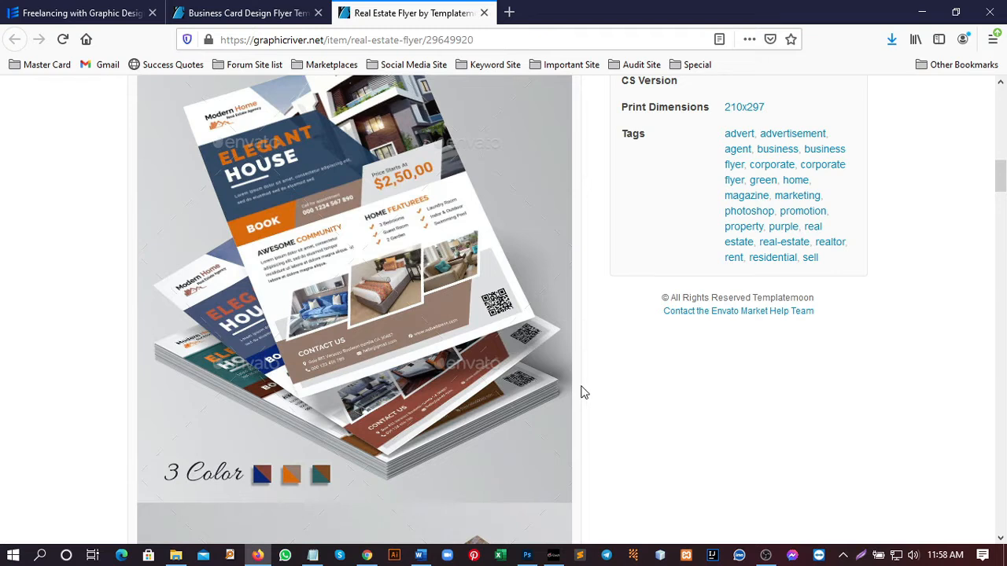
Examine the real estate flyer's GraphicRiver page for its print dimensions, bleed, colour profile and resolution.
{"action": "scroll", "coordinate": [582, 385], "scroll_direction": "up", "scroll_amount": 3}
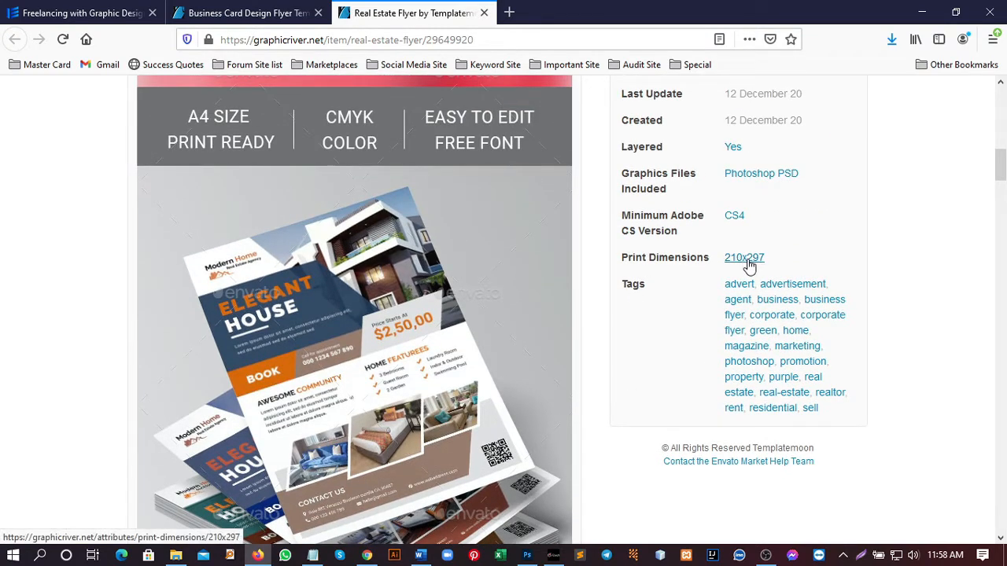
{"action": "scroll", "coordinate": [629, 360], "scroll_direction": "down", "scroll_amount": 10}
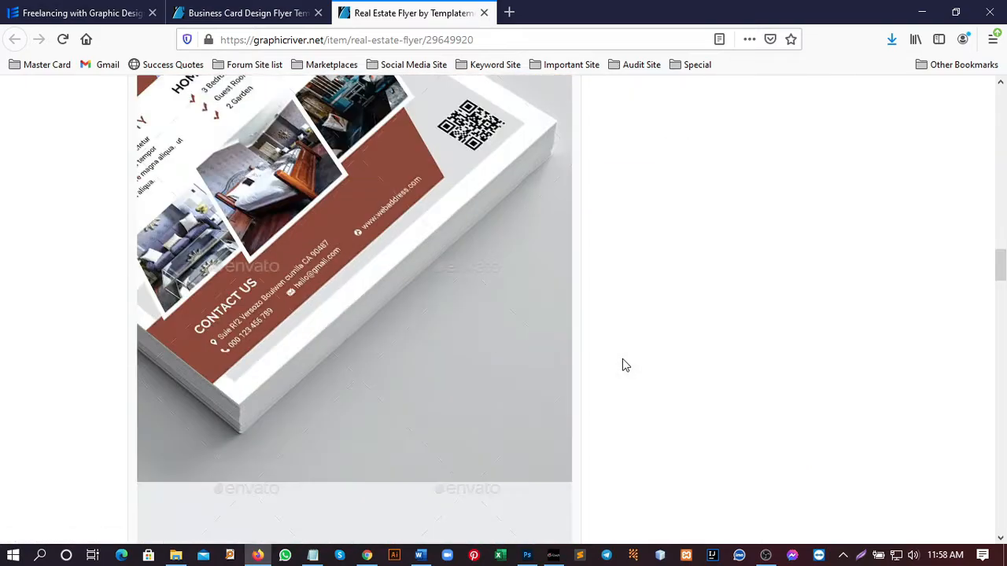
{"action": "scroll", "coordinate": [624, 365], "scroll_direction": "down", "scroll_amount": 10}
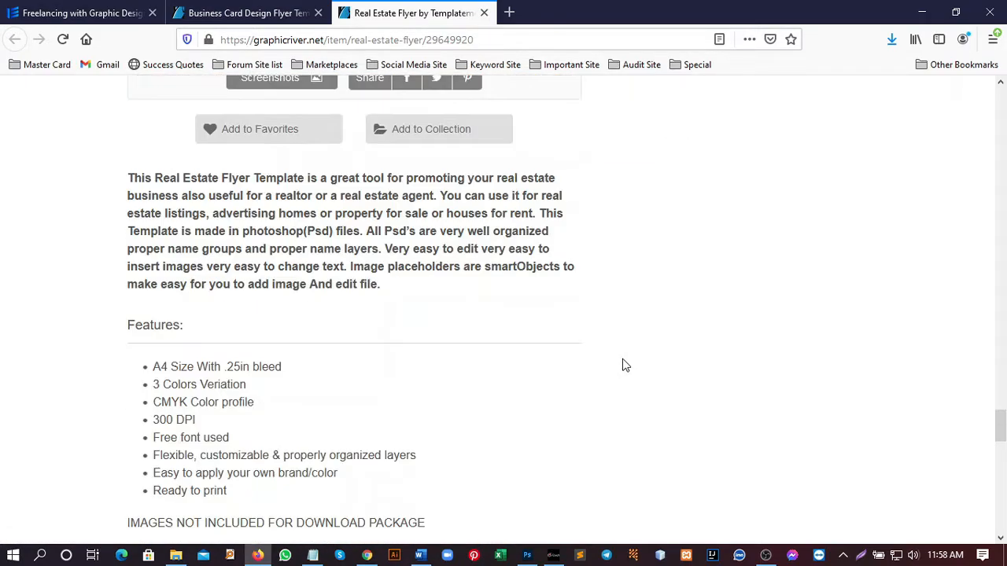
{"action": "scroll", "coordinate": [180, 285], "scroll_direction": "up", "scroll_amount": 2}
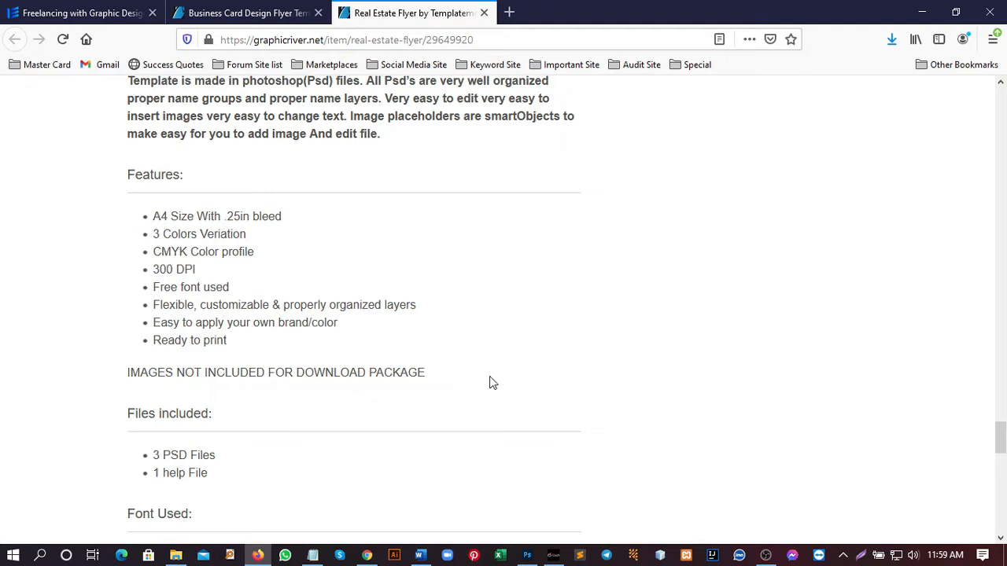
Switch to Photoshop and create a blank A4 print document, 210 x 297 mm at 300 pixels/inch in CMYK Color.
{"action": "left_click", "coordinate": [526, 555]}
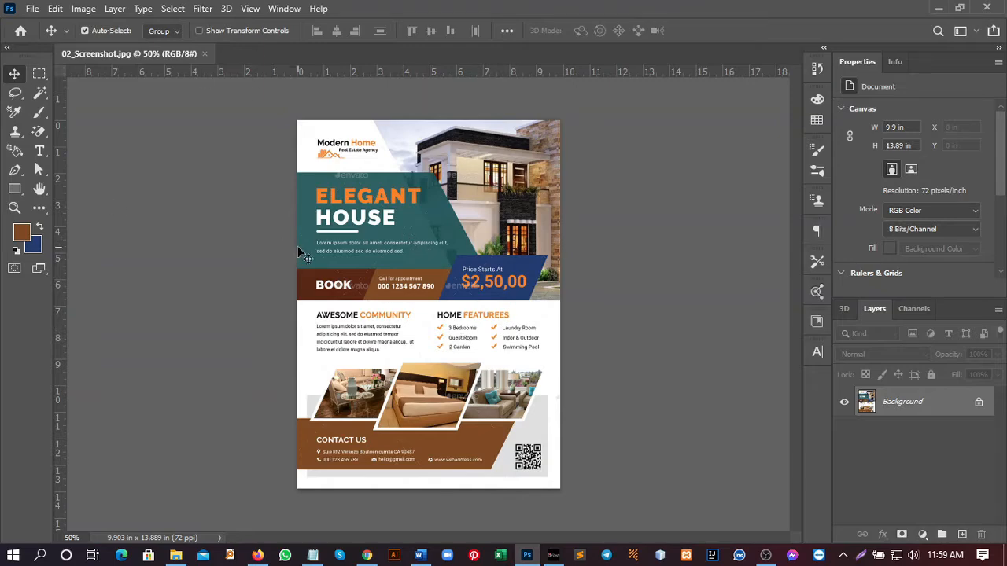
{"action": "left_click", "coordinate": [32, 8]}
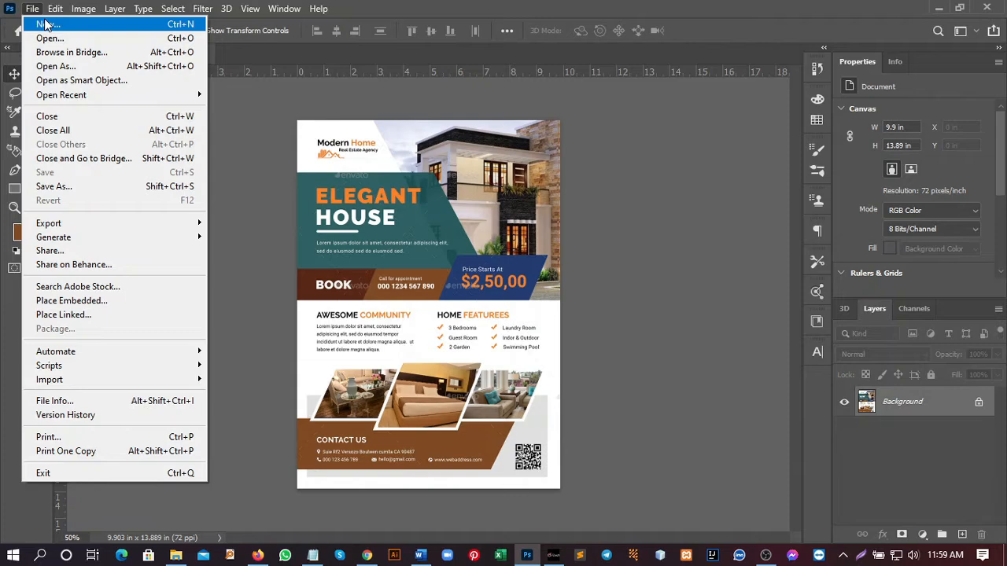
{"action": "left_click", "coordinate": [46, 24]}
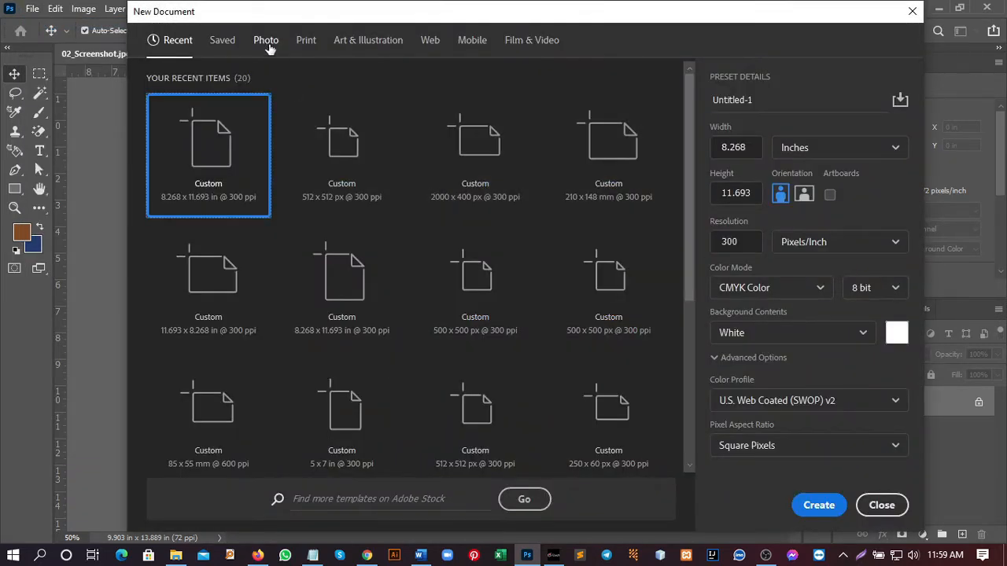
{"action": "left_click", "coordinate": [304, 44]}
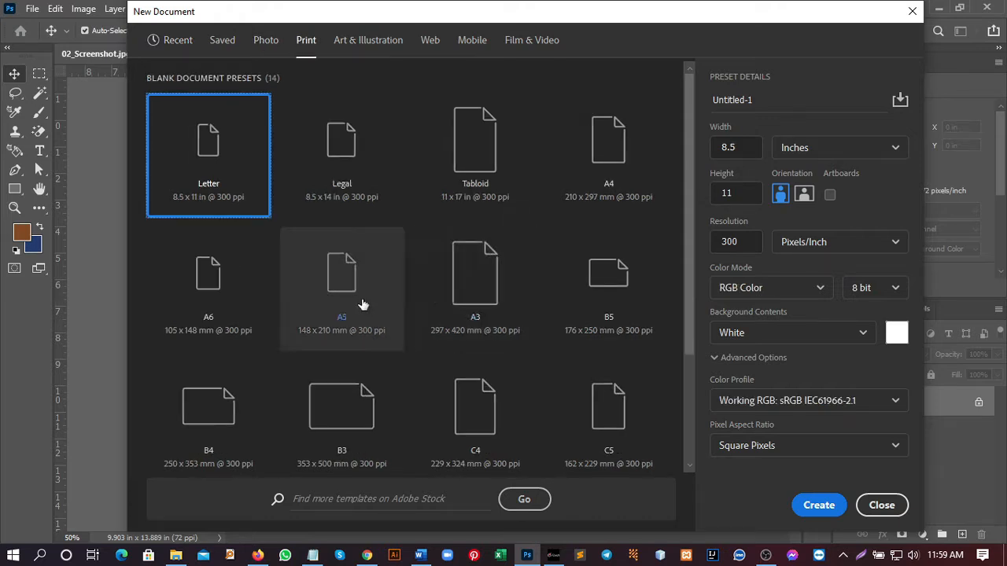
{"action": "left_click", "coordinate": [604, 186]}
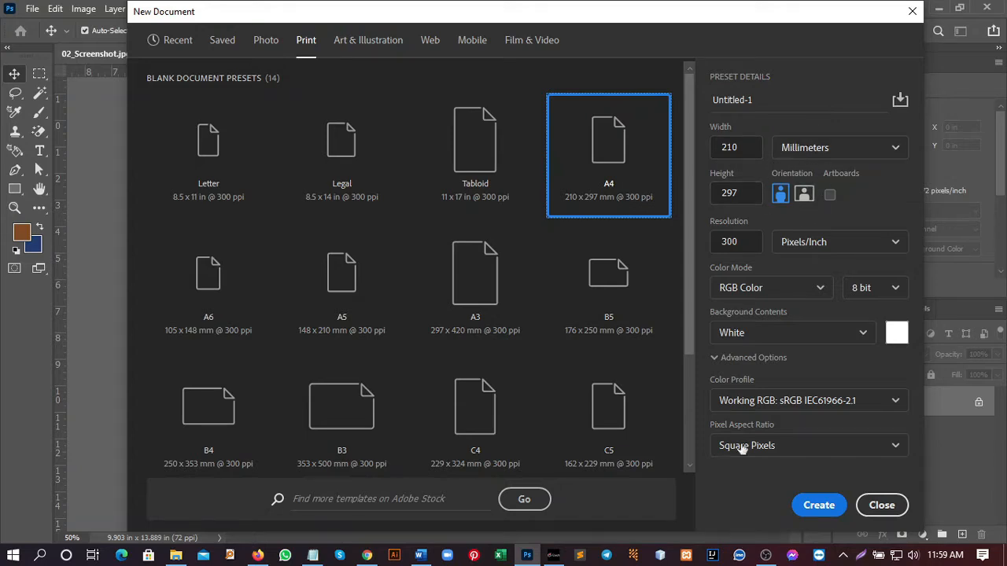
{"action": "left_click_drag", "start_coordinate": [739, 241], "coordinate": [725, 241]}
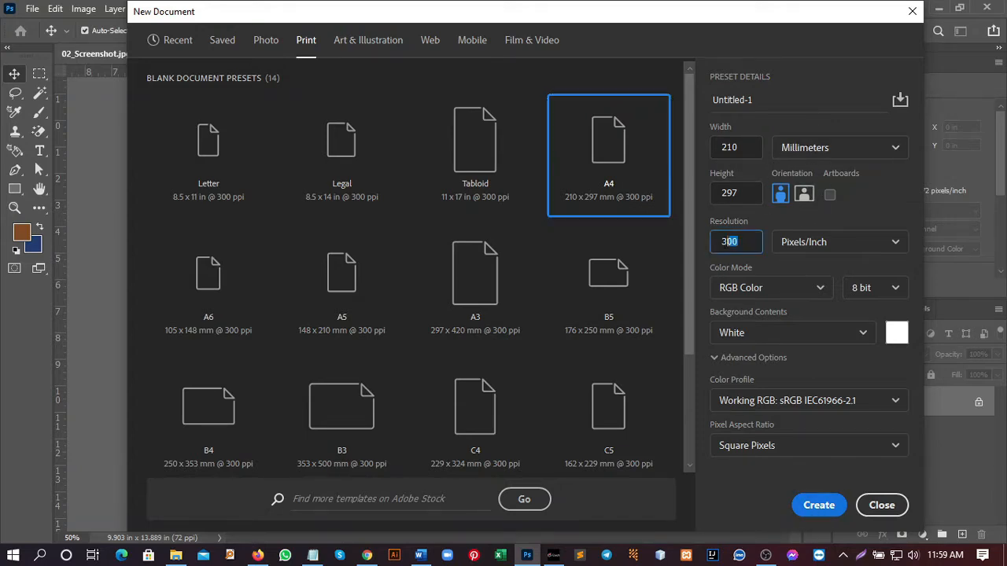
{"action": "left_click", "coordinate": [770, 290]}
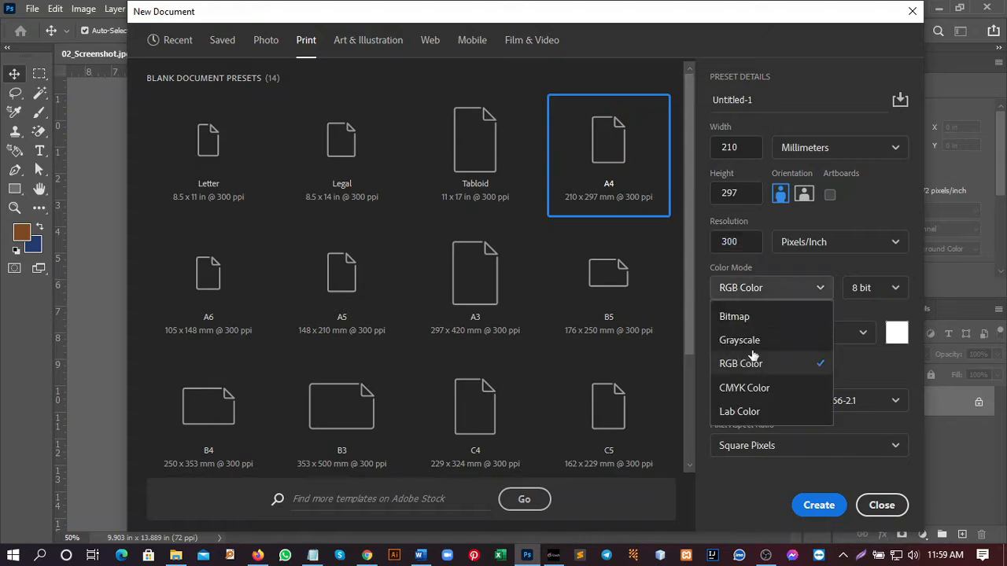
{"action": "left_click", "coordinate": [739, 388]}
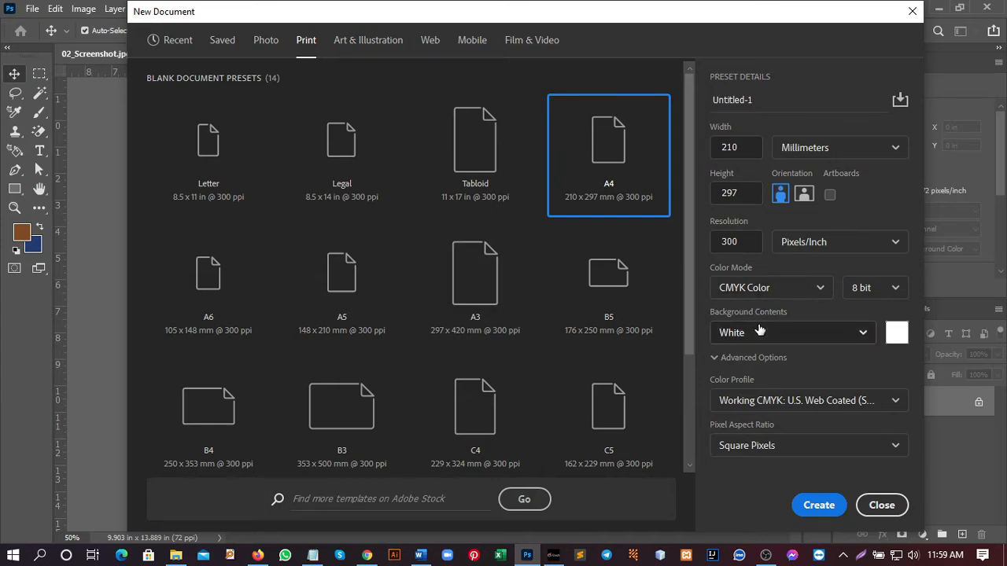
{"action": "left_click", "coordinate": [818, 505]}
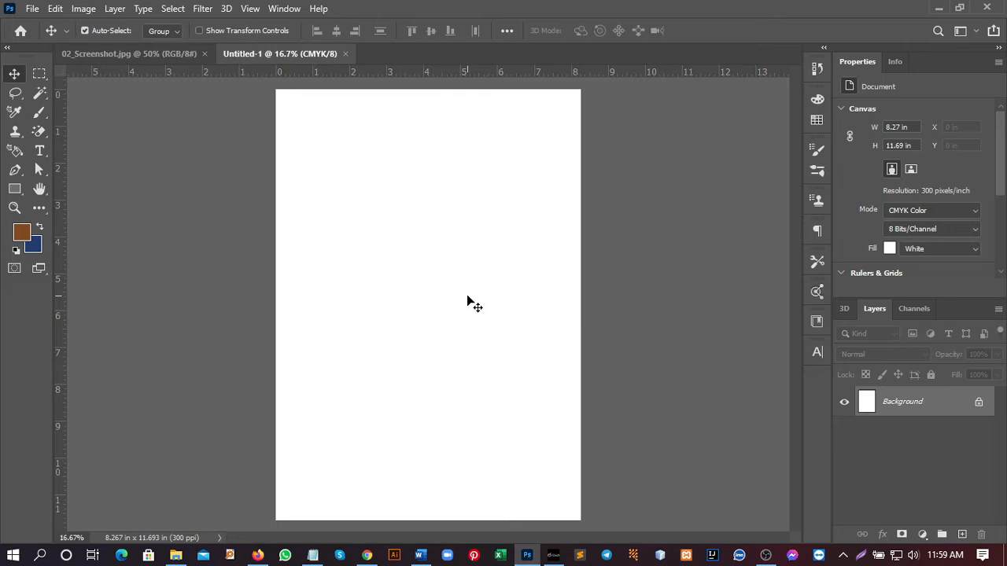
Recheck the flyer's feature list in Firefox and, back in Photoshop, place guides along all four edges of the blank page.
{"action": "left_click", "coordinate": [258, 555]}
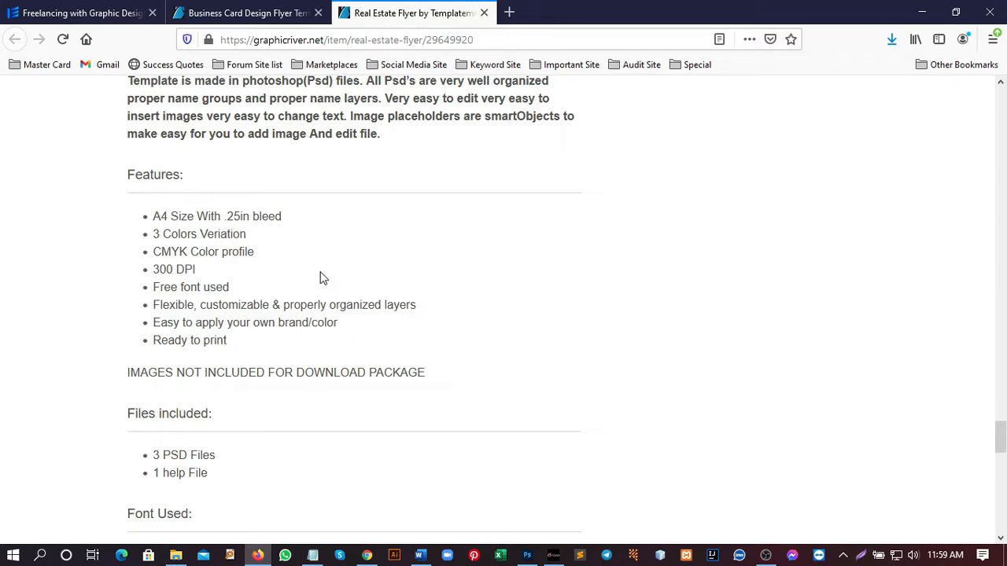
{"action": "left_click", "coordinate": [527, 555]}
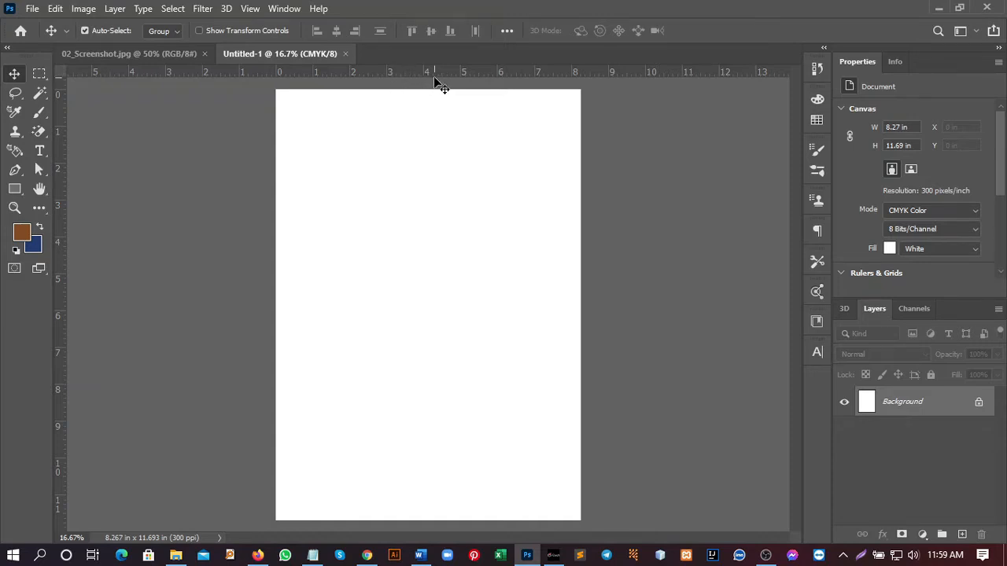
{"action": "key", "text": "ctrl+r"}
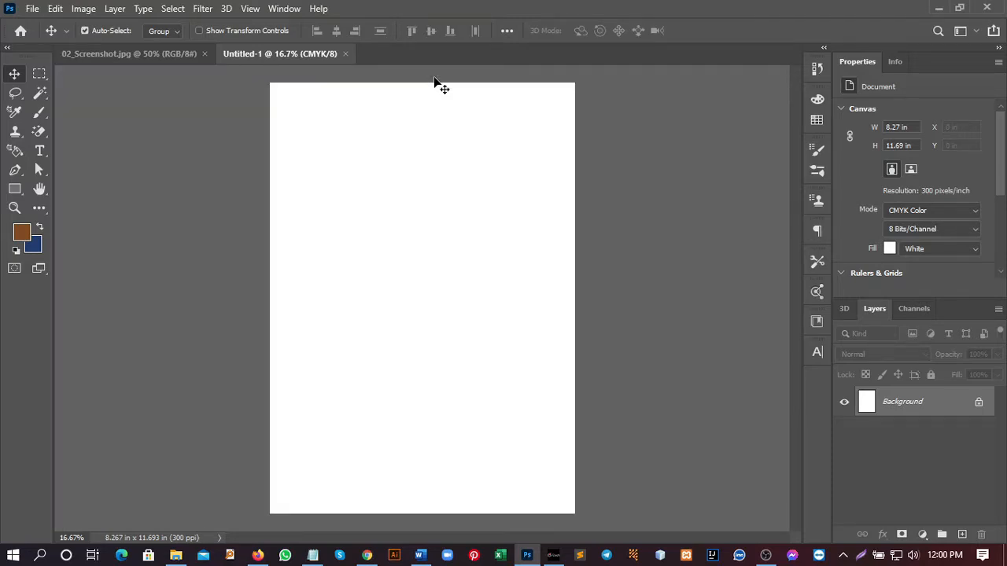
{"action": "key", "text": "ctrl+r"}
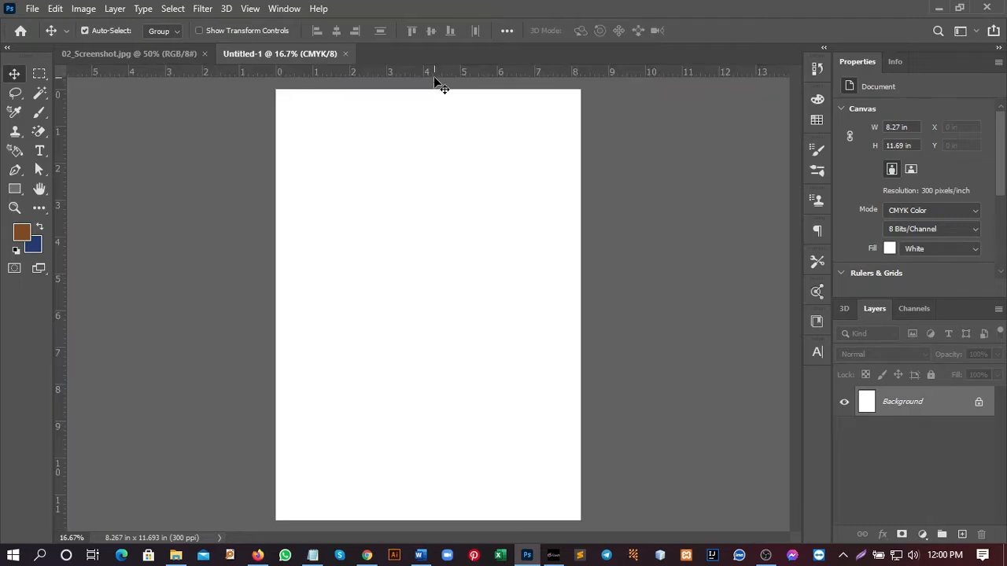
{"action": "left_click_drag", "start_coordinate": [443, 74], "coordinate": [480, 519]}
{"action": "left_click_drag", "start_coordinate": [59, 249], "coordinate": [272, 267]}
{"action": "left_click_drag", "start_coordinate": [60, 219], "coordinate": [580, 274]}
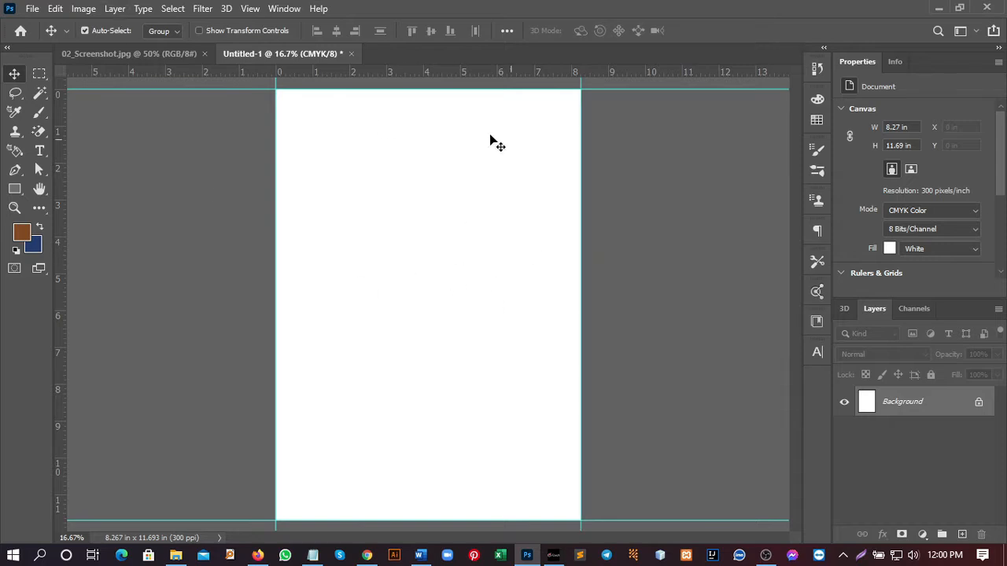
Extend the canvas relatively by 0.25 inches in both width and height, anchored at the centre, to add the bleed.
{"action": "left_click", "coordinate": [83, 8]}
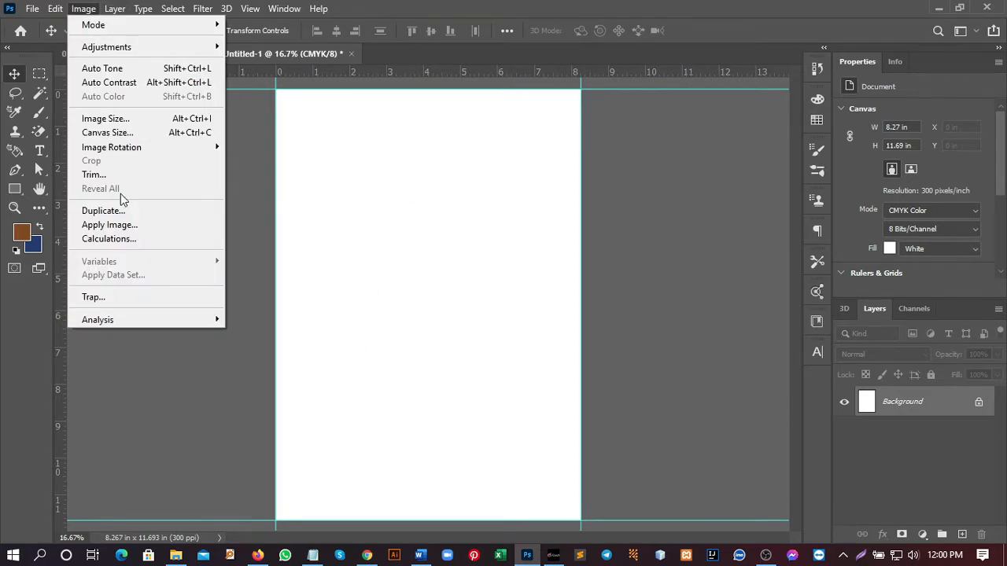
{"action": "left_click", "coordinate": [110, 134]}
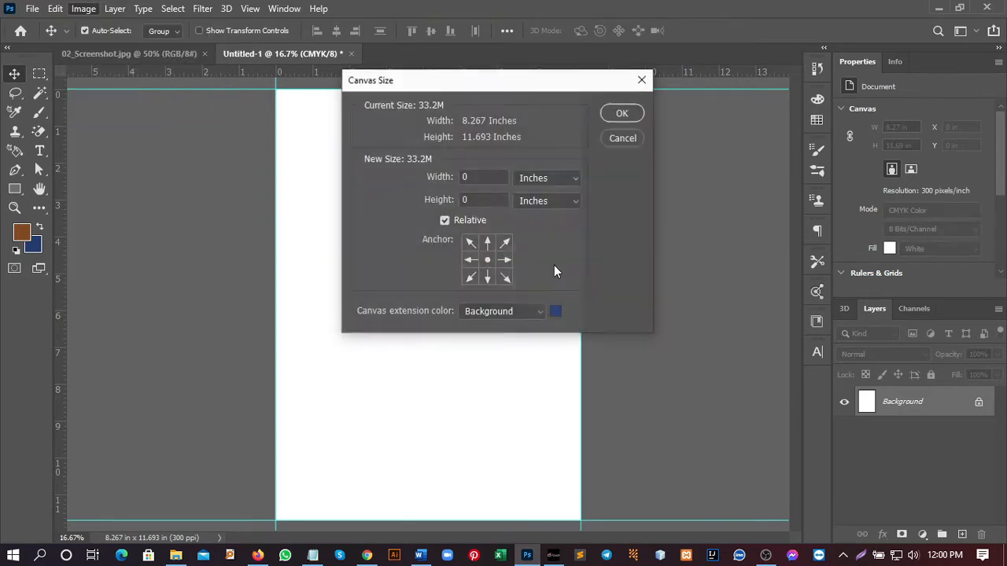
{"action": "double_click", "coordinate": [482, 176]}
{"action": "type", "text": ".2"}
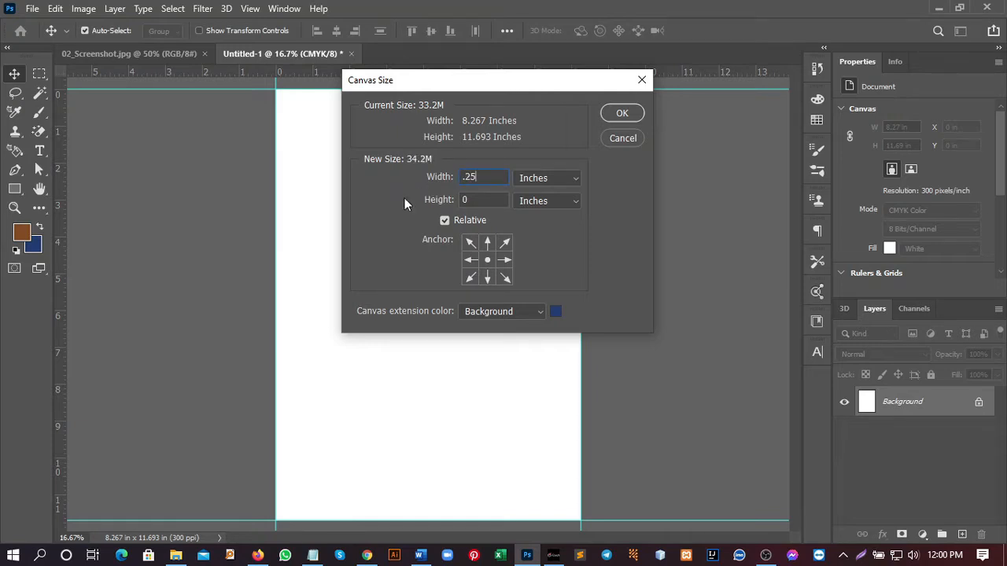
{"action": "type", "text": "5"}
{"action": "key", "text": "Tab"}
{"action": "type", "text": ".2"}
{"action": "left_click", "coordinate": [623, 114]}
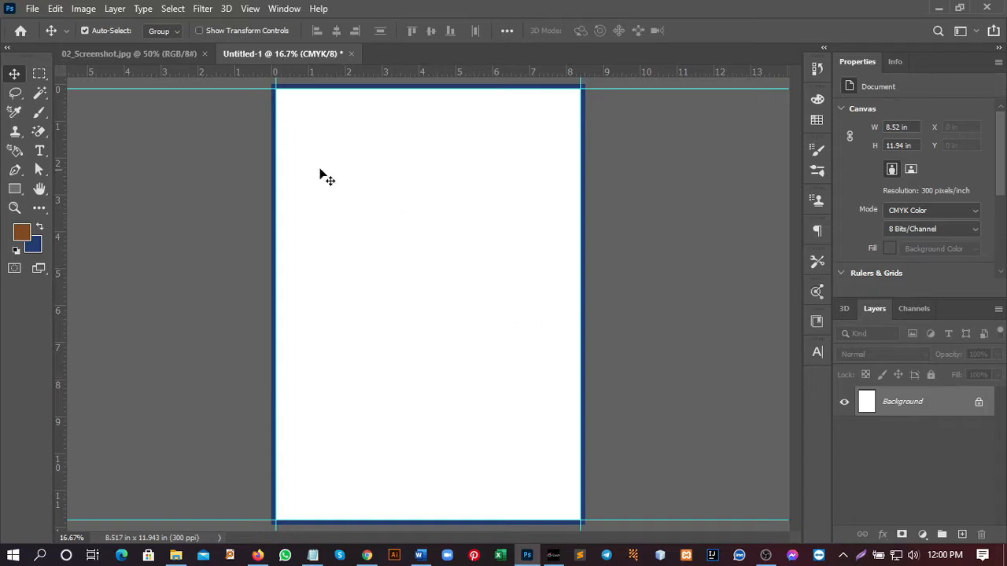
Unlock the Background layer, set the background colour to white (ffffff) and fill the whole layer with it.
{"action": "left_click", "coordinate": [979, 402]}
{"action": "left_click", "coordinate": [32, 245]}
{"action": "left_click", "coordinate": [472, 221]}
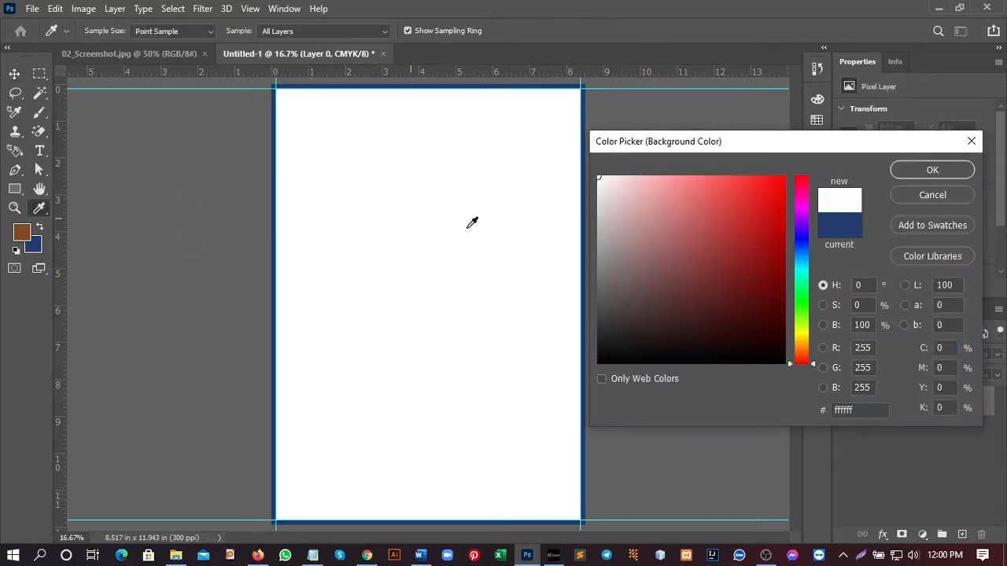
{"action": "key", "text": "Return"}
{"action": "key", "text": "v"}
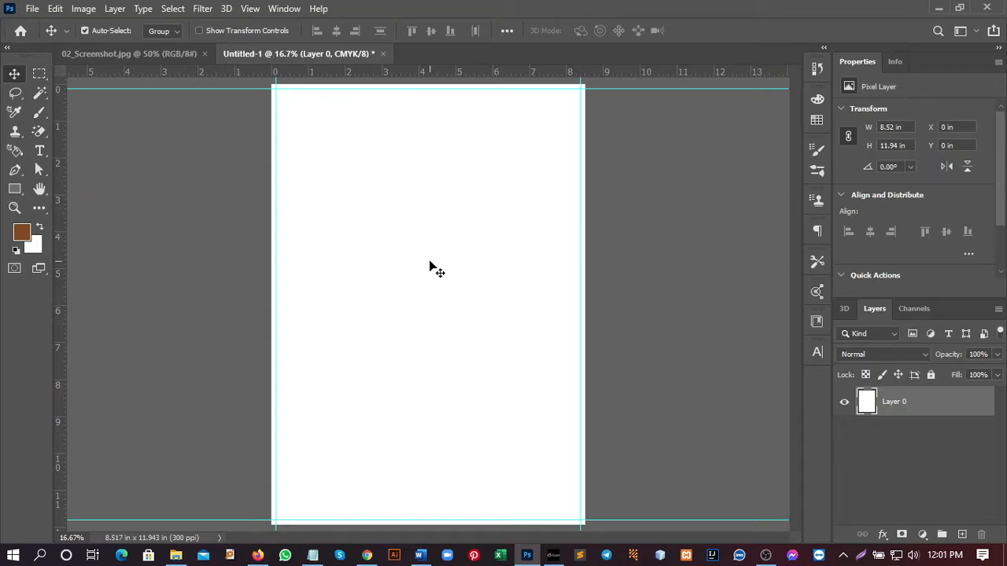
In the 02_Screenshot.jpg reference, set the foreground colour to brown 7f4a22 and sample the teal headline panel as background colour.
{"action": "left_click", "coordinate": [162, 52]}
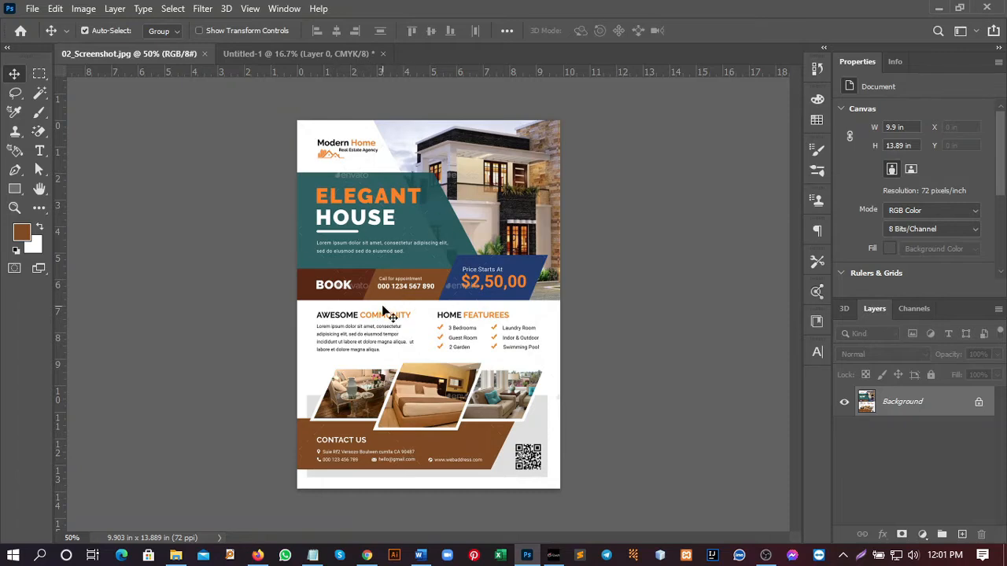
{"action": "left_click", "coordinate": [20, 231]}
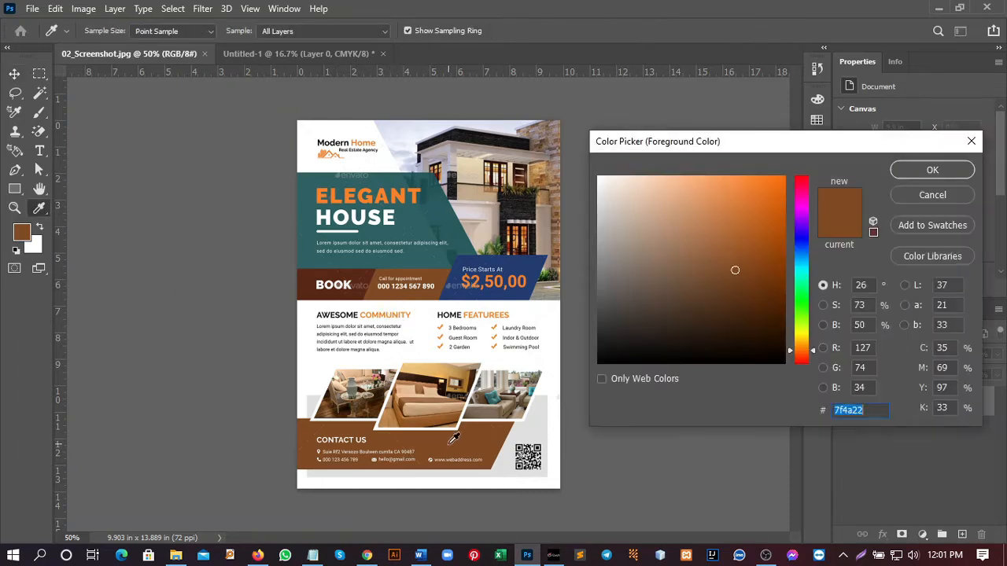
{"action": "left_click", "coordinate": [927, 170]}
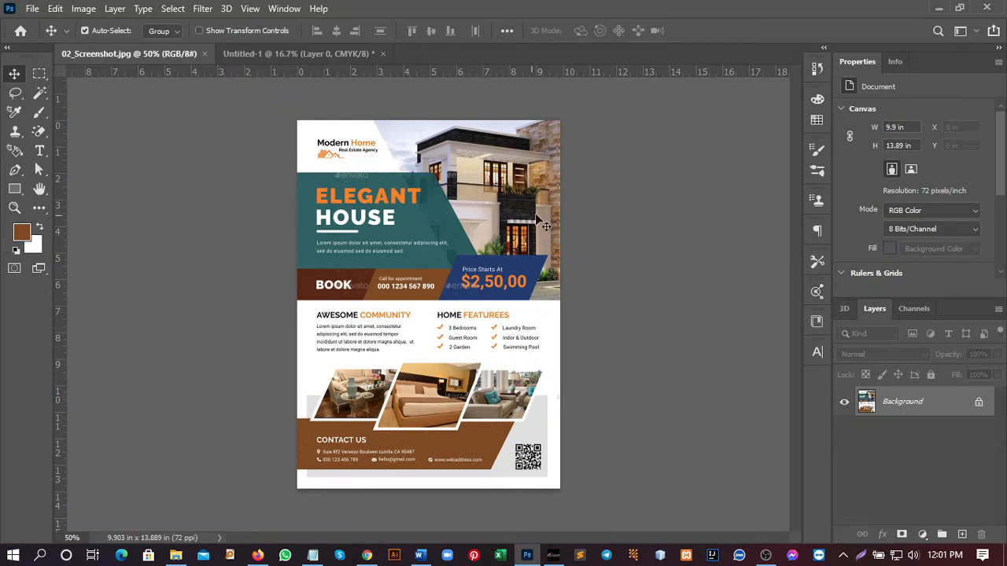
{"action": "left_click", "coordinate": [37, 247]}
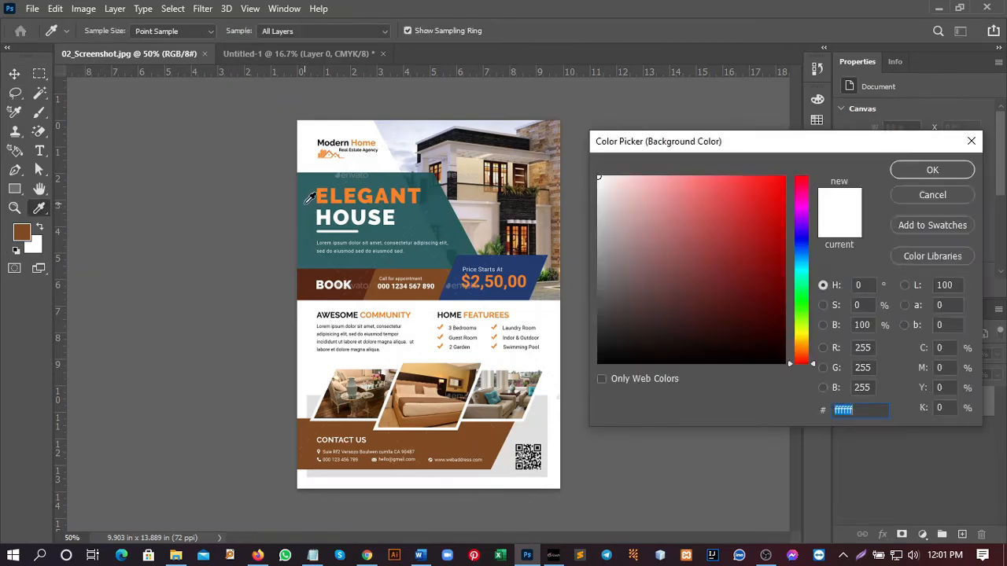
{"action": "left_click", "coordinate": [308, 201]}
{"action": "left_click", "coordinate": [909, 169]}
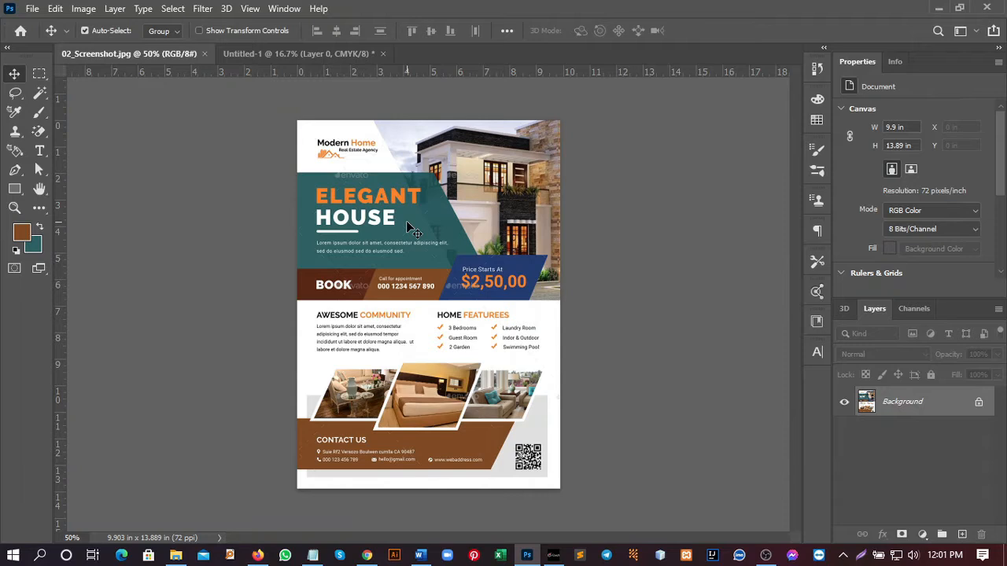
In the untitled document, draw a brown rectangle about 6.31 x 6.69 in over the page's upper-right area, overlapping the edges.
{"action": "left_click", "coordinate": [251, 54]}
{"action": "left_click", "coordinate": [144, 53]}
{"action": "left_click", "coordinate": [230, 54]}
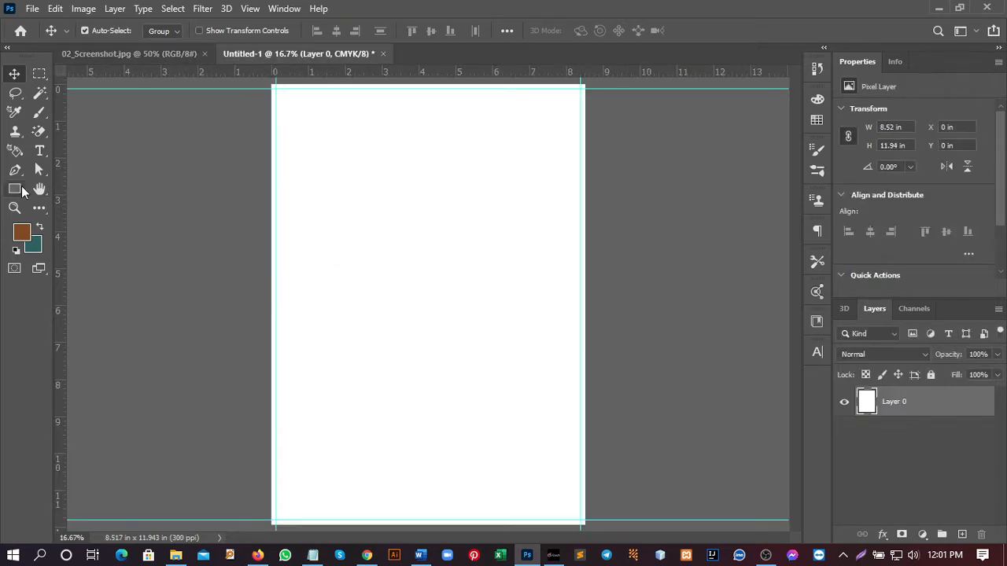
{"action": "left_click", "coordinate": [15, 188]}
{"action": "key", "text": "ctrl+minus"}
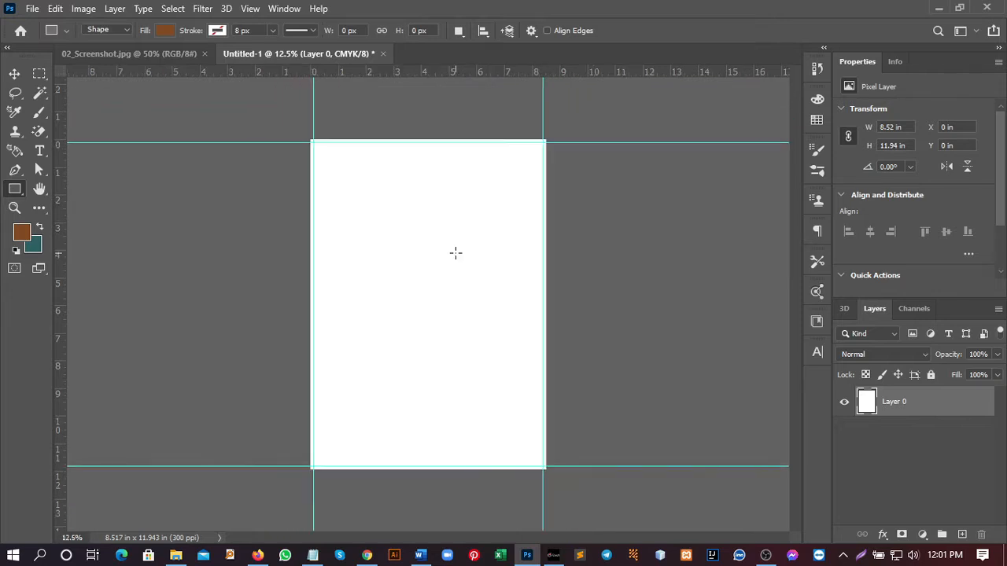
{"action": "left_click_drag", "start_coordinate": [382, 132], "coordinate": [556, 314]}
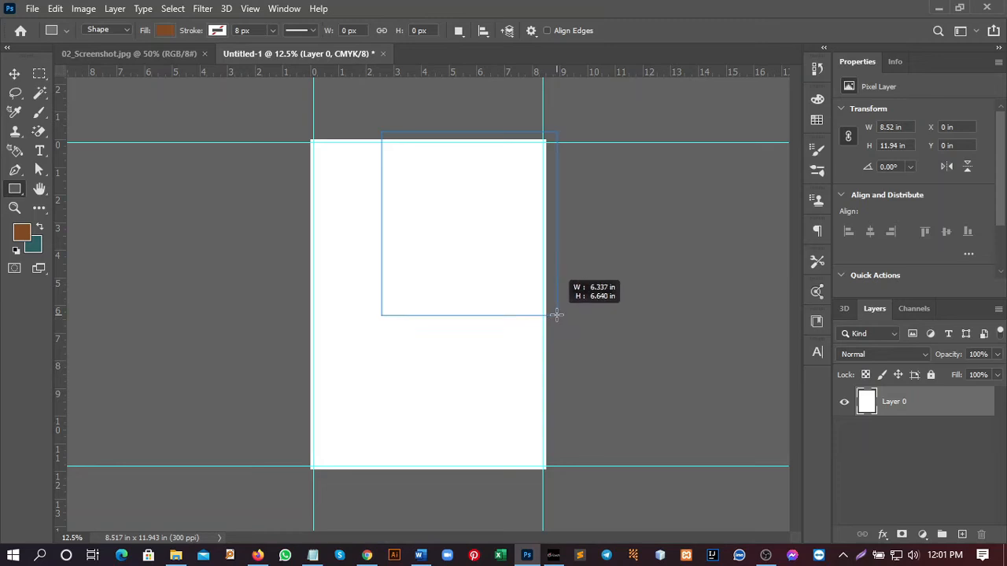
{"action": "left_click_drag", "start_coordinate": [556, 316], "coordinate": [556, 315]}
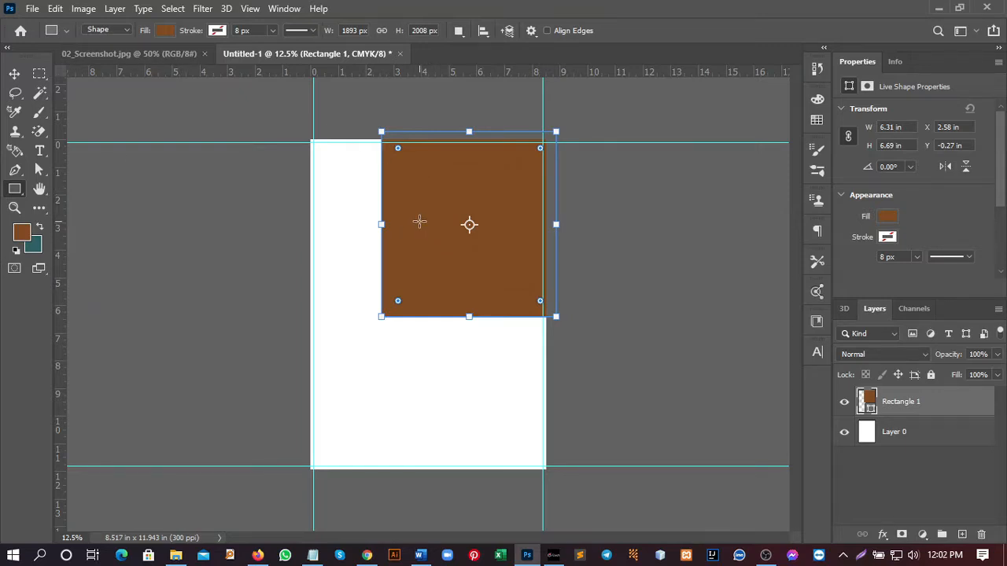
{"action": "left_click", "coordinate": [14, 73]}
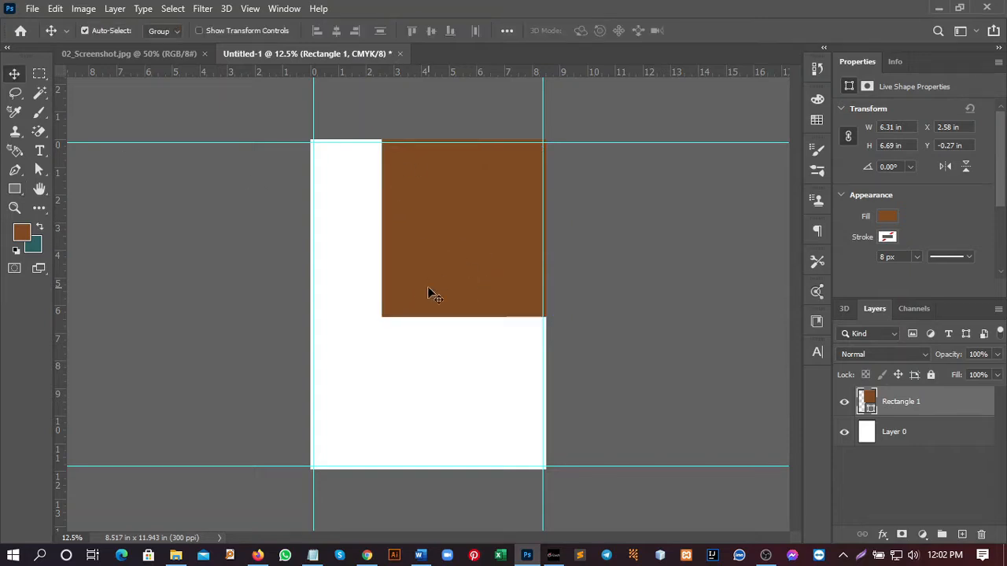
Slant the brown rectangle's left edge by moving its lower-left corner point about 2.6 in inward, converting the live shape to a regular path.
{"action": "left_click", "coordinate": [41, 179]}
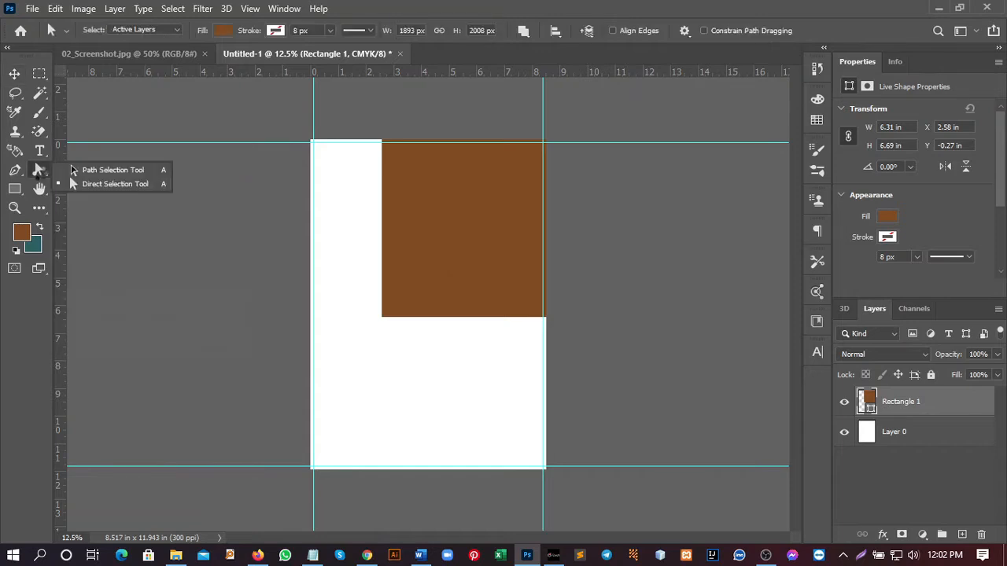
{"action": "left_click", "coordinate": [100, 186]}
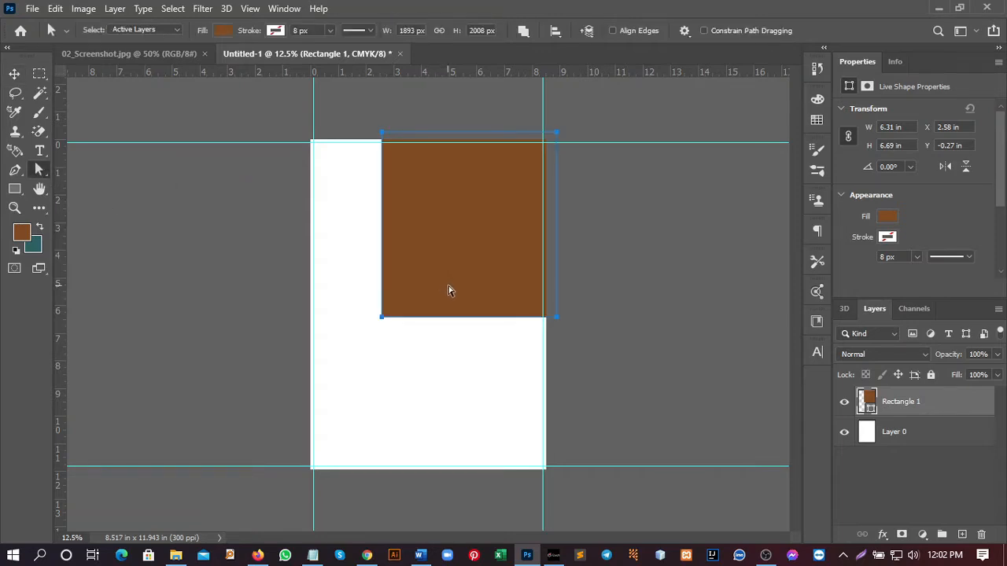
{"action": "left_click_drag", "start_coordinate": [368, 308], "coordinate": [455, 320]}
{"action": "left_click", "coordinate": [456, 216]}
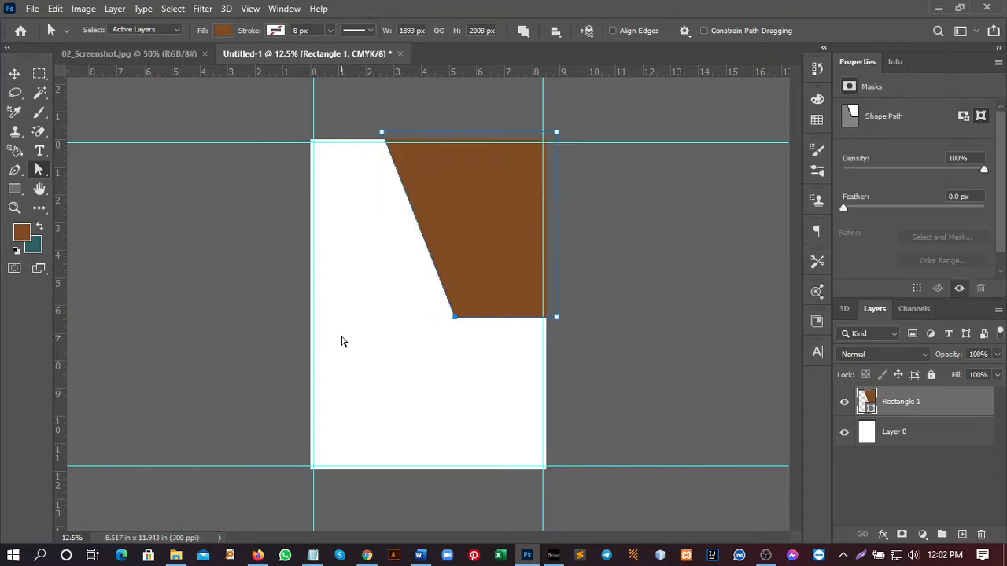
After checking the reference, draw a rectangle about 6.92 x 3.92 in overlapping the page's left edge, fill it teal and place it below the white logo area.
{"action": "left_click", "coordinate": [148, 54]}
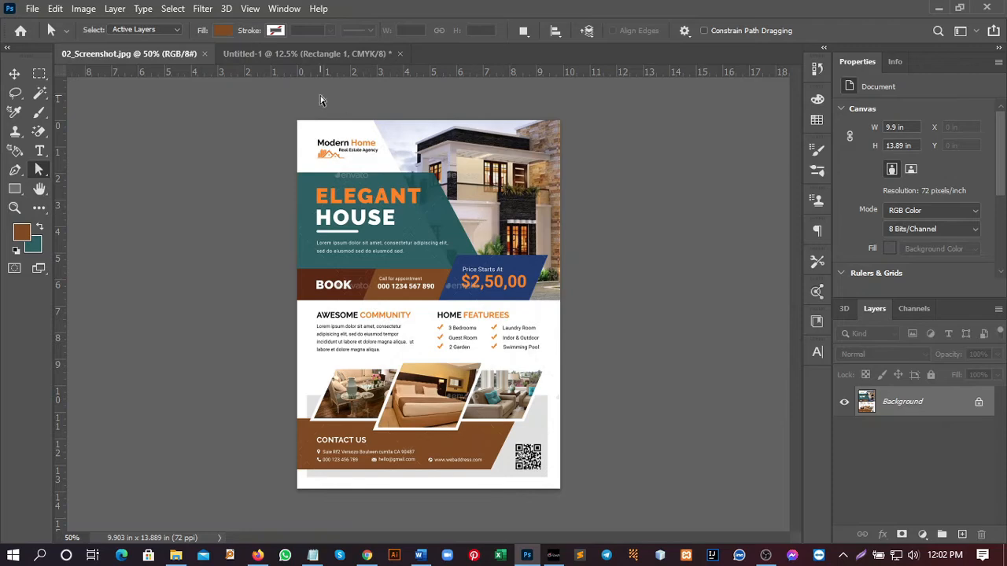
{"action": "left_click", "coordinate": [270, 58]}
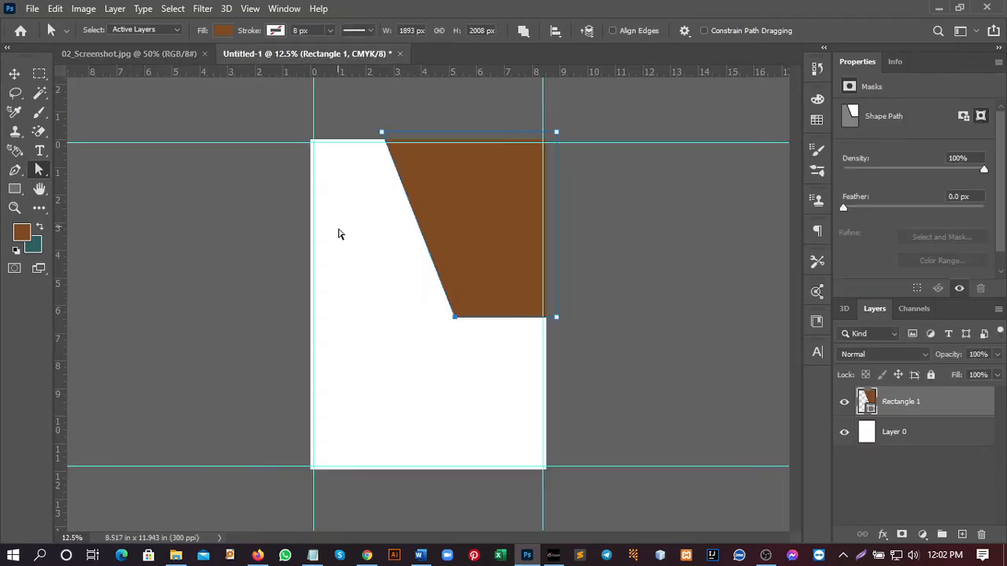
{"action": "key", "text": "ctrl+Tab"}
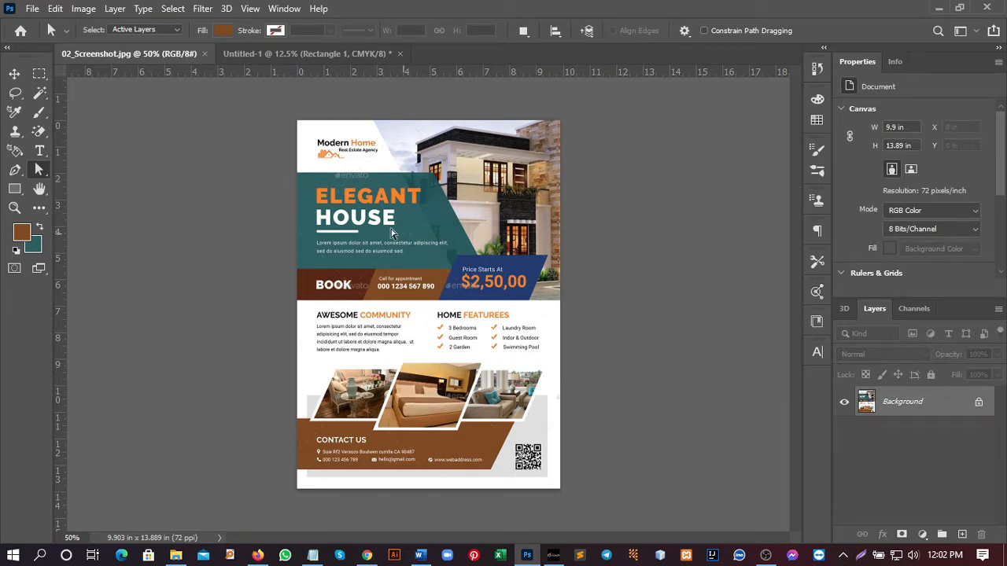
{"action": "left_click", "coordinate": [254, 54]}
{"action": "left_click", "coordinate": [19, 188]}
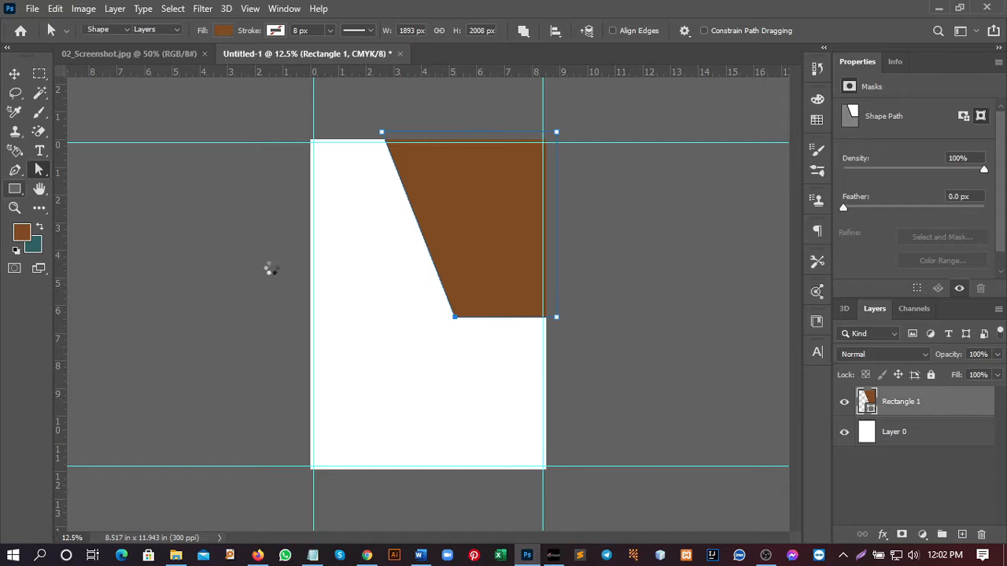
{"action": "left_click", "coordinate": [82, 189]}
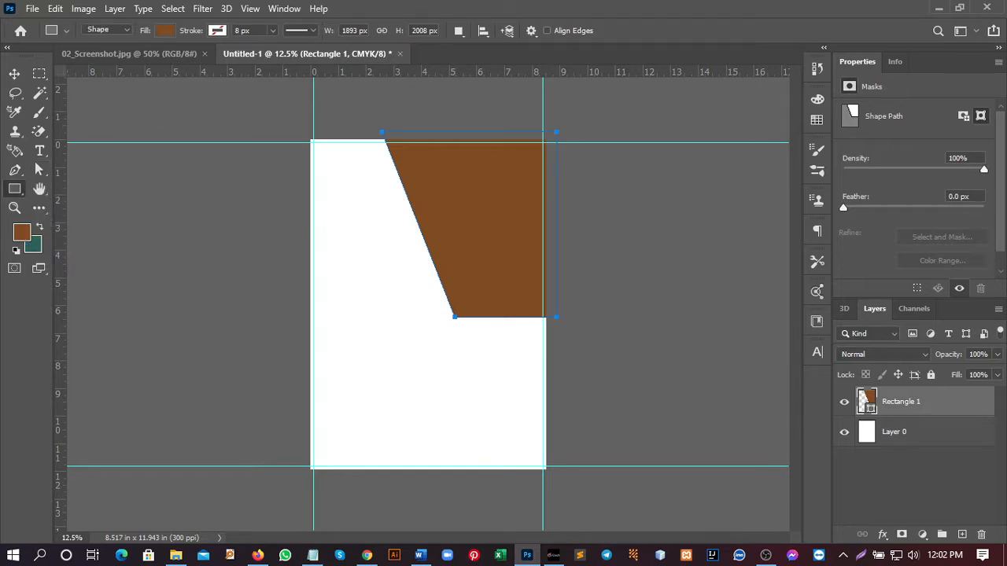
{"action": "left_click_drag", "start_coordinate": [281, 179], "coordinate": [472, 286]}
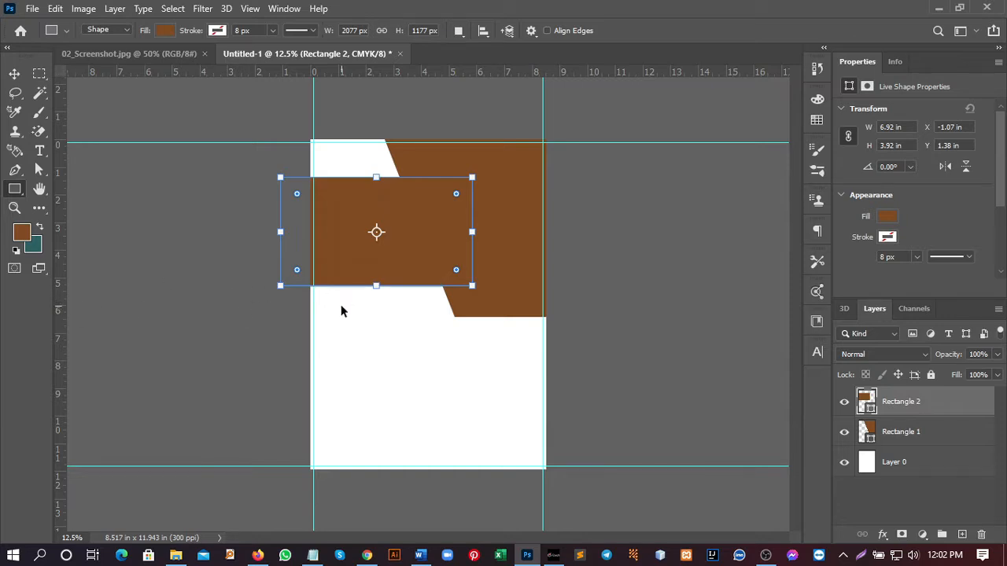
{"action": "left_click", "coordinate": [14, 73]}
{"action": "left_click_drag", "start_coordinate": [371, 235], "coordinate": [377, 240]}
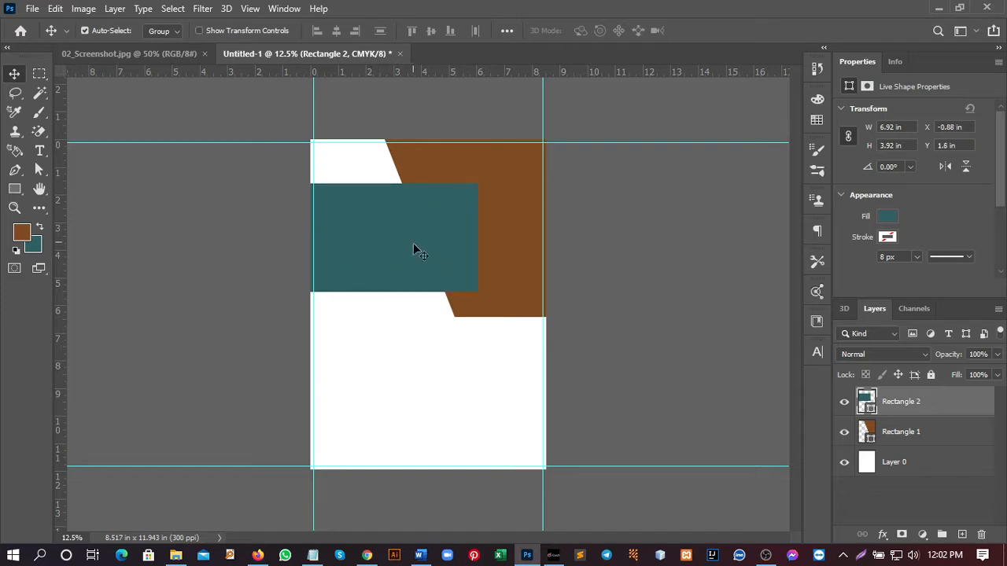
Slant the teal rectangle's right edge by moving its upper-right corner point about 1.3 in inward, converting it to a regular path.
{"action": "left_click", "coordinate": [39, 171]}
{"action": "left_click", "coordinate": [478, 185]}
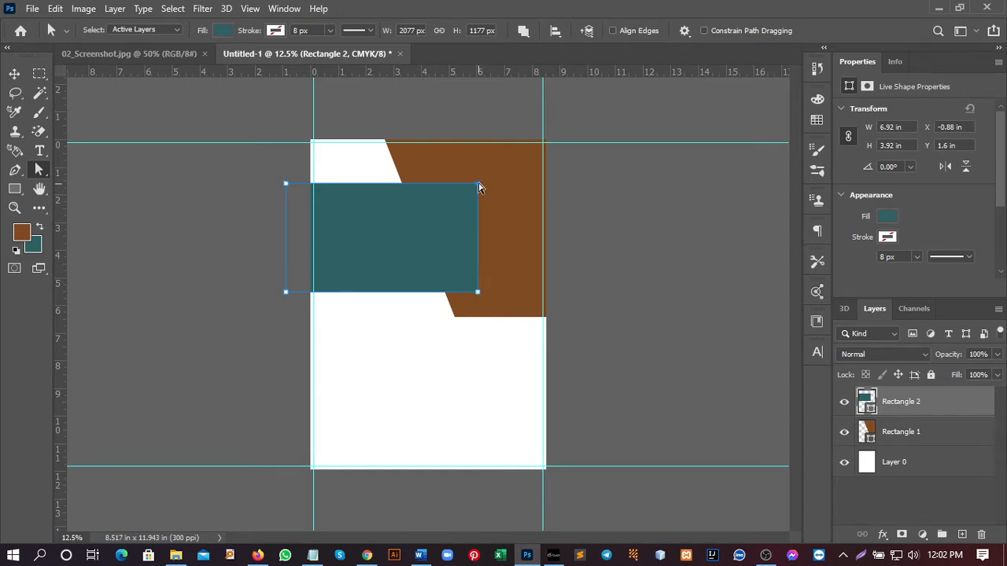
{"action": "left_click_drag", "start_coordinate": [442, 188], "coordinate": [441, 188]}
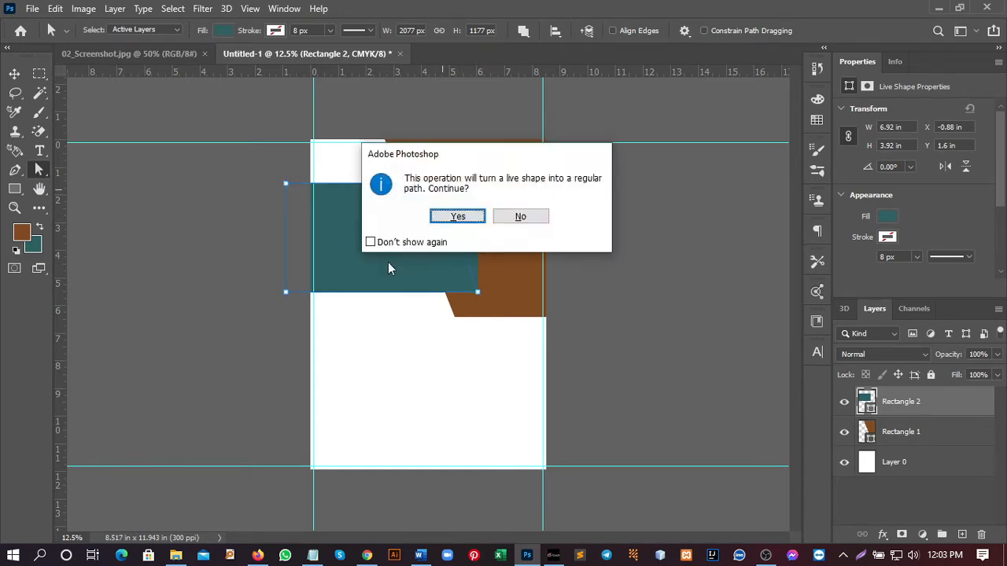
{"action": "left_click", "coordinate": [445, 216]}
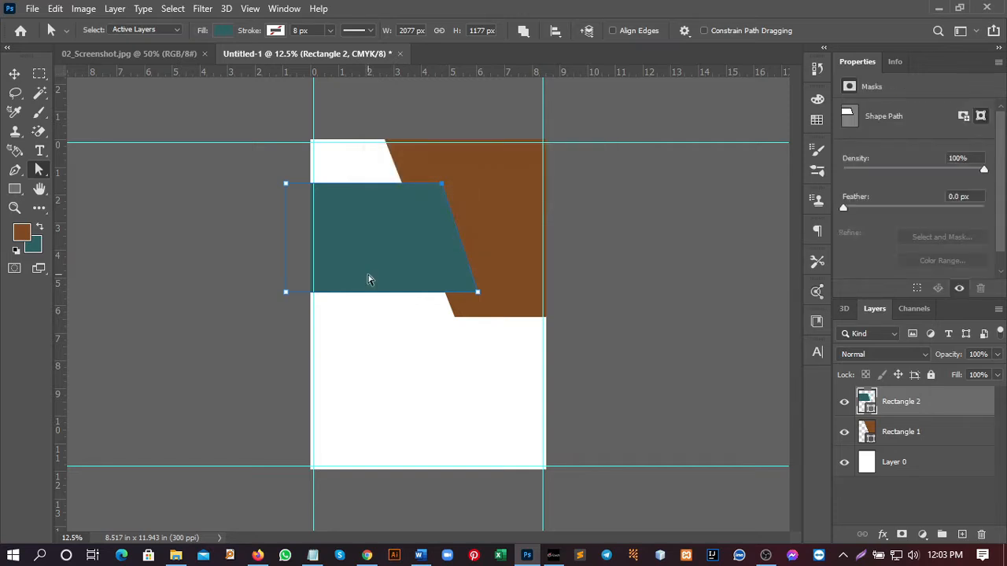
Add the text "Logo" in the white area above the teal shape, as in the reference, set in Lato Bold at 57 pt.
{"action": "left_click", "coordinate": [14, 73]}
{"action": "left_click", "coordinate": [146, 53]}
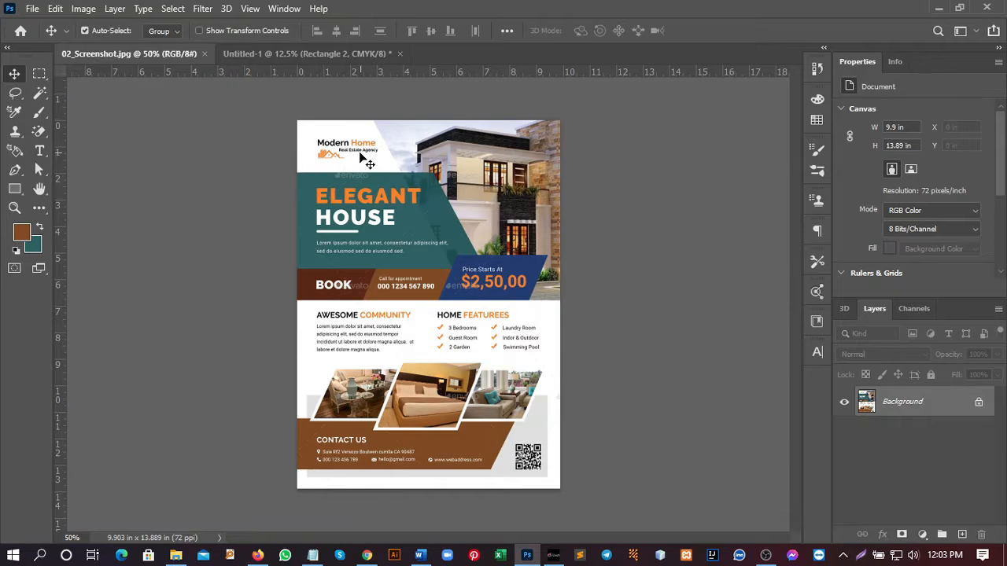
{"action": "left_click", "coordinate": [295, 54]}
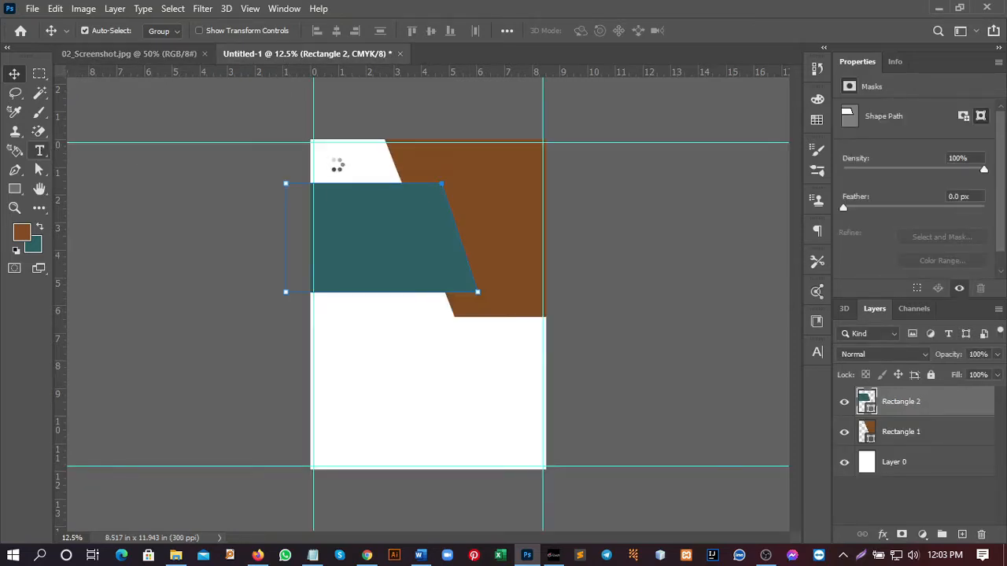
{"action": "key", "text": "t"}
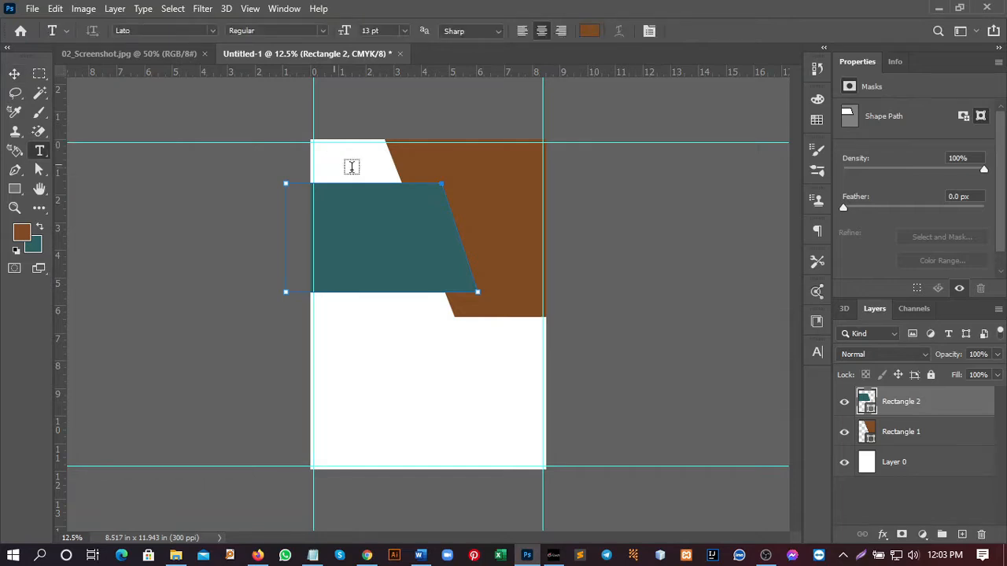
{"action": "left_click", "coordinate": [350, 164]}
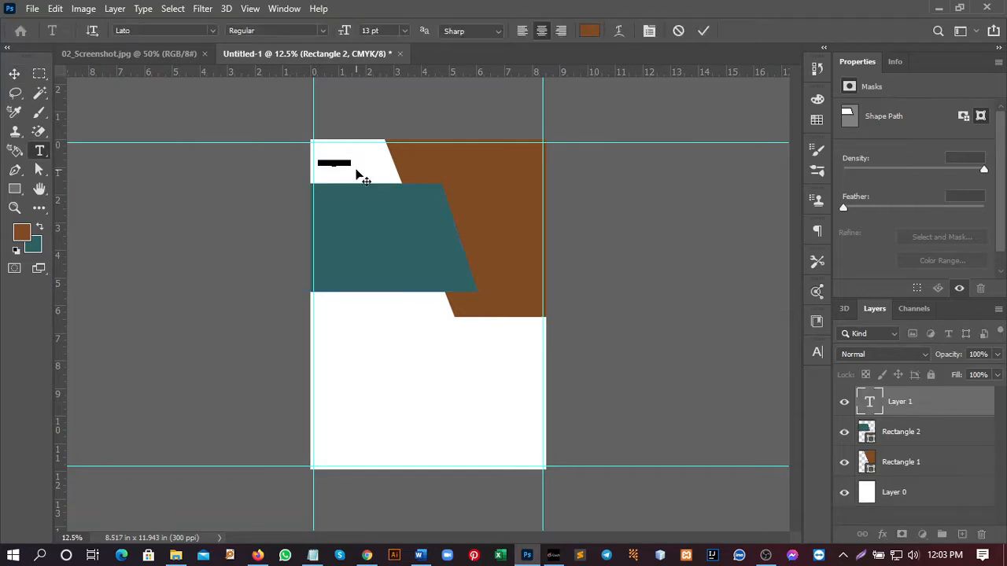
{"action": "type", "text": "logo"}
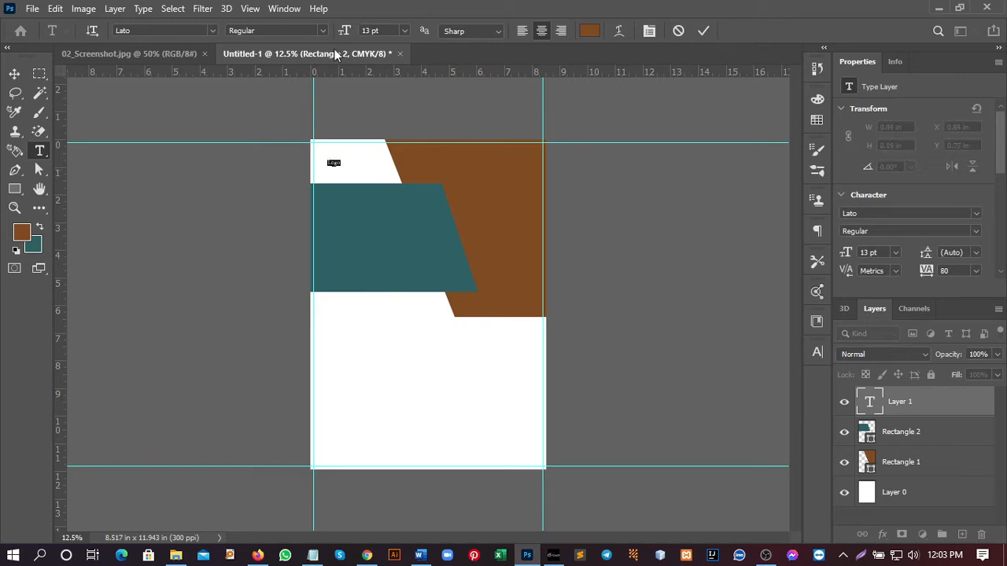
{"action": "left_click_drag", "start_coordinate": [351, 38], "coordinate": [358, 38]}
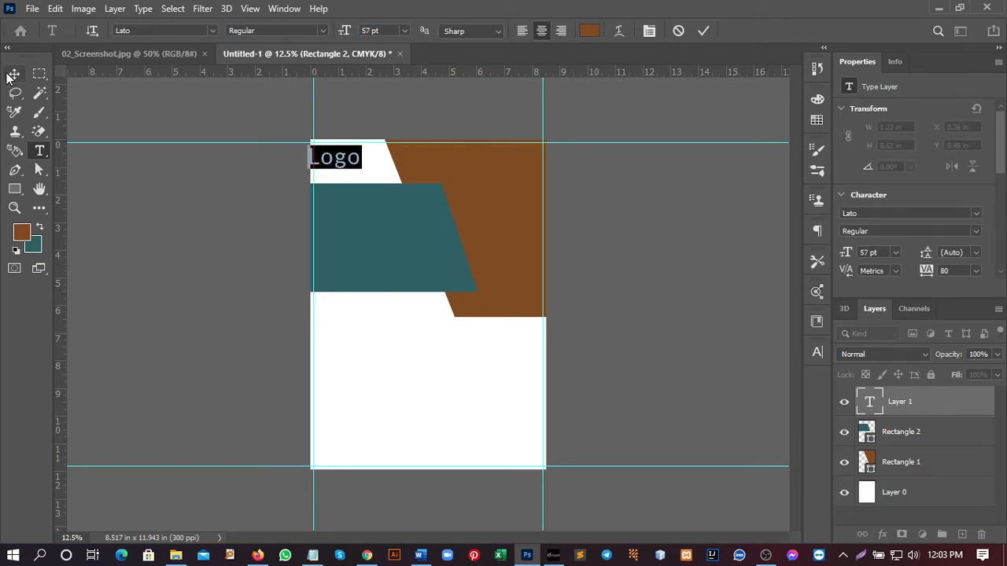
{"action": "left_click", "coordinate": [323, 30]}
{"action": "left_click", "coordinate": [271, 116]}
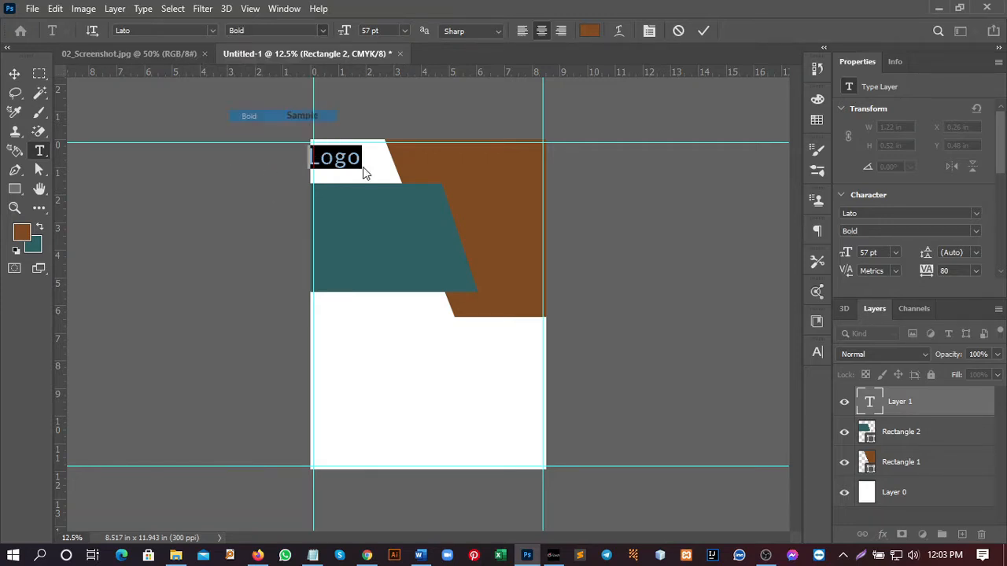
Reposition the "Logo" text within the white corner above the teal shape, at about X 0.62 in, Y 0.07 in.
{"action": "left_click", "coordinate": [14, 73]}
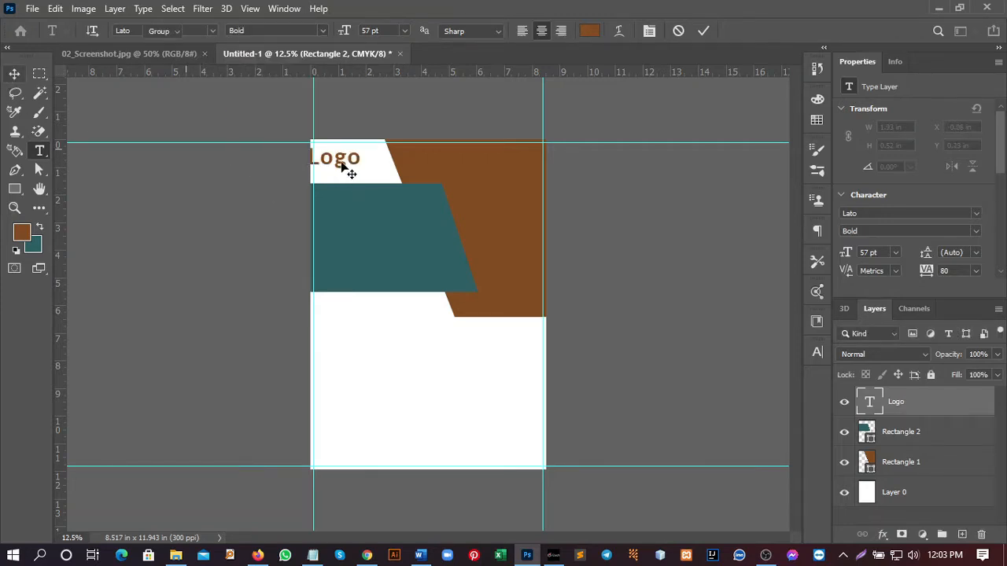
{"action": "left_click_drag", "start_coordinate": [341, 160], "coordinate": [359, 154]}
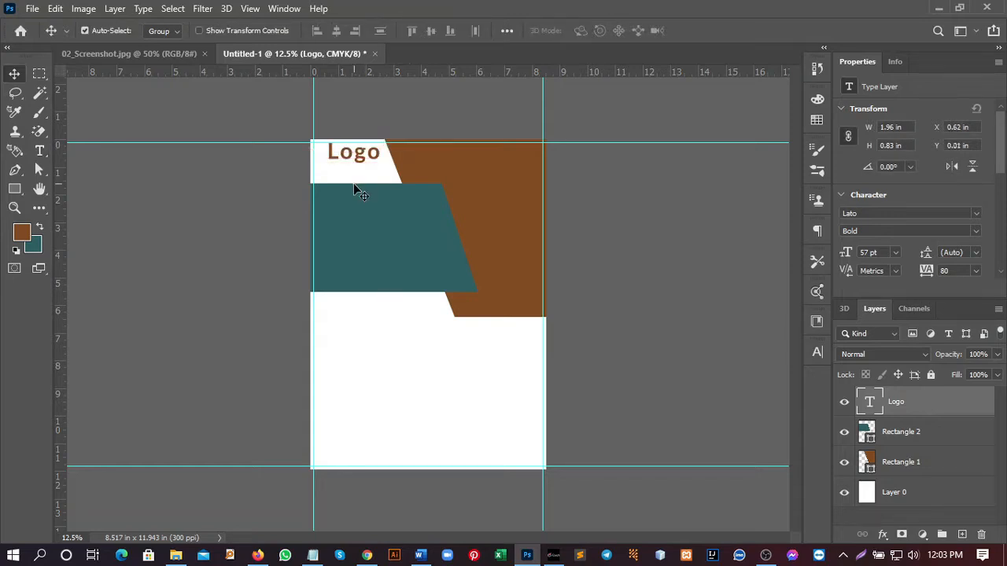
{"action": "key", "text": "shift+Down"}
{"action": "key", "text": "shift+Down"}
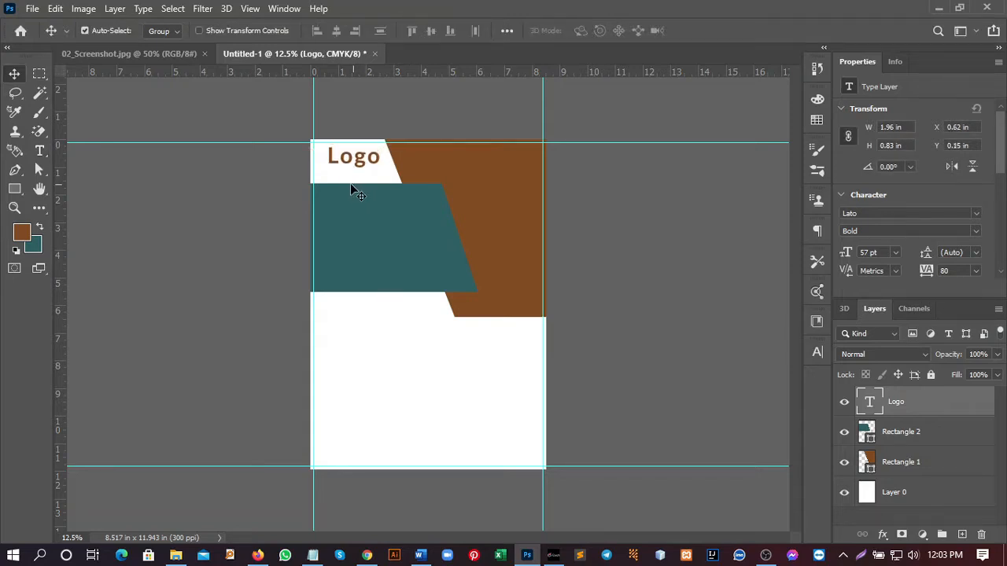
{"action": "left_click_drag", "start_coordinate": [360, 166], "coordinate": [359, 162]}
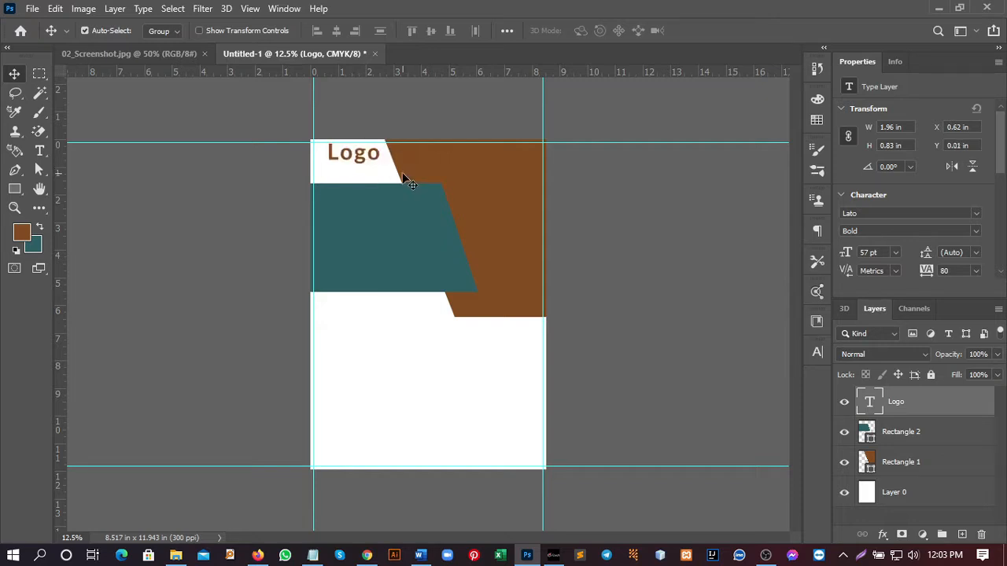
Following the reference, draw a rectangle about 6.18 x 1.07 in directly beneath the teal shape and fill it with dark brown 61310b.
{"action": "left_click", "coordinate": [146, 54]}
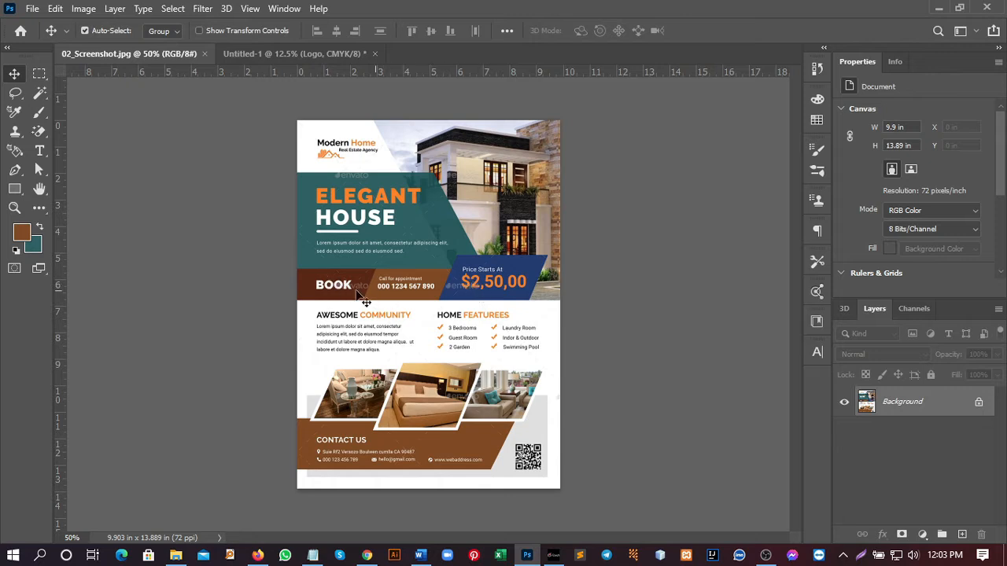
{"action": "left_click", "coordinate": [251, 55]}
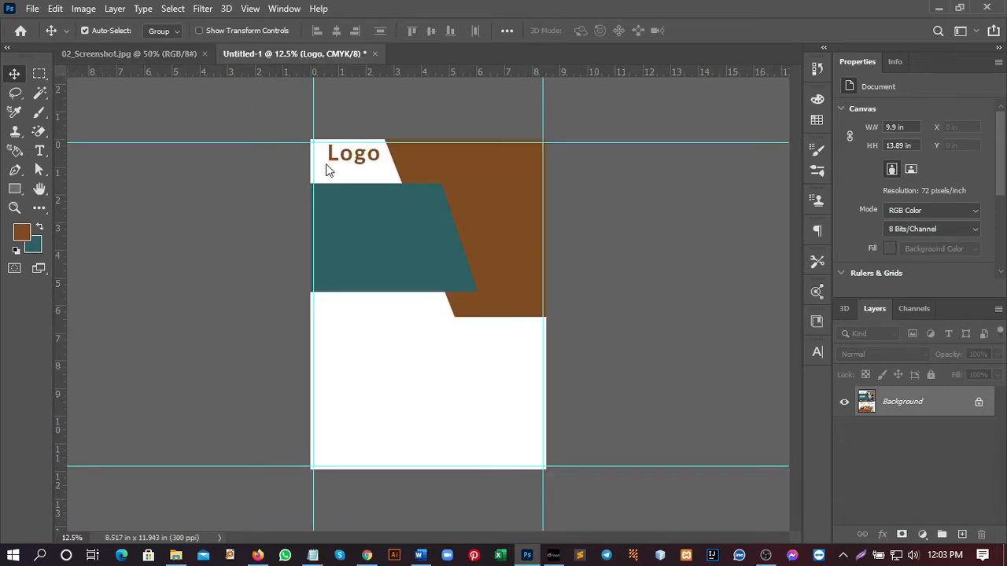
{"action": "key", "text": "u"}
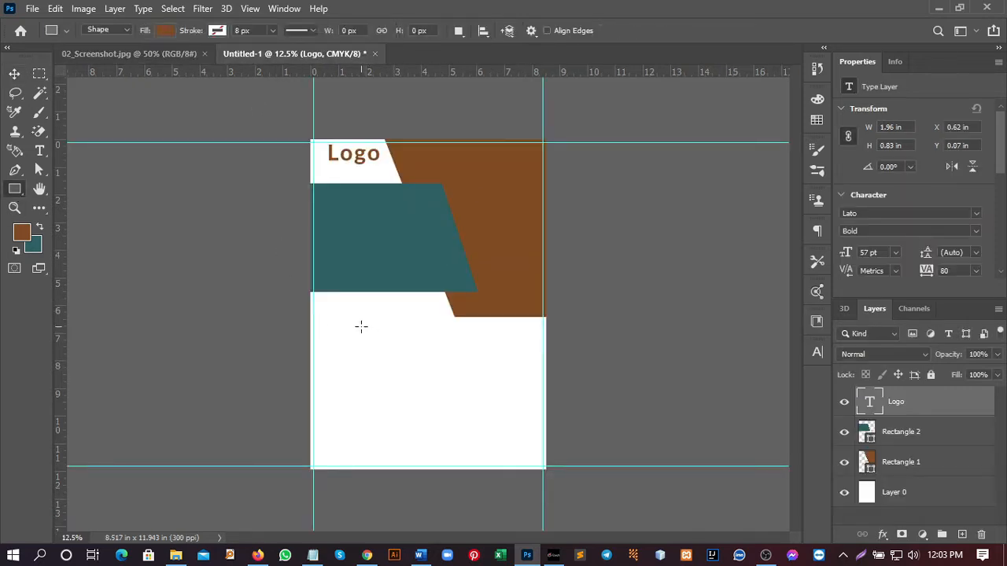
{"action": "left_click_drag", "start_coordinate": [300, 294], "coordinate": [474, 318]}
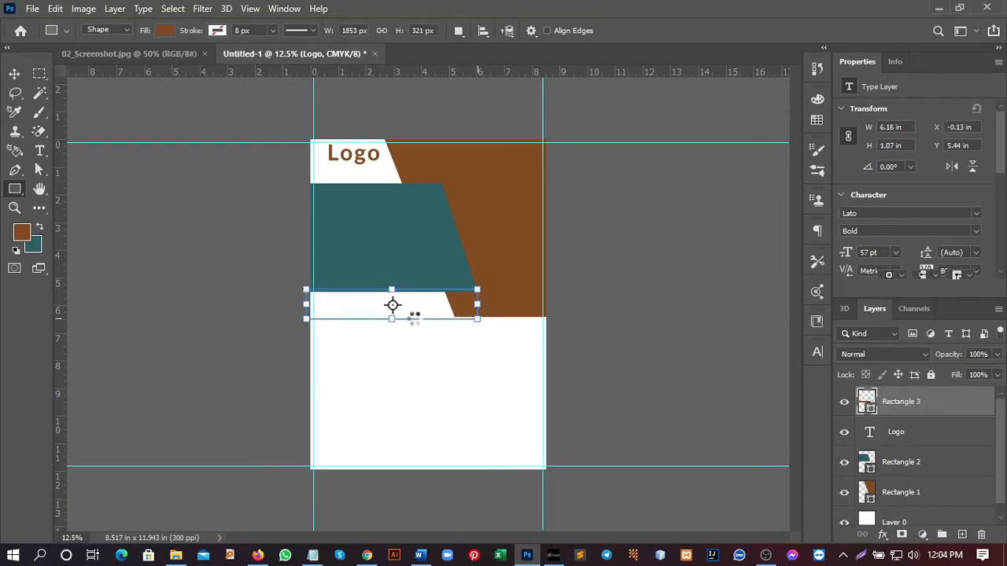
{"action": "double_click", "coordinate": [867, 407]}
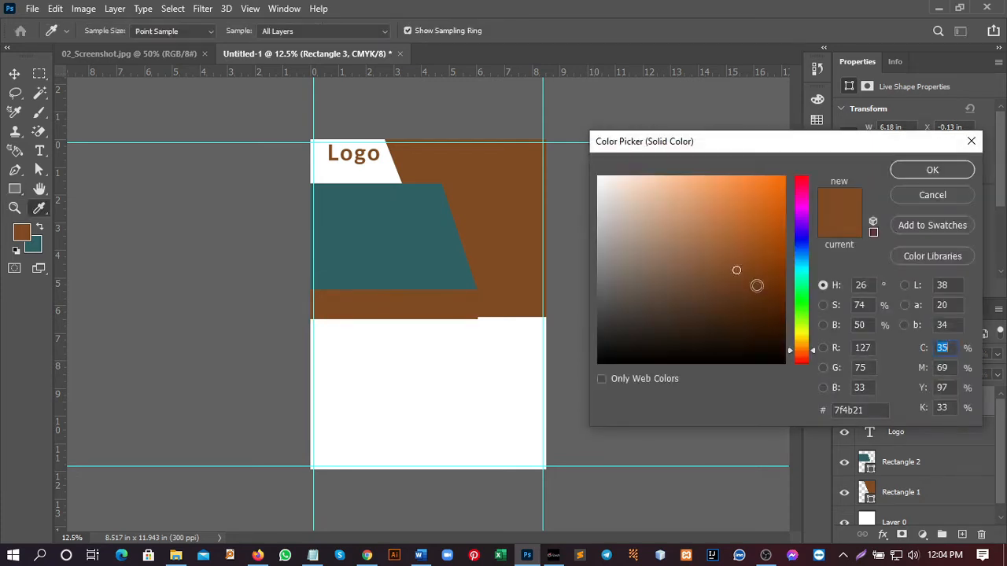
{"action": "left_click", "coordinate": [763, 293]}
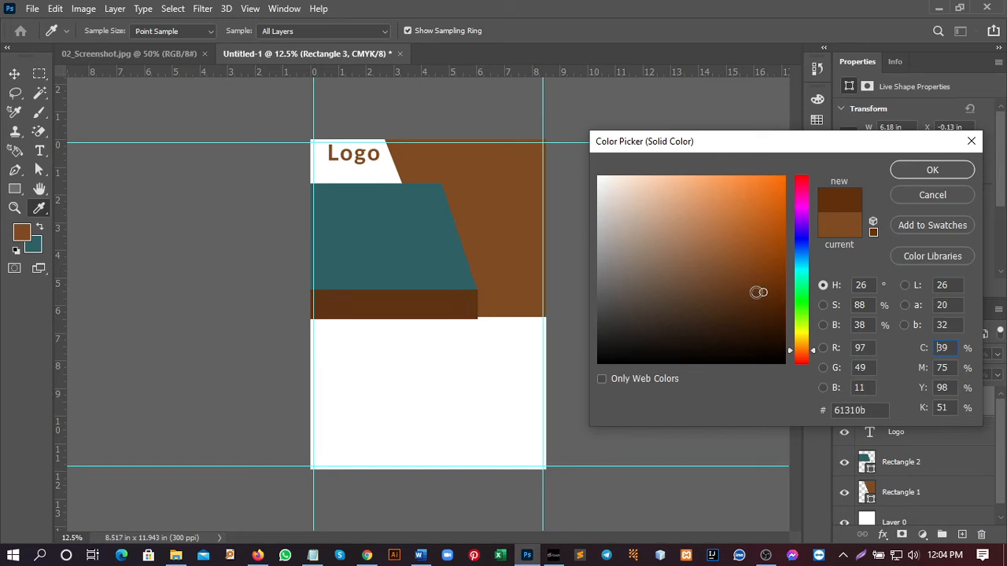
{"action": "left_click", "coordinate": [908, 171]}
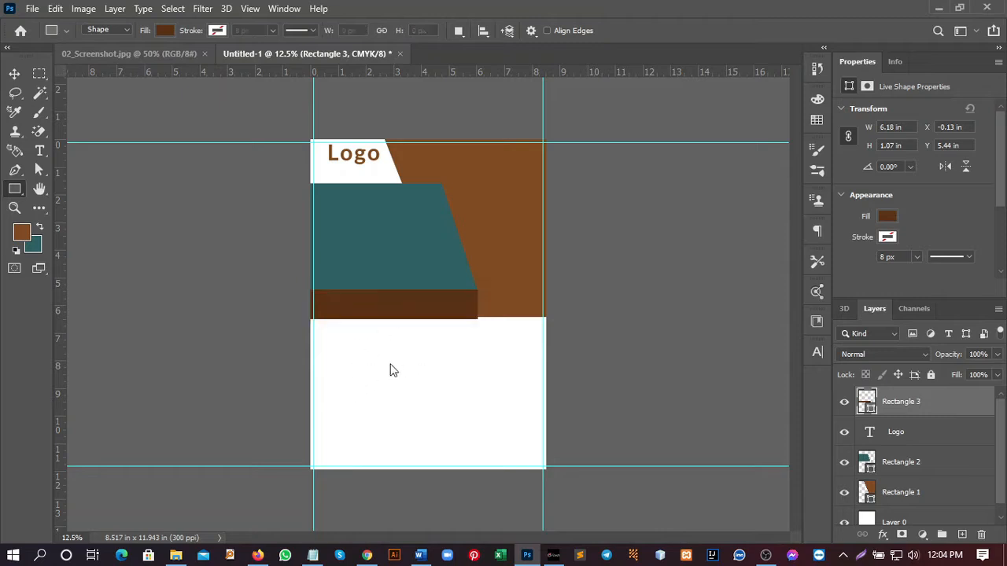
Compare the dark brown strip with the BOOK band in the reference and duplicate the strip's layer in the untitled document.
{"action": "key", "text": "ctrl+Tab"}
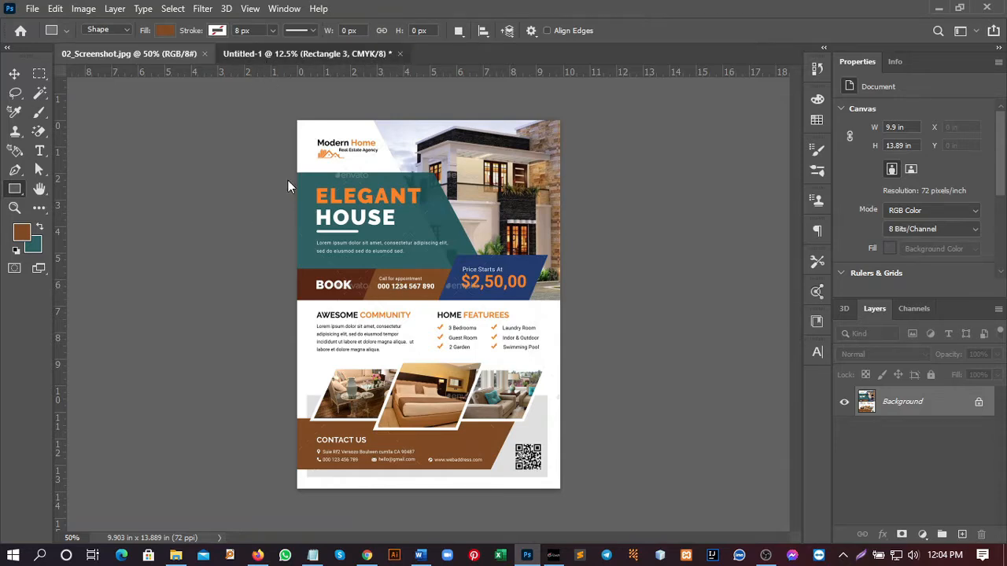
{"action": "key", "text": "ctrl+Tab"}
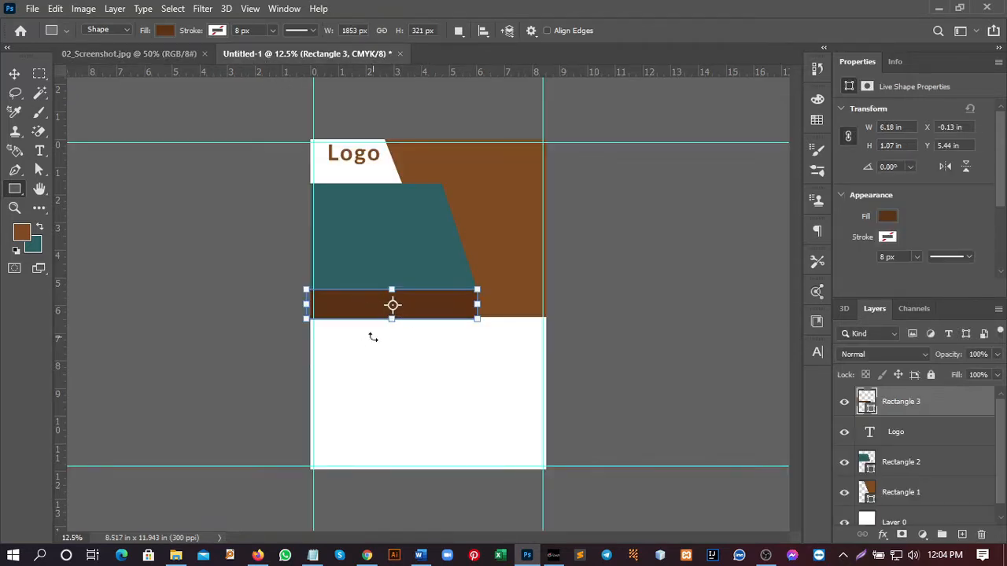
{"action": "left_click", "coordinate": [14, 74]}
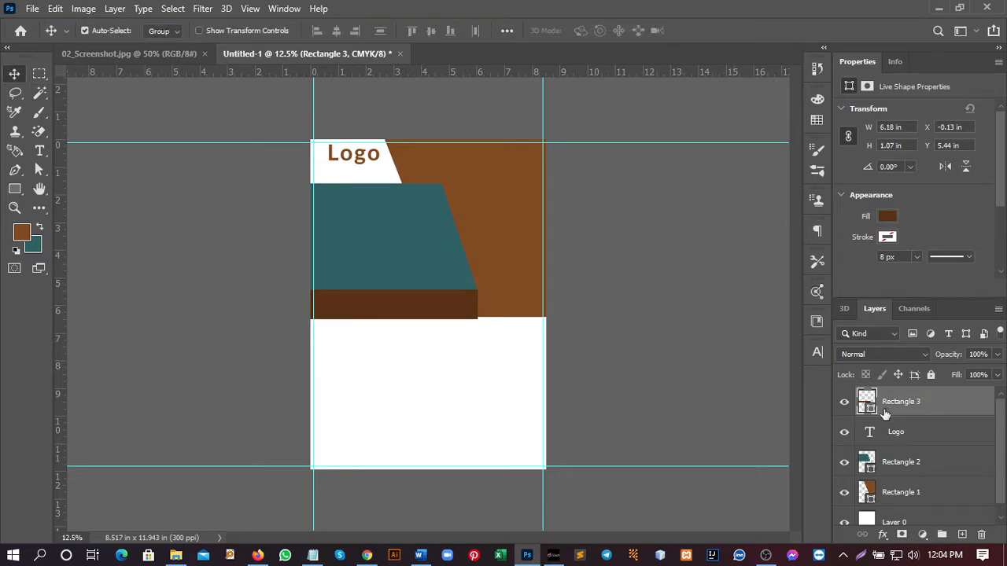
{"action": "key", "text": "ctrl+j"}
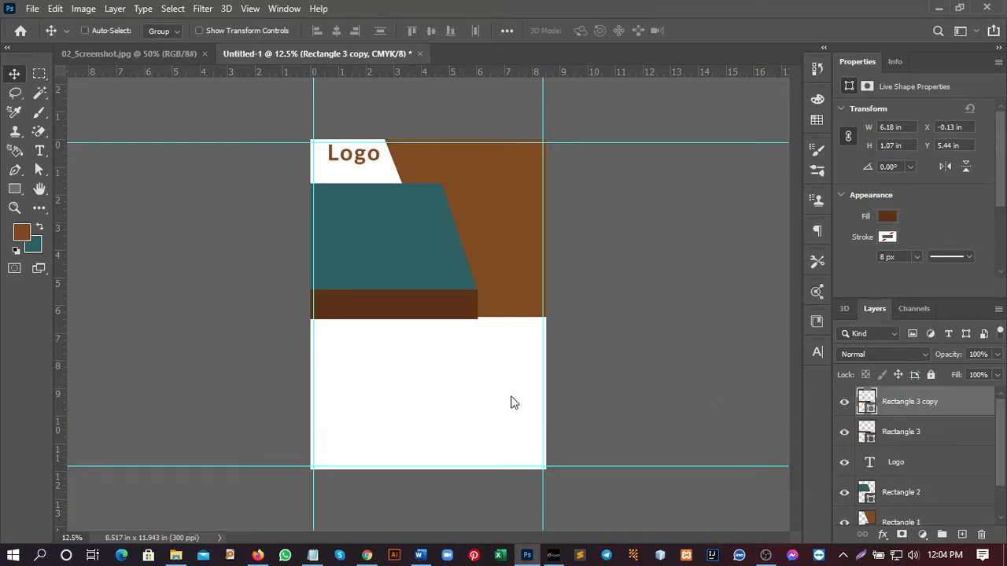
Narrow the duplicated dark brown strip to about half its width, roughly 3.09 in, keeping its left end in place.
{"action": "key", "text": "ctrl+t"}
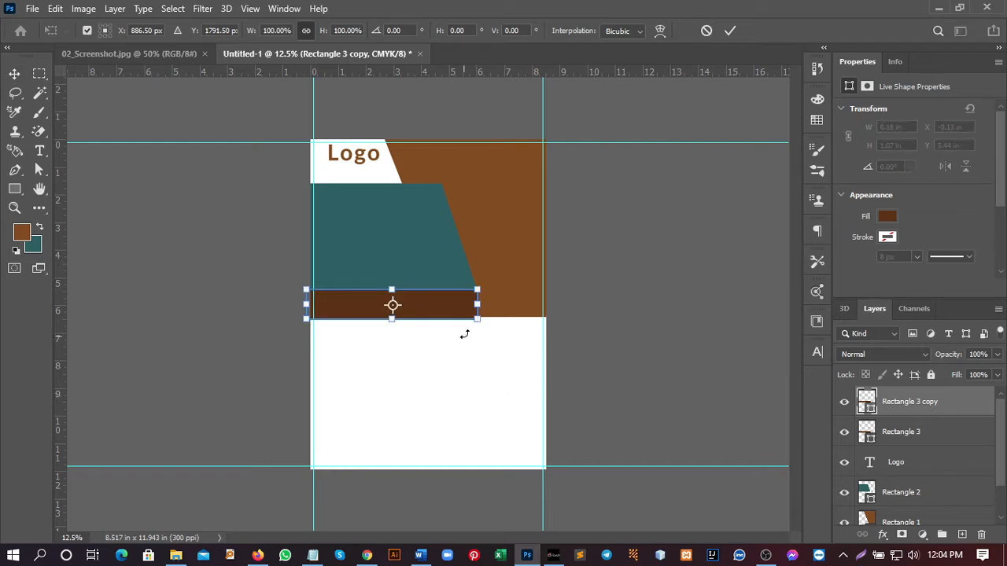
{"action": "left_click_drag", "start_coordinate": [476, 306], "coordinate": [383, 307]}
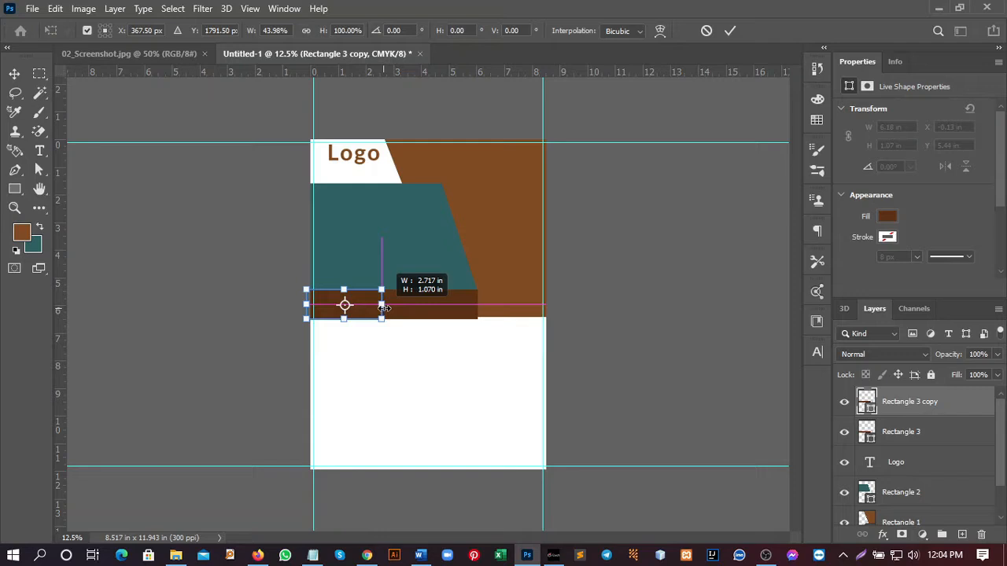
{"action": "left_click_drag", "start_coordinate": [383, 307], "coordinate": [393, 306]}
{"action": "left_click", "coordinate": [730, 31]}
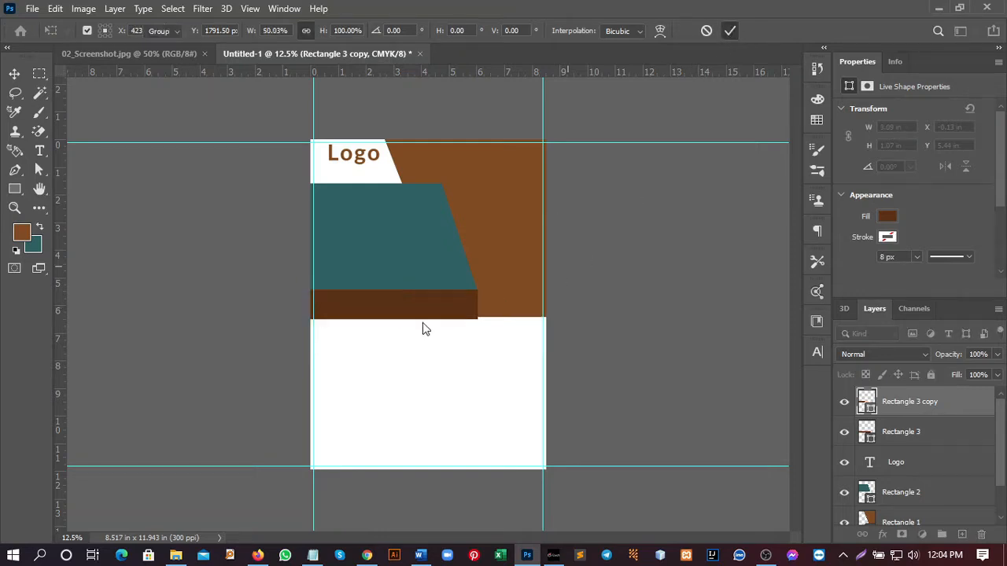
Recolor the original full-width strip beneath the teal shape with the lighter brown 804b21 sampled from the upper brown shape.
{"action": "left_click", "coordinate": [893, 437]}
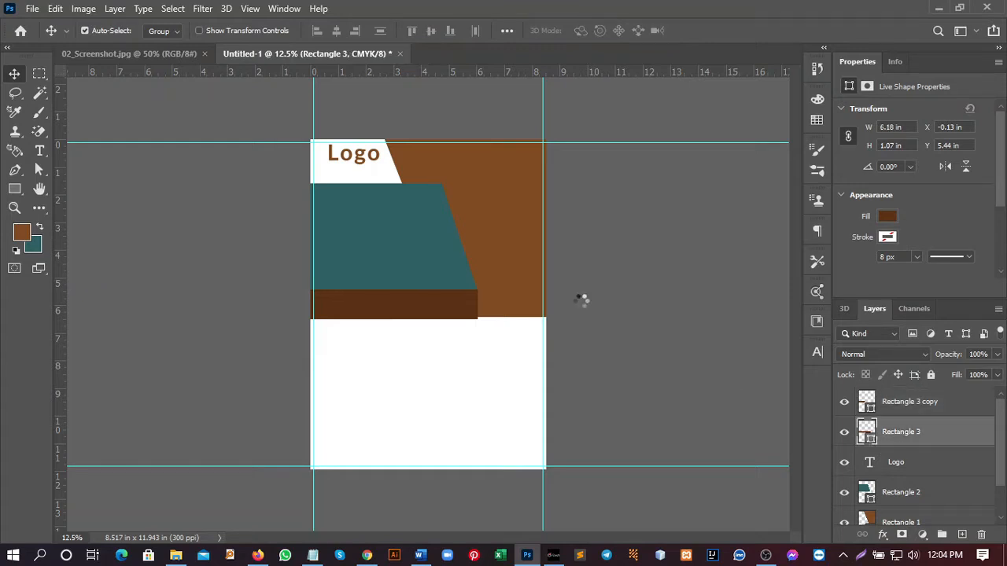
{"action": "left_click", "coordinate": [478, 209]}
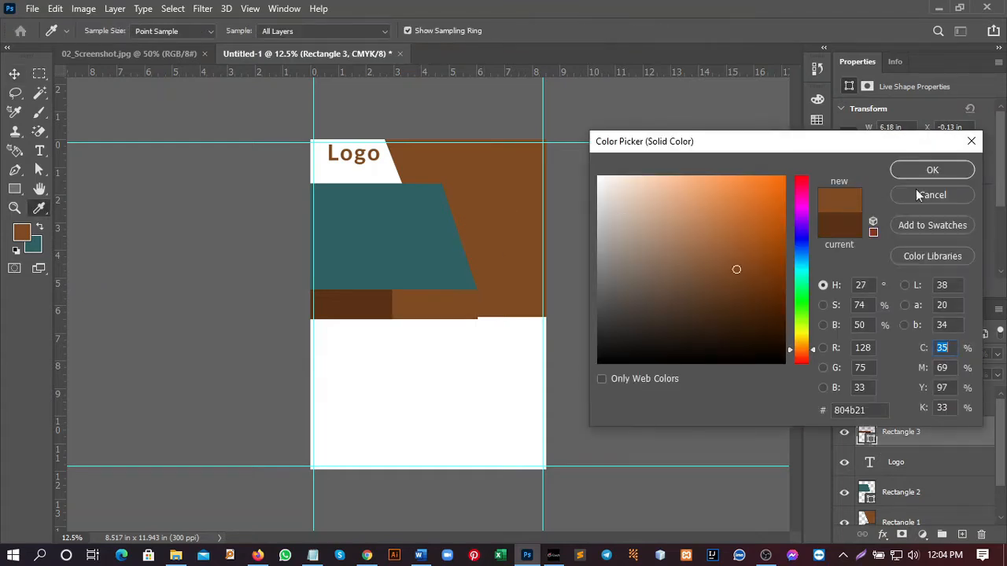
{"action": "left_click", "coordinate": [931, 171]}
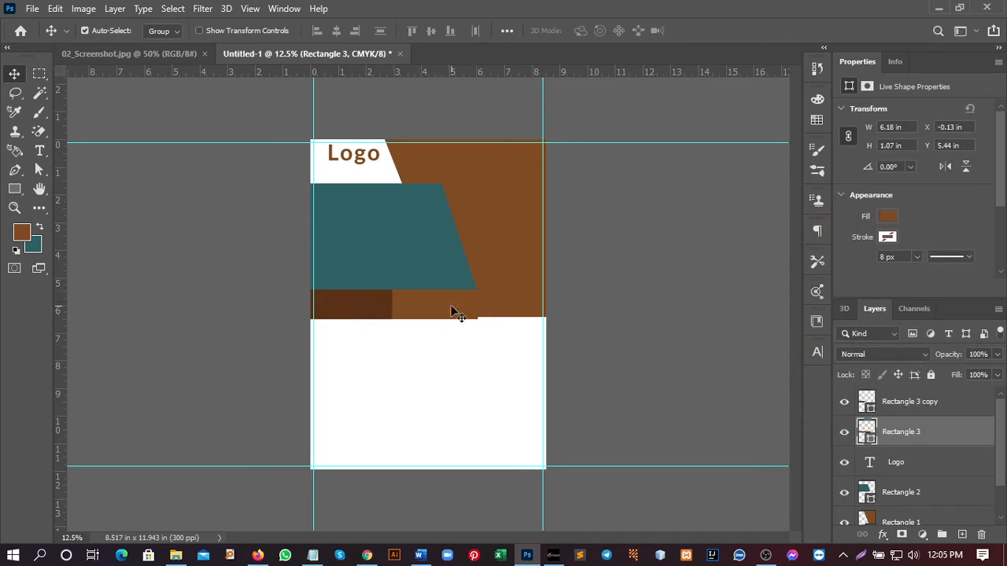
Following the reference's BOOK band, slant the dark brown strip's right edge by moving its lower-right corner inward, converting it to a regular path.
{"action": "left_click", "coordinate": [157, 53]}
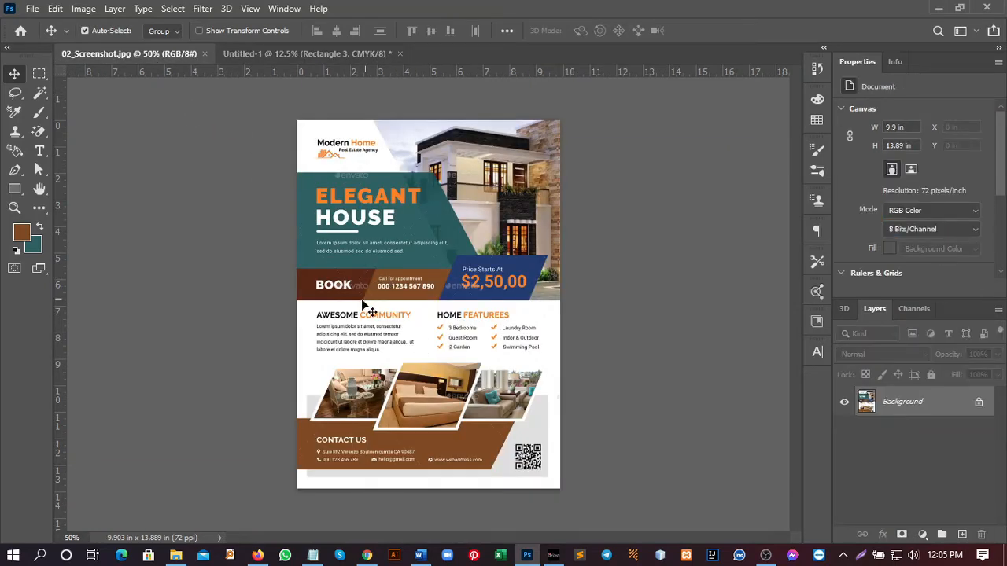
{"action": "left_click", "coordinate": [279, 55]}
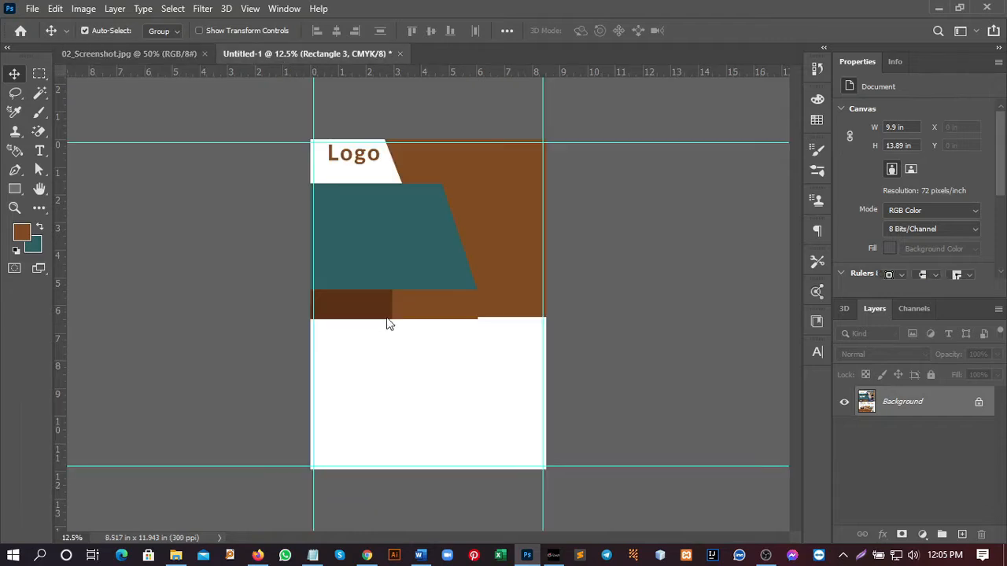
{"action": "left_click", "coordinate": [37, 174]}
{"action": "left_click", "coordinate": [88, 185]}
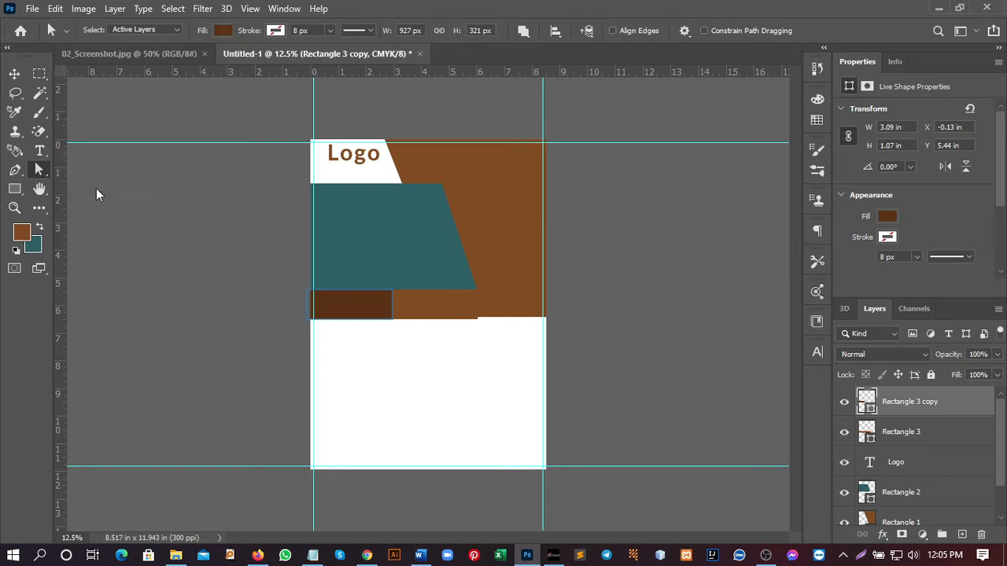
{"action": "left_click", "coordinate": [392, 322]}
{"action": "left_click_drag", "start_coordinate": [392, 322], "coordinate": [380, 321]}
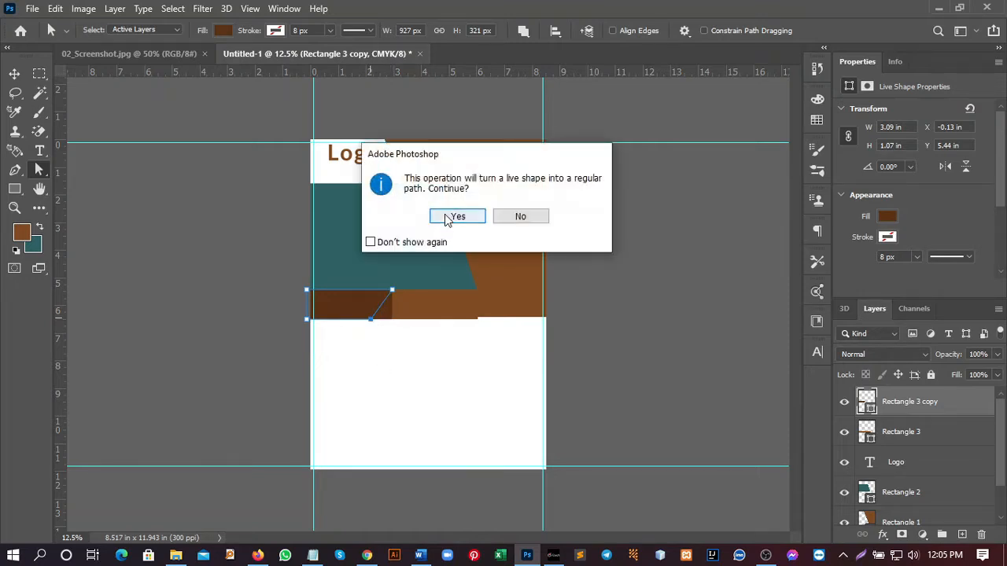
{"action": "left_click", "coordinate": [444, 224]}
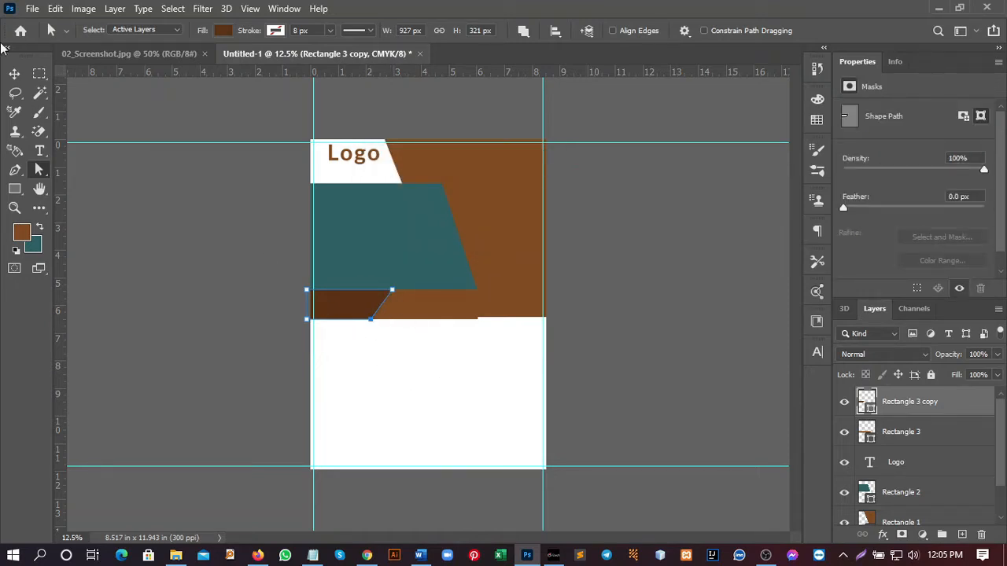
{"action": "left_click", "coordinate": [14, 73]}
{"action": "left_click", "coordinate": [378, 335]}
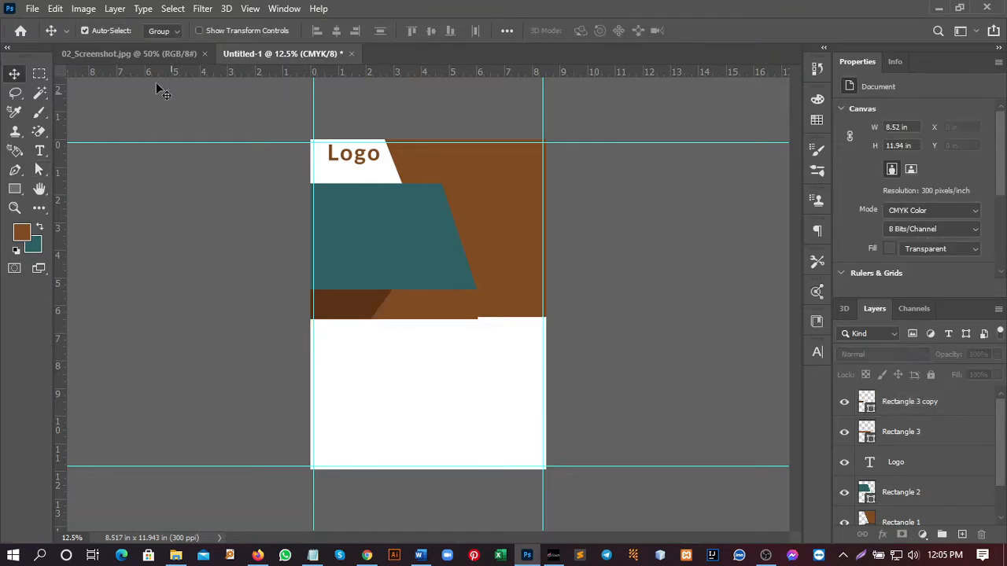
Set the background color to the blue 223b73 sampled from the reference's price box and return to the untitled document.
{"action": "left_click", "coordinate": [126, 58]}
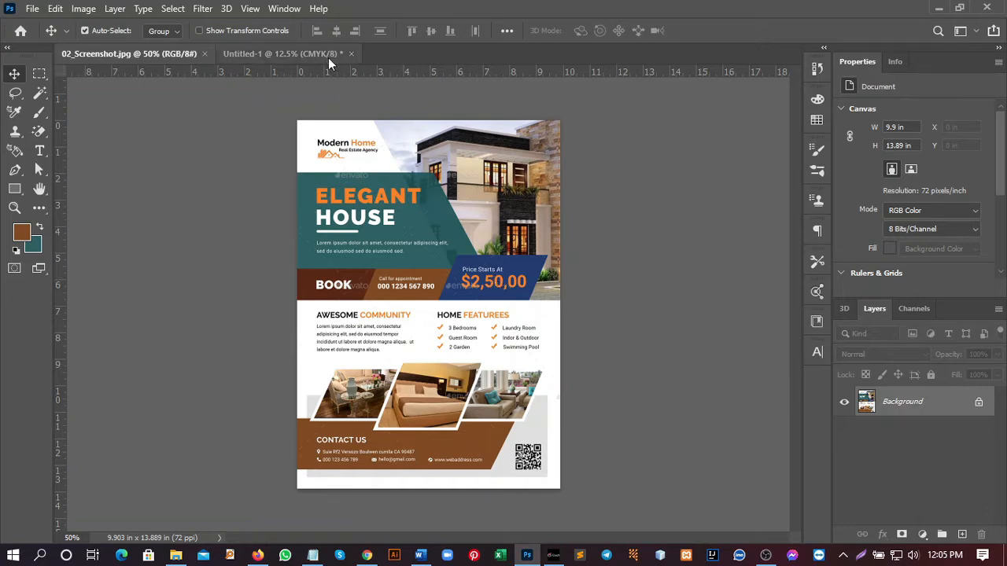
{"action": "left_click", "coordinate": [39, 249]}
{"action": "type", "text": "223b73"}
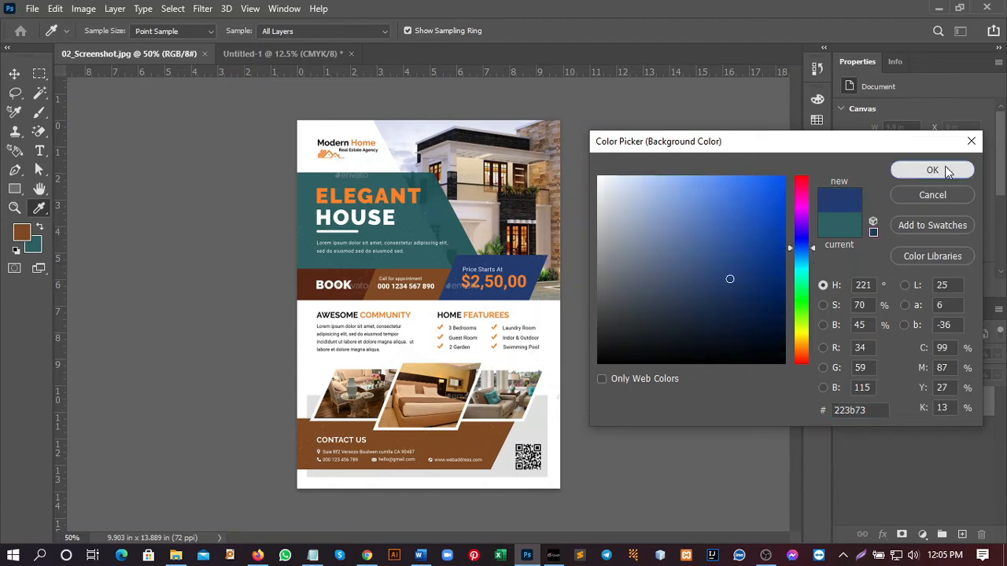
{"action": "left_click", "coordinate": [932, 170]}
{"action": "key", "text": "v"}
{"action": "left_click", "coordinate": [234, 53]}
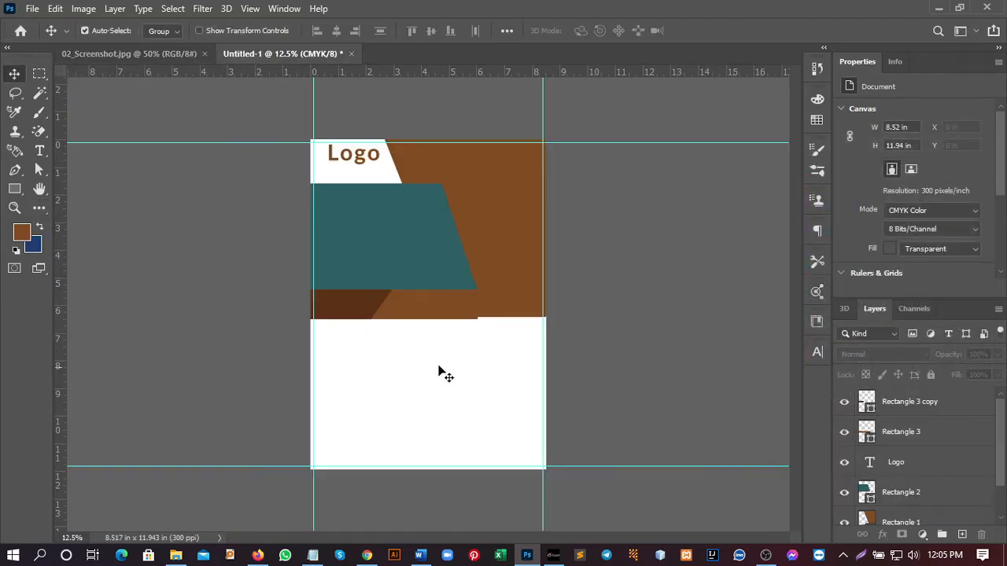
Draw a rectangle about 3.3 x 1.74 in over the brown strip's right end, at about X 4.58 in, Y 4.74 in, and fill it blue.
{"action": "left_click", "coordinate": [15, 188]}
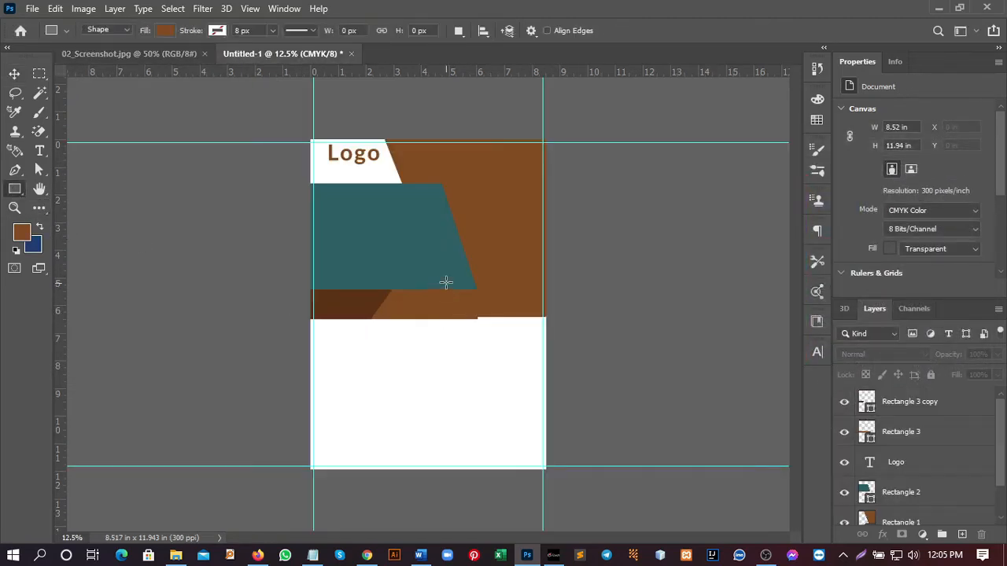
{"action": "left_click_drag", "start_coordinate": [437, 272], "coordinate": [529, 318]}
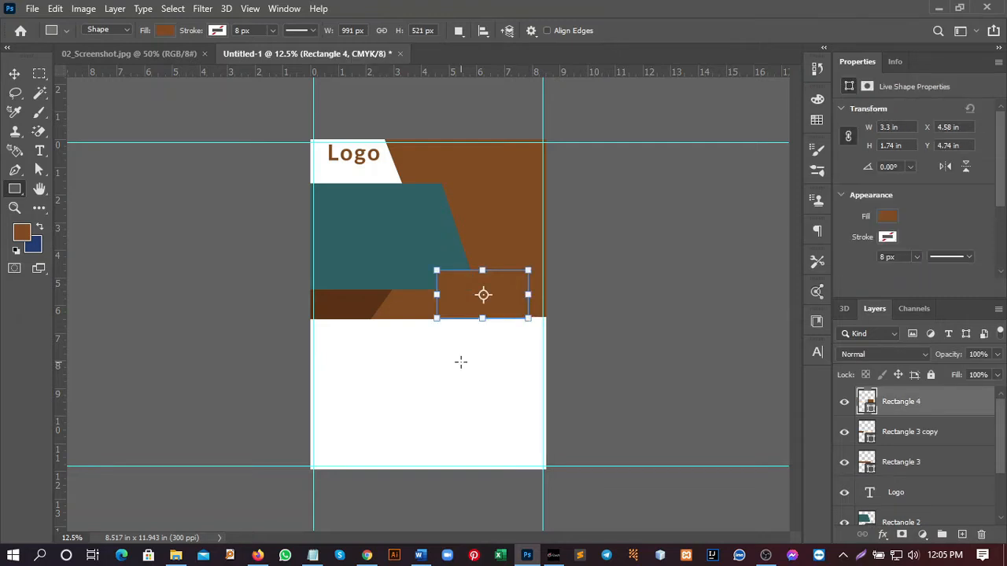
{"action": "key", "text": "ctrl+BackSpace"}
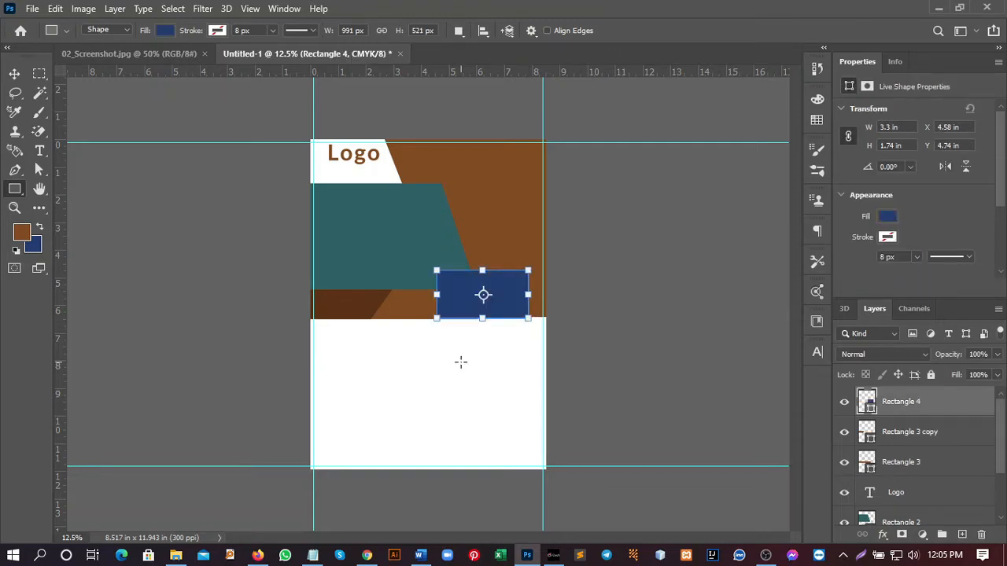
{"action": "left_click", "coordinate": [14, 74]}
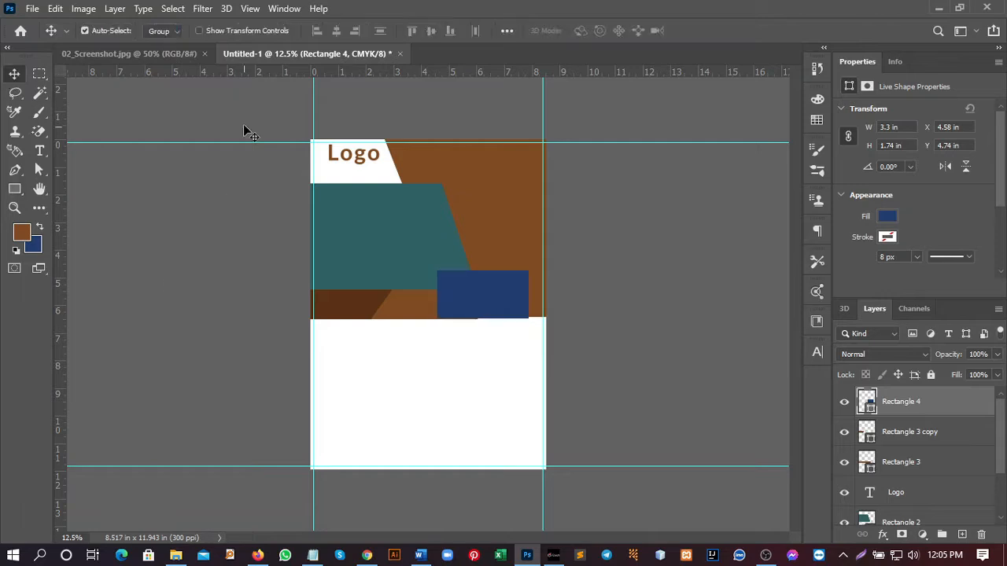
Following the reference's price box, slant the blue rectangle into a parallelogram by shifting both top corners about 1 in right, converting it to a regular path.
{"action": "left_click", "coordinate": [155, 54]}
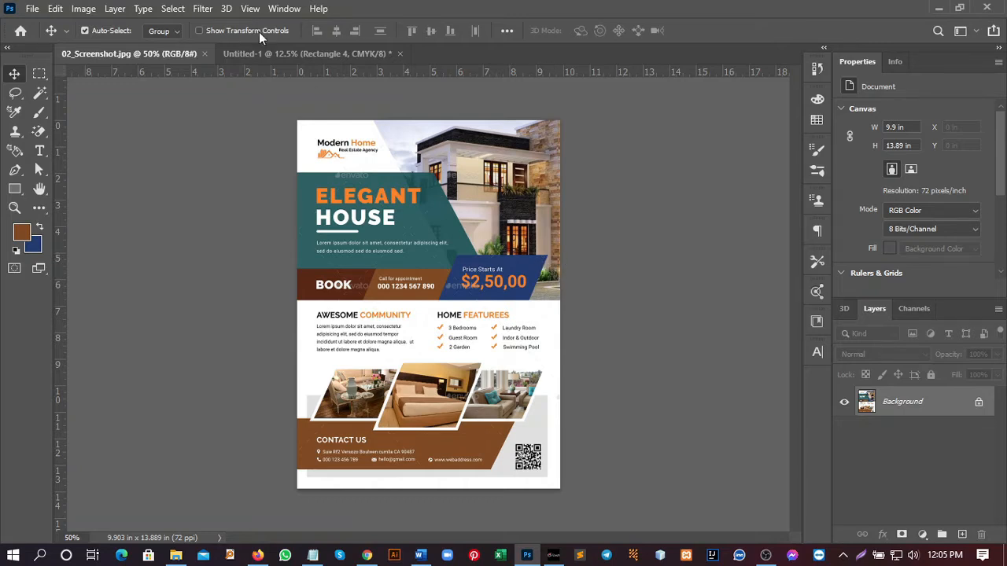
{"action": "left_click", "coordinate": [303, 54]}
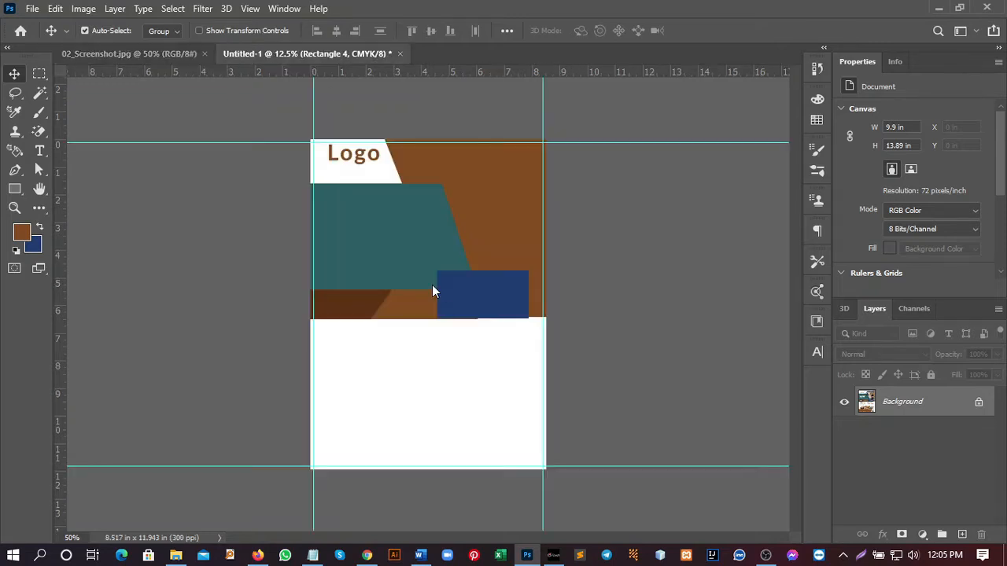
{"action": "left_click", "coordinate": [41, 172]}
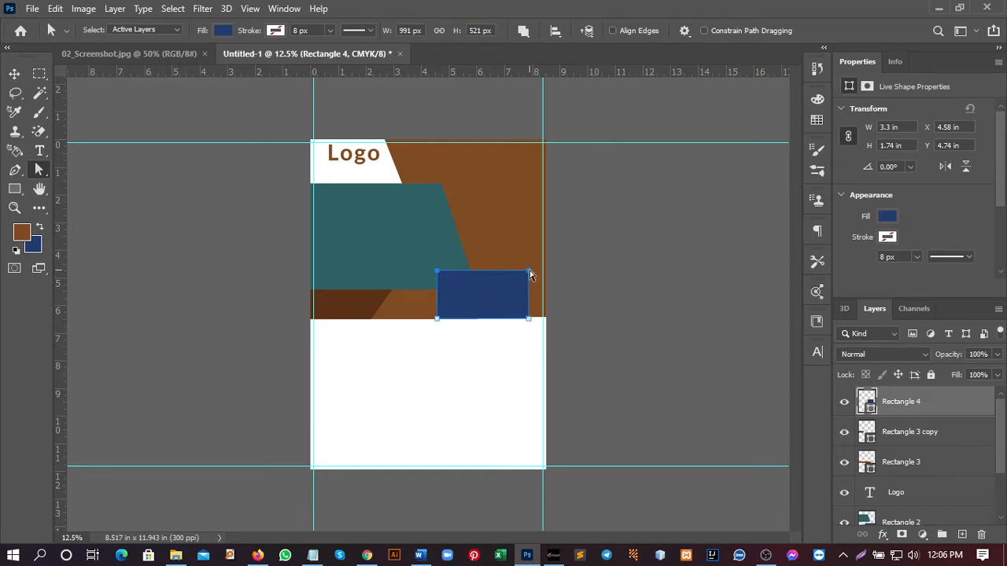
{"action": "left_click_drag", "start_coordinate": [439, 277], "coordinate": [465, 277]}
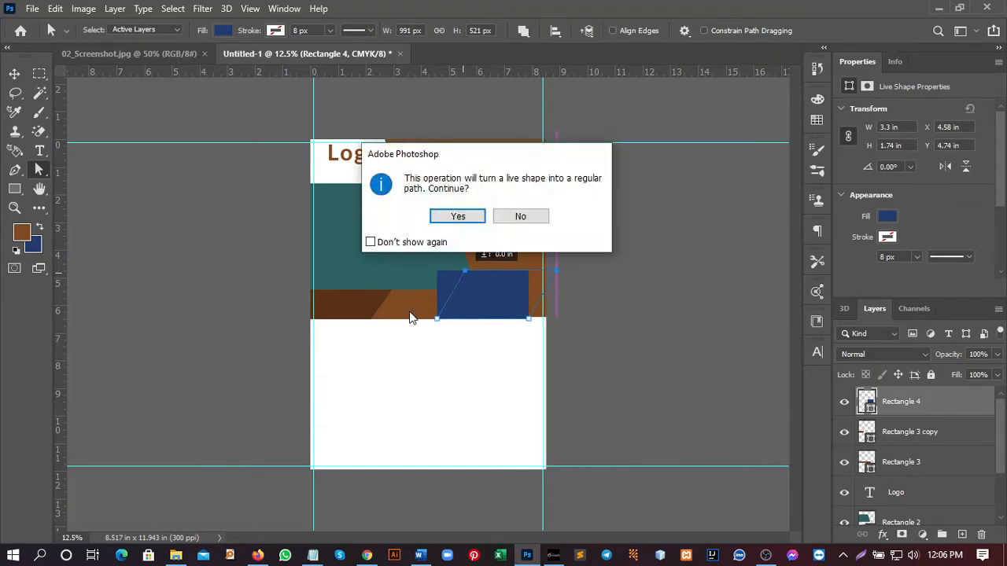
{"action": "left_click", "coordinate": [440, 215]}
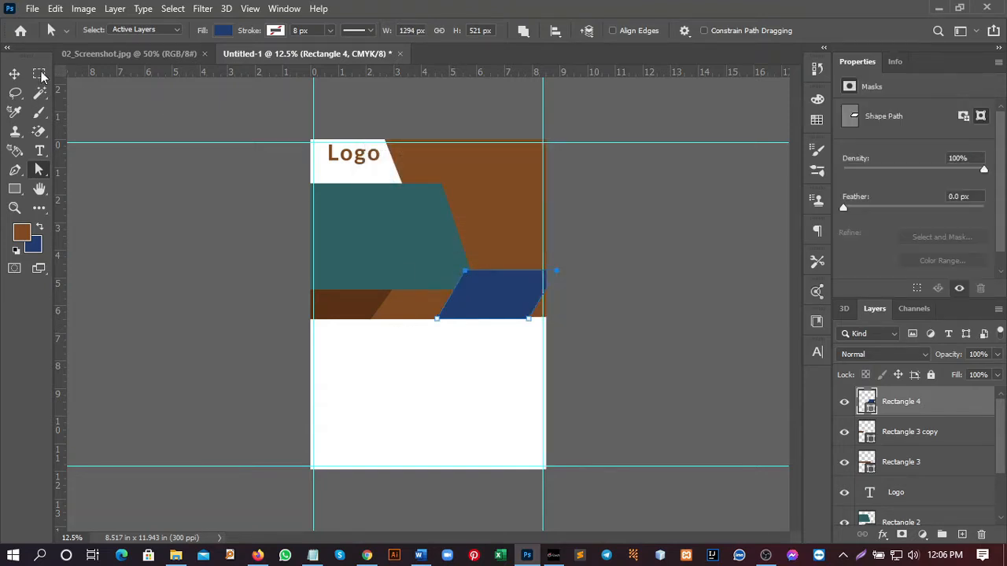
{"action": "key", "text": "v"}
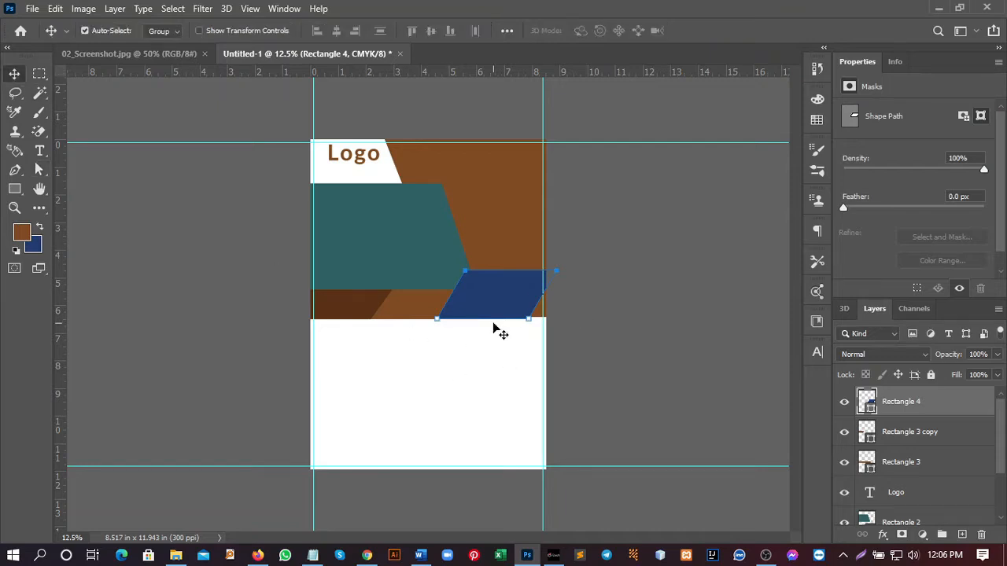
After checking the reference, narrow the blue parallelogram to about 86% width and nudge it down to align with the brown strip's lower edge.
{"action": "left_click", "coordinate": [162, 52]}
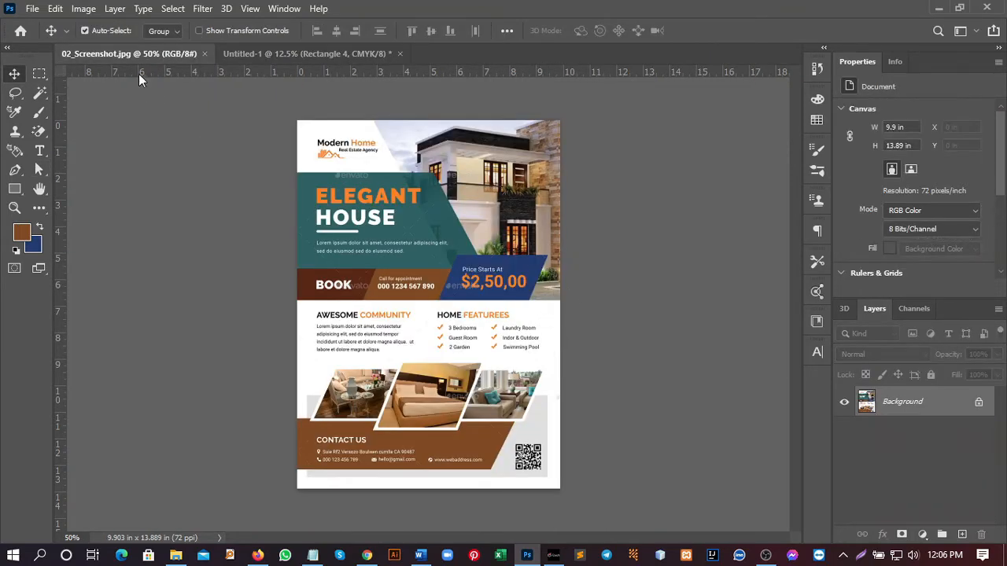
{"action": "left_click", "coordinate": [257, 55]}
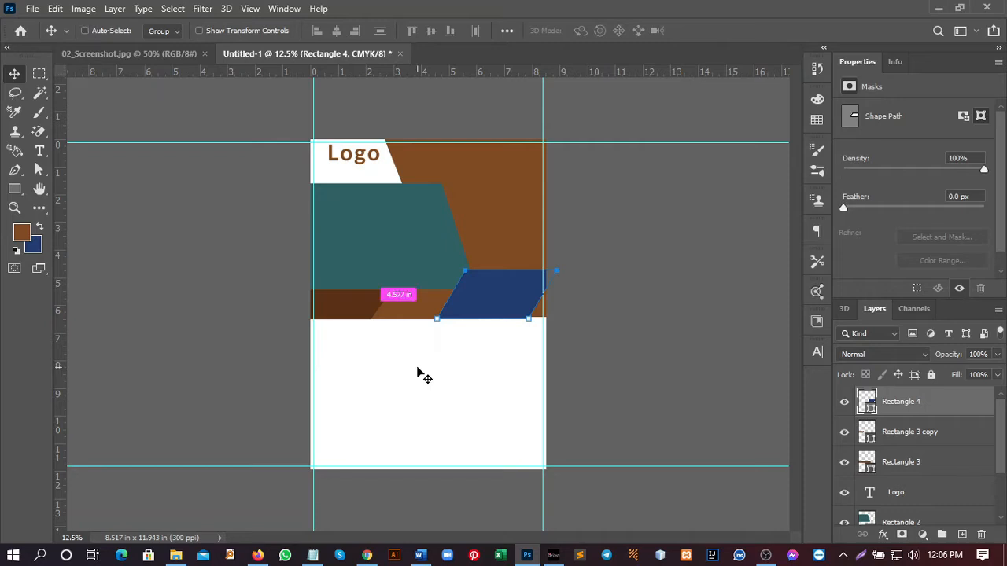
{"action": "key", "text": "ctrl+equal"}
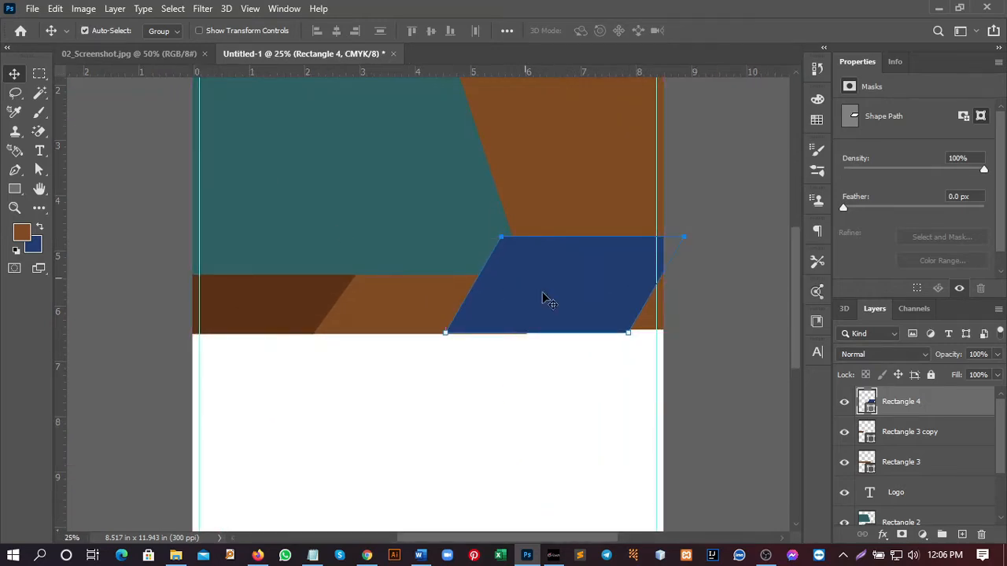
{"action": "left_click", "coordinate": [524, 296]}
{"action": "left_click", "coordinate": [497, 228]}
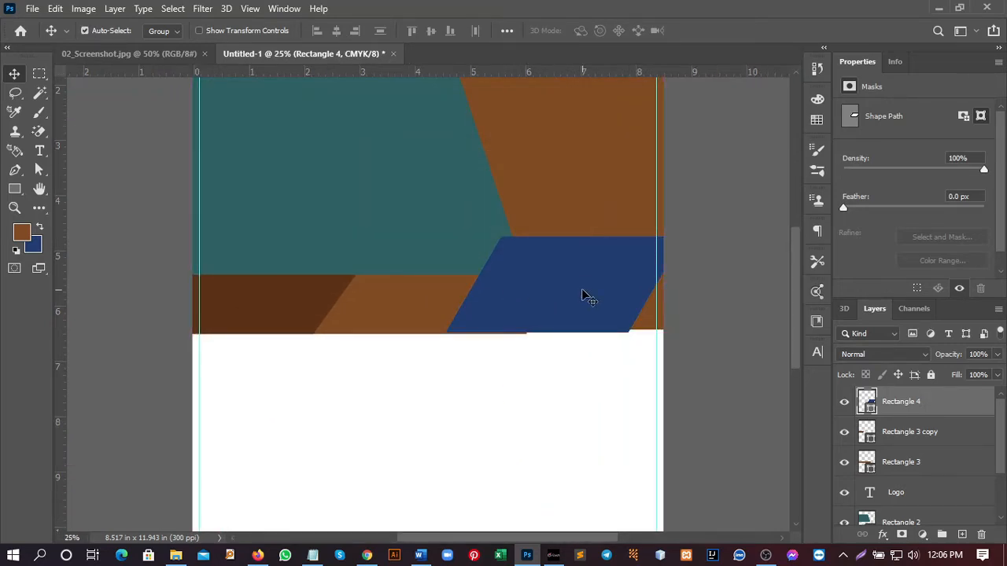
{"action": "key", "text": "ctrl+t"}
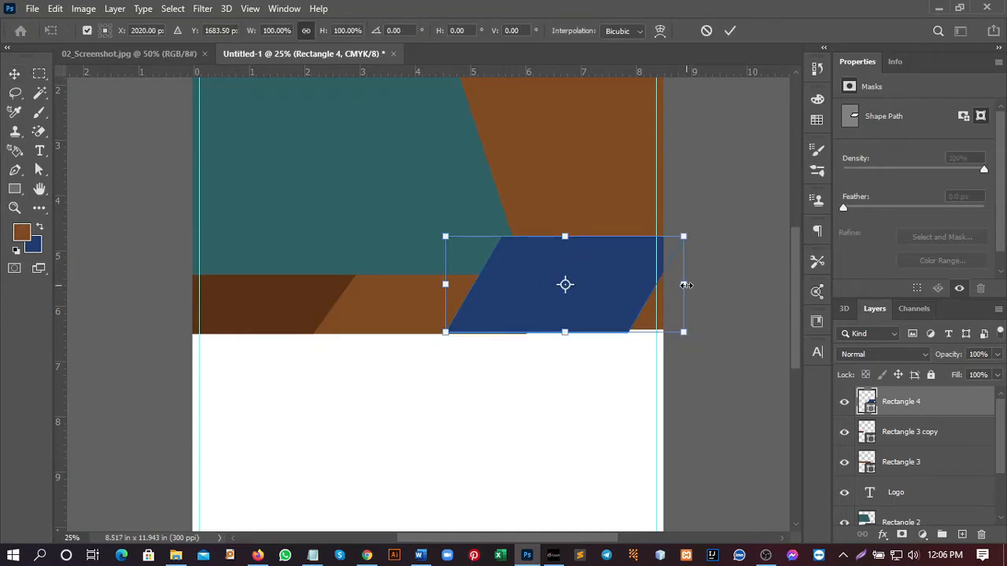
{"action": "left_click_drag", "start_coordinate": [685, 285], "coordinate": [648, 284]}
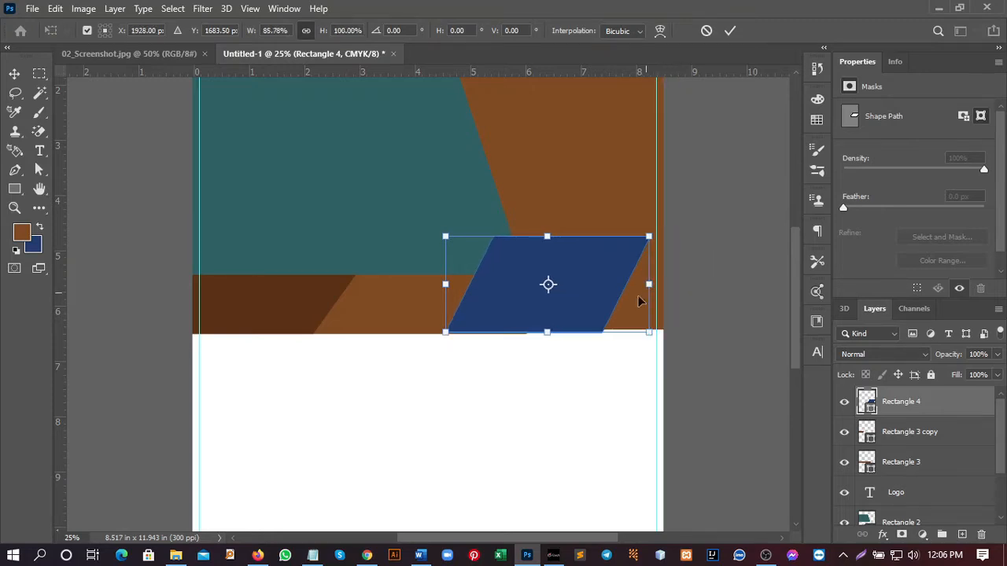
{"action": "left_click_drag", "start_coordinate": [582, 314], "coordinate": [580, 316]}
{"action": "key", "text": "Return"}
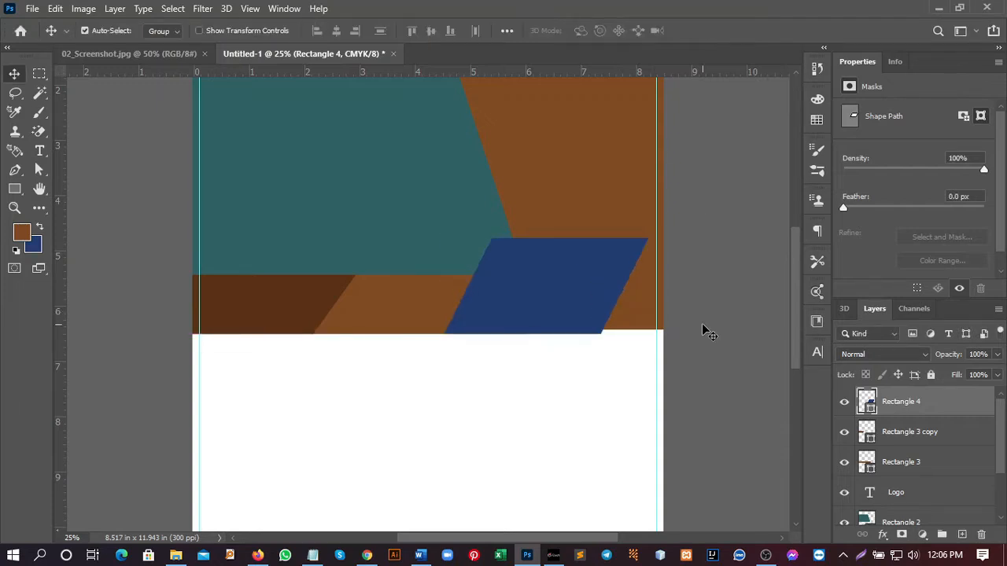
{"action": "left_click", "coordinate": [722, 342]}
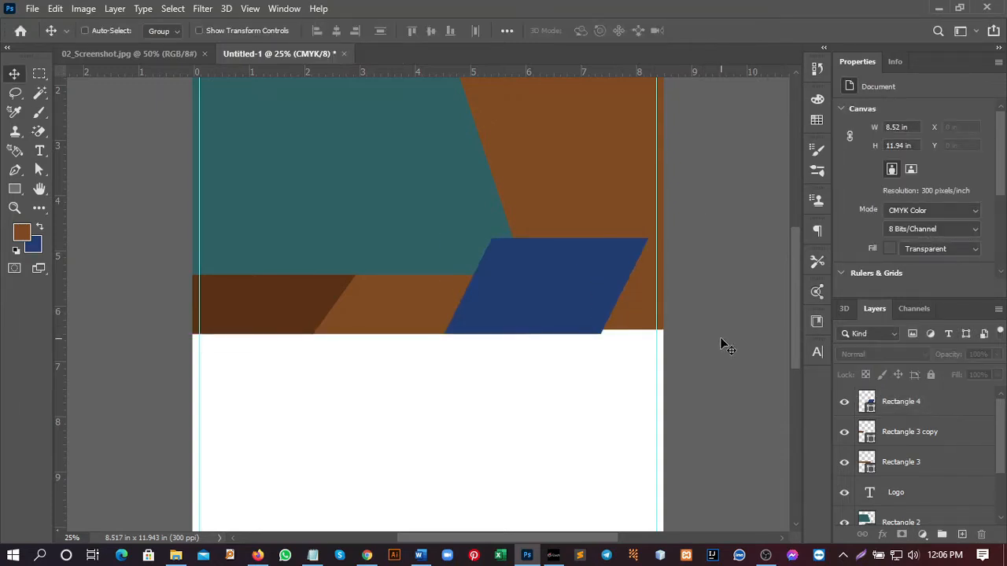
View the whole flyer and examine the reference design for the shapes still missing in its lower section.
{"action": "key", "text": "ctrl+minus"}
{"action": "key", "text": "ctrl+minus"}
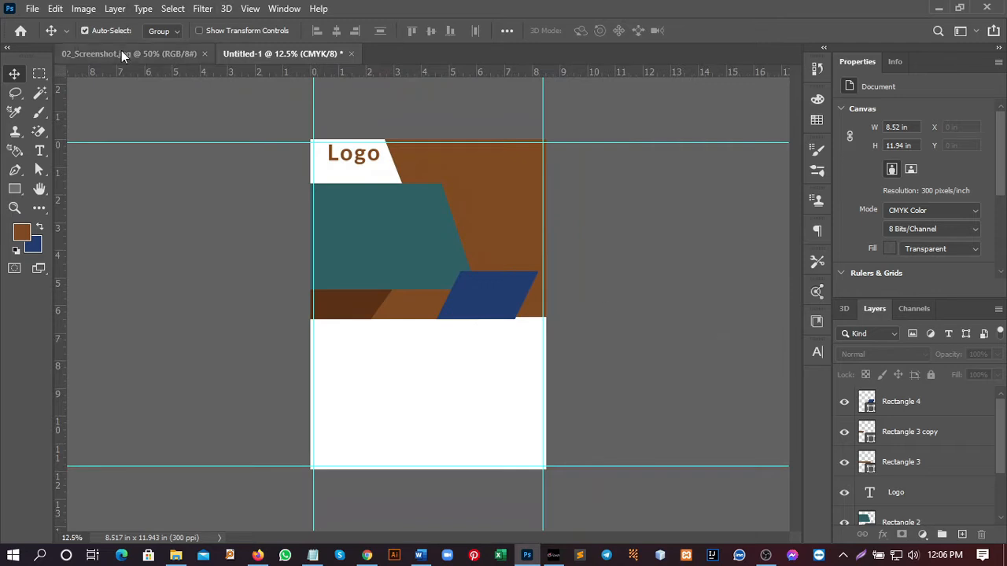
{"action": "left_click", "coordinate": [122, 55]}
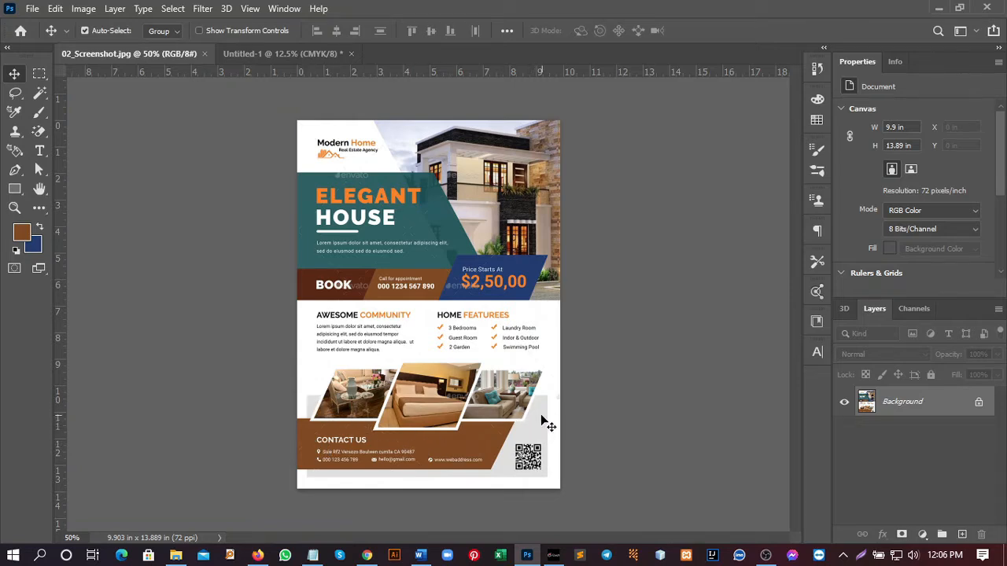
Draw a rectangle about 7.08 x 2.62 in across the flyer's lower section, at about X 0.72 in, Y 8.85 in, and fill it light gray (#d2d2d2).
{"action": "left_click", "coordinate": [245, 59]}
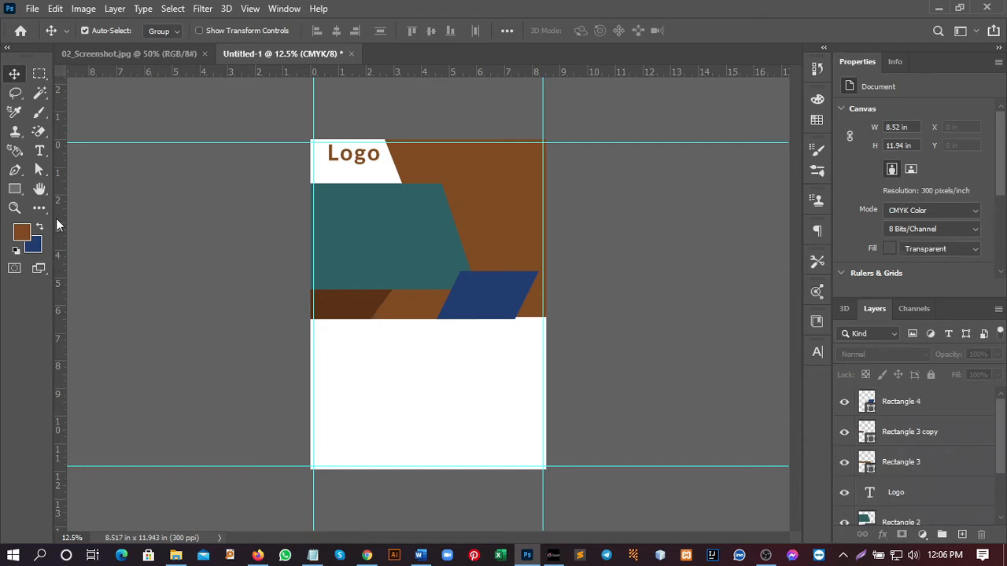
{"action": "left_click", "coordinate": [15, 190]}
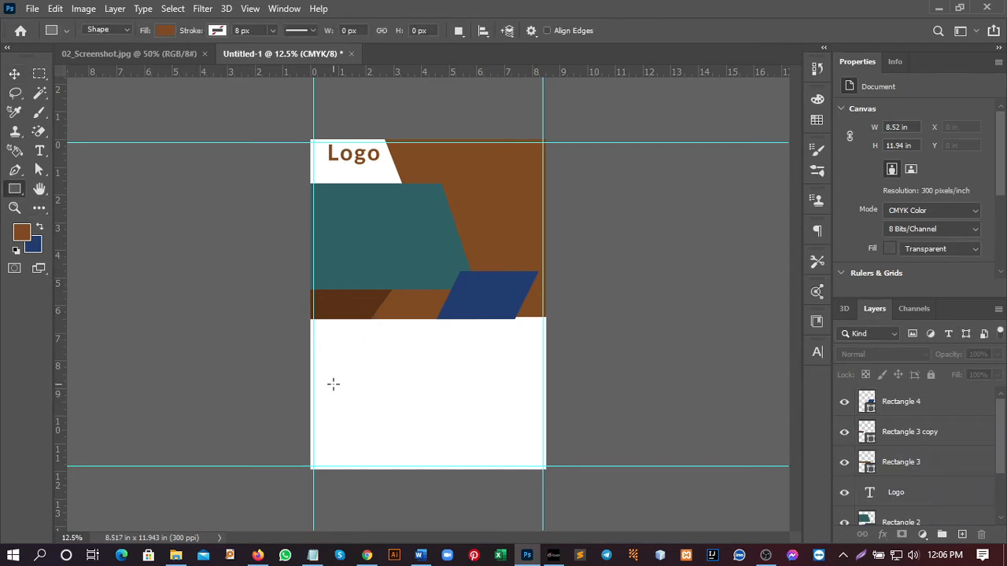
{"action": "left_click_drag", "start_coordinate": [332, 384], "coordinate": [525, 455]}
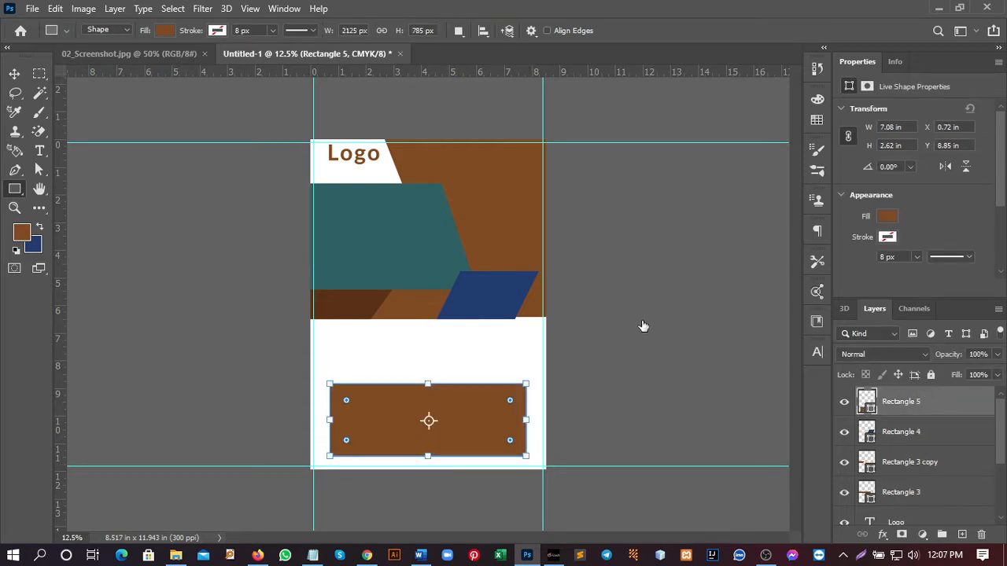
{"action": "left_click_drag", "start_coordinate": [603, 206], "coordinate": [598, 209]}
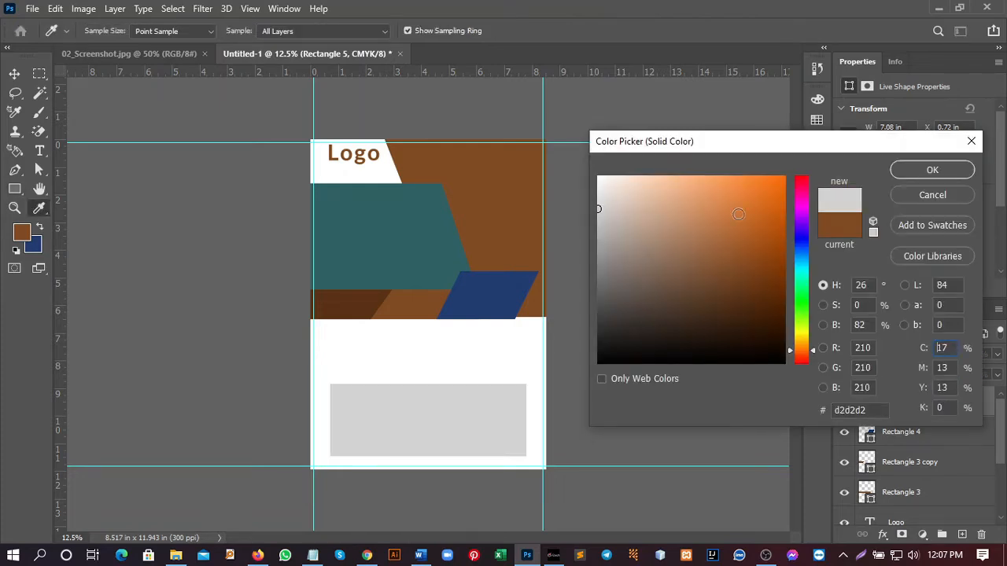
{"action": "left_click", "coordinate": [910, 175]}
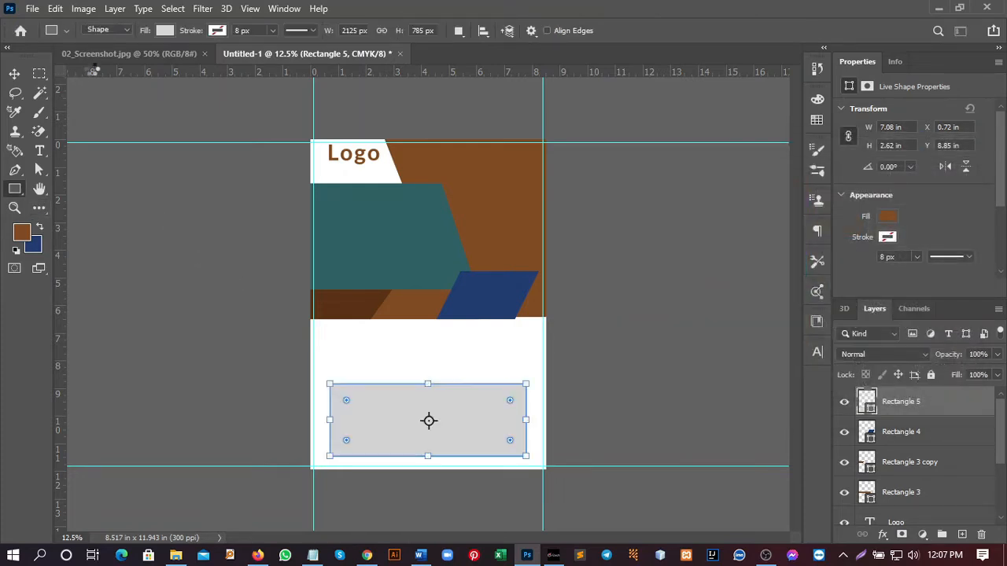
After checking the reference, draw a rectangle about 7.06 x 1.68 in over the gray box, extending past the page's left edge, and fill it dark brown (#593113).
{"action": "left_click", "coordinate": [108, 54]}
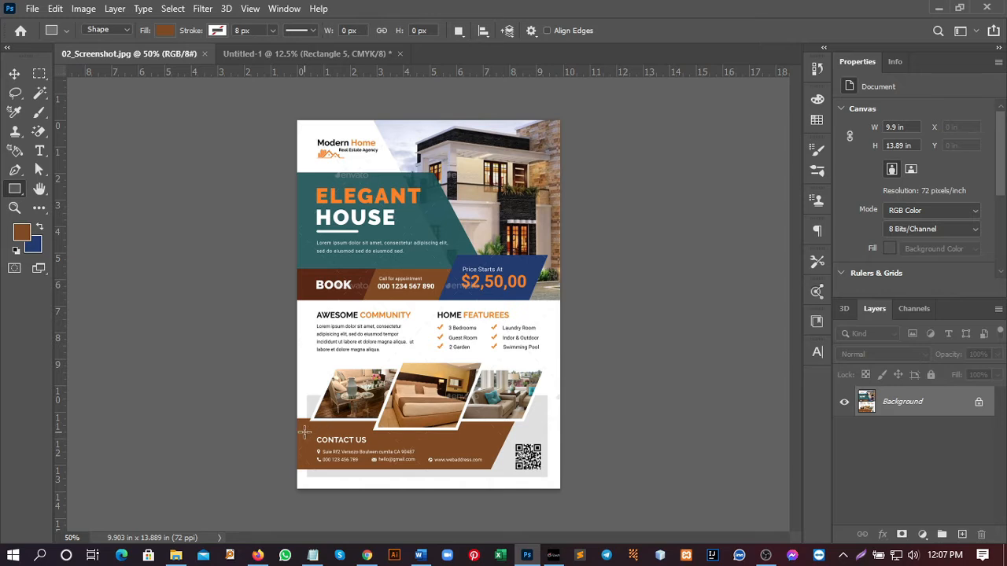
{"action": "left_click", "coordinate": [292, 56]}
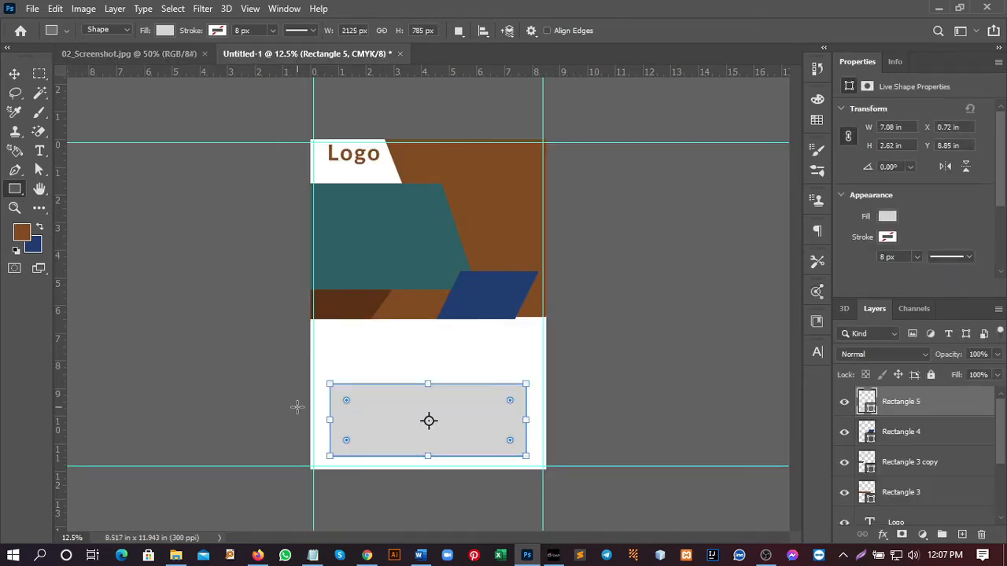
{"action": "left_click", "coordinate": [15, 74]}
{"action": "left_click", "coordinate": [225, 263]}
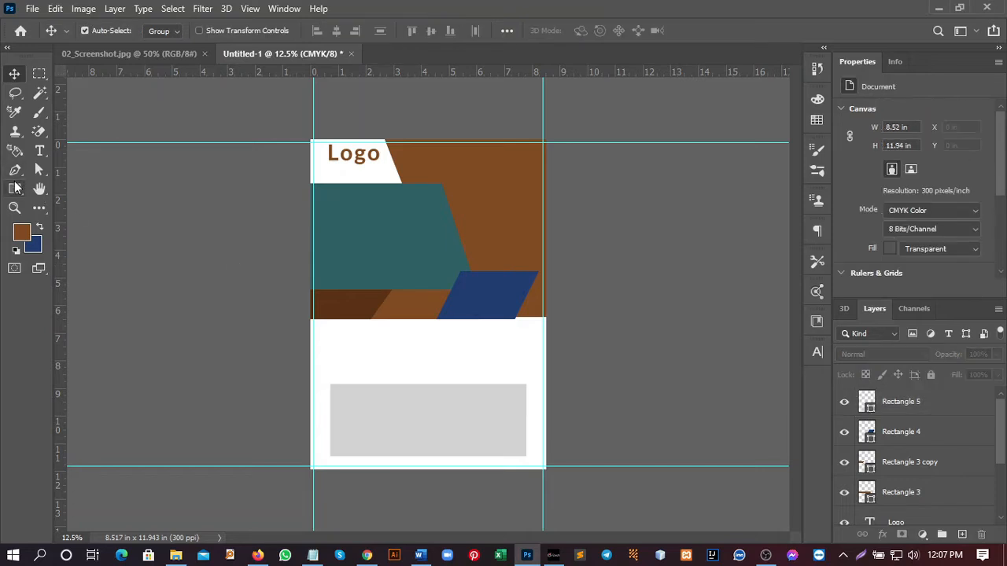
{"action": "left_click", "coordinate": [15, 189]}
{"action": "left_click_drag", "start_coordinate": [285, 398], "coordinate": [480, 444]}
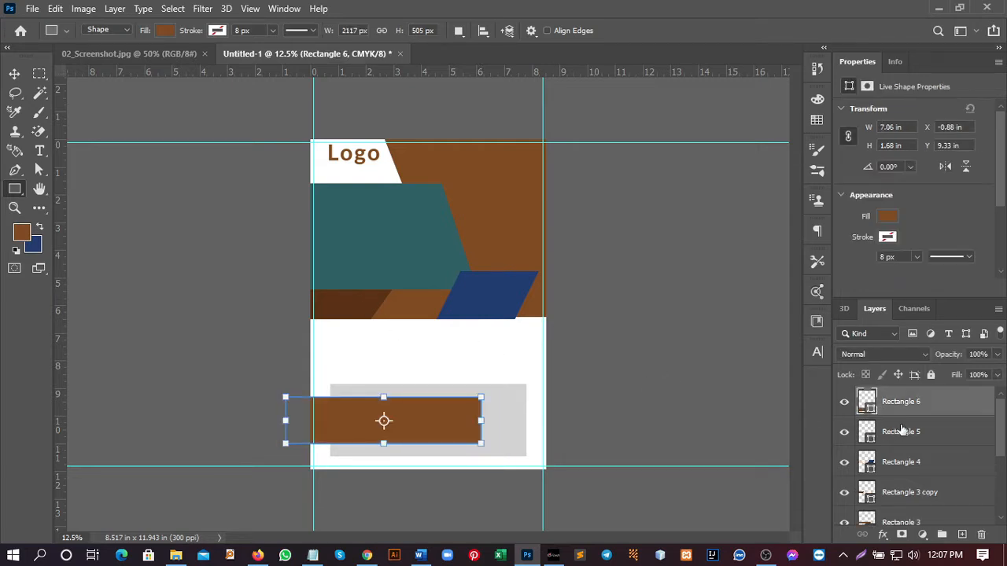
{"action": "left_click", "coordinate": [349, 299]}
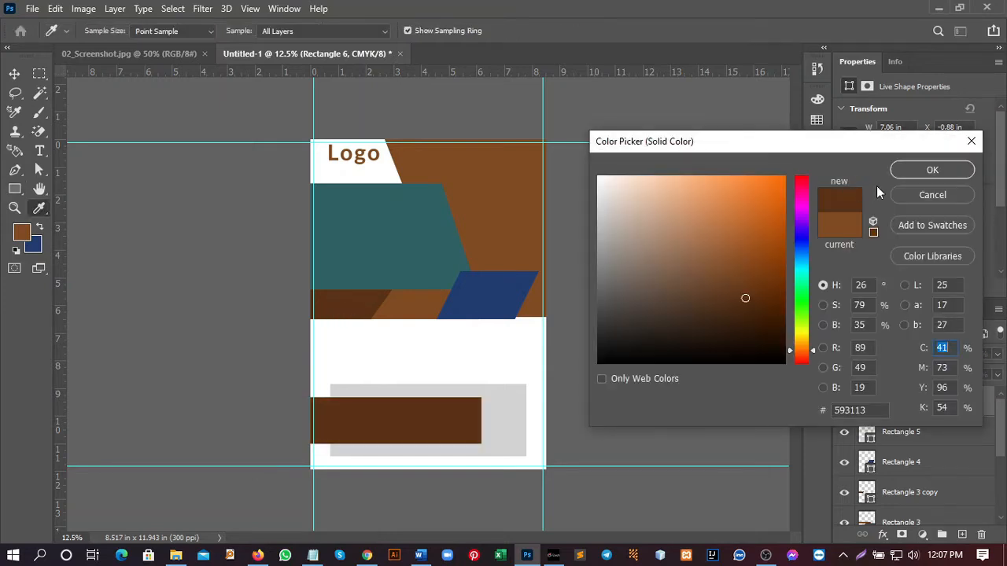
{"action": "left_click", "coordinate": [897, 172]}
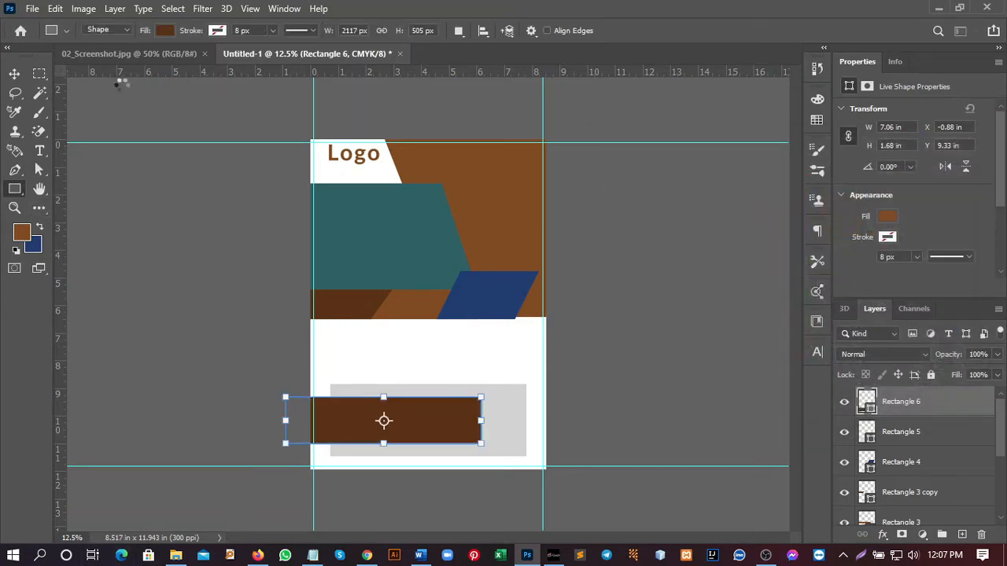
Following the reference's contact strip, slant the dark brown rectangle's right end by shifting its lower-right corner inward about 0.9 in, converting it to a regular path.
{"action": "left_click", "coordinate": [148, 60]}
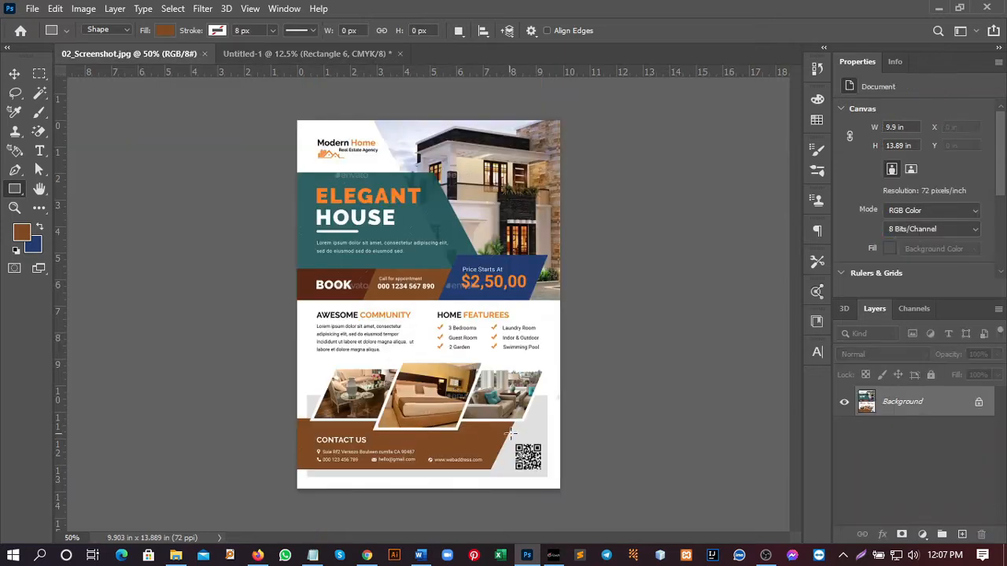
{"action": "left_click", "coordinate": [266, 59]}
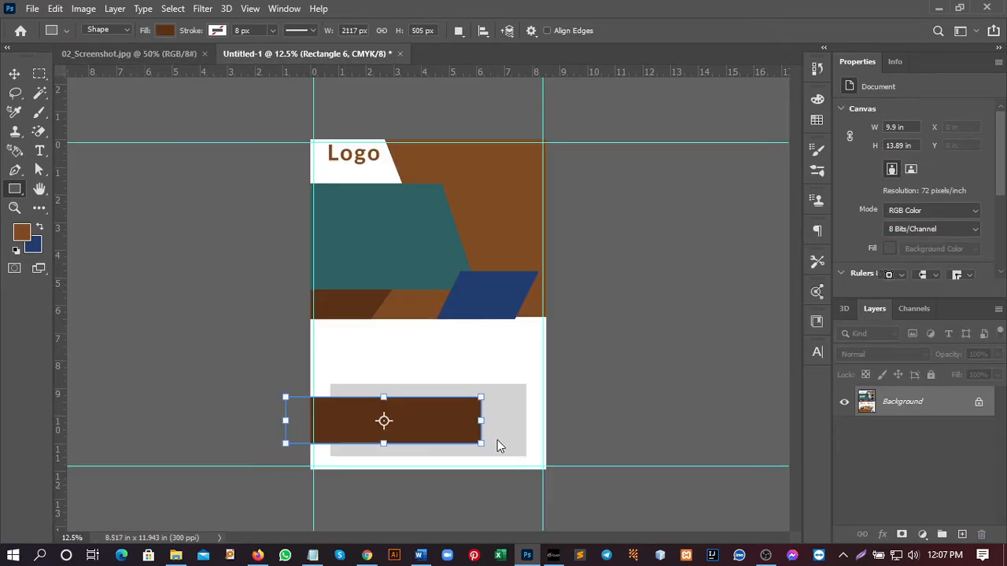
{"action": "left_click", "coordinate": [39, 169]}
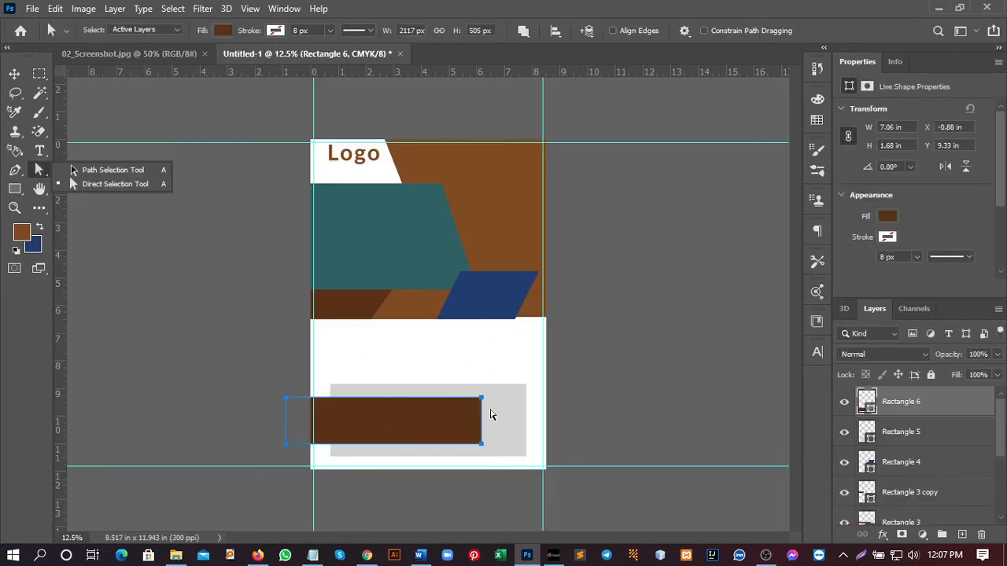
{"action": "left_click", "coordinate": [484, 445]}
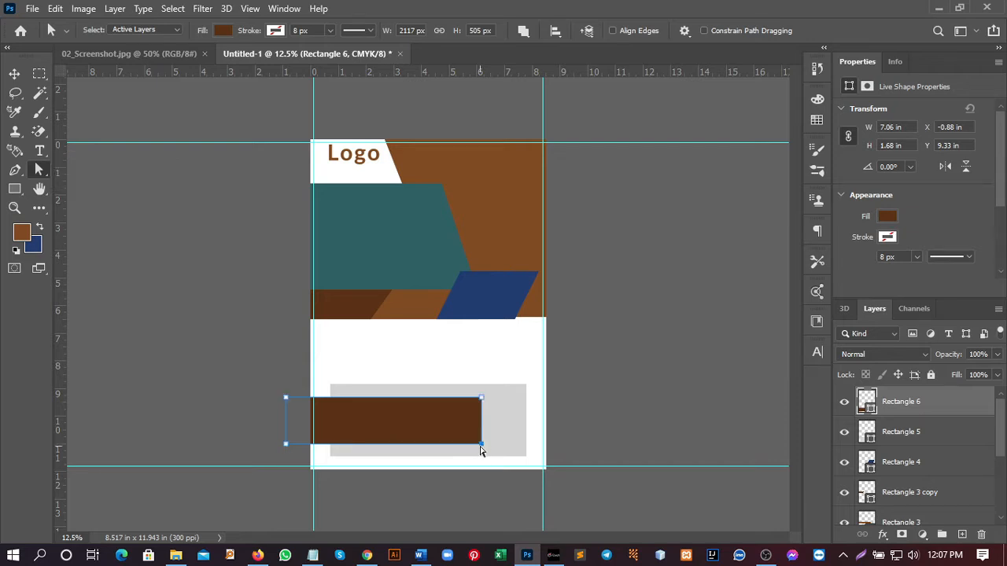
{"action": "left_click_drag", "start_coordinate": [480, 445], "coordinate": [475, 445]}
{"action": "left_click", "coordinate": [471, 216]}
After checking the reference's photo row, draw a rectangle about 1.95 x 2.22 in overlapping the dark brown strip, at about X 0.85 in, Y 7.62 in.
{"action": "left_click", "coordinate": [164, 56]}
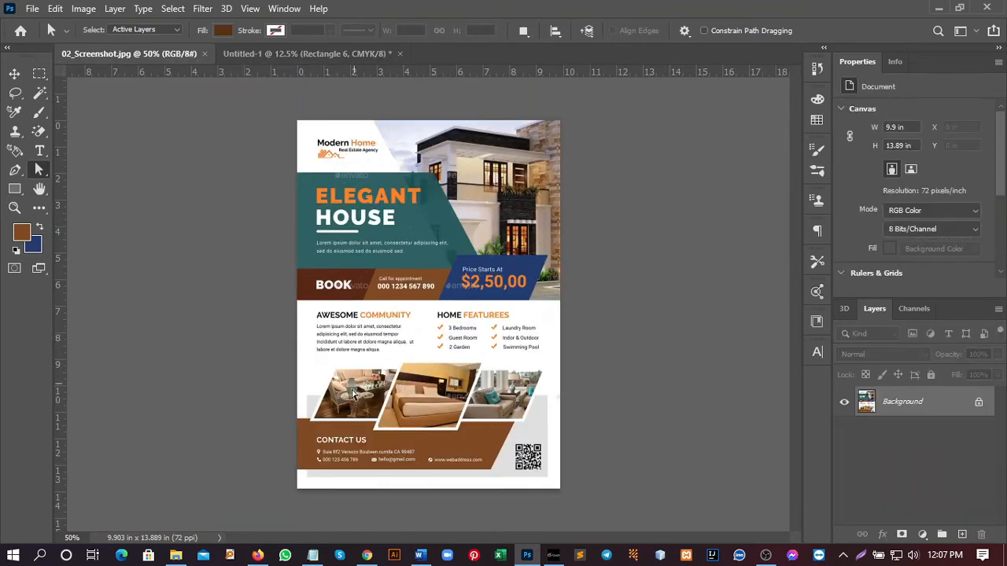
{"action": "left_click", "coordinate": [243, 55]}
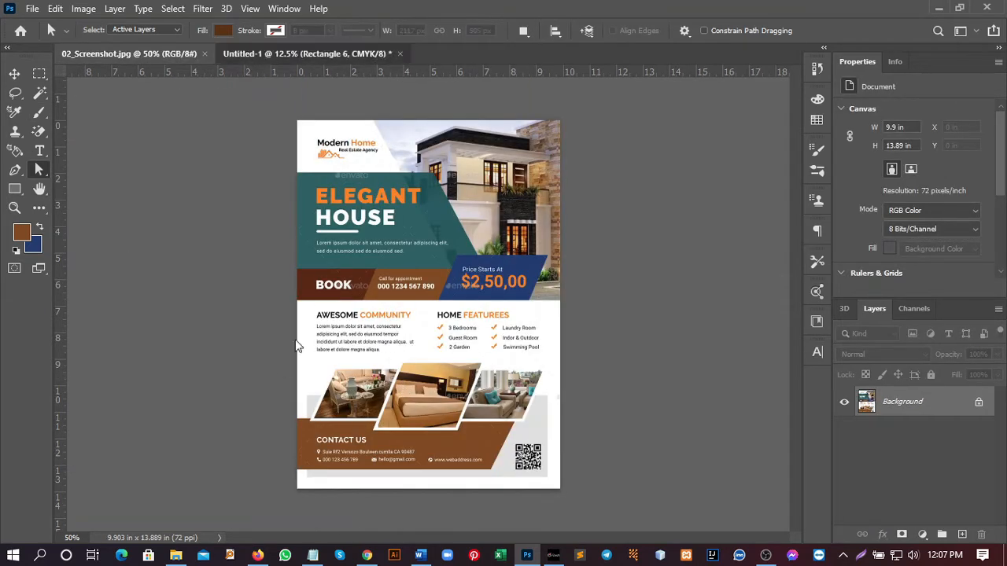
{"action": "left_click", "coordinate": [20, 191]}
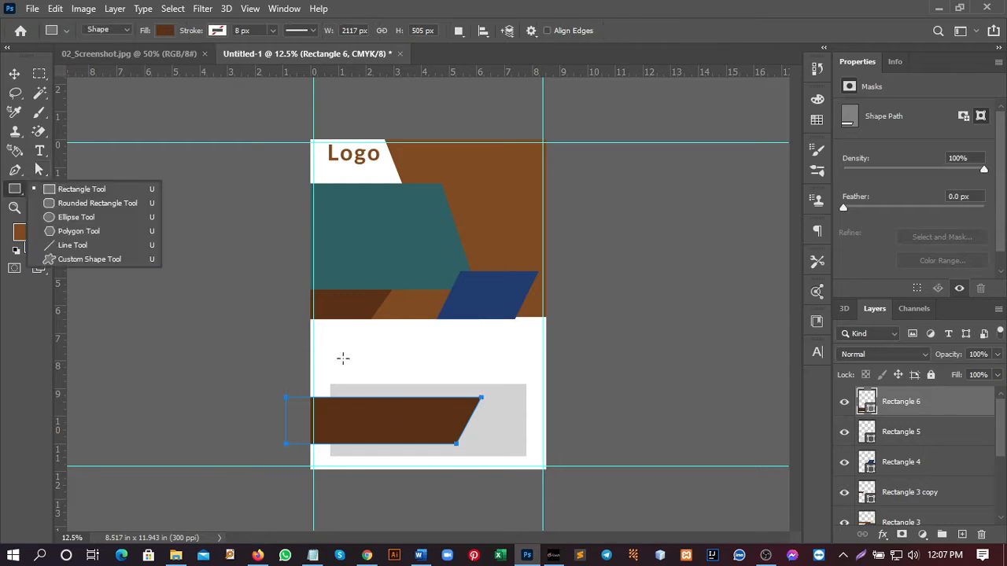
{"action": "left_click_drag", "start_coordinate": [334, 350], "coordinate": [386, 409]}
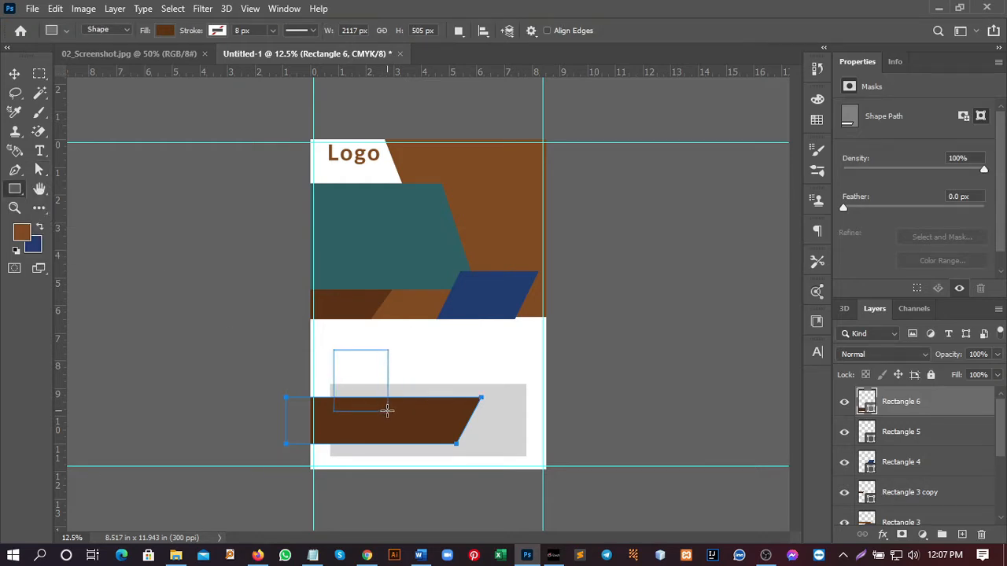
{"action": "left_click", "coordinate": [15, 74]}
Slant the small rectangle into a parallelogram by shifting both bottom corners about 0.9 in left, converting it to a regular path, and move it slightly right.
{"action": "left_click", "coordinate": [157, 55]}
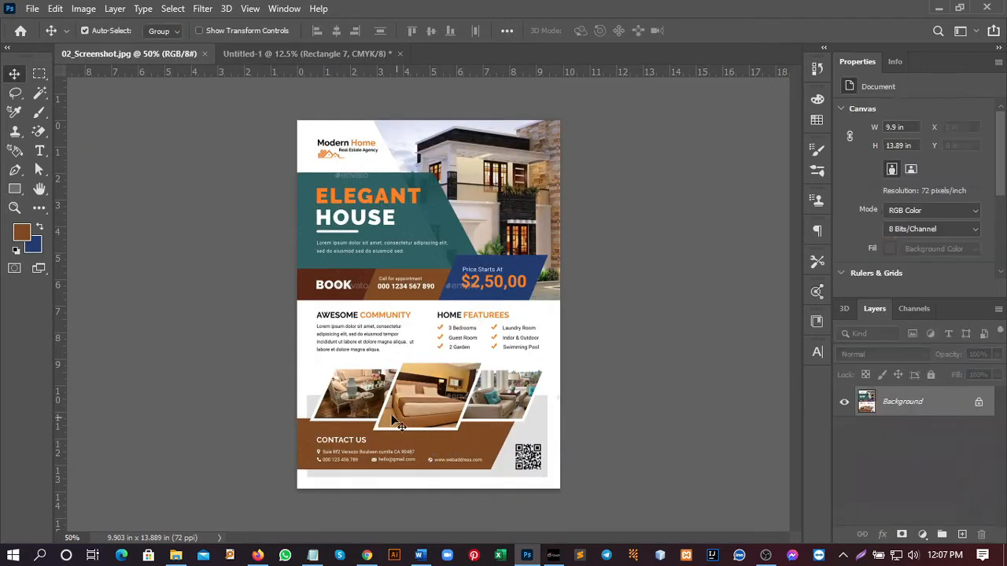
{"action": "left_click", "coordinate": [250, 53]}
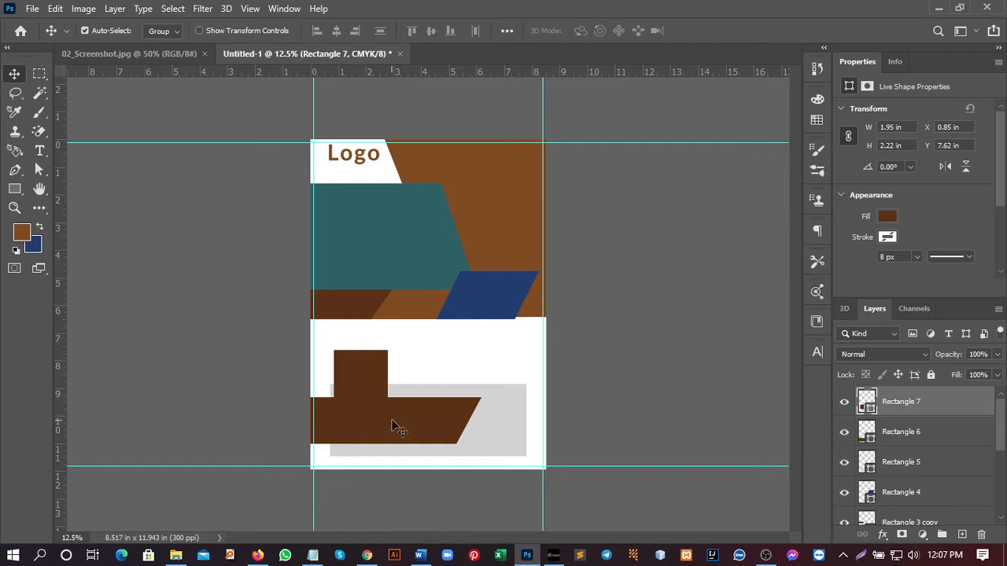
{"action": "left_click", "coordinate": [38, 170]}
{"action": "left_click", "coordinate": [364, 410]}
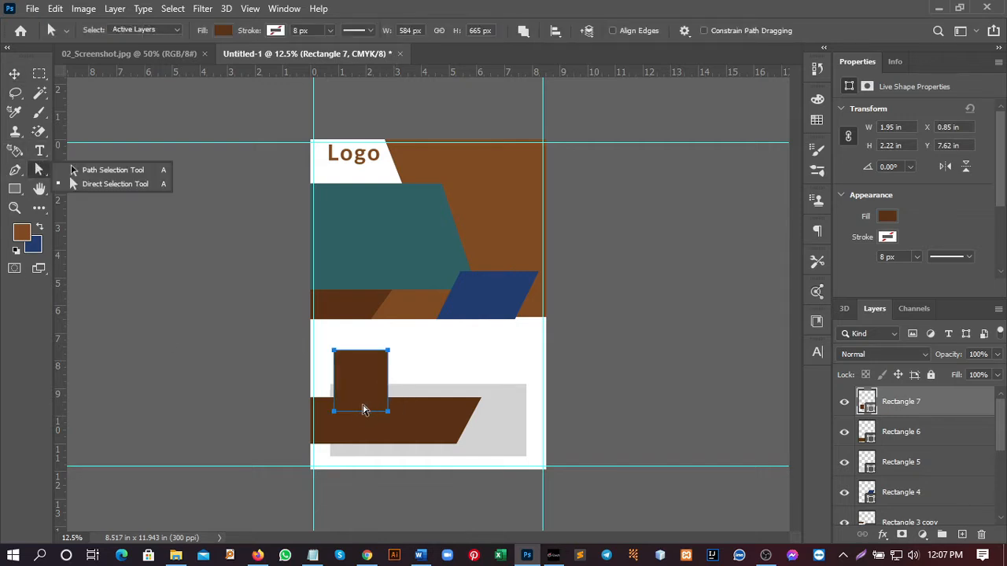
{"action": "left_click_drag", "start_coordinate": [334, 414], "coordinate": [340, 414]}
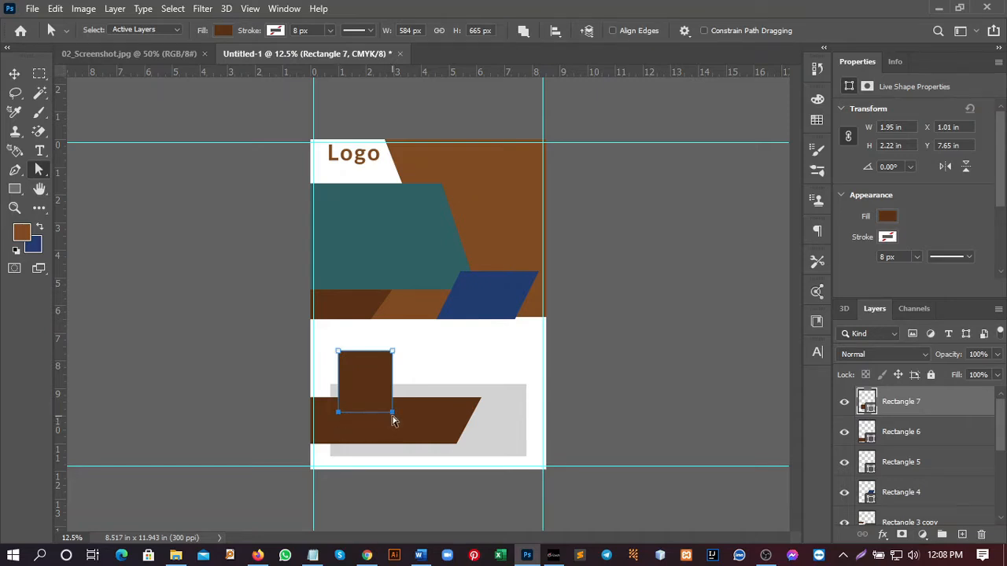
{"action": "left_click_drag", "start_coordinate": [391, 420], "coordinate": [374, 419]}
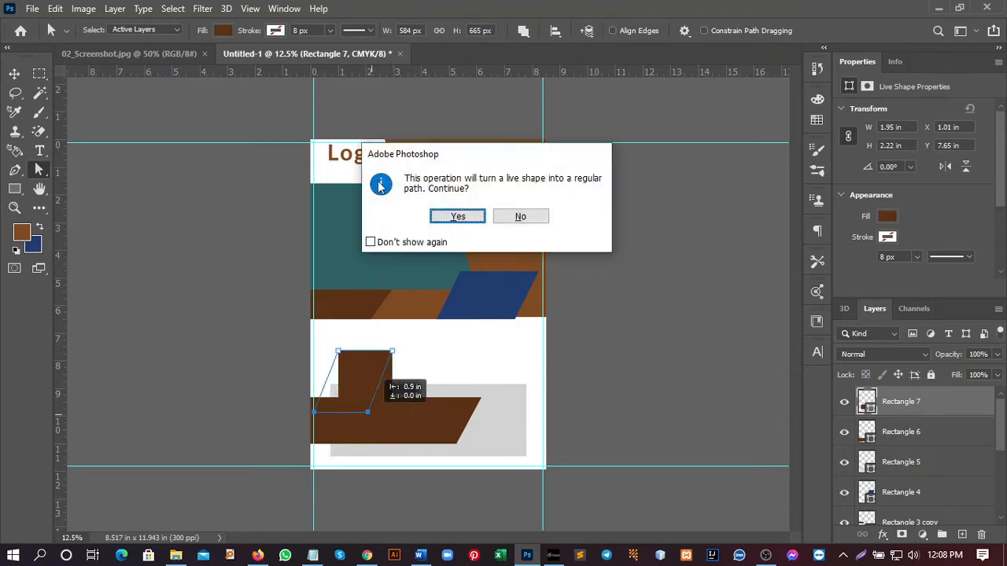
{"action": "left_click", "coordinate": [453, 216]}
{"action": "left_click", "coordinate": [15, 74]}
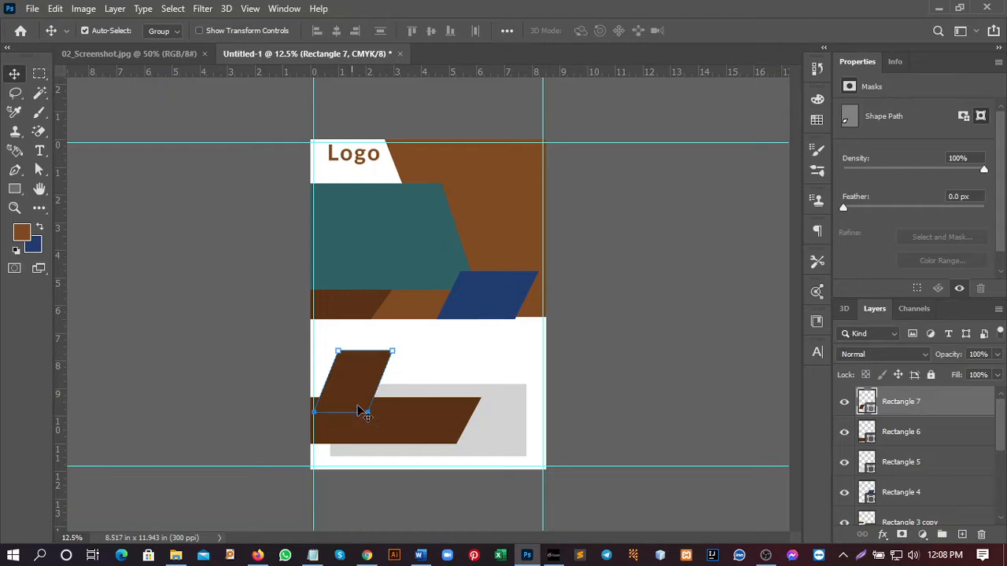
{"action": "left_click_drag", "start_coordinate": [364, 386], "coordinate": [374, 383]}
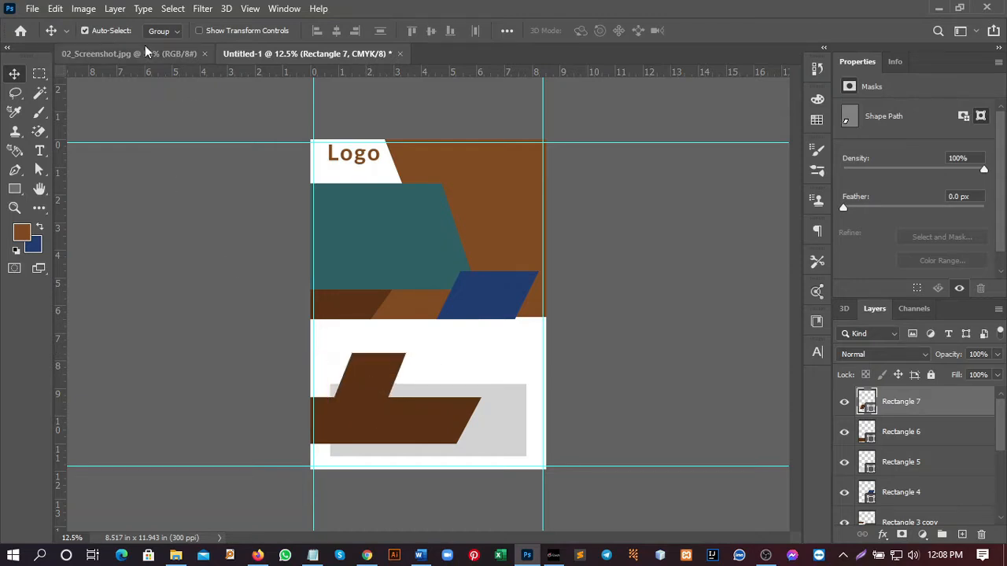
Compare the small parallelogram with the reference's photo frames and fill it very light gray (#eae5e5).
{"action": "left_click", "coordinate": [145, 51]}
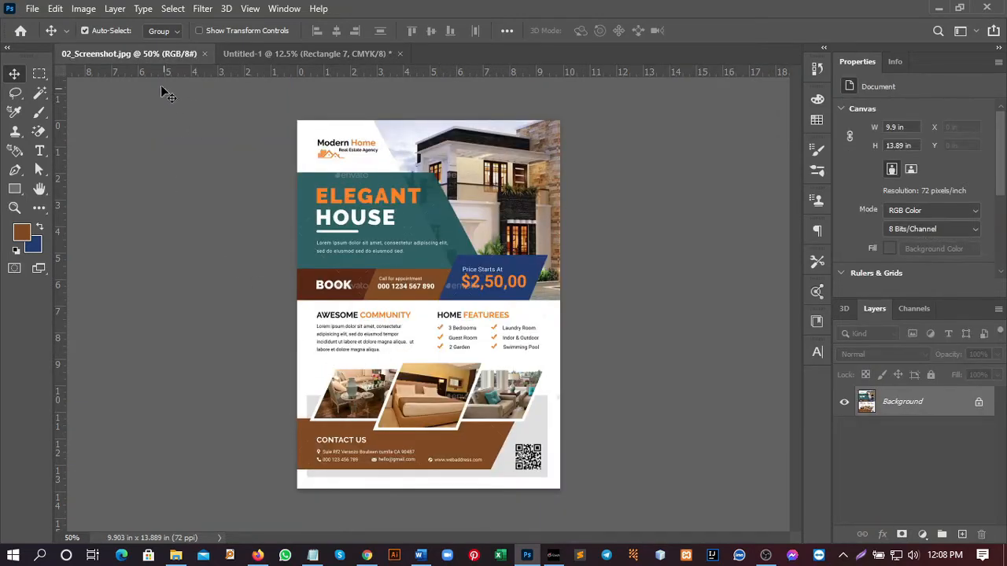
{"action": "left_click", "coordinate": [247, 55]}
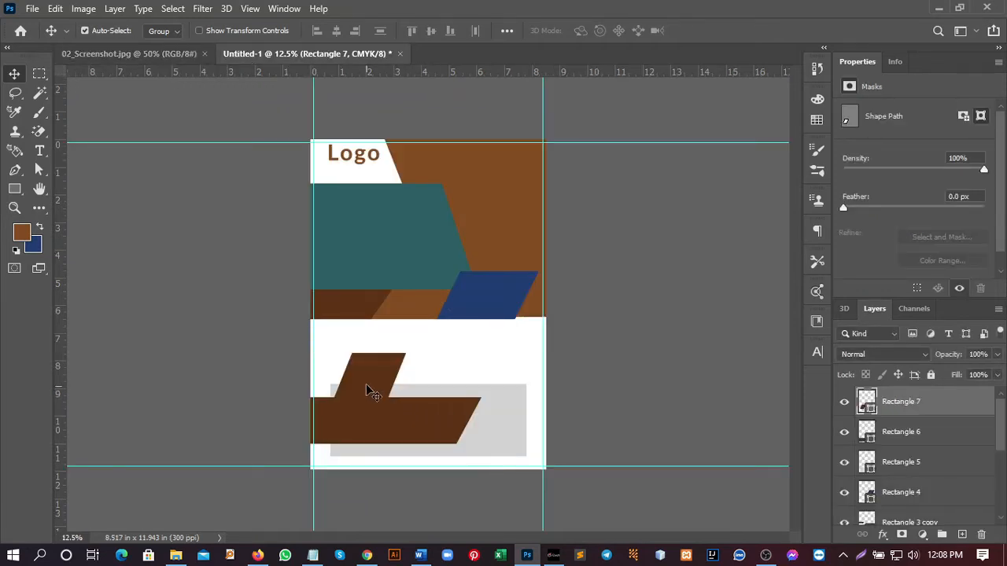
{"action": "mouse_move", "coordinate": [365, 384]}
{"action": "left_mouse_down"}
{"action": "mouse_move", "coordinate": [401, 386]}
{"action": "mouse_move", "coordinate": [364, 387]}
{"action": "left_mouse_up"}
{"action": "double_click", "coordinate": [872, 407]}
{"action": "left_click", "coordinate": [474, 330]}
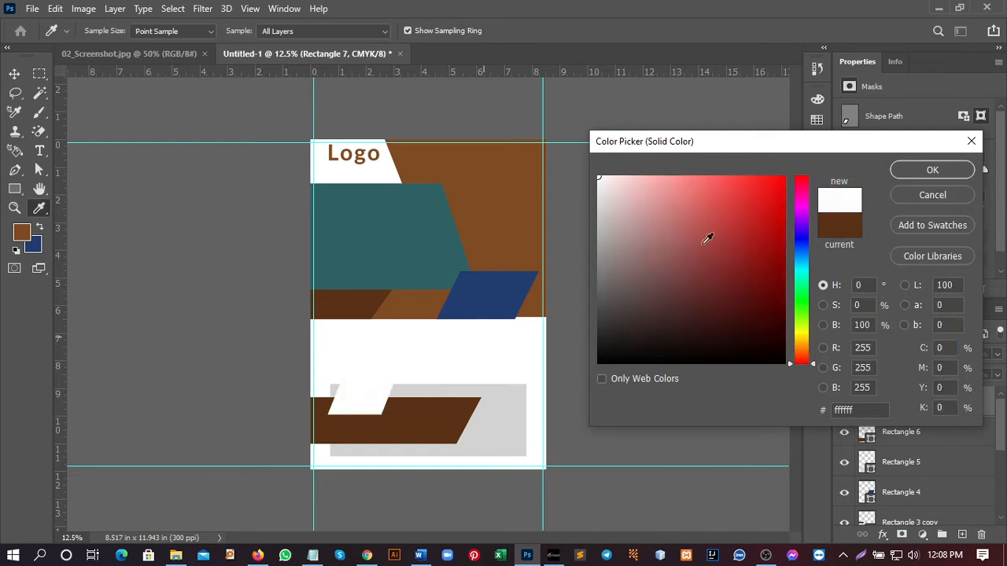
{"action": "left_click", "coordinate": [600, 192]}
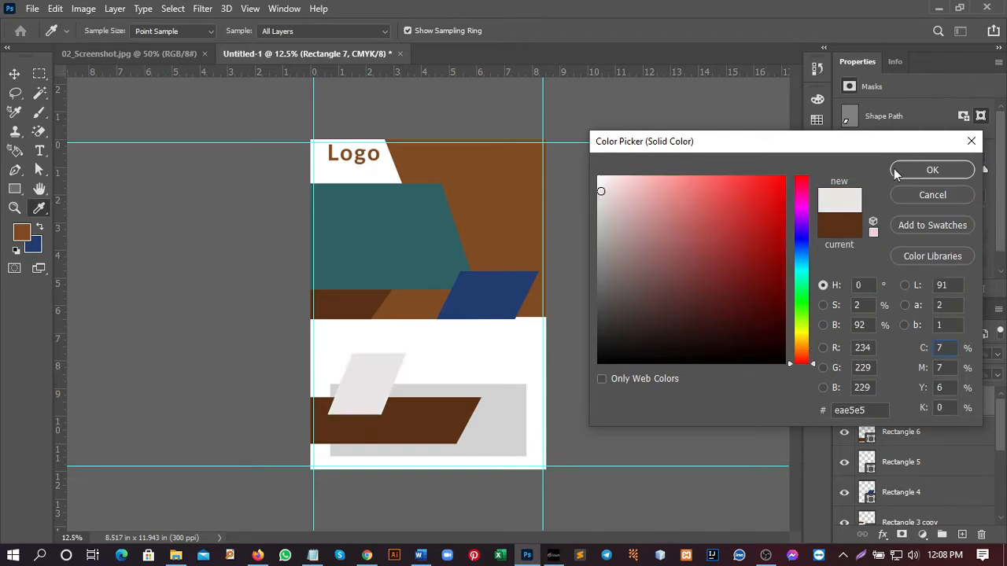
{"action": "left_click", "coordinate": [897, 172]}
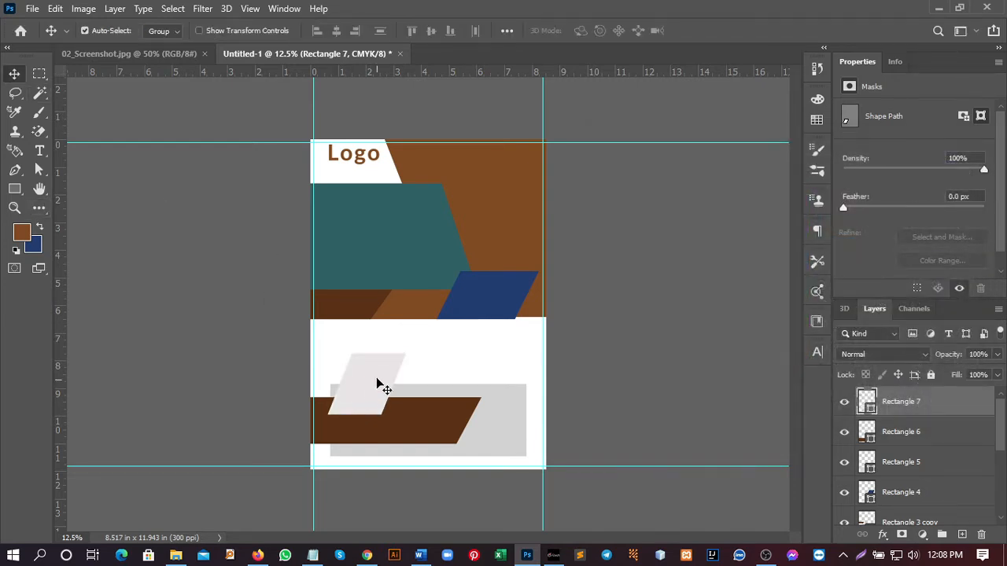
Duplicate the light gray parallelogram to its right with a narrow gap, and compare the pair with the reference's photo row.
{"action": "left_click_drag", "start_coordinate": [375, 389], "coordinate": [440, 387]}
{"action": "left_click_drag", "start_coordinate": [437, 386], "coordinate": [424, 387]}
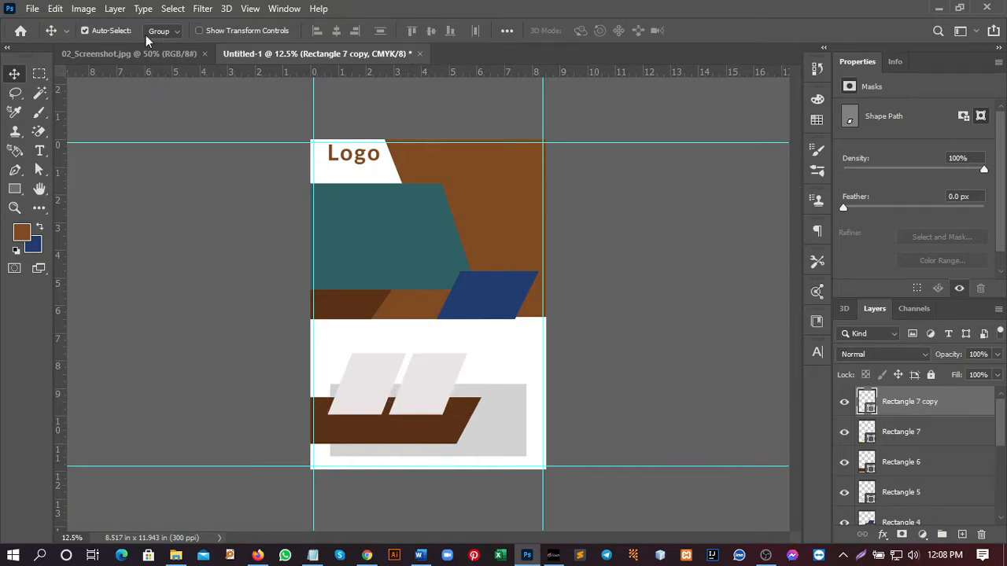
{"action": "left_click", "coordinate": [116, 55]}
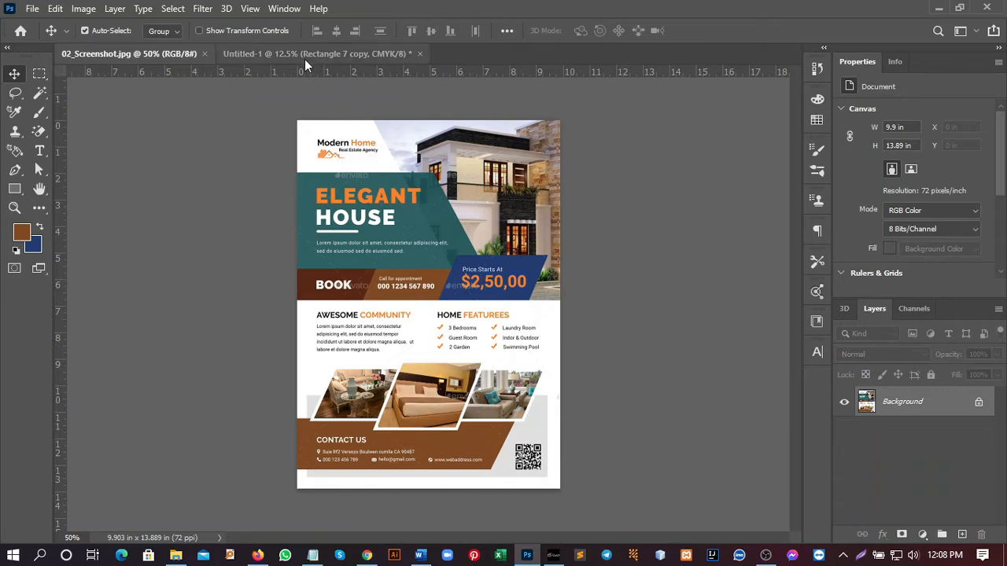
{"action": "left_click", "coordinate": [304, 53]}
Enlarge the duplicated parallelogram from its center to about 132% as the middle photo frame and fine-tune its horizontal spacing.
{"action": "key", "text": "ctrl+t"}
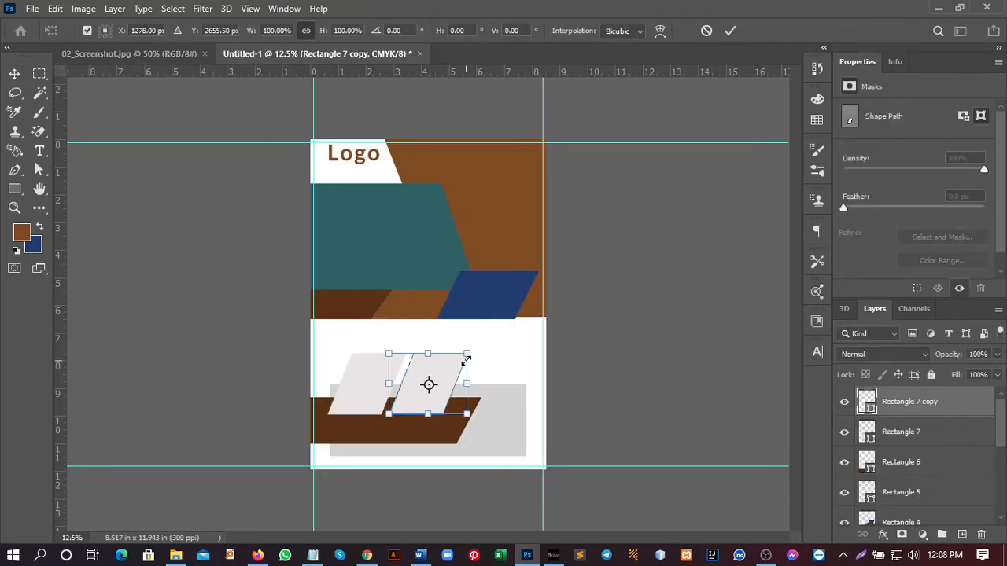
{"action": "left_click_drag", "start_coordinate": [467, 351], "coordinate": [480, 344]}
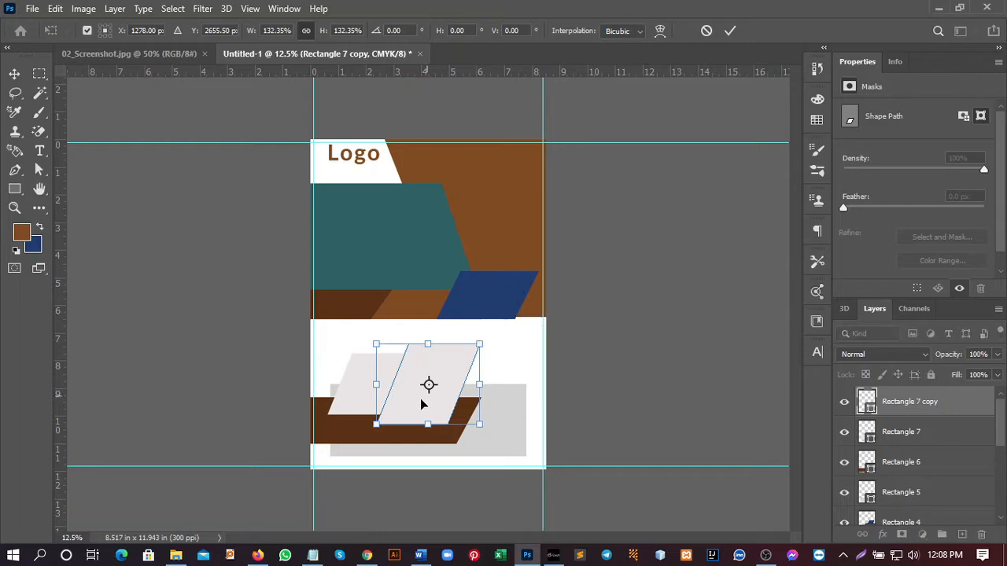
{"action": "left_click", "coordinate": [730, 31]}
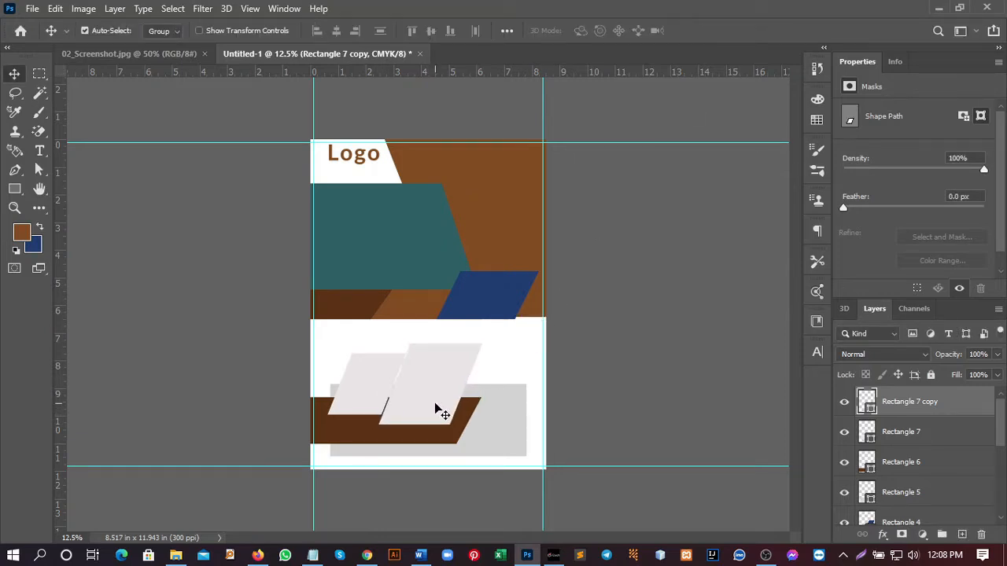
{"action": "key", "text": "shift+Left"}
{"action": "key", "text": "shift+Left"}
{"action": "key", "text": "shift+Right"}
{"action": "key", "text": "shift+Right"}
Duplicate the small first photo frame to the far side of the large middle frame, matching the narrow gap between frames.
{"action": "left_click", "coordinate": [375, 391]}
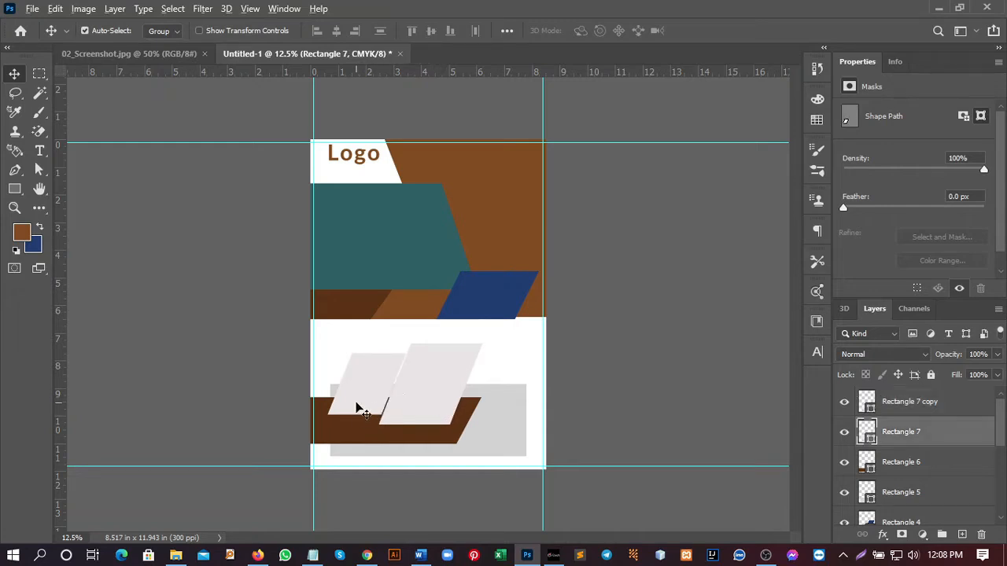
{"action": "left_click_drag", "start_coordinate": [366, 401], "coordinate": [481, 400]}
{"action": "key", "text": "shift+Right"}
{"action": "key", "text": "shift+Right"}
{"action": "key", "text": "shift+Right"}
{"action": "key", "text": "shift+Right"}
{"action": "key", "text": "shift+Right"}
{"action": "key", "text": "shift+Right"}
{"action": "key", "text": "shift+Right"}
{"action": "key", "text": "shift+Right"}
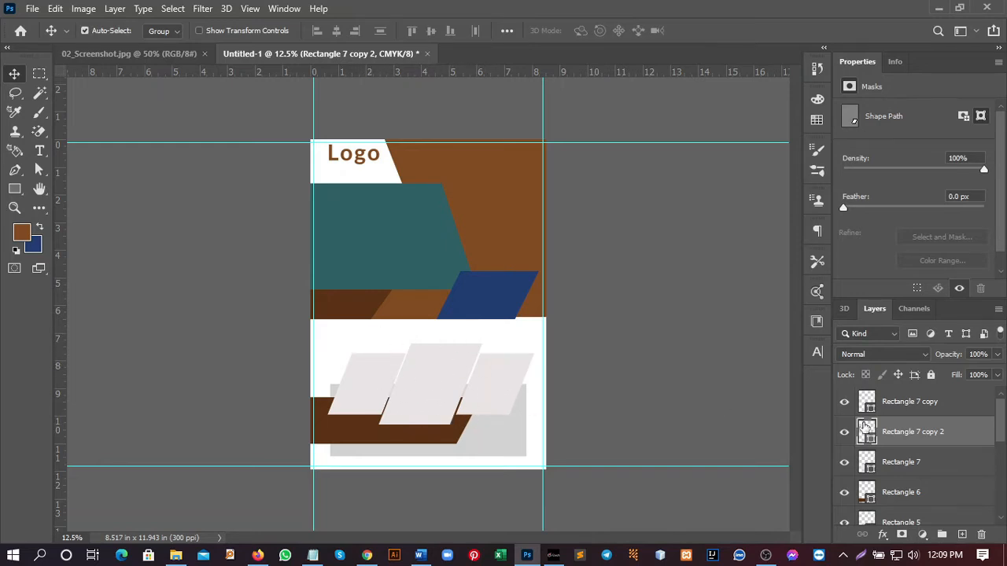
After checking the reference's photo row, scale all three photo frames together to about 73% and shift them slightly down.
{"action": "left_click", "coordinate": [127, 55]}
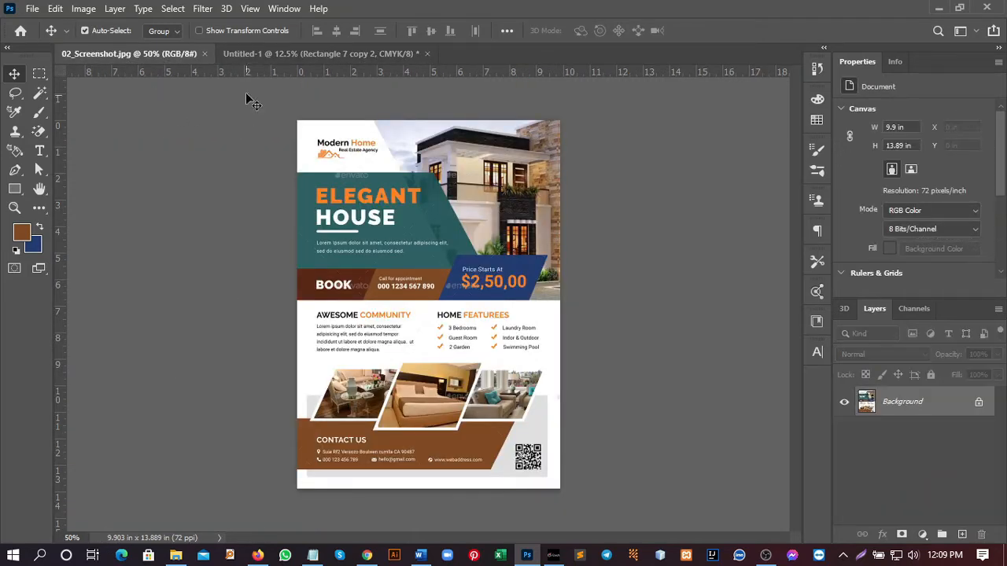
{"action": "left_click", "coordinate": [262, 53]}
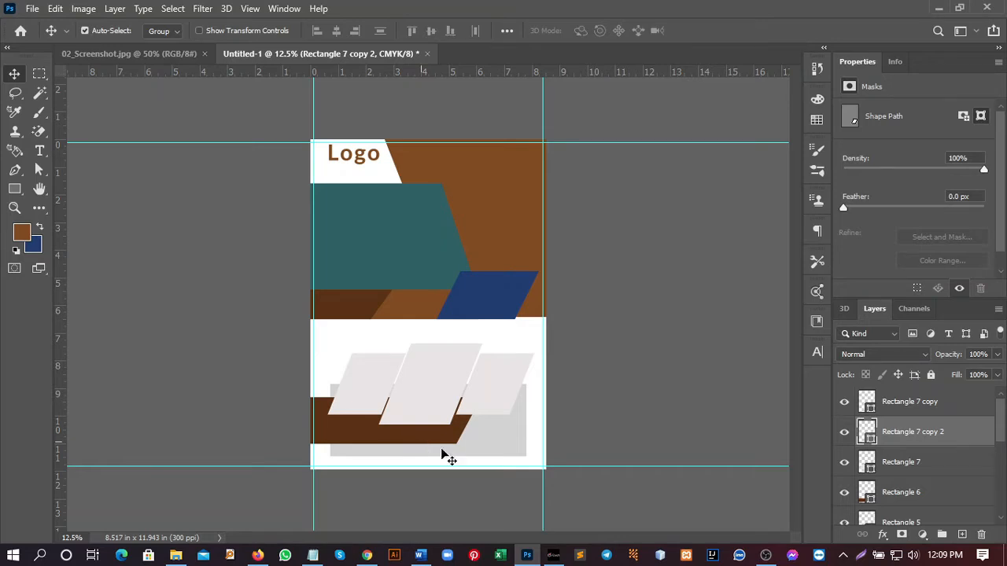
{"action": "left_click", "coordinate": [374, 397]}
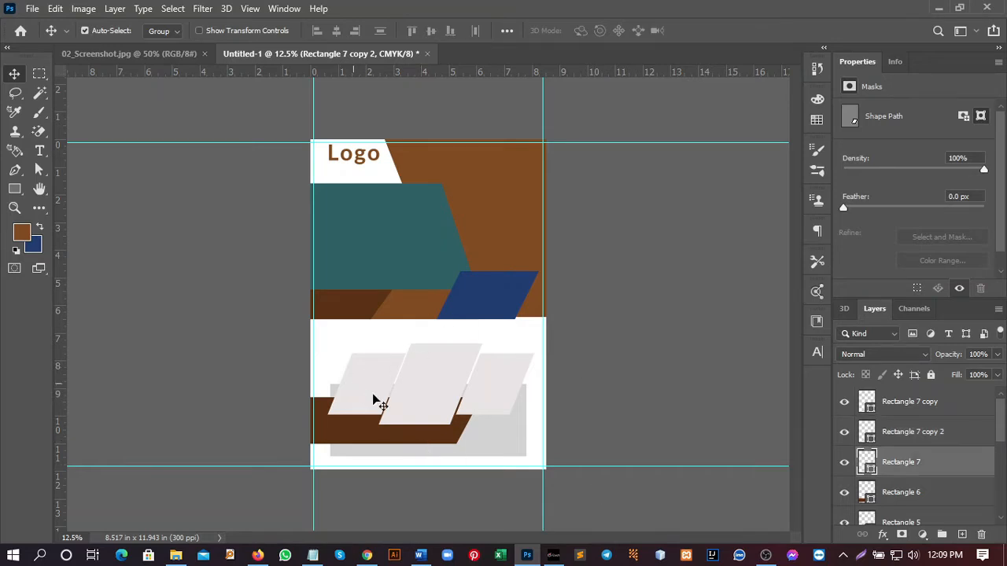
{"action": "left_click", "coordinate": [921, 404], "text": "shift"}
{"action": "key", "text": "ctrl+t"}
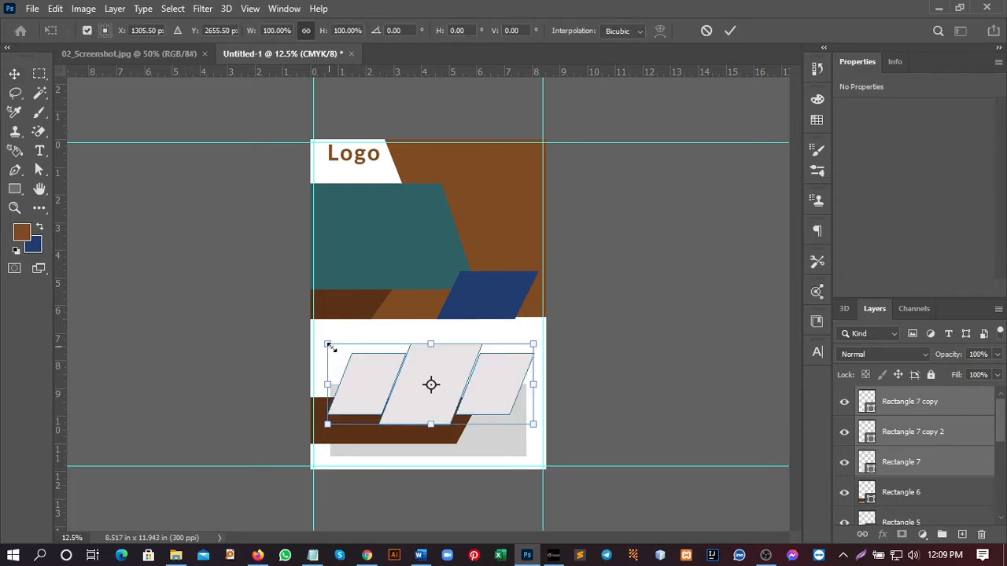
{"action": "left_click_drag", "start_coordinate": [330, 347], "coordinate": [360, 359]}
{"action": "left_click_drag", "start_coordinate": [420, 398], "coordinate": [417, 417]}
{"action": "left_click", "coordinate": [730, 30]}
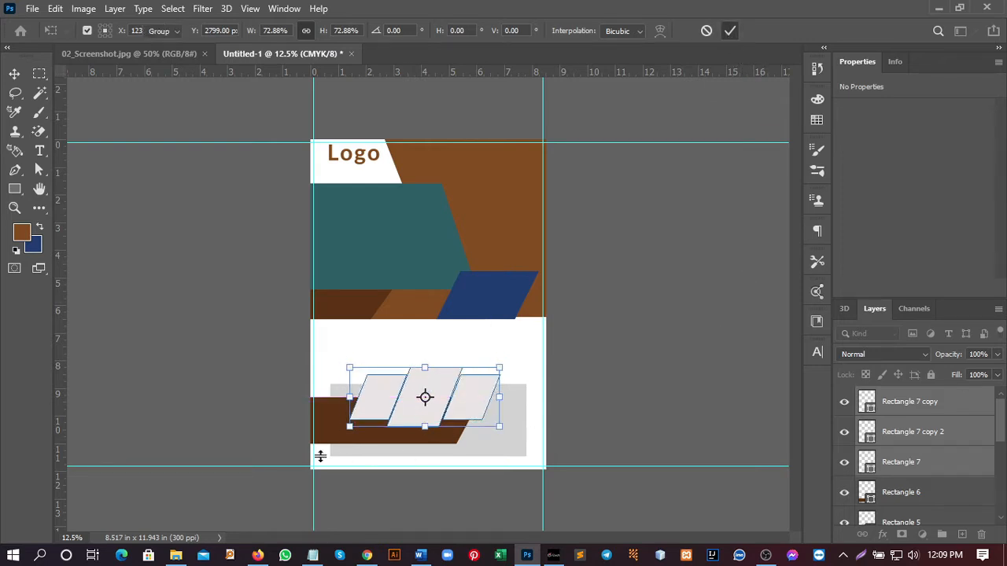
Move the dark brown strip and the gray rectangle behind it slightly down and reduce their height together to about 71.5%.
{"action": "left_click", "coordinate": [329, 437]}
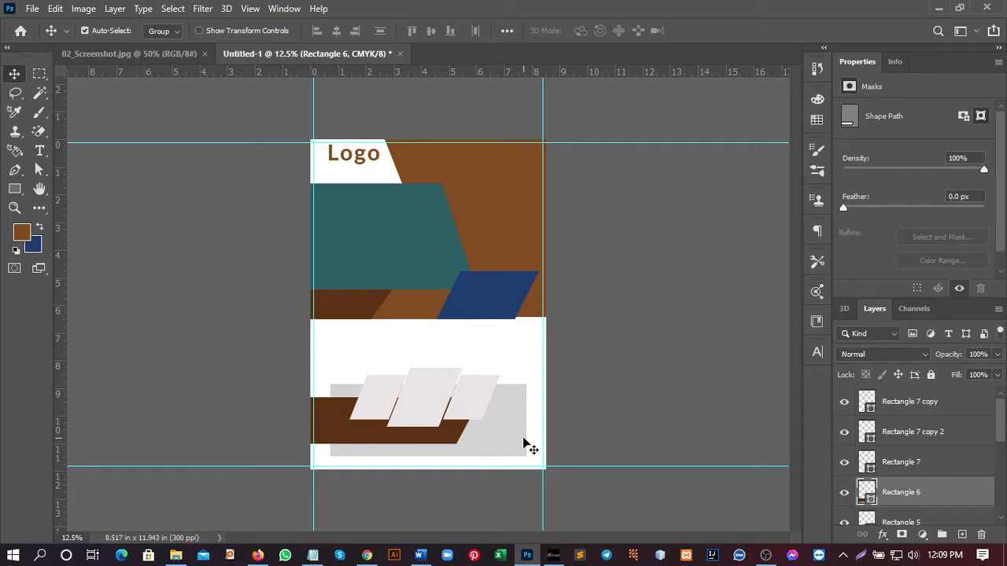
{"action": "left_click", "coordinate": [524, 445]}
{"action": "left_click", "coordinate": [900, 482], "text": "ctrl"}
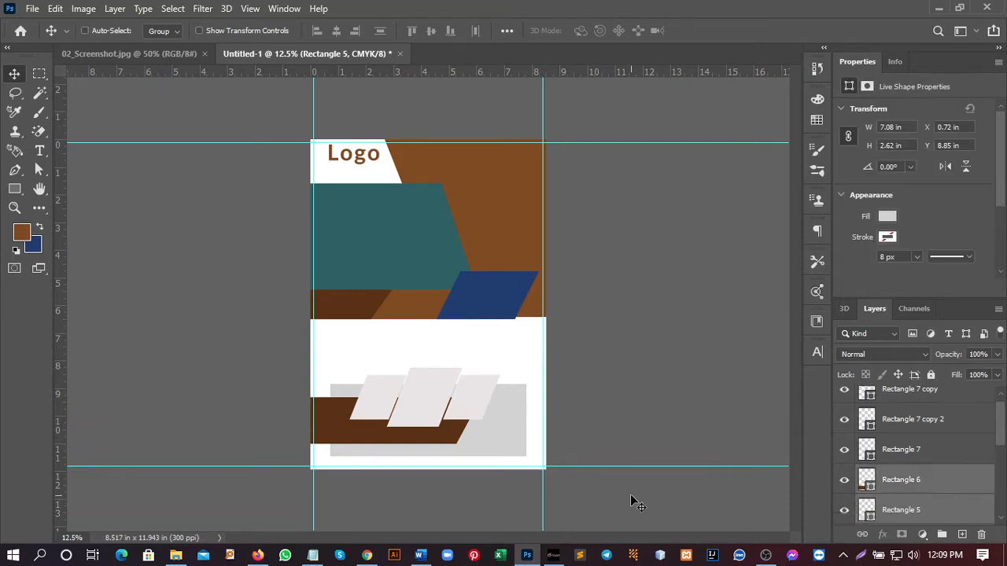
{"action": "key", "text": "ctrl+t"}
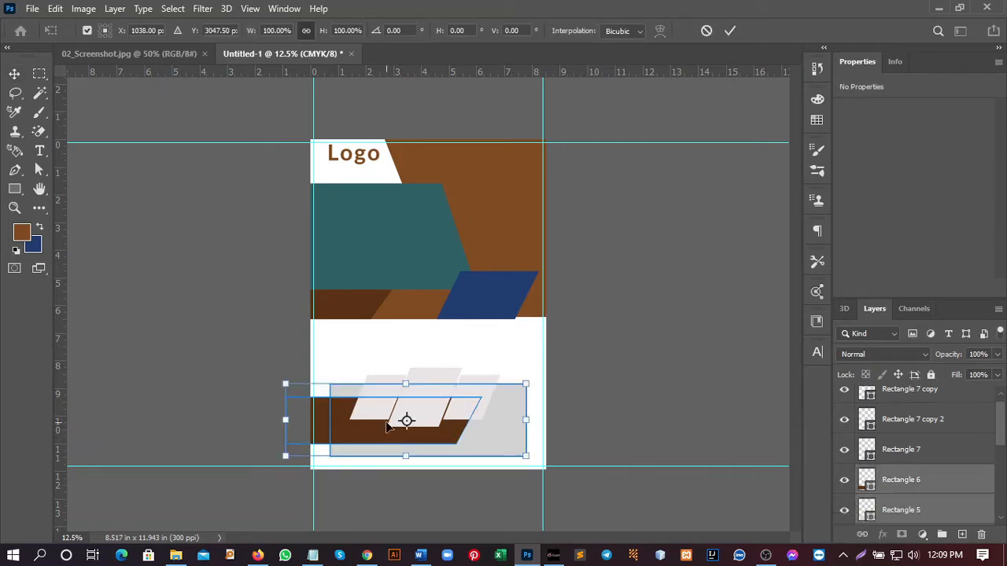
{"action": "key", "text": "Down"}
{"action": "key", "text": "Down"}
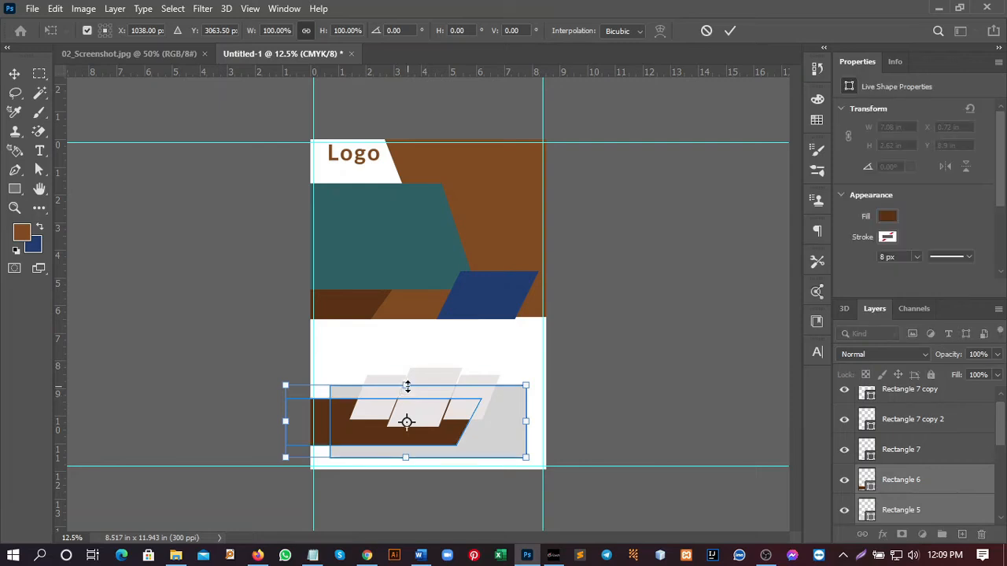
{"action": "left_click_drag", "start_coordinate": [406, 385], "coordinate": [409, 407]}
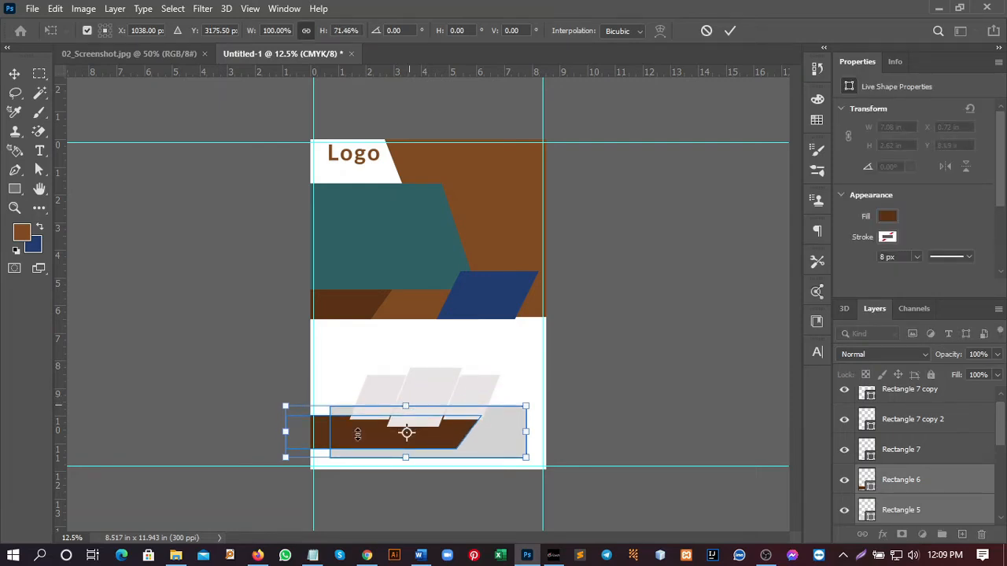
{"action": "left_click", "coordinate": [729, 33]}
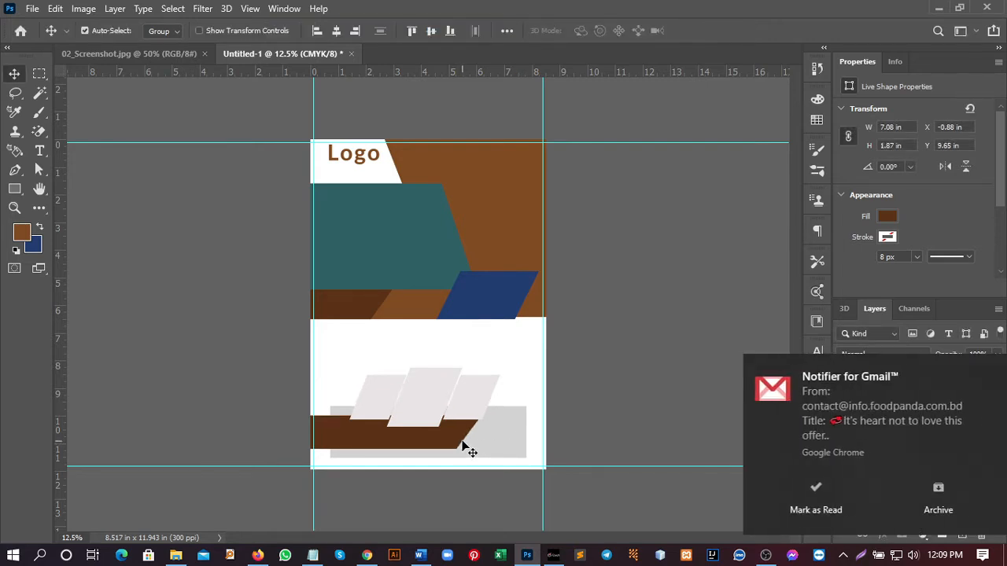
{"action": "left_click", "coordinate": [978, 366]}
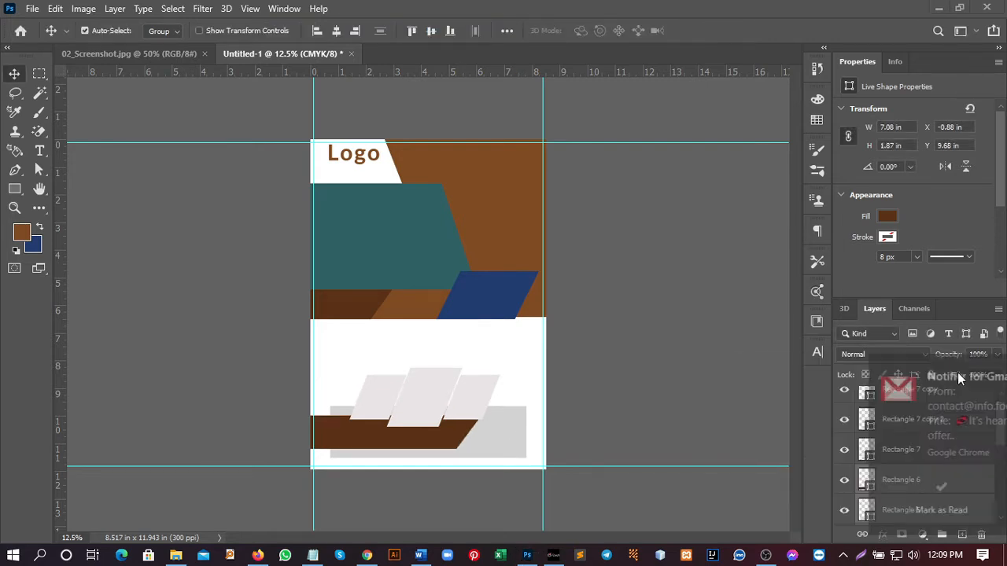
Move the three photo frames down together by about 0.7 in so they overlap the shortened brown strip.
{"action": "left_click", "coordinate": [383, 409]}
{"action": "left_click", "coordinate": [895, 394], "text": "shift"}
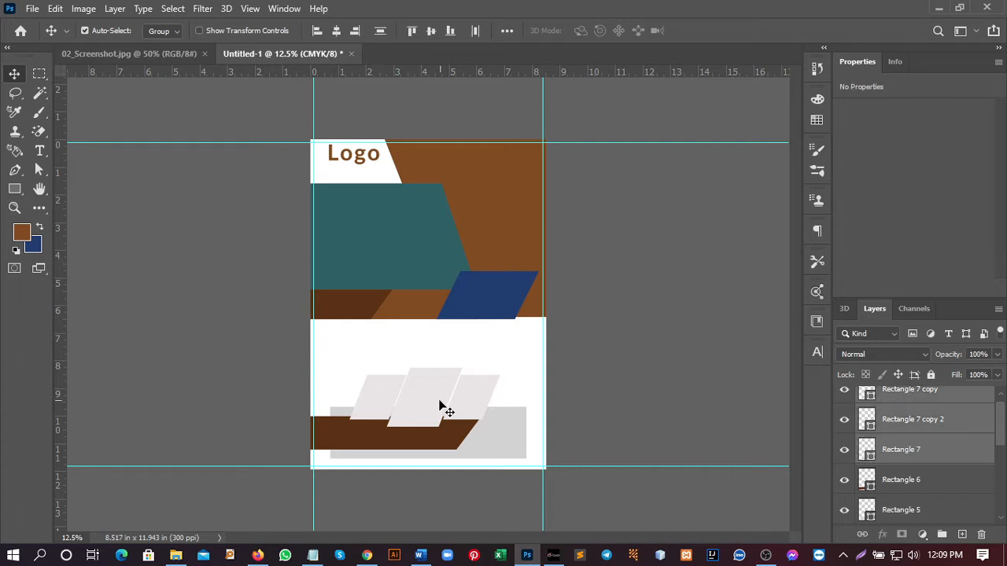
{"action": "left_click_drag", "start_coordinate": [426, 406], "coordinate": [427, 422]}
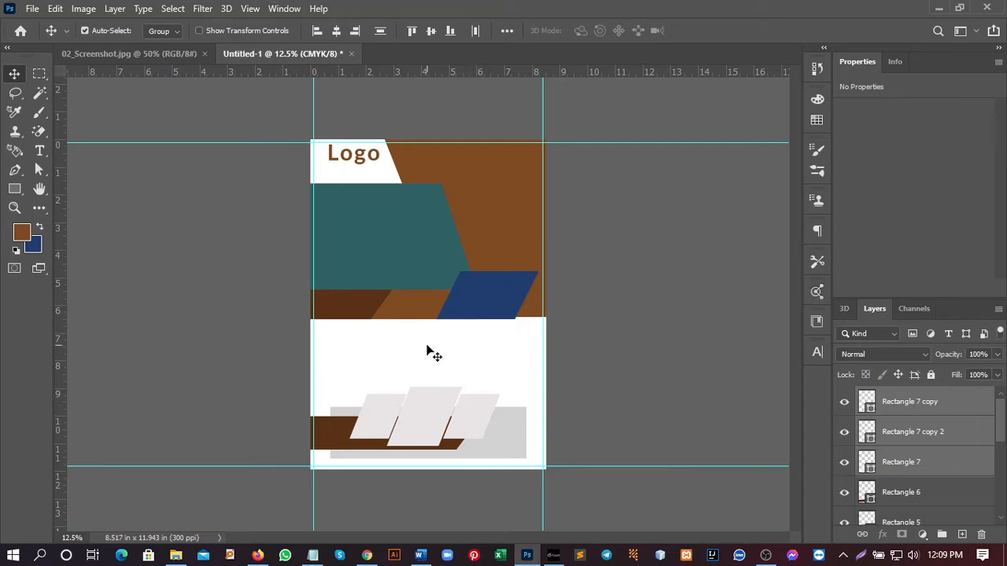
Compare the layout with the reference flyer and select the large brown shape where the house photo belongs.
{"action": "left_click", "coordinate": [136, 53]}
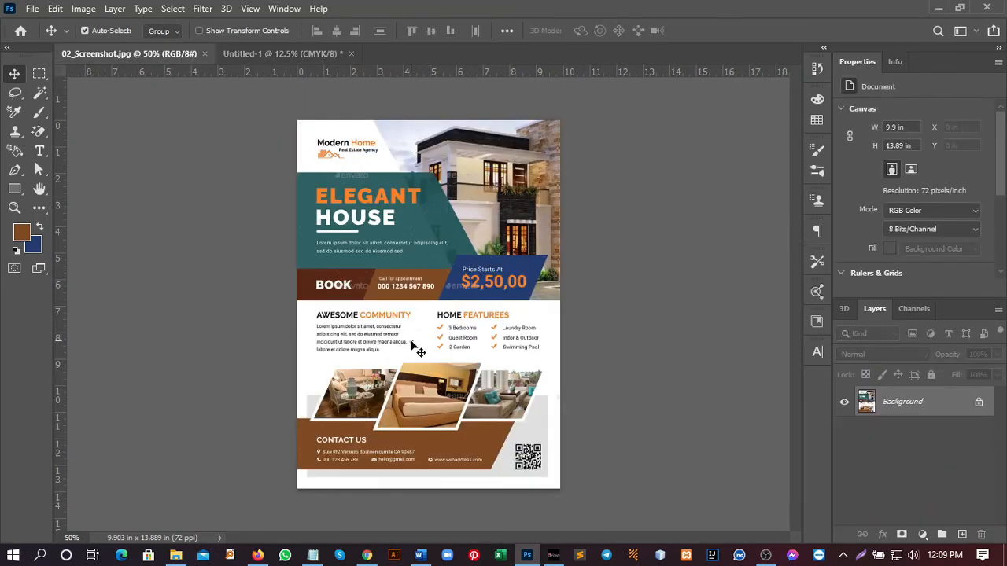
{"action": "left_click", "coordinate": [249, 55]}
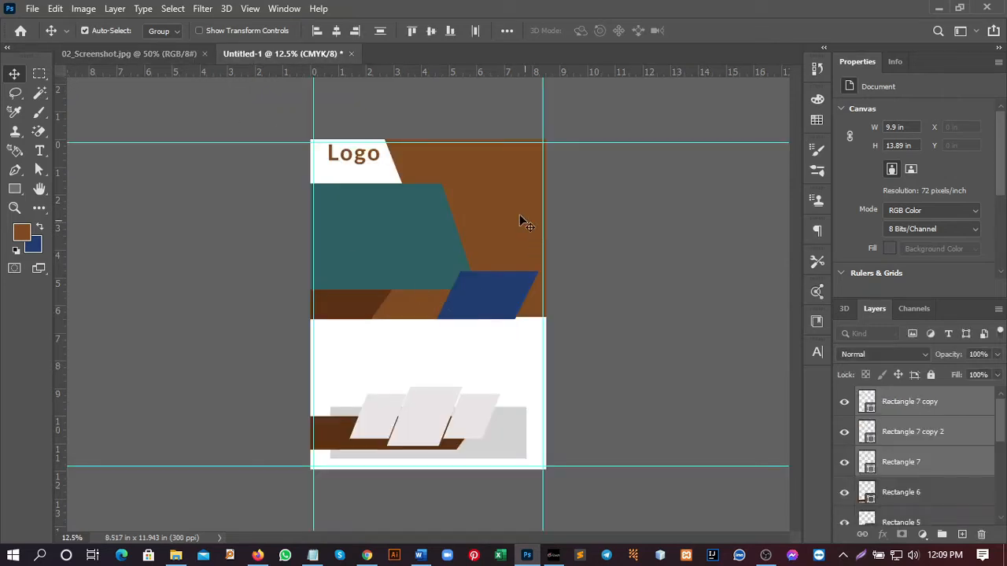
{"action": "left_click", "coordinate": [474, 195]}
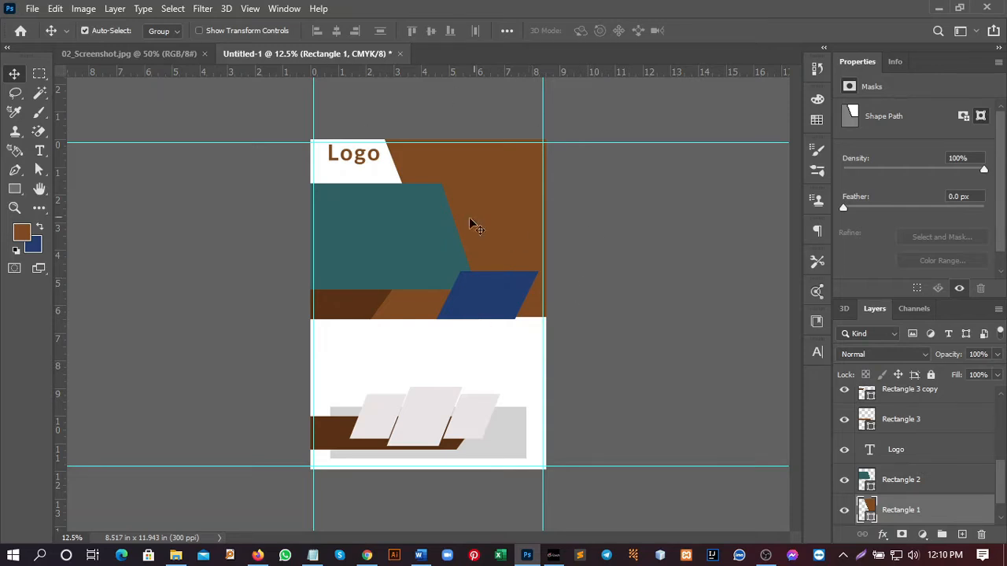
Switch to Firefox and open pixeles.com in a new tab to look for stock photos.
{"action": "left_click", "coordinate": [259, 555]}
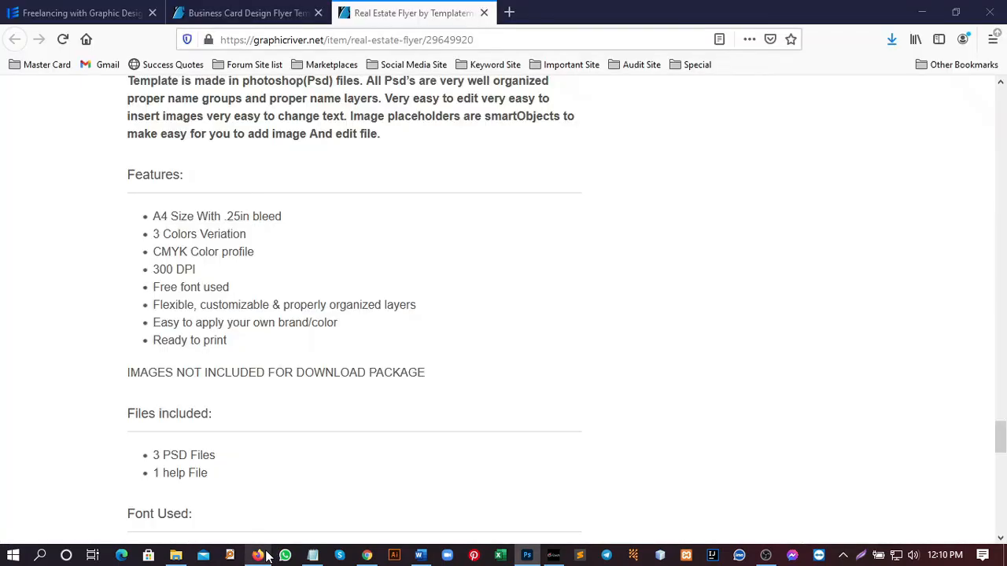
{"action": "left_click", "coordinate": [507, 12]}
{"action": "left_click", "coordinate": [494, 43]}
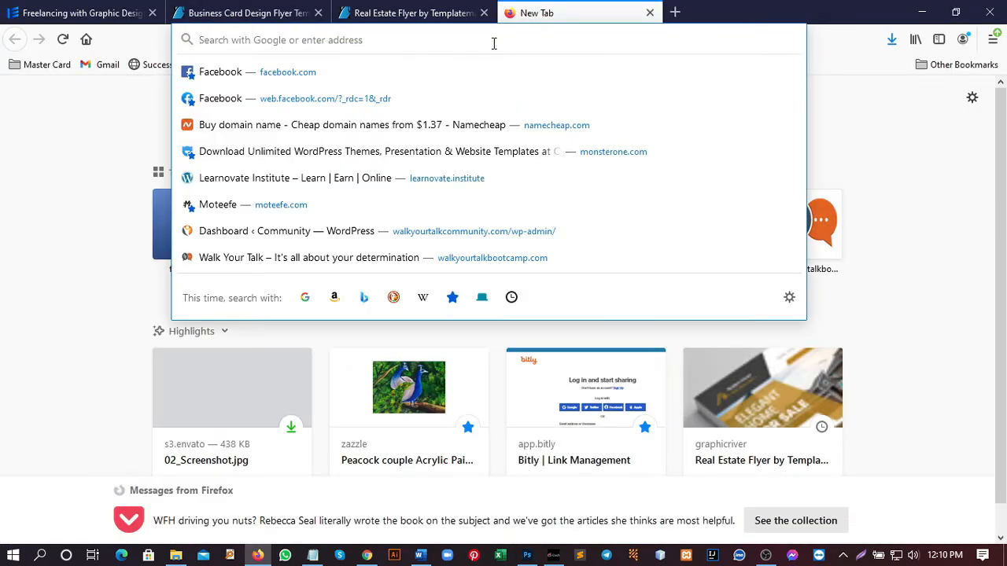
{"action": "type", "text": "pi"}
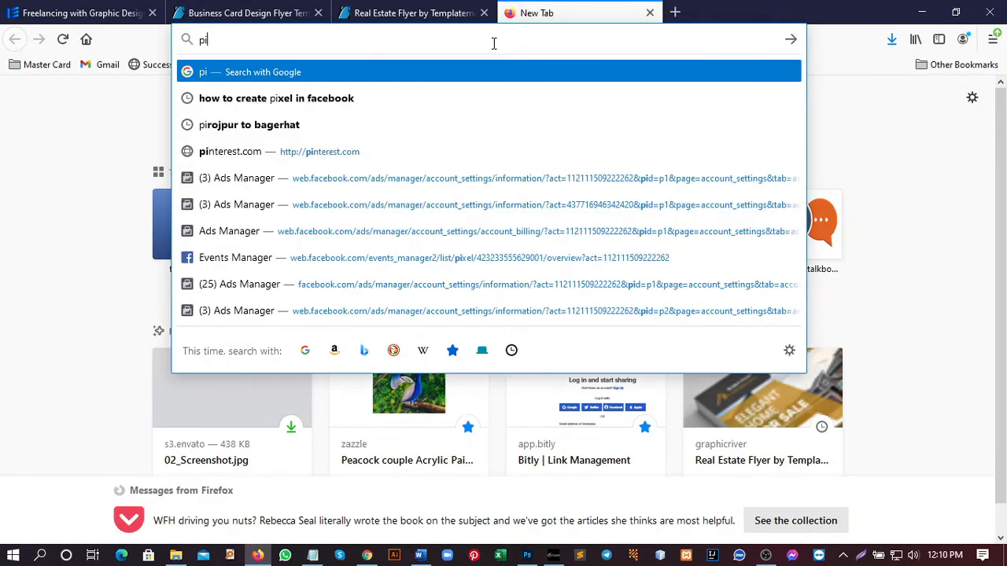
{"action": "type", "text": "xeles"}
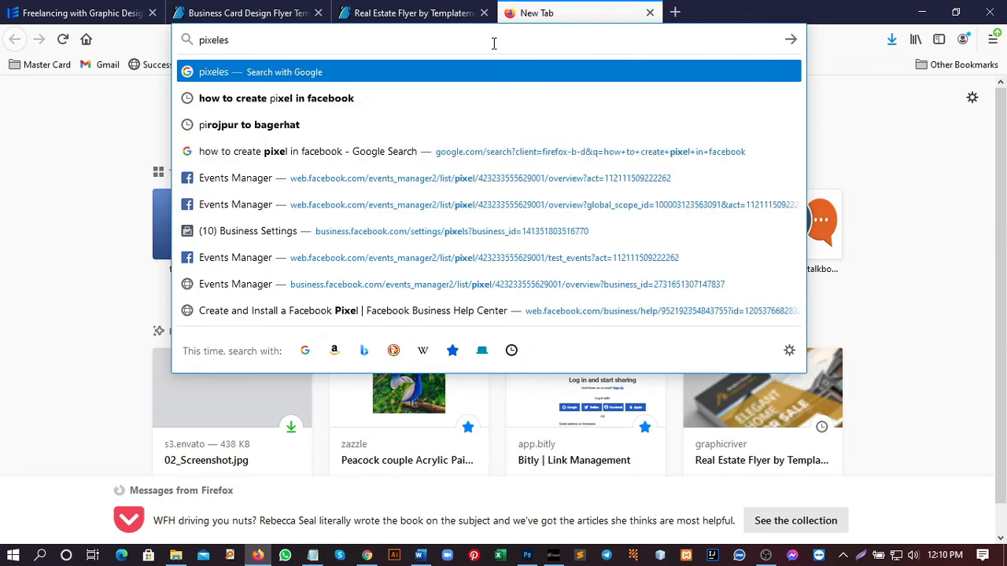
{"action": "type", "text": ".com"}
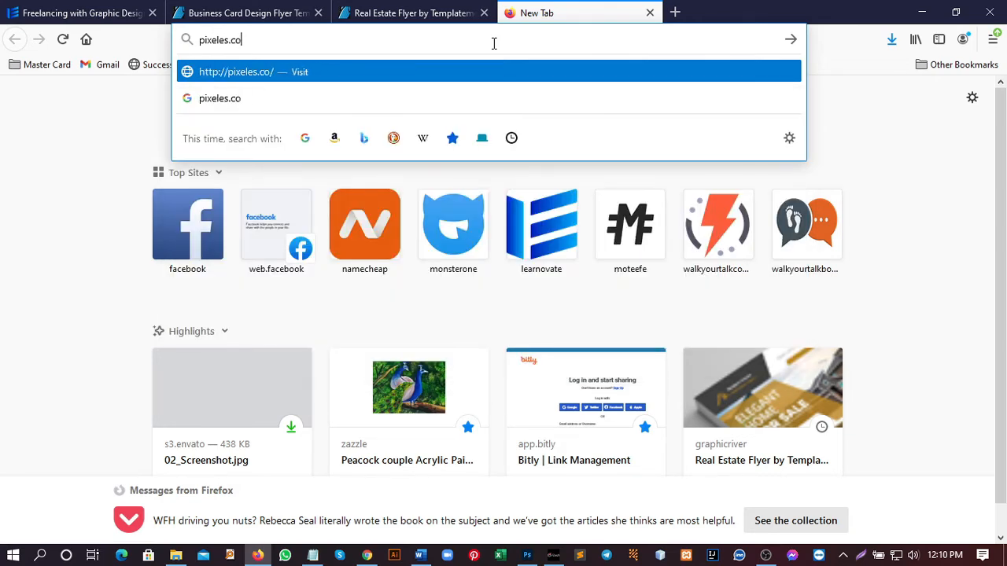
{"action": "key", "text": "Return"}
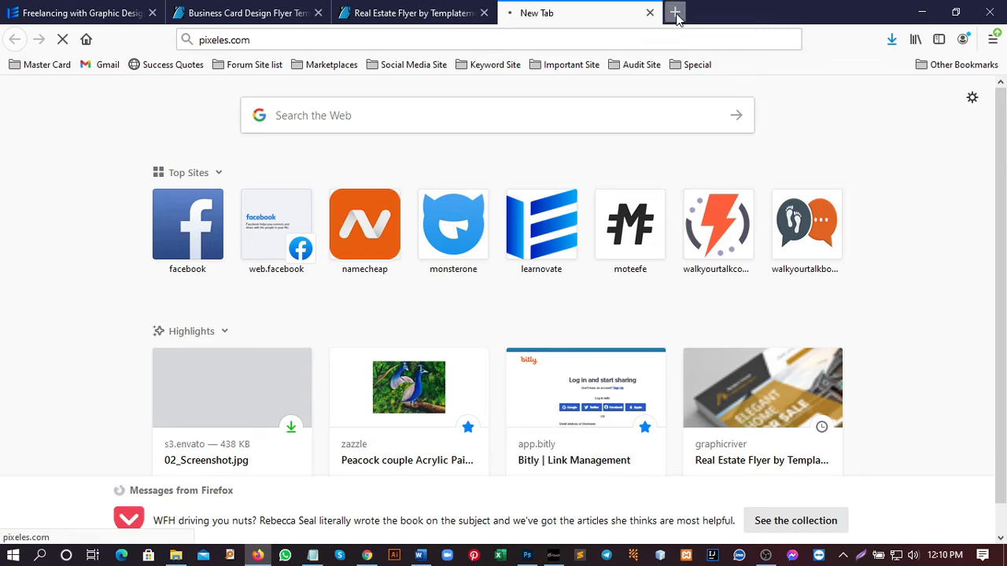
Open the stock image site pixabay.com in another new browser tab.
{"action": "left_click", "coordinate": [672, 12]}
{"action": "left_click", "coordinate": [643, 38]}
{"action": "type", "text": "pixa"}
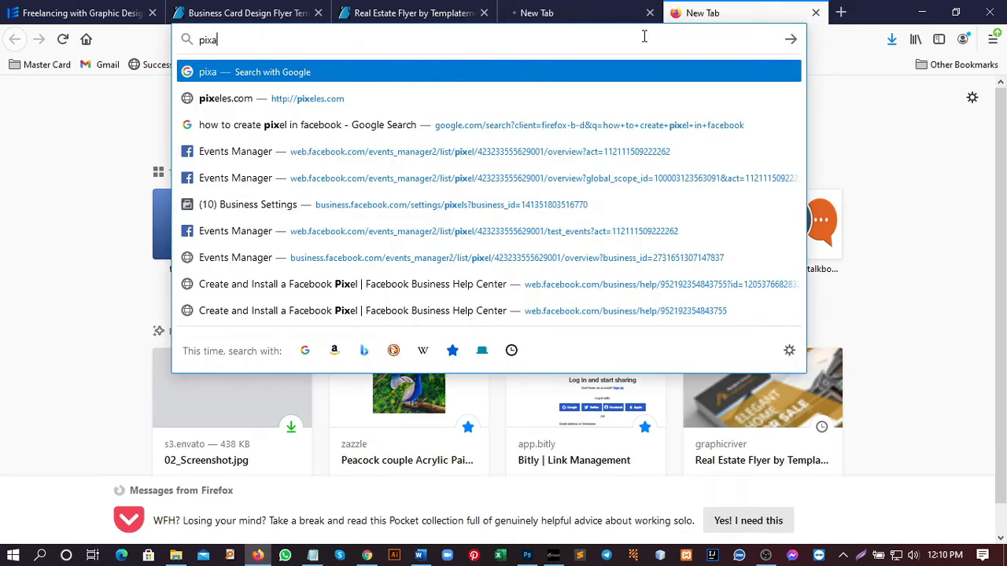
{"action": "type", "text": "bay.com"}
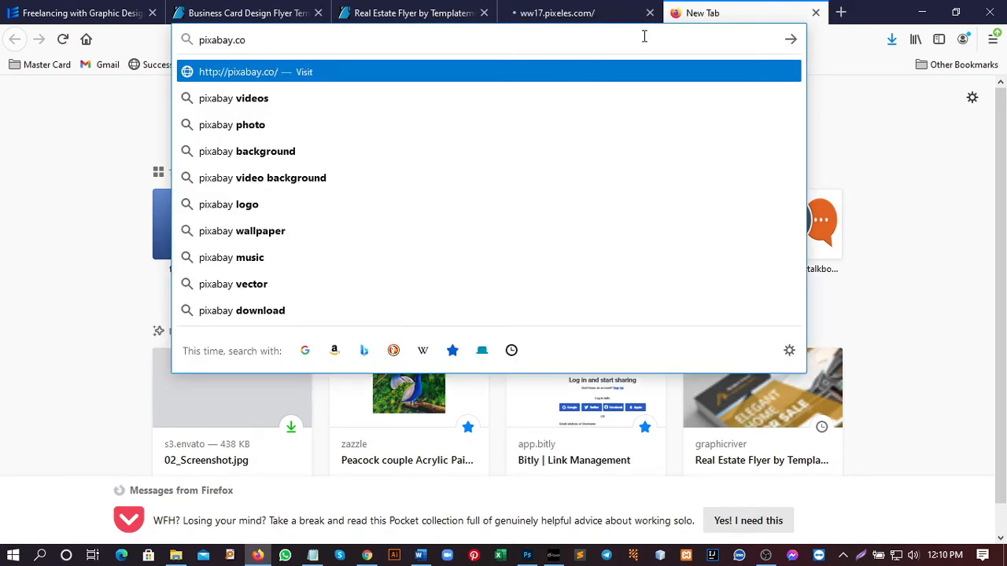
{"action": "key", "text": "Return"}
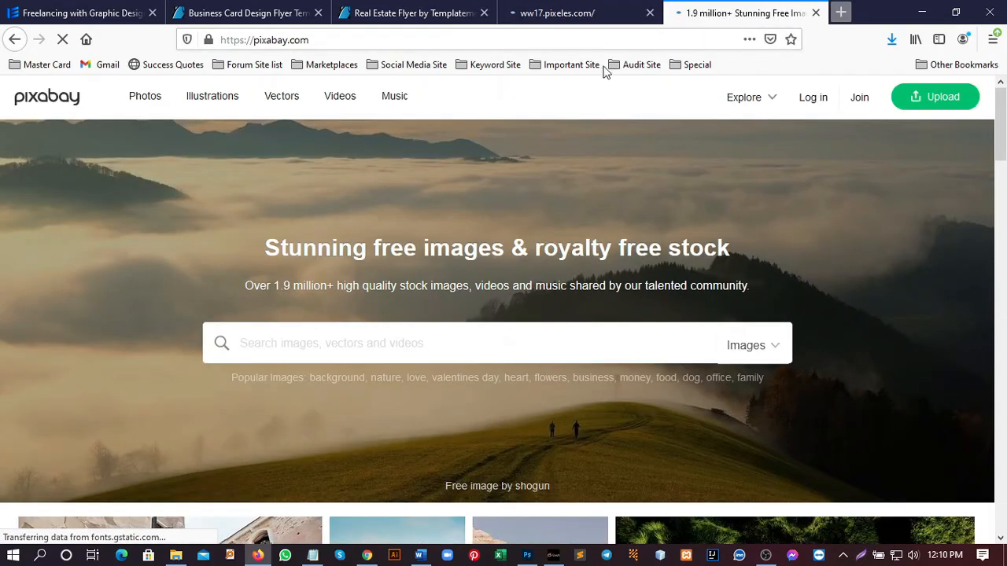
Open the stock photo site unsplash.com in another new browser tab.
{"action": "key", "text": "ctrl+t"}
{"action": "left_click", "coordinate": [530, 47]}
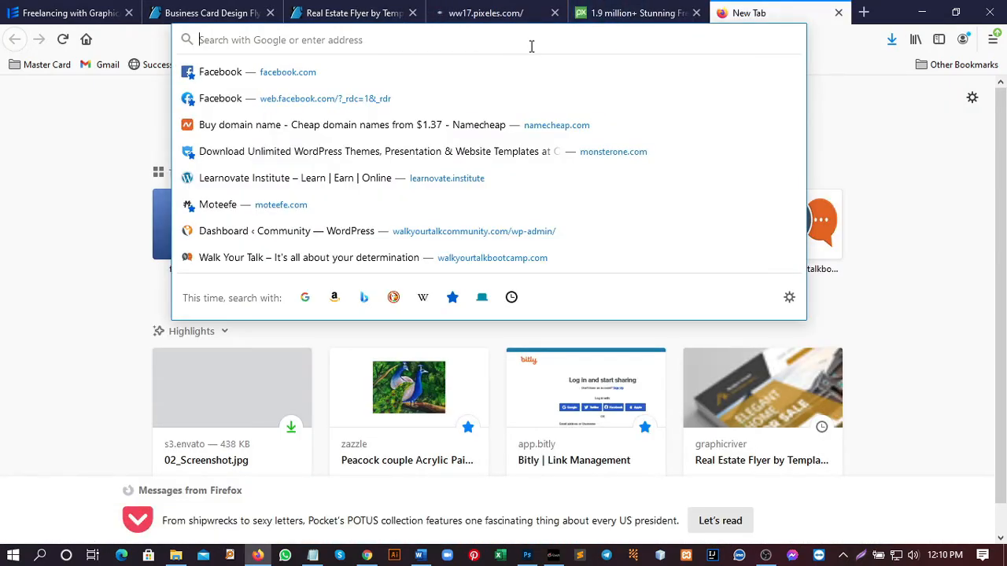
{"action": "type", "text": "unsplash"}
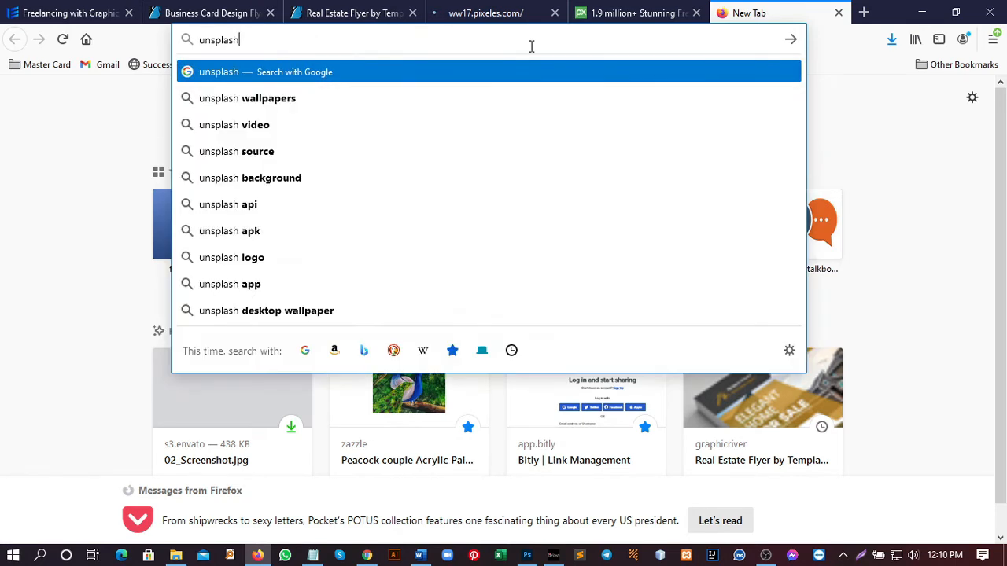
{"action": "type", "text": ".com"}
{"action": "key", "text": "Return"}
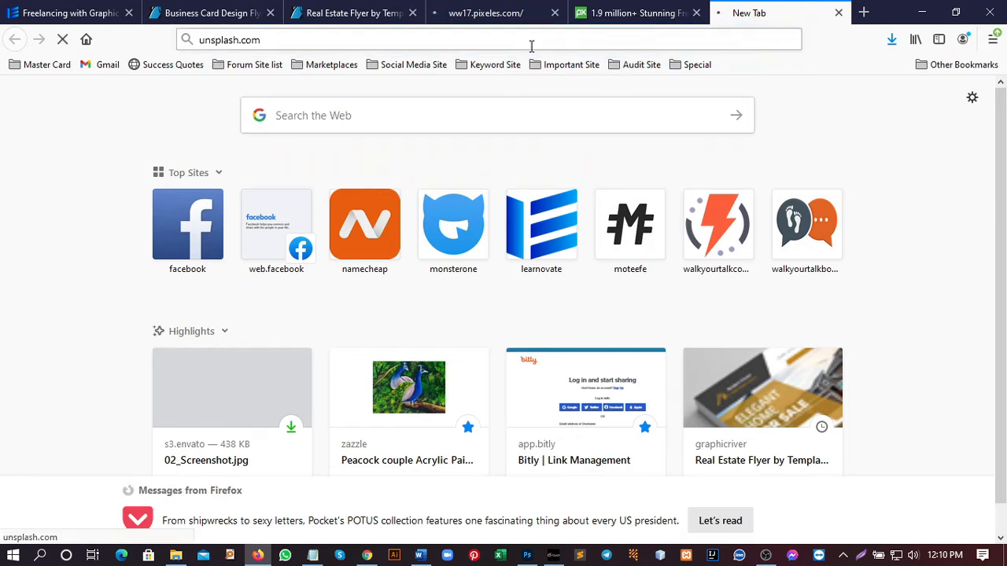
Return to the Pixabay page and search its images for "real estate".
{"action": "left_click", "coordinate": [633, 13]}
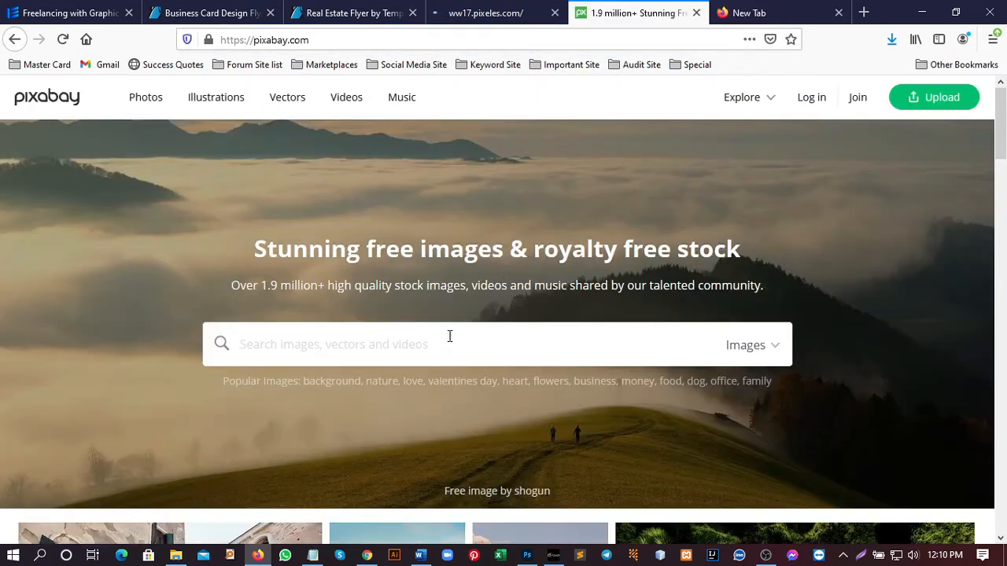
{"action": "type", "text": "rea"}
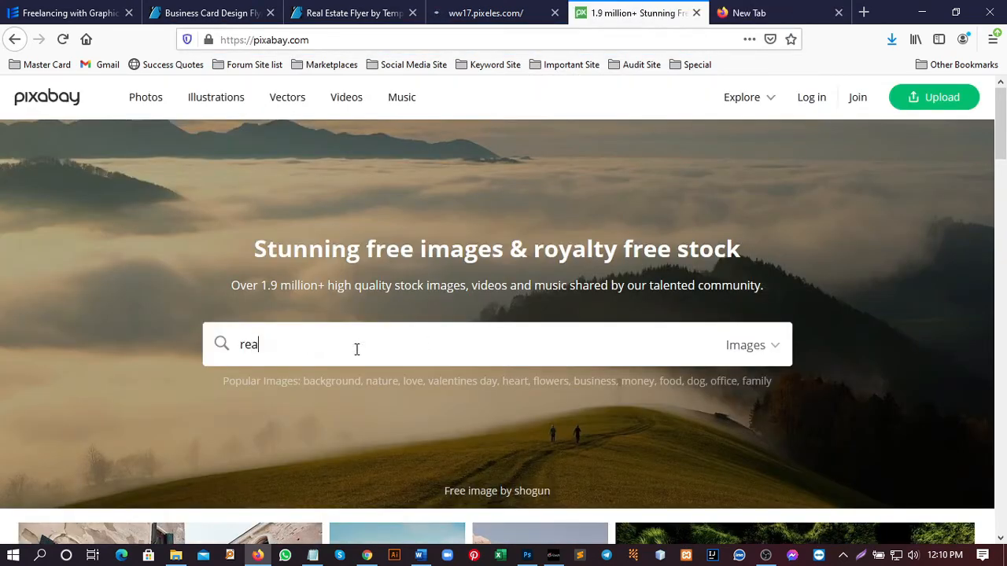
{"action": "type", "text": "l estate"}
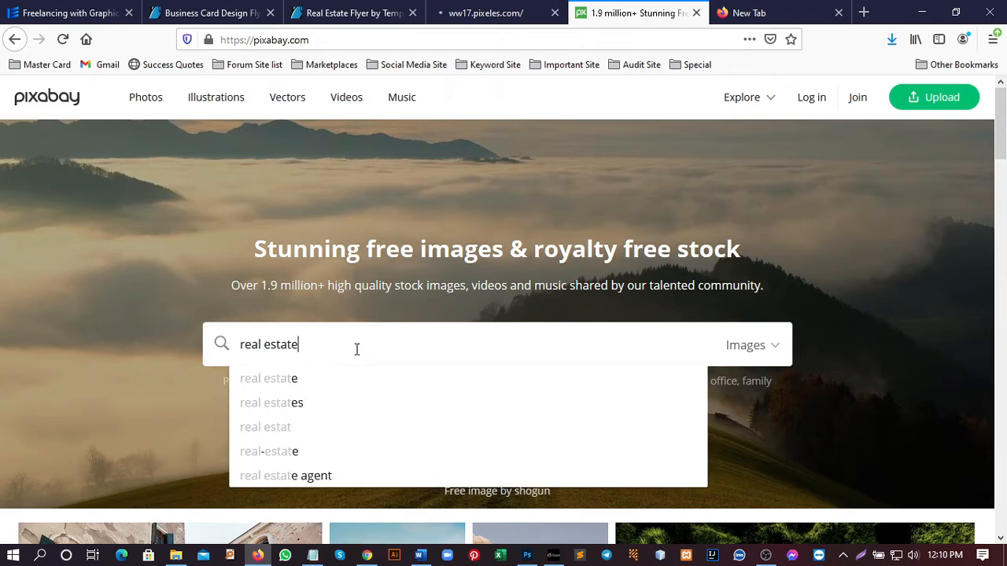
{"action": "key", "text": "Return"}
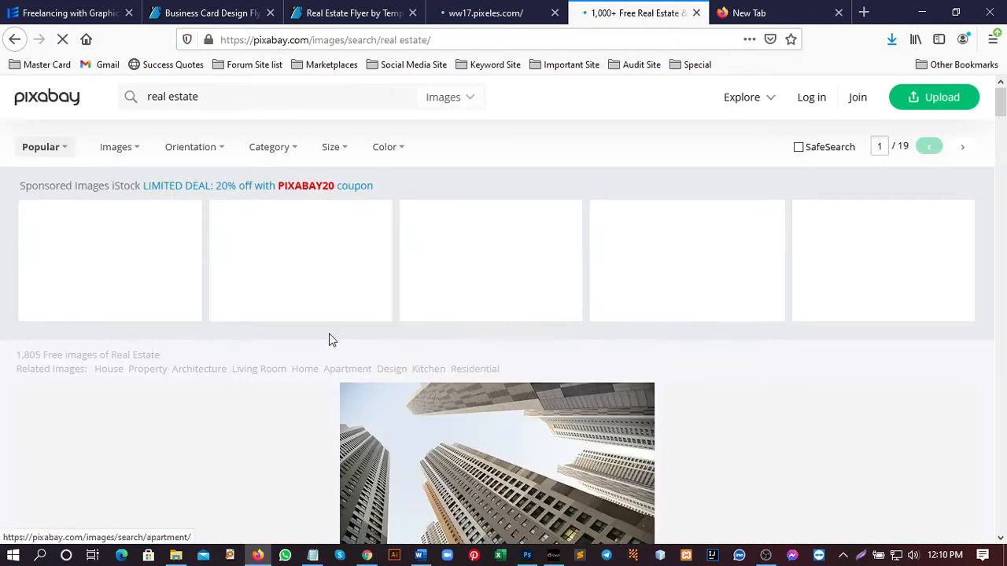
Browse the real estate results and copy the image of tall apartment towers seen from below.
{"action": "scroll", "coordinate": [389, 437], "scroll_direction": "down", "scroll_amount": 3}
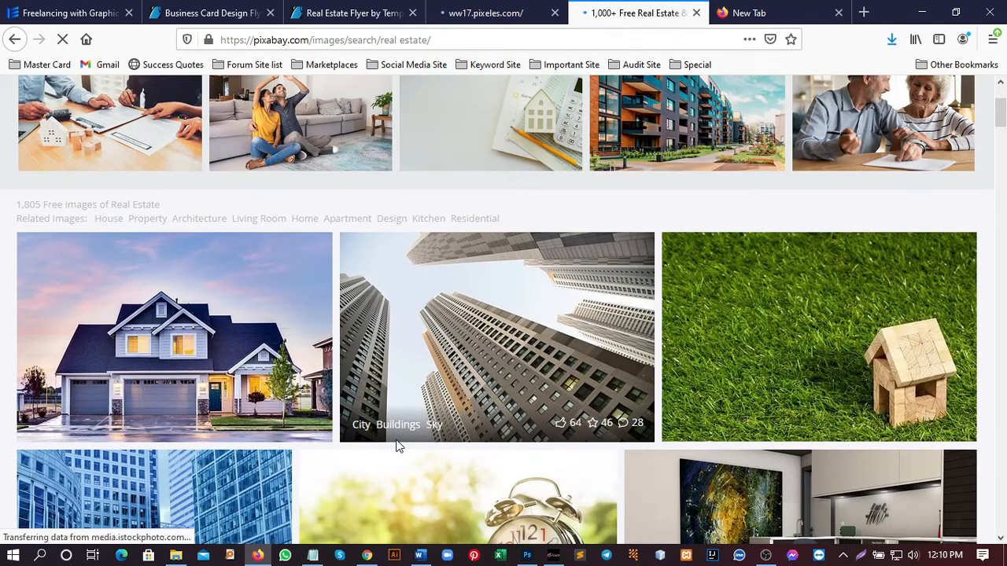
{"action": "scroll", "coordinate": [405, 470], "scroll_direction": "down", "scroll_amount": 10}
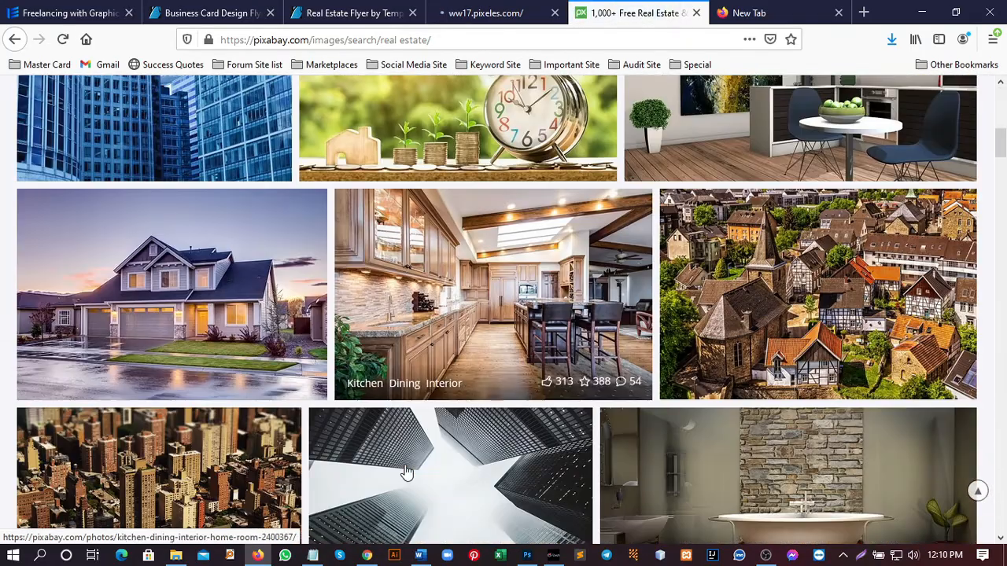
{"action": "scroll", "coordinate": [405, 471], "scroll_direction": "down", "scroll_amount": 4}
{"action": "scroll", "coordinate": [405, 470], "scroll_direction": "down", "scroll_amount": 5}
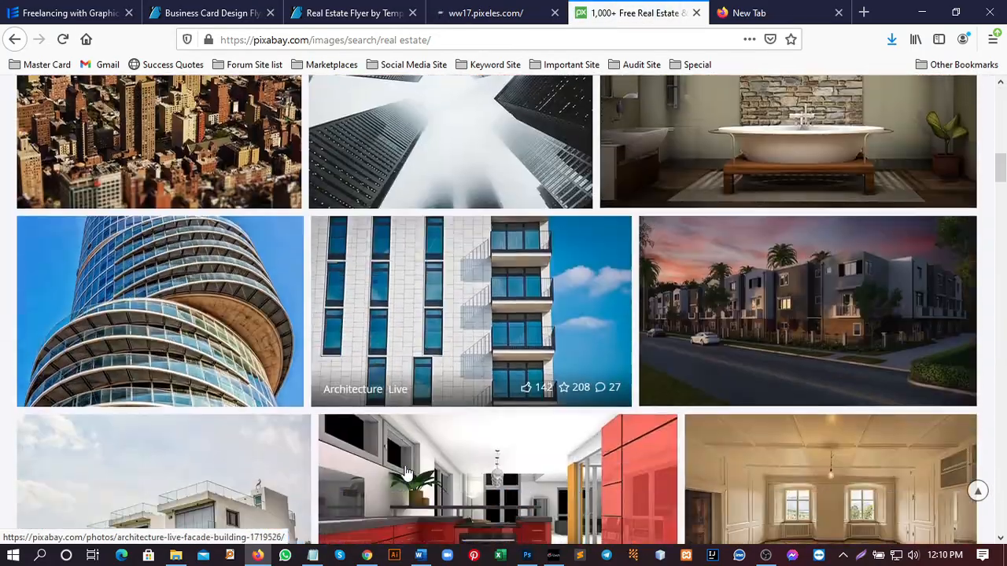
{"action": "scroll", "coordinate": [407, 473], "scroll_direction": "up", "scroll_amount": 10}
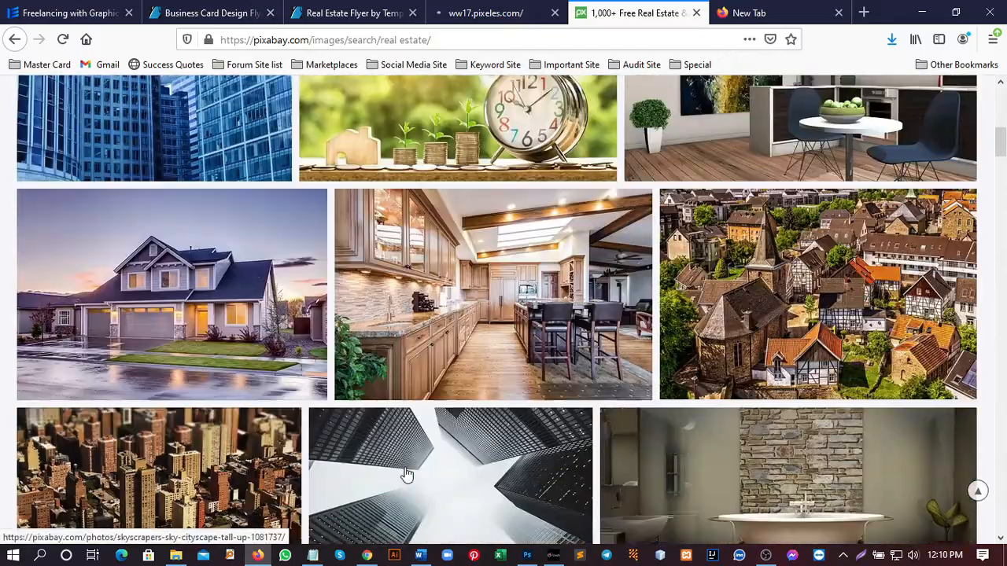
{"action": "scroll", "coordinate": [407, 475], "scroll_direction": "up", "scroll_amount": 1}
{"action": "scroll", "coordinate": [407, 475], "scroll_direction": "down", "scroll_amount": 4}
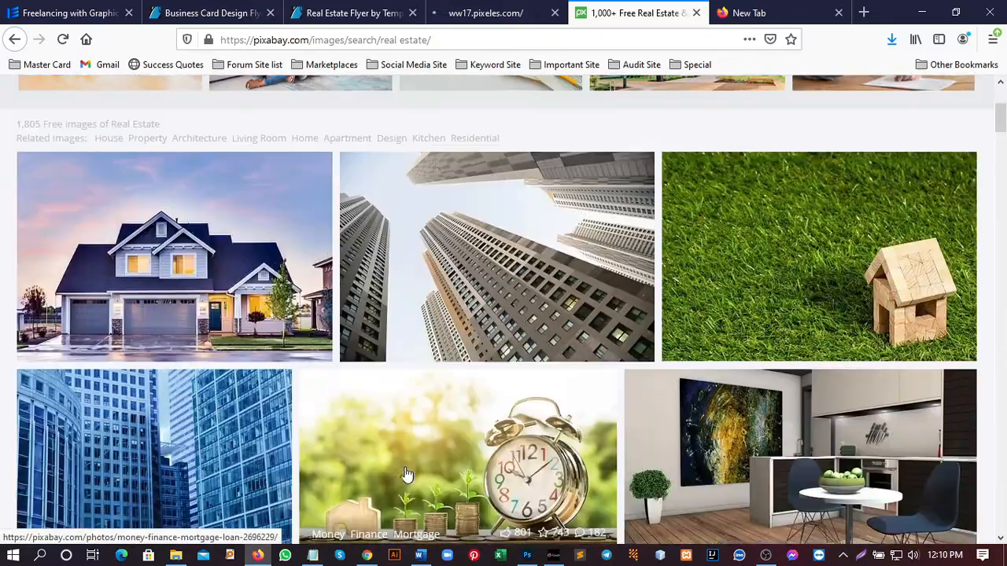
{"action": "right_click", "coordinate": [444, 214]}
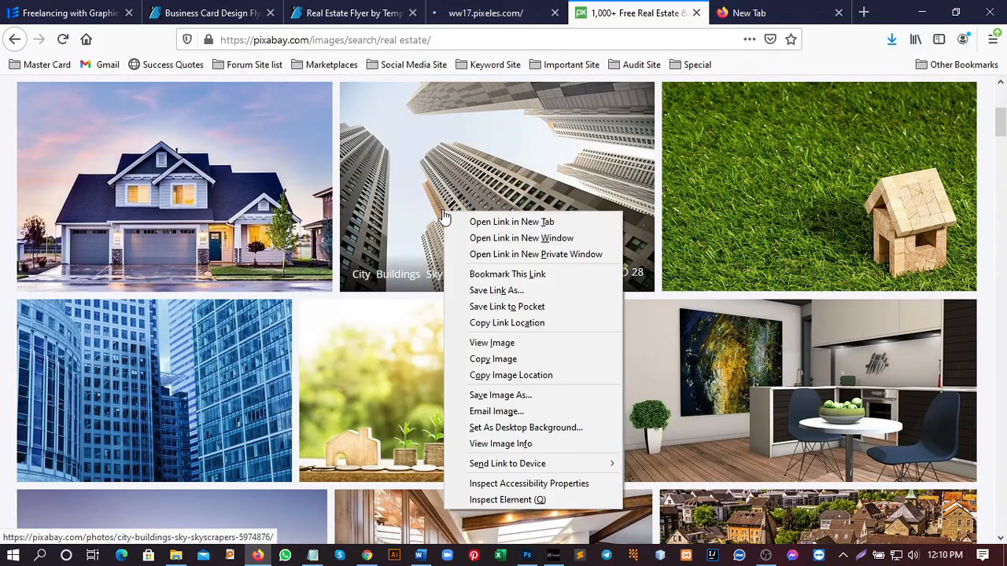
{"action": "left_click", "coordinate": [503, 361]}
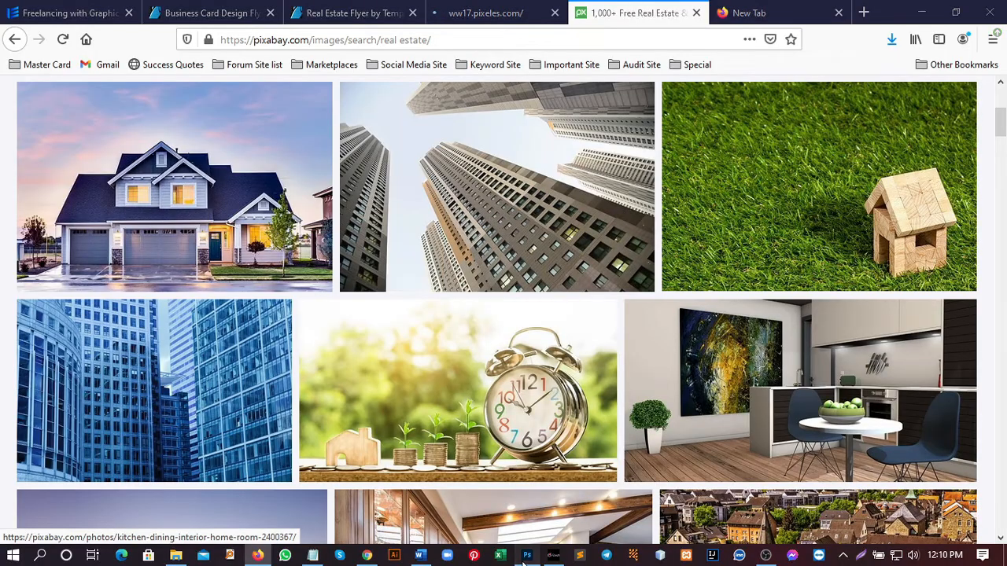
Switch to Photoshop and paste the copied towers photo directly above the large brown shape in the flyer.
{"action": "left_click", "coordinate": [527, 555]}
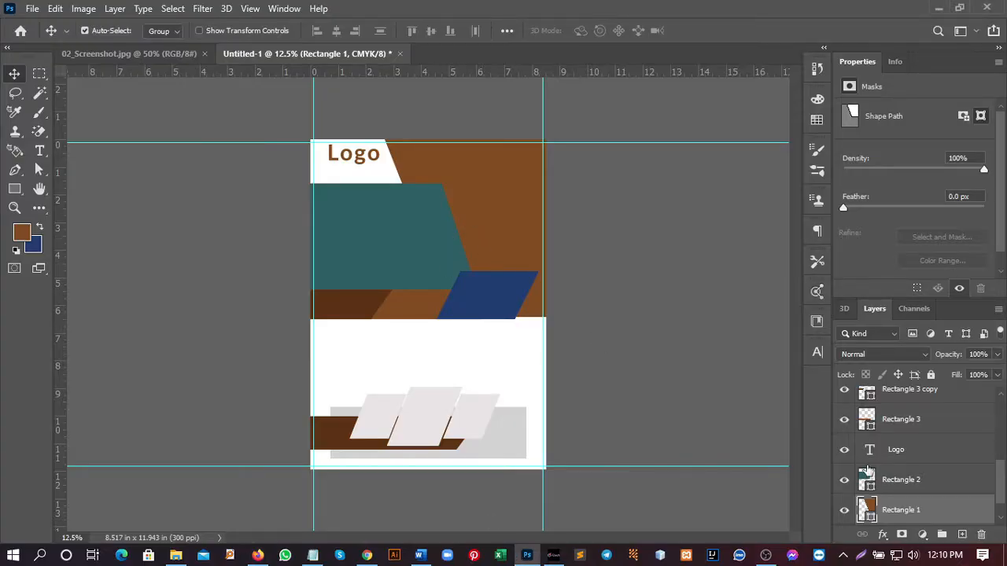
{"action": "key", "text": "ctrl+v"}
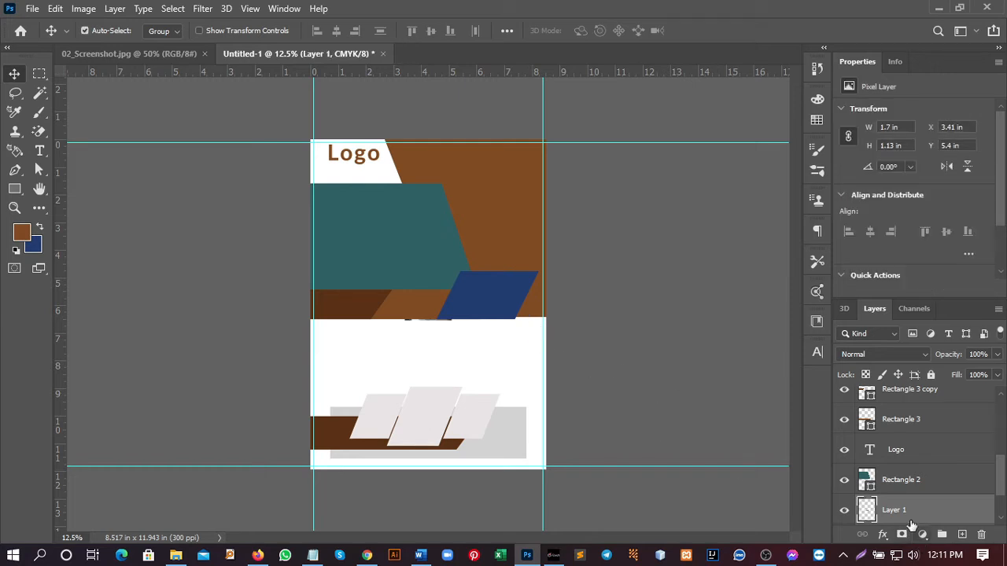
{"action": "scroll", "coordinate": [894, 513], "scroll_direction": "down", "scroll_amount": 2}
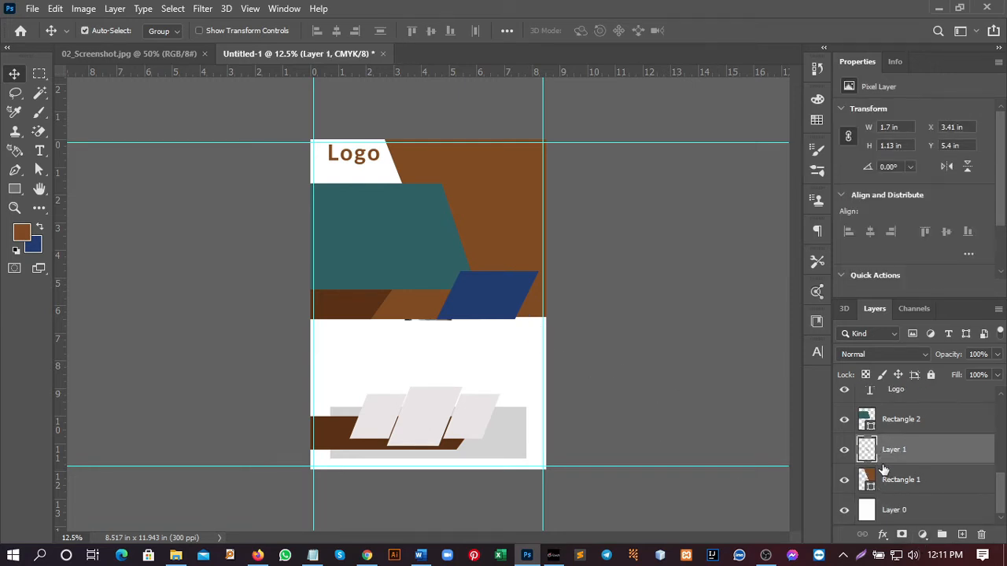
Enlarge the towers photo to about 582% over the flyer's upper-right area and clip it to the large brown shape.
{"action": "key", "text": "ctrl+t"}
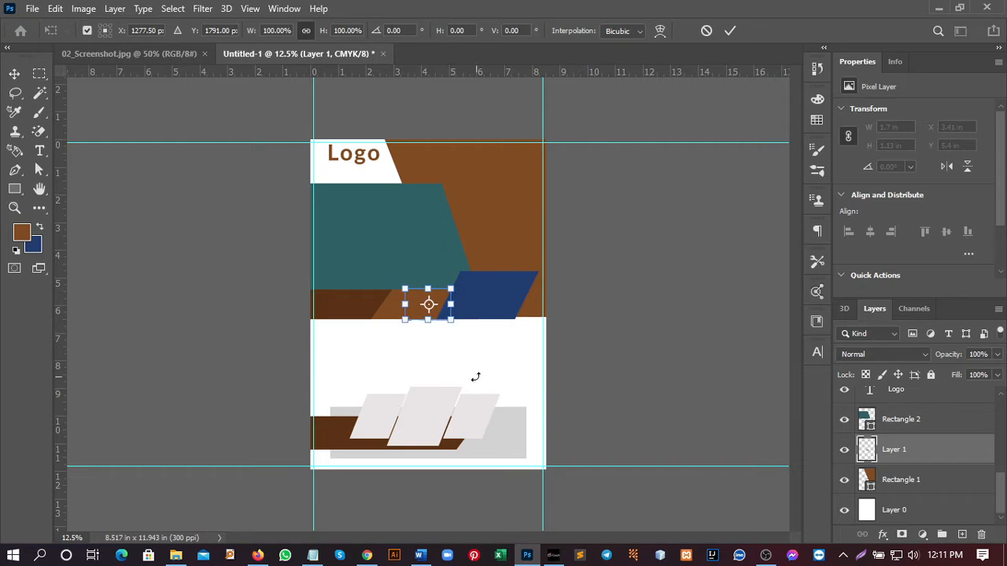
{"action": "left_click_drag", "start_coordinate": [449, 322], "coordinate": [559, 417]}
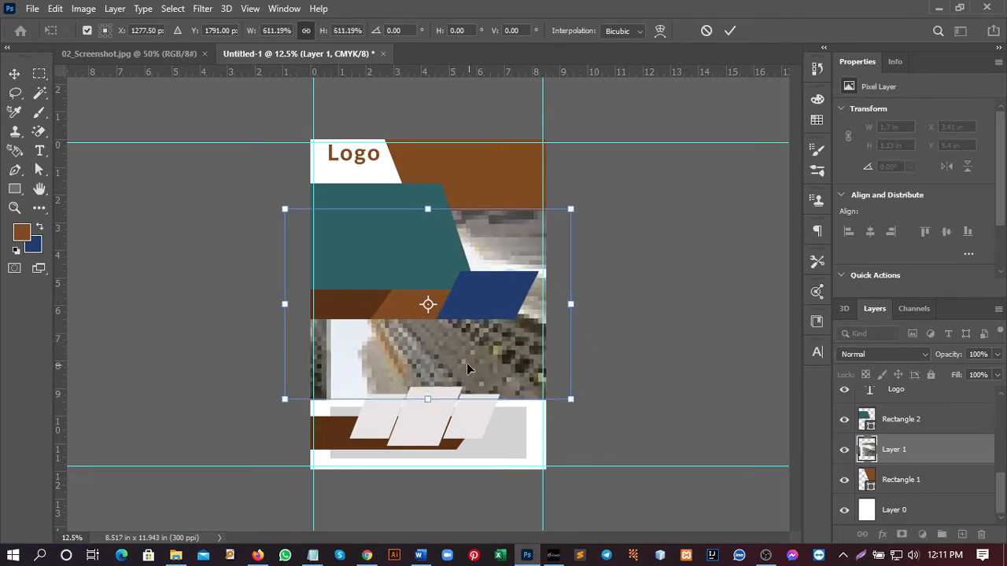
{"action": "left_click_drag", "start_coordinate": [466, 364], "coordinate": [512, 293]}
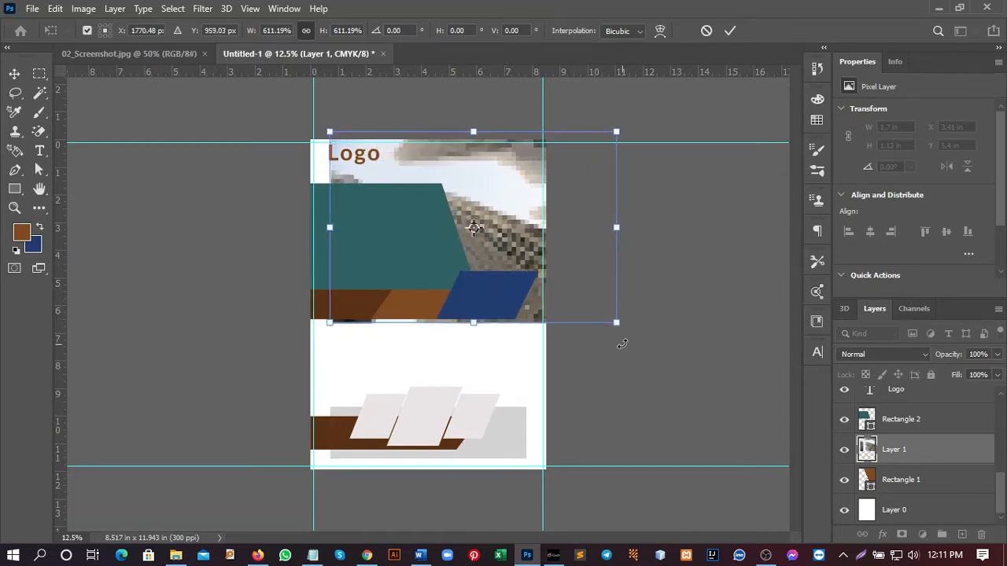
{"action": "mouse_move", "coordinate": [617, 325]}
{"action": "left_mouse_down"}
{"action": "mouse_move", "coordinate": [593, 310]}
{"action": "mouse_move", "coordinate": [614, 319]}
{"action": "left_mouse_up"}
{"action": "mouse_move", "coordinate": [483, 253]}
{"action": "left_mouse_down"}
{"action": "mouse_move", "coordinate": [493, 242]}
{"action": "mouse_move", "coordinate": [497, 254]}
{"action": "left_mouse_up"}
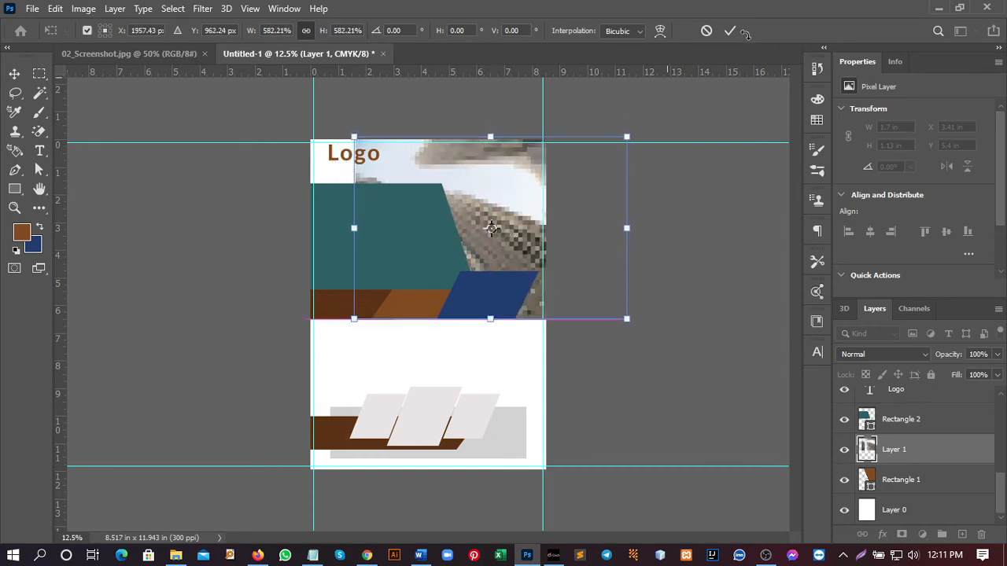
{"action": "left_click", "coordinate": [730, 31]}
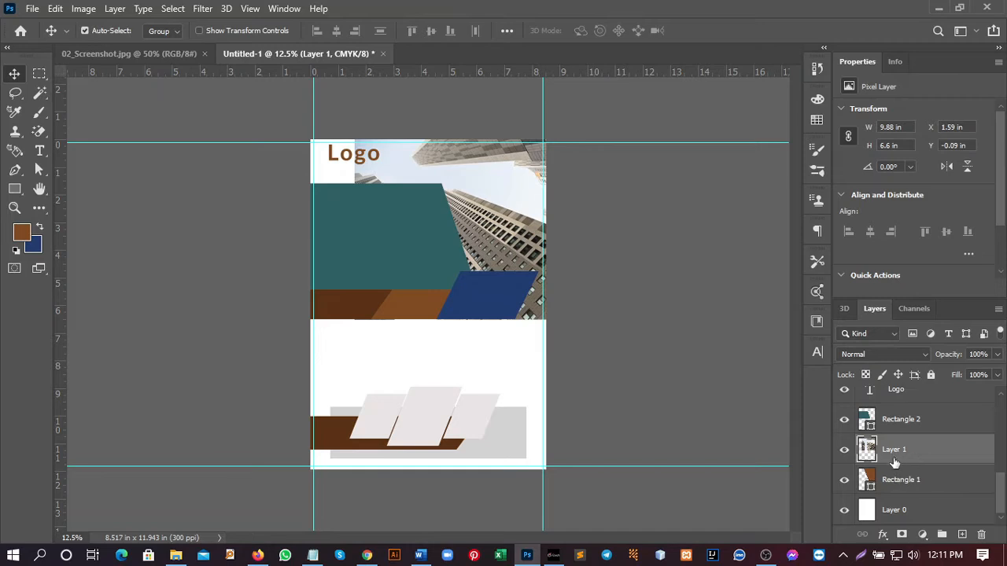
{"action": "left_click_drag", "start_coordinate": [895, 462], "coordinate": [901, 461]}
{"action": "left_click", "coordinate": [897, 461], "text": "alt"}
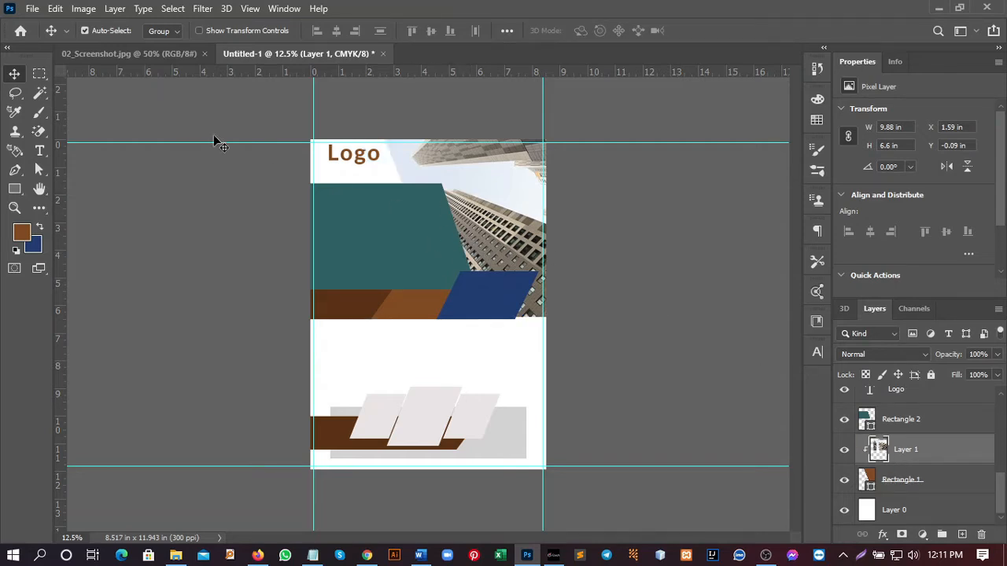
Compare with the reference flyer and reduce the teal shape's opacity to 78%.
{"action": "left_click", "coordinate": [162, 48]}
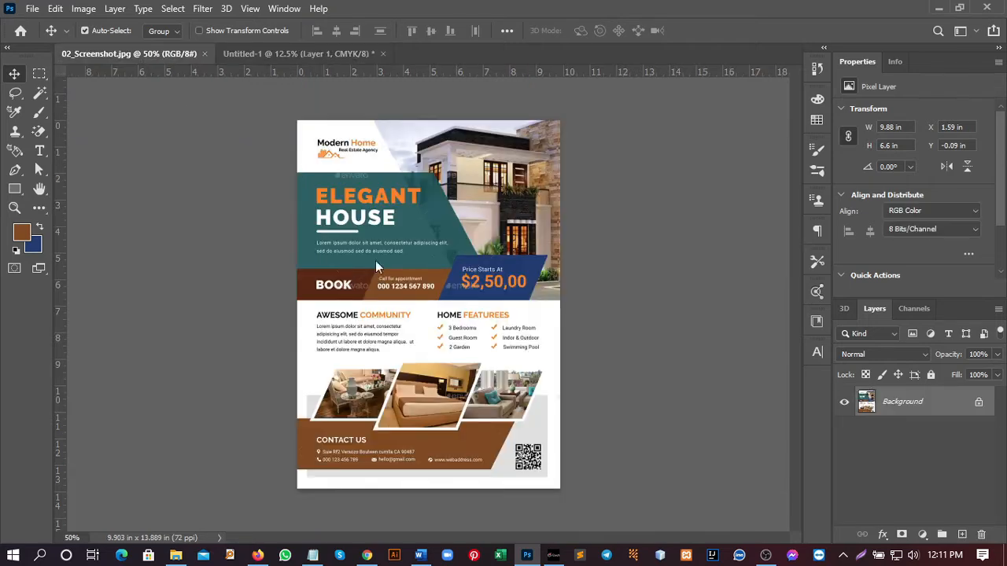
{"action": "left_click", "coordinate": [282, 53]}
{"action": "left_click", "coordinate": [362, 227]}
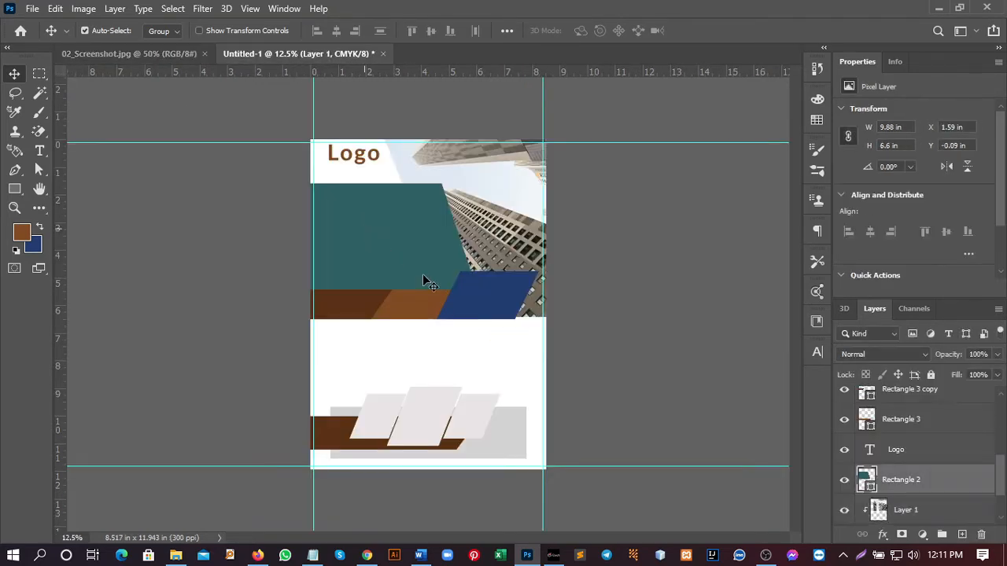
{"action": "left_click", "coordinate": [135, 53]}
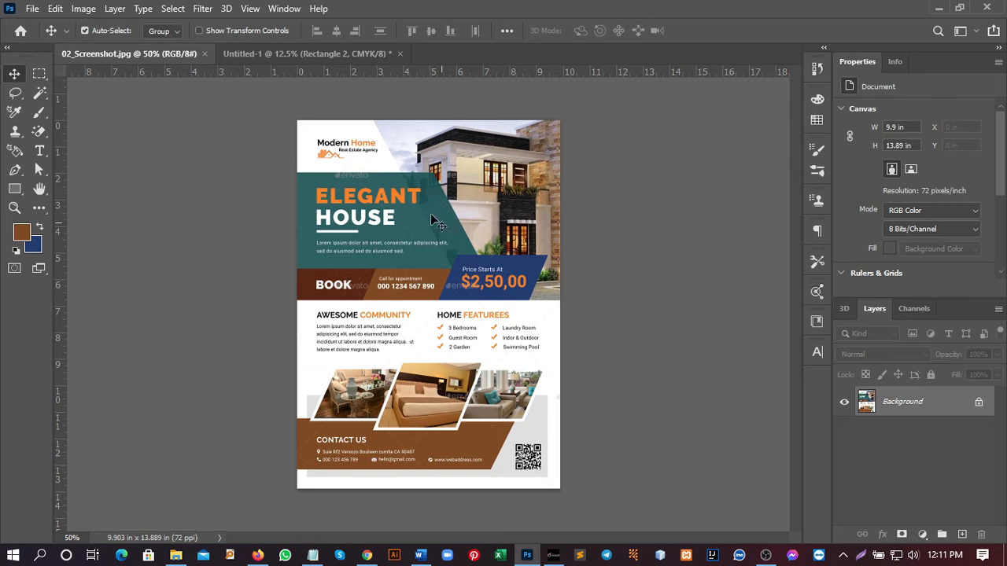
{"action": "left_click", "coordinate": [278, 52]}
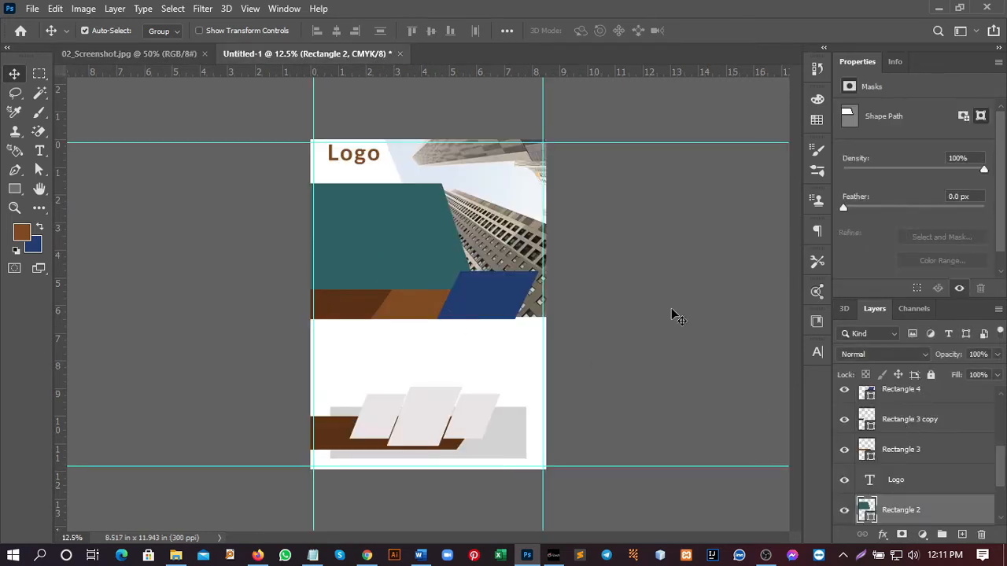
{"action": "left_click", "coordinate": [997, 355]}
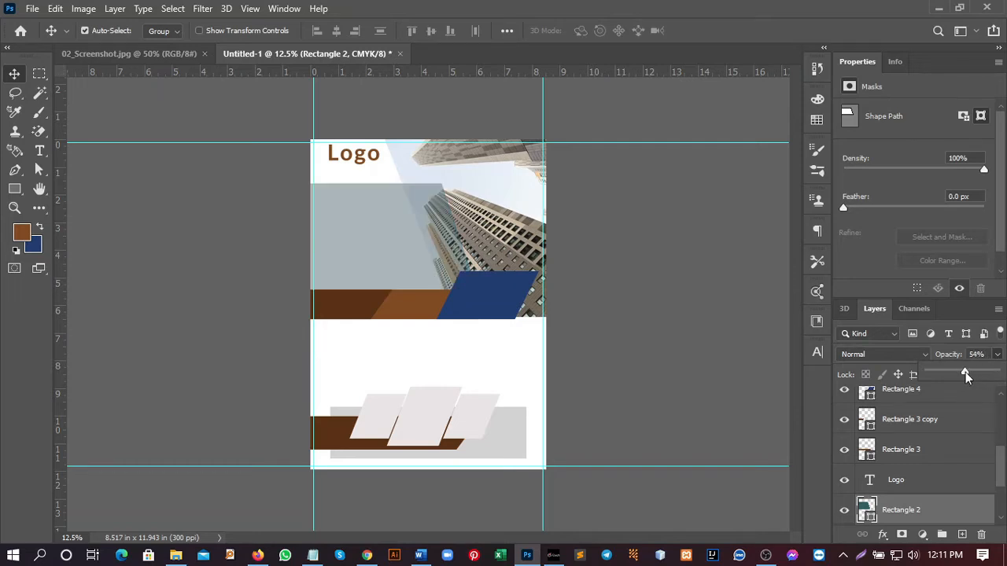
{"action": "left_click_drag", "start_coordinate": [978, 376], "coordinate": [980, 375]}
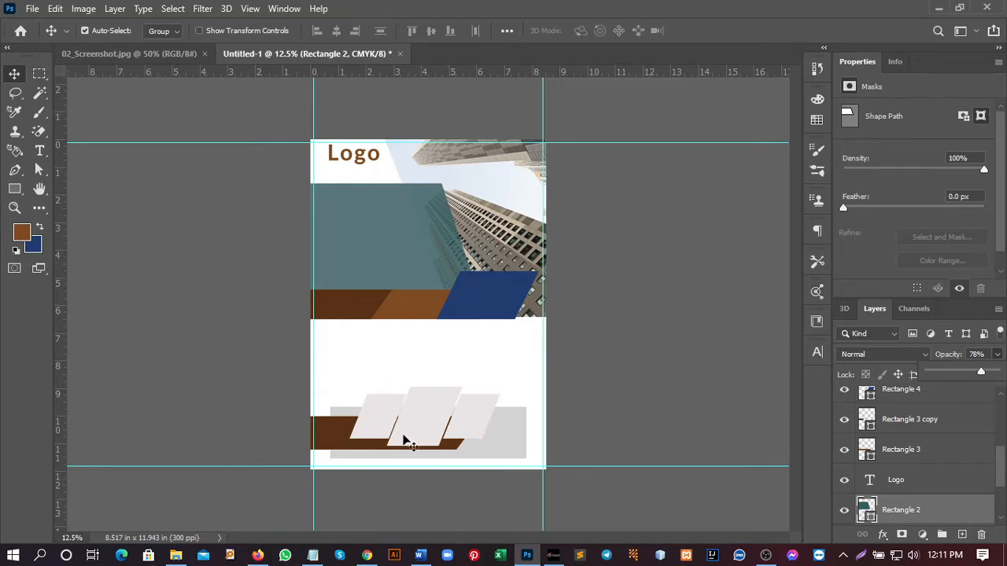
Select the left photo frame, copy the house with the wet driveway from Pixabay in Firefox, and return to Photoshop.
{"action": "left_click", "coordinate": [383, 430]}
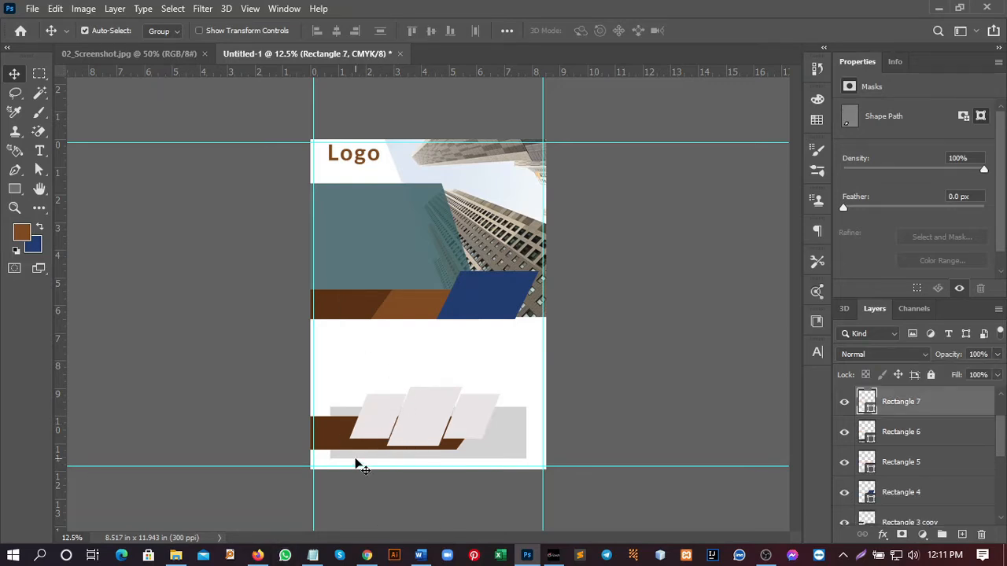
{"action": "left_click", "coordinate": [259, 557]}
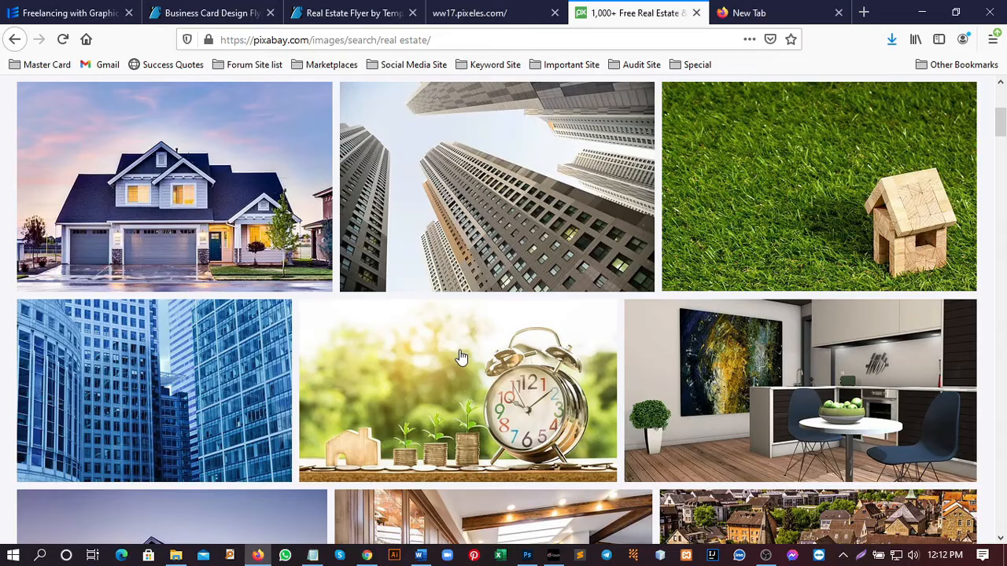
{"action": "scroll", "coordinate": [444, 412], "scroll_direction": "down", "scroll_amount": 5}
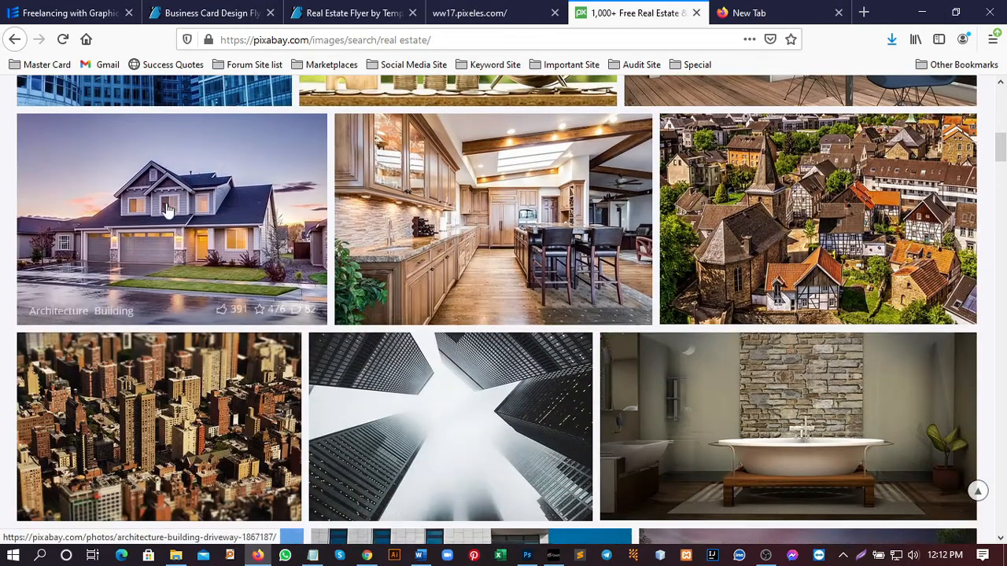
{"action": "right_click", "coordinate": [180, 231]}
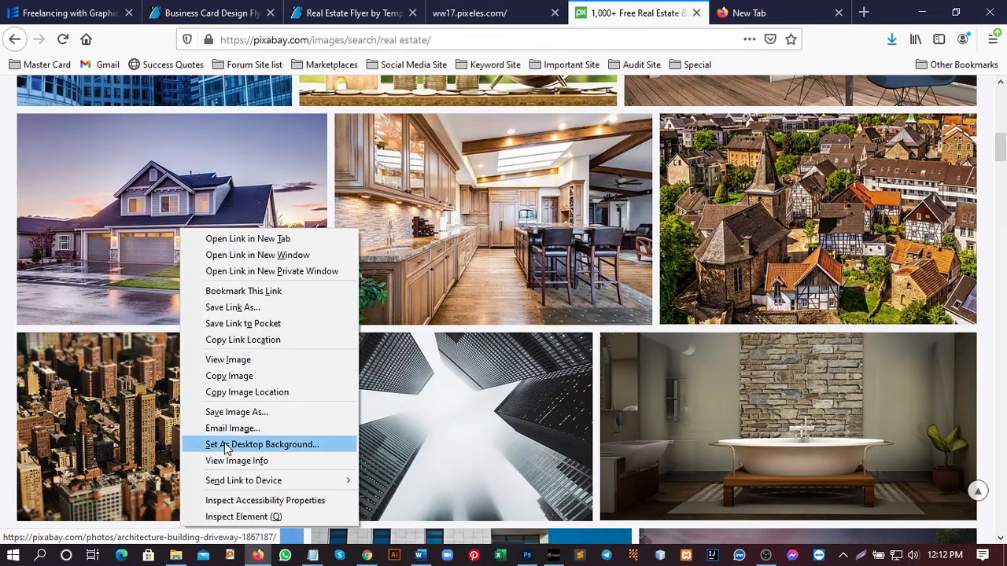
{"action": "left_click", "coordinate": [228, 376]}
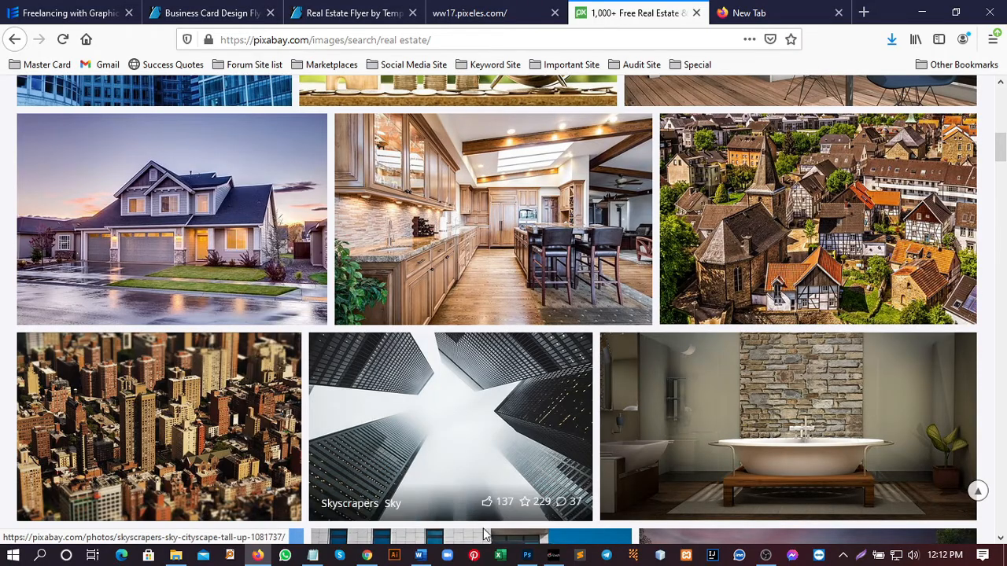
{"action": "left_click", "coordinate": [527, 556]}
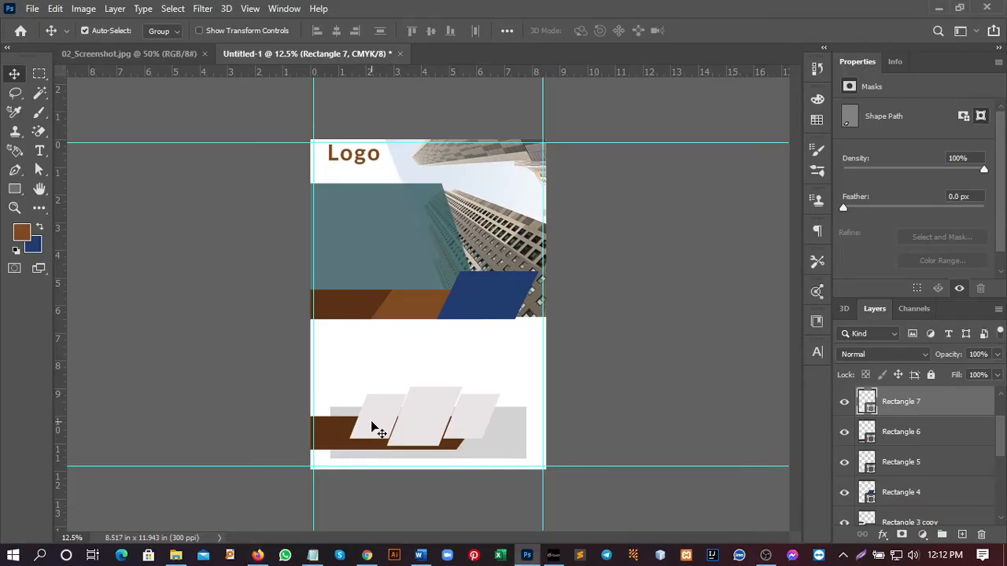
Paste the copied house photo over the left photo frame and briefly hide the frame's layer to verify it lies directly beneath.
{"action": "key", "text": "ctrl+v"}
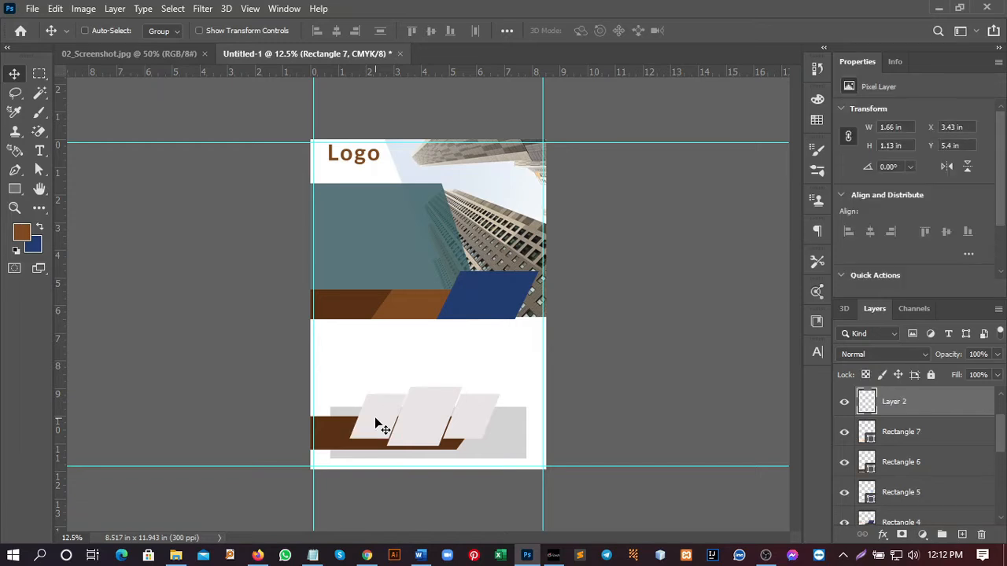
{"action": "left_click_drag", "start_coordinate": [427, 309], "coordinate": [382, 421]}
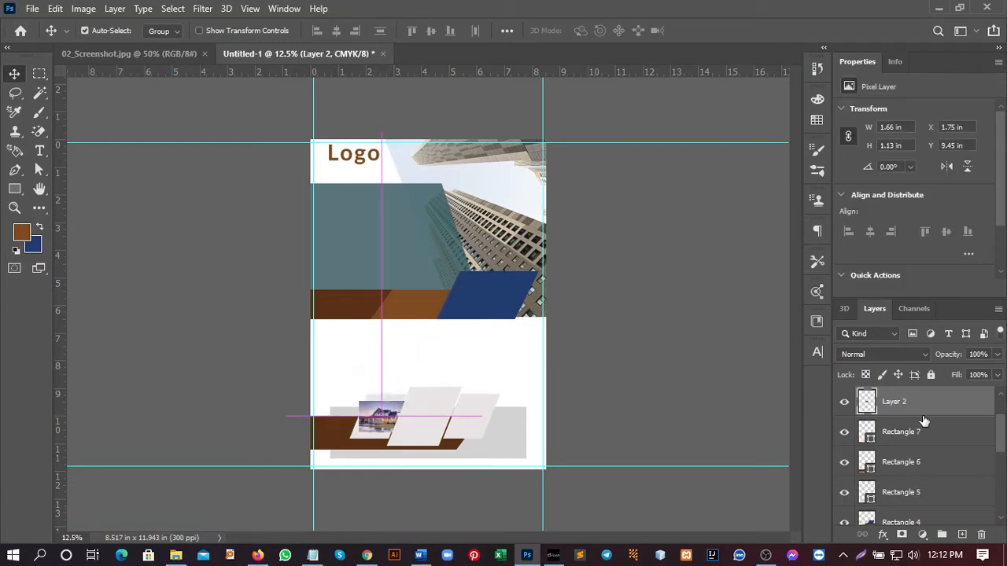
{"action": "left_click", "coordinate": [841, 404]}
{"action": "left_click", "coordinate": [842, 404]}
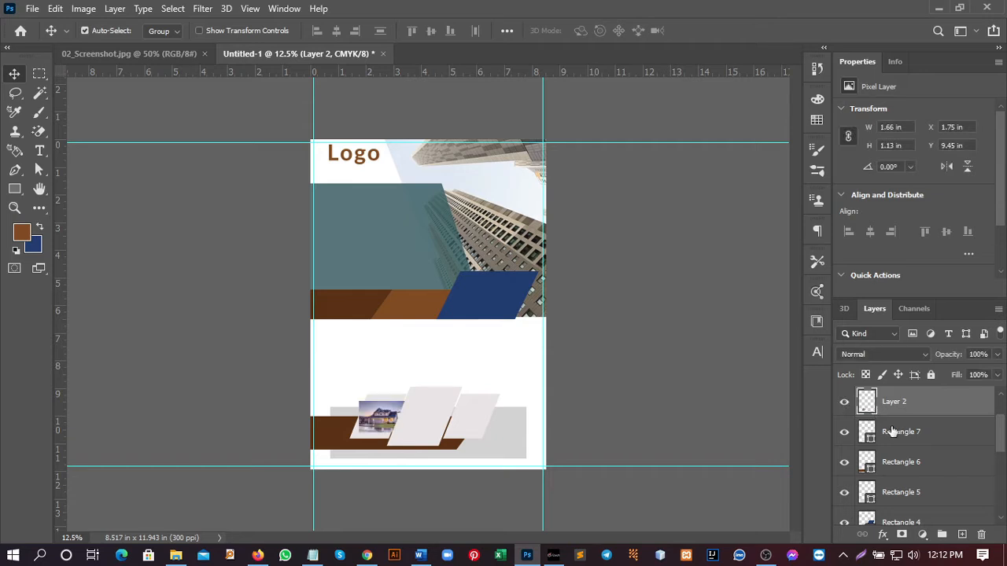
{"action": "left_click", "coordinate": [891, 438]}
{"action": "left_click", "coordinate": [844, 432]}
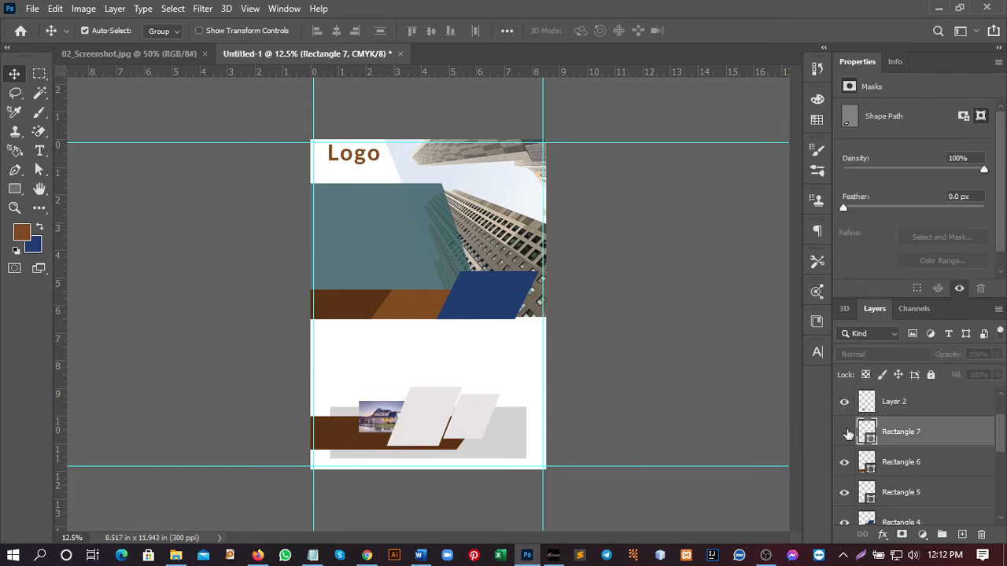
{"action": "left_click", "coordinate": [845, 432]}
{"action": "left_click", "coordinate": [897, 404]}
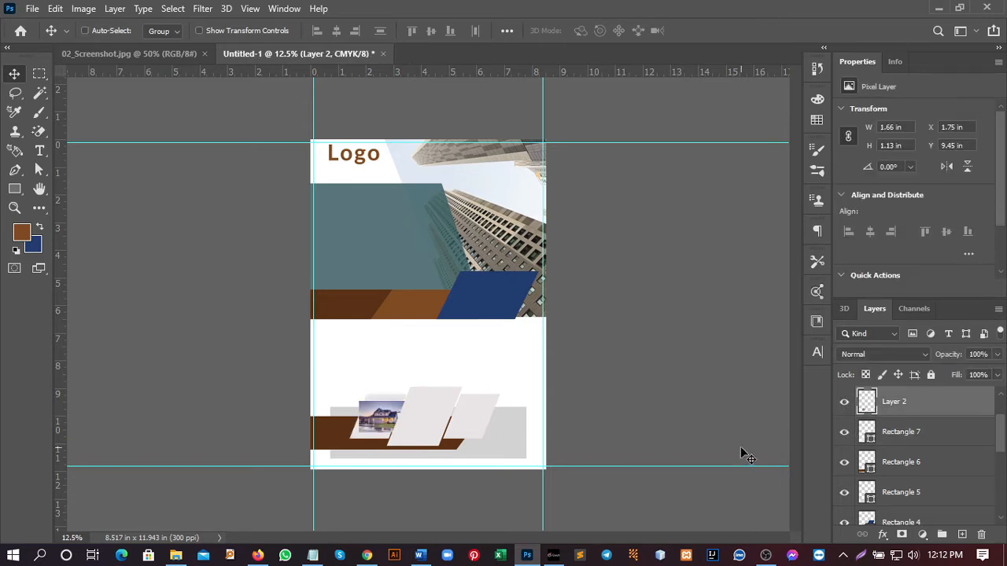
Enlarge the house photo to about 172% so it covers the left photo frame, and clip it to that frame.
{"action": "key", "text": "ctrl+t"}
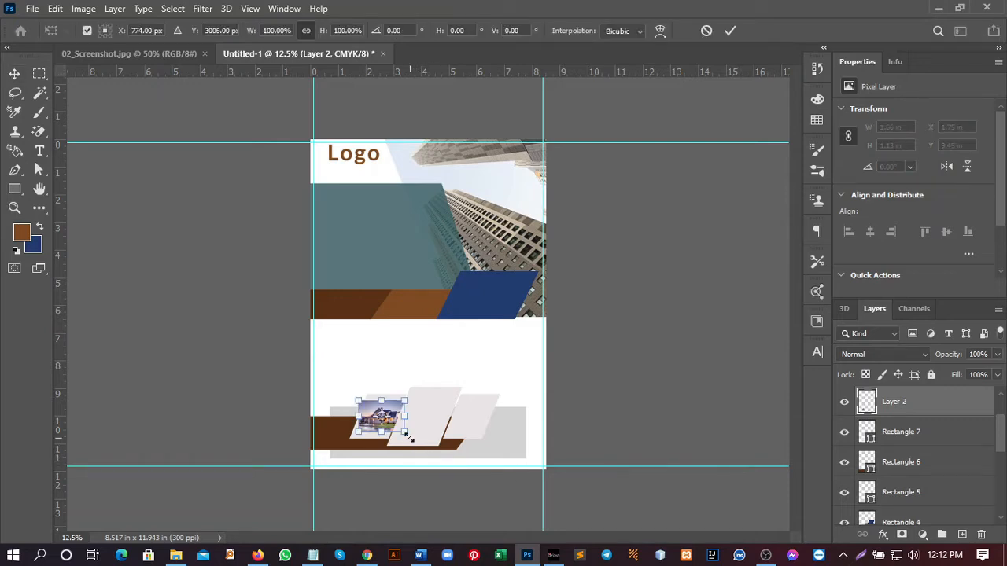
{"action": "mouse_move", "coordinate": [406, 434]}
{"action": "left_mouse_down"}
{"action": "mouse_move", "coordinate": [431, 447]}
{"action": "mouse_move", "coordinate": [421, 442]}
{"action": "left_mouse_up"}
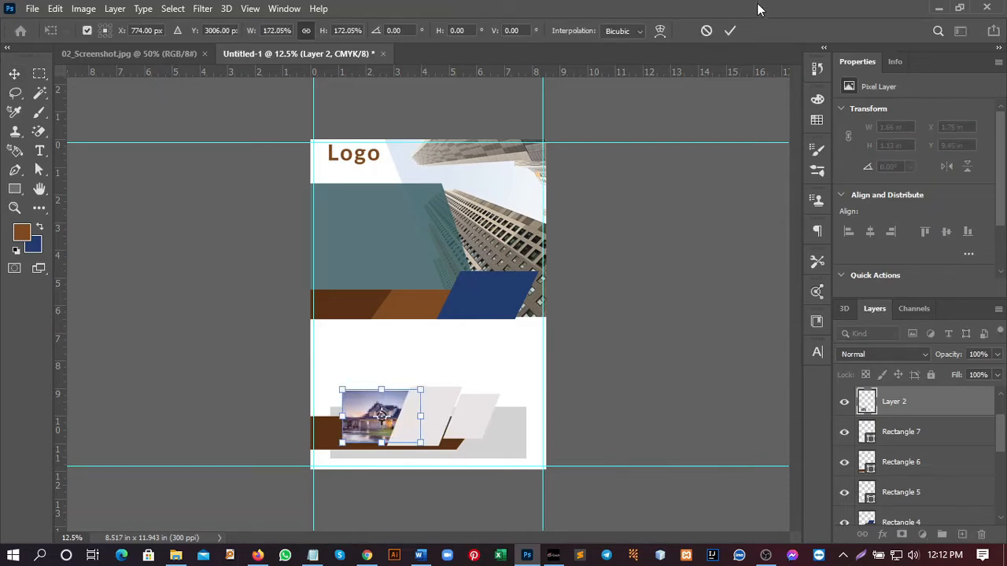
{"action": "left_click", "coordinate": [731, 31]}
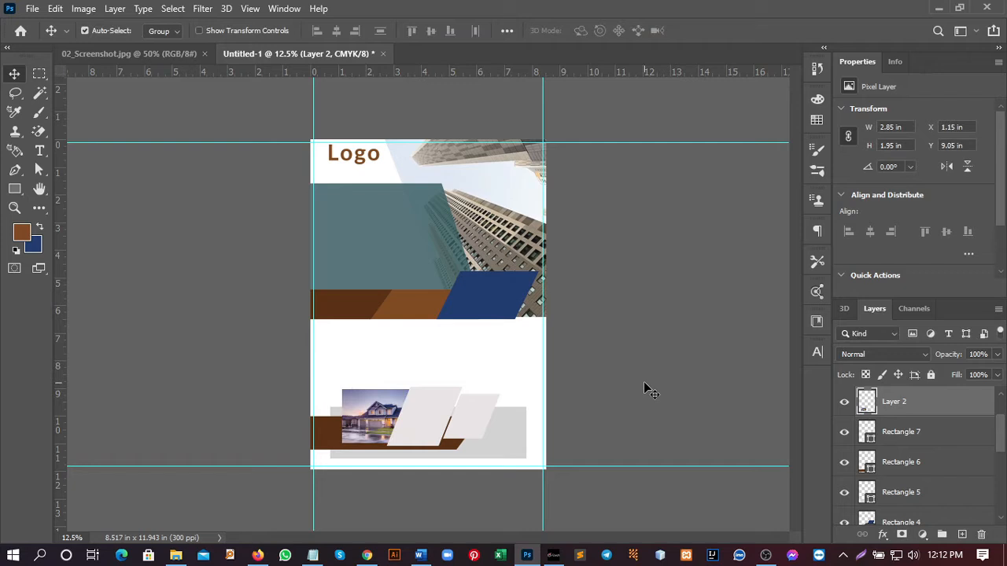
{"action": "left_click_drag", "start_coordinate": [899, 447], "coordinate": [900, 414]}
{"action": "left_click", "coordinate": [899, 412], "text": "alt"}
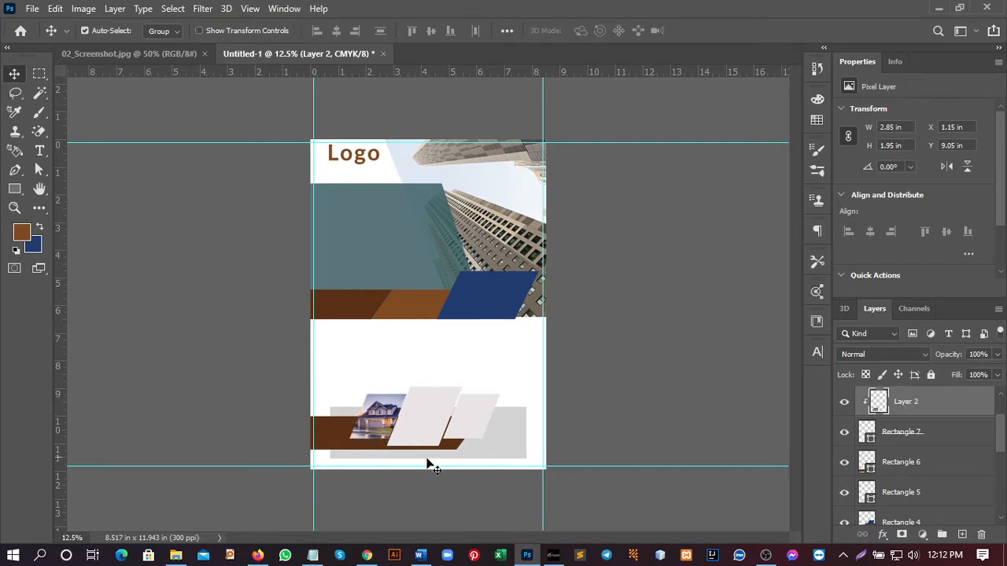
Select the middle photo frame, copy the round-balconied skyscraper photo from Pixabay in Firefox, and return to Photoshop.
{"action": "left_click", "coordinate": [424, 426]}
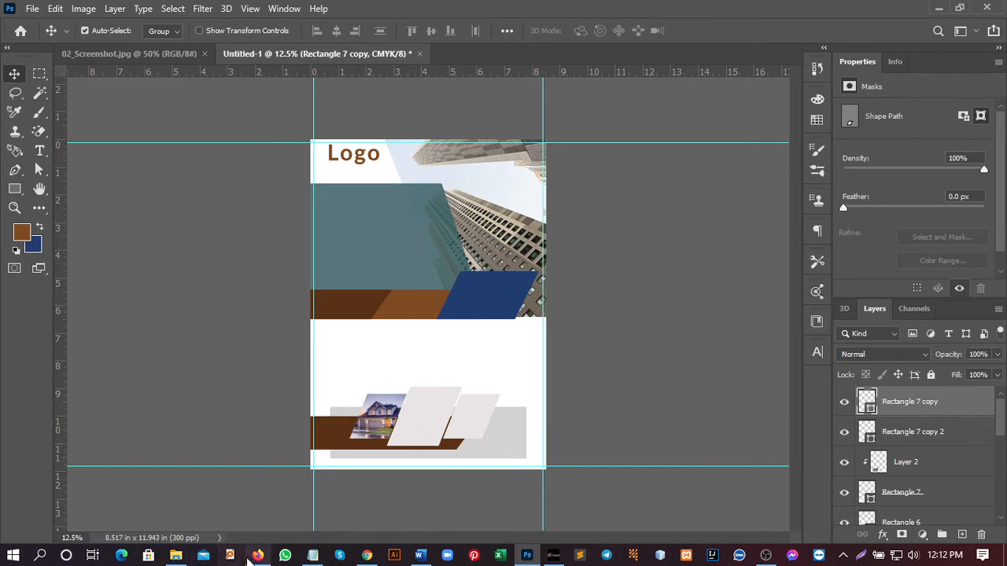
{"action": "left_click", "coordinate": [257, 555]}
{"action": "scroll", "coordinate": [459, 402], "scroll_direction": "down", "scroll_amount": 4}
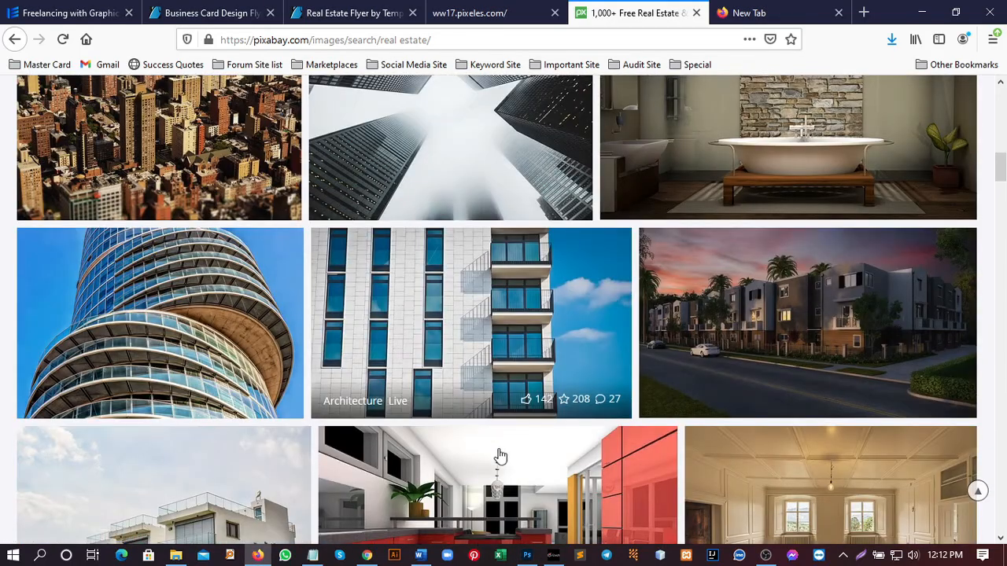
{"action": "scroll", "coordinate": [495, 453], "scroll_direction": "down", "scroll_amount": 6}
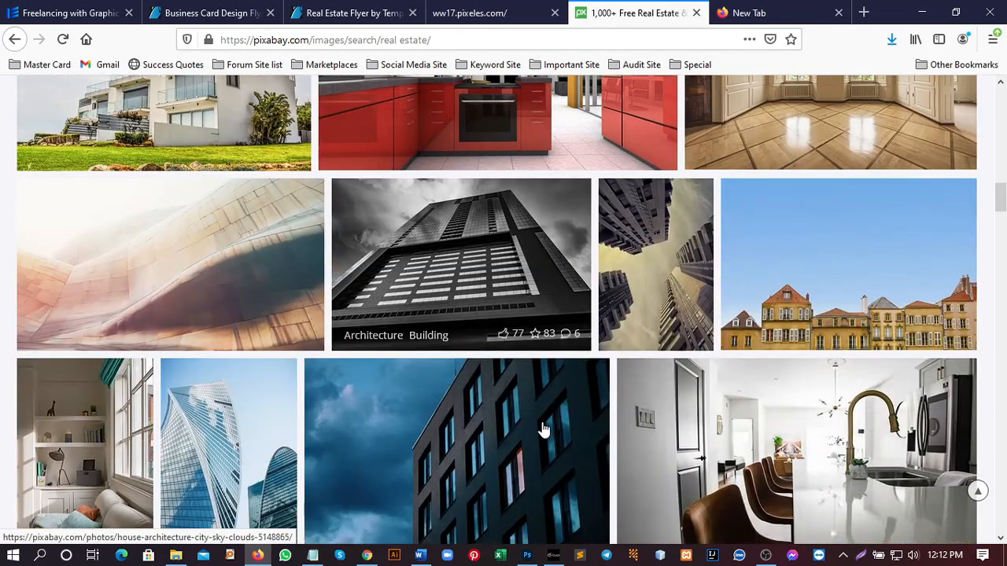
{"action": "scroll", "coordinate": [551, 416], "scroll_direction": "down", "scroll_amount": 5}
{"action": "scroll", "coordinate": [573, 409], "scroll_direction": "up", "scroll_amount": 10}
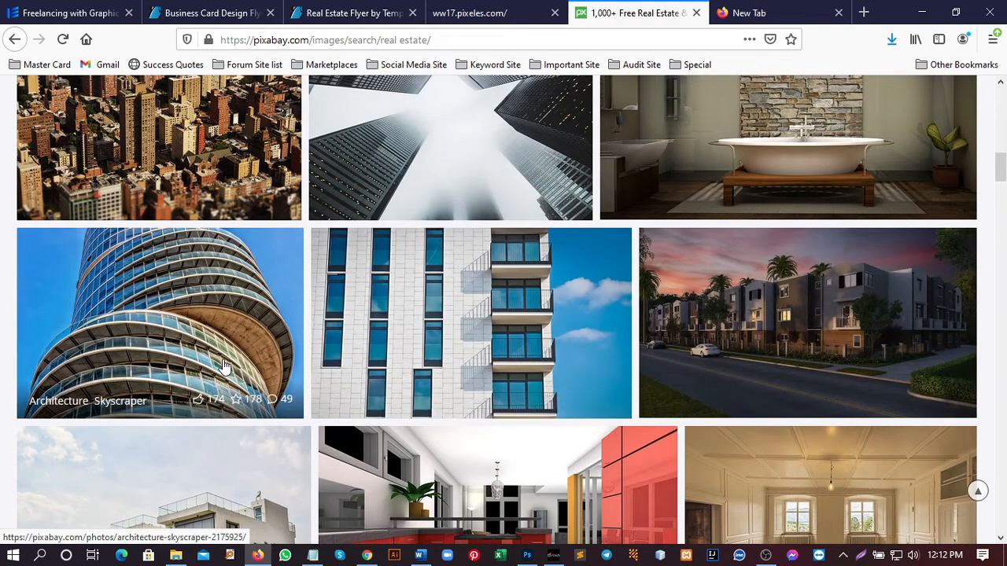
{"action": "right_click", "coordinate": [207, 340]}
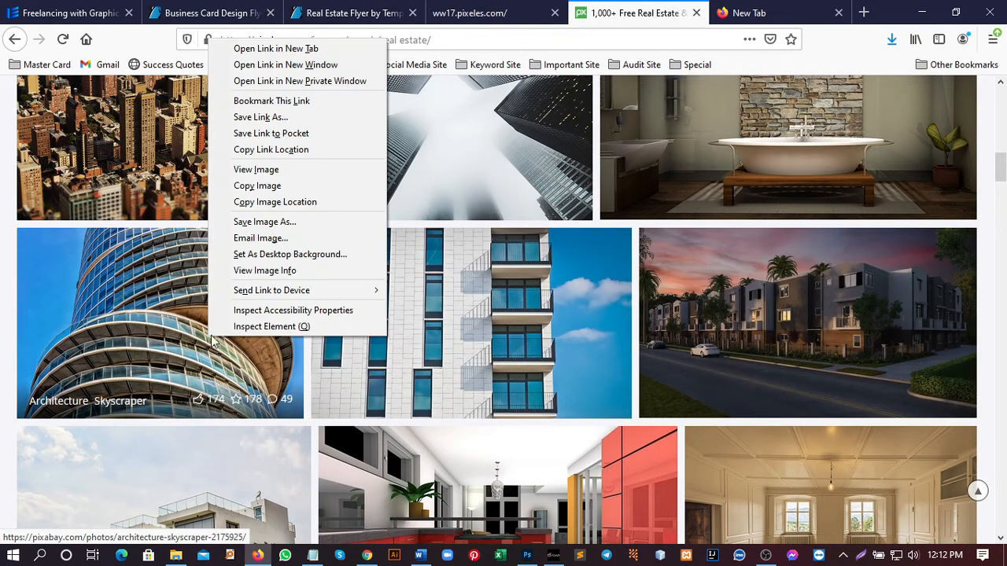
{"action": "left_click", "coordinate": [259, 185]}
{"action": "left_click", "coordinate": [527, 555]}
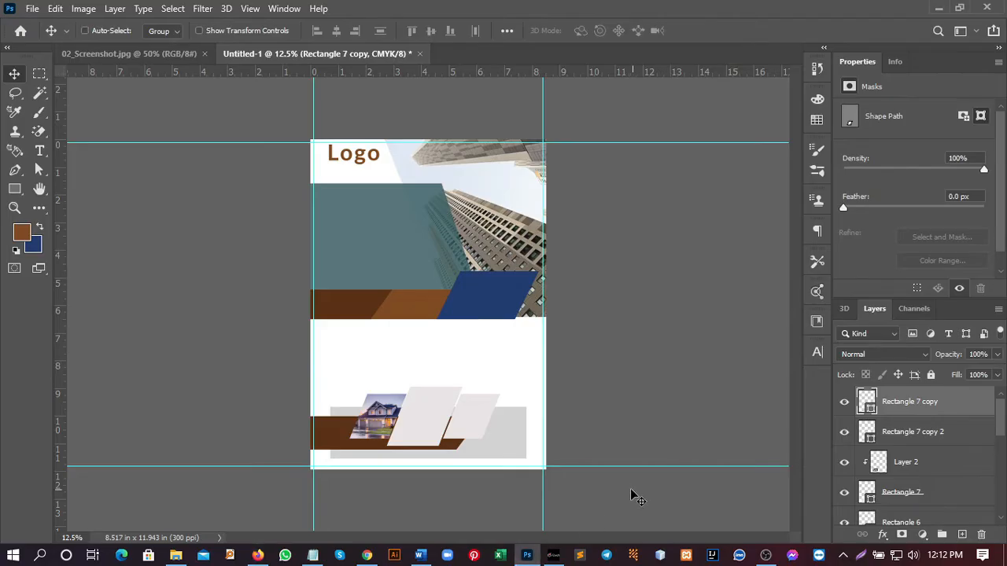
Paste the skyscraper photo, enlarge it to about 216% over the middle photo frame, and clip it to that frame.
{"action": "key", "text": "ctrl+v"}
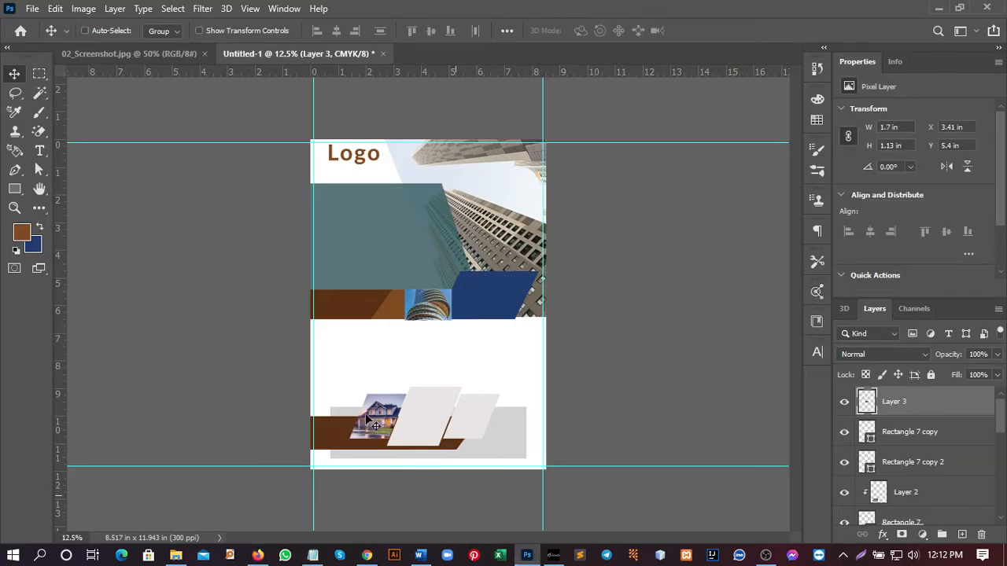
{"action": "key", "text": "ctrl+t"}
{"action": "left_click_drag", "start_coordinate": [415, 315], "coordinate": [476, 458]}
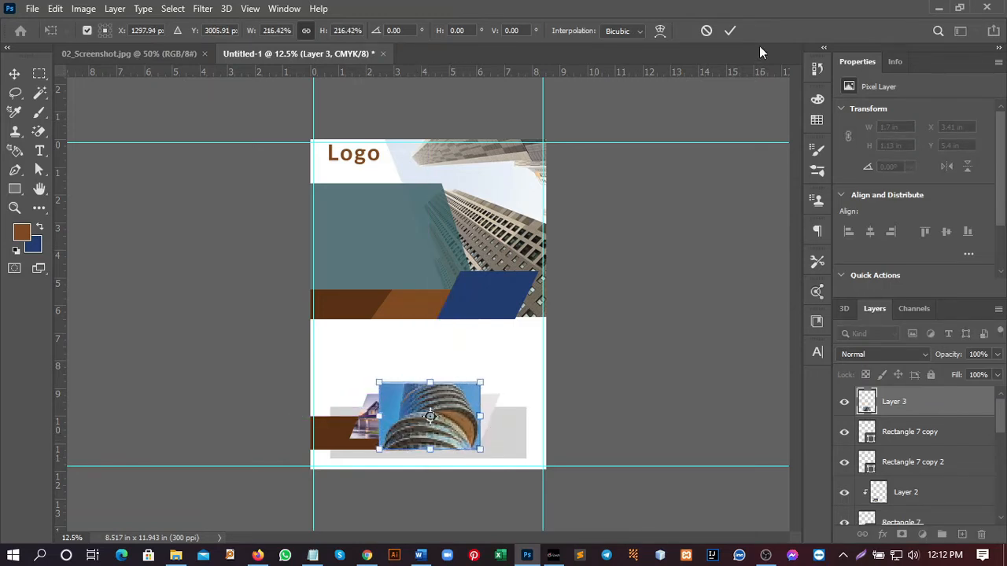
{"action": "left_click", "coordinate": [730, 31]}
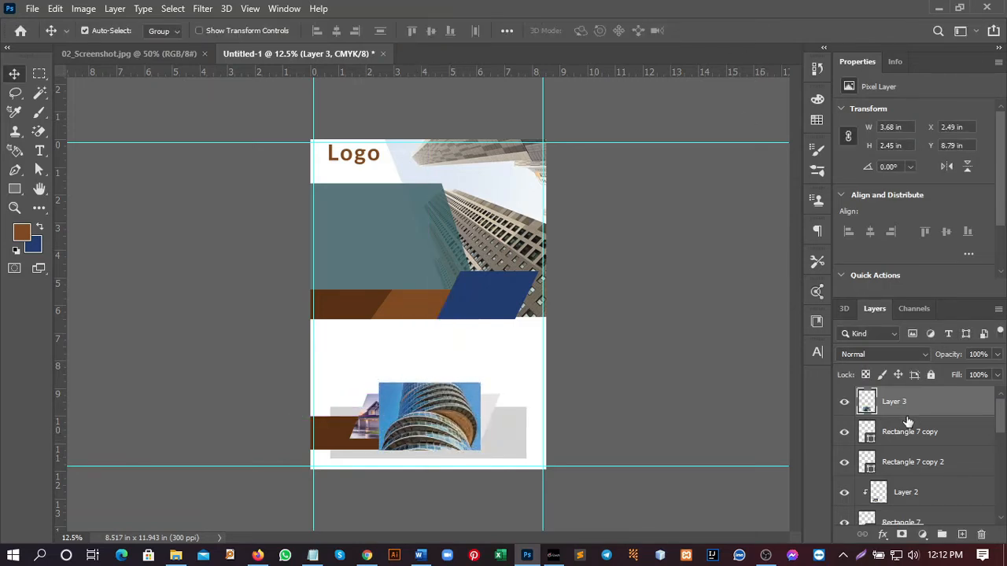
{"action": "left_click", "coordinate": [910, 415], "text": "alt"}
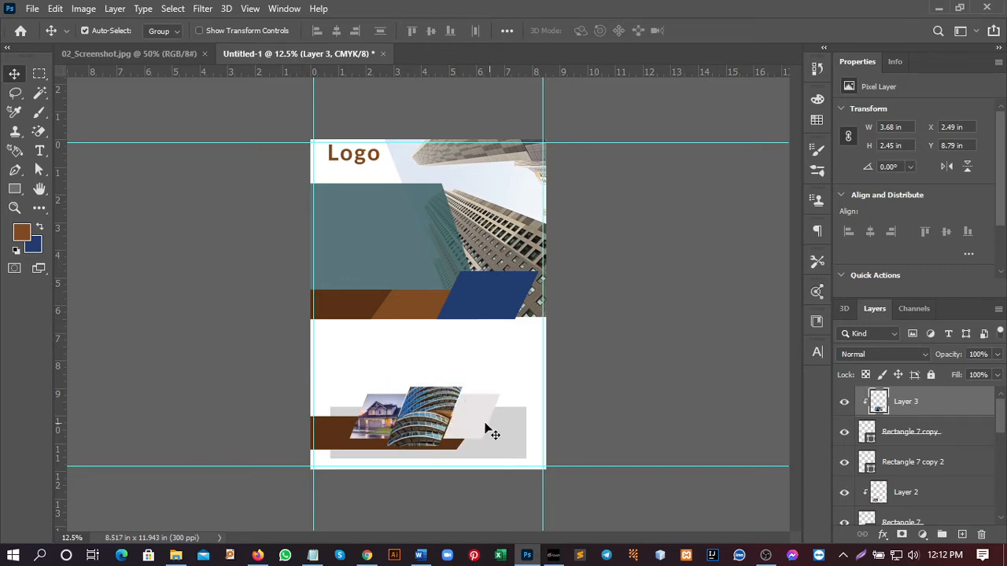
Select the right photo frame, switch to Firefox, and copy the small-town houses photo from Pixabay.
{"action": "left_click", "coordinate": [473, 425]}
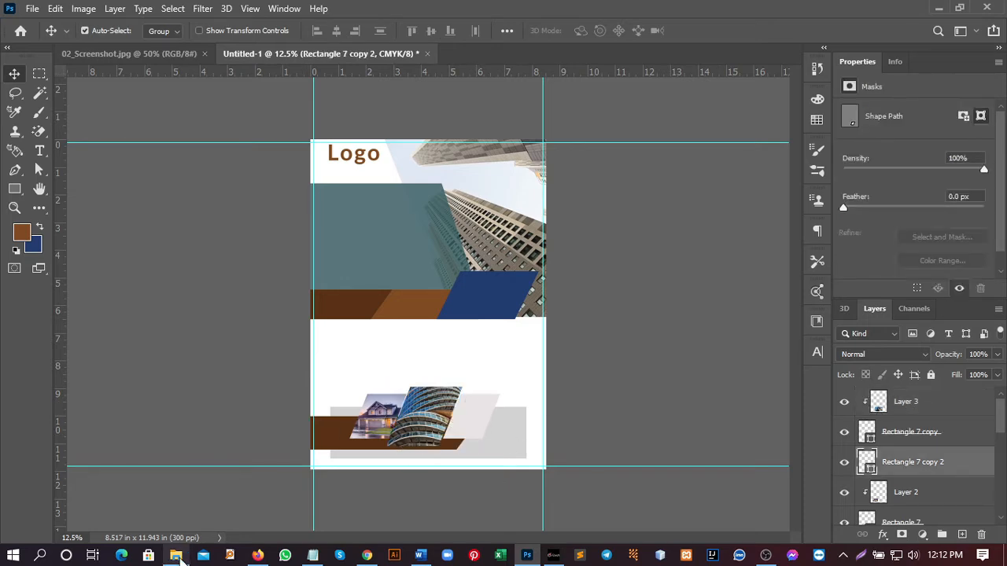
{"action": "left_click", "coordinate": [179, 556]}
{"action": "left_click", "coordinate": [258, 556]}
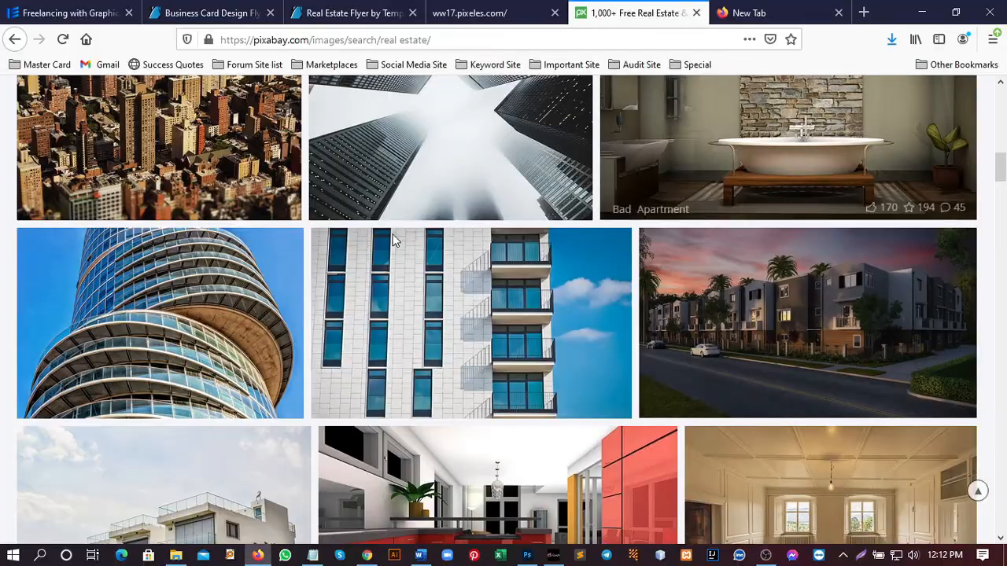
{"action": "scroll", "coordinate": [437, 364], "scroll_direction": "up", "scroll_amount": 5}
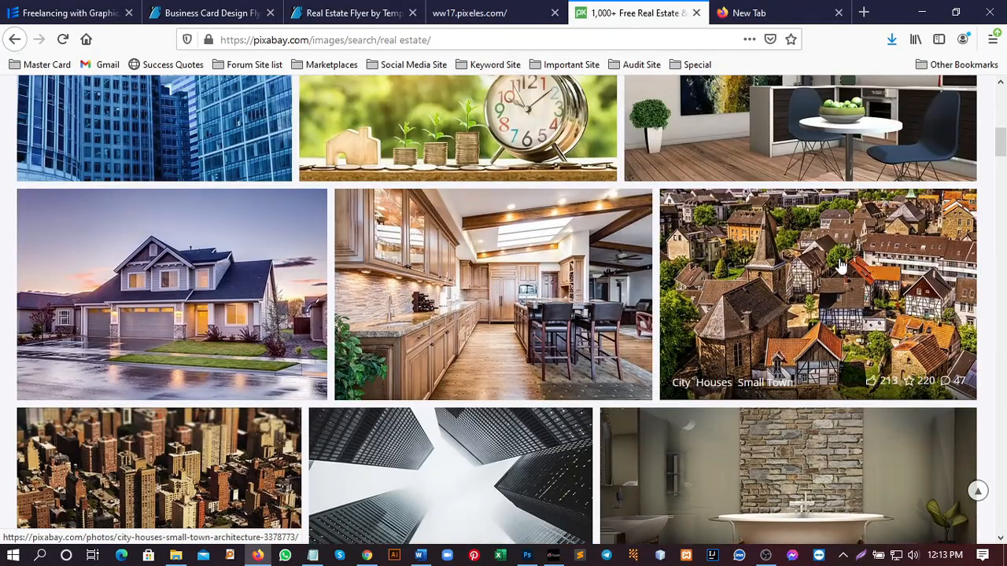
{"action": "right_click", "coordinate": [812, 333]}
{"action": "left_click", "coordinate": [854, 415]}
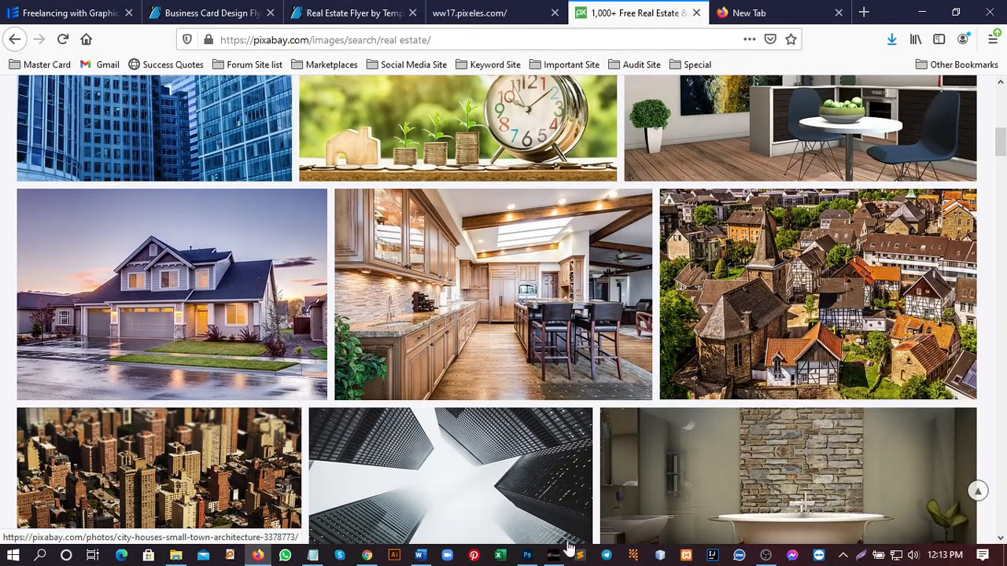
Switch to Photoshop, paste the copied village photo, scale it over the pale parallelogram beside the curved building, and clip it to that shape.
{"action": "left_click", "coordinate": [526, 556]}
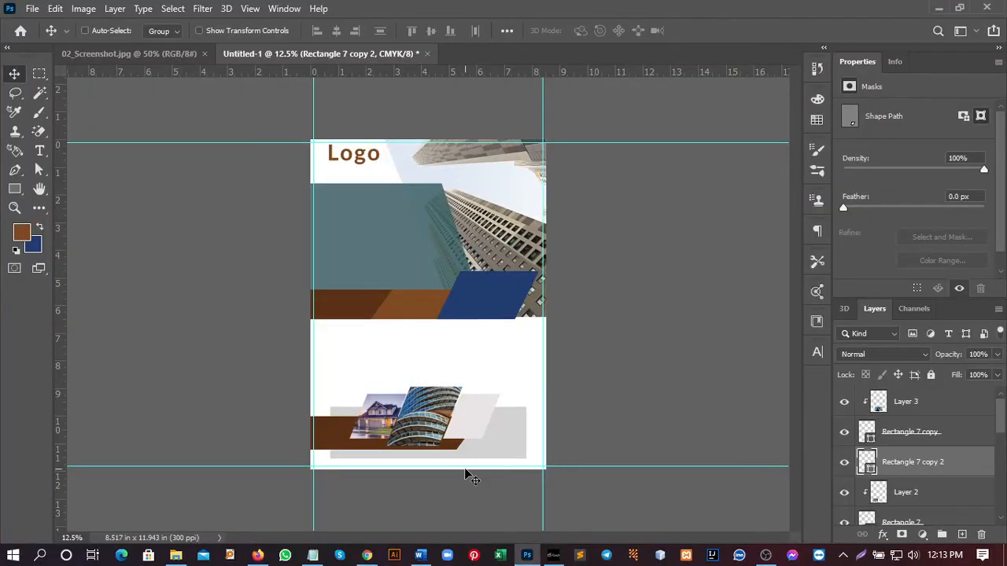
{"action": "key", "text": "ctrl+v"}
{"action": "left_click_drag", "start_coordinate": [416, 310], "coordinate": [512, 445]}
{"action": "key", "text": "ctrl+t"}
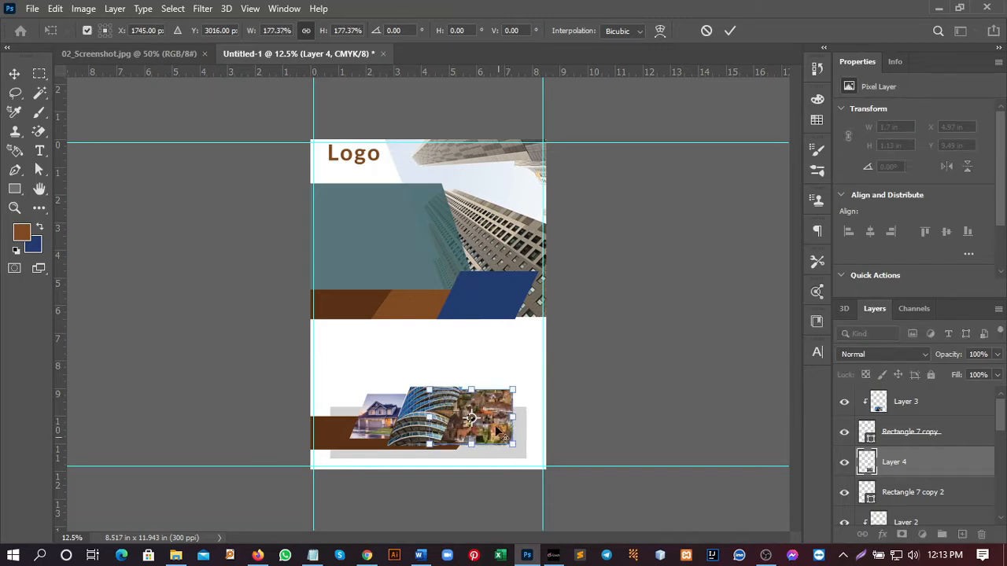
{"action": "left_click", "coordinate": [727, 32]}
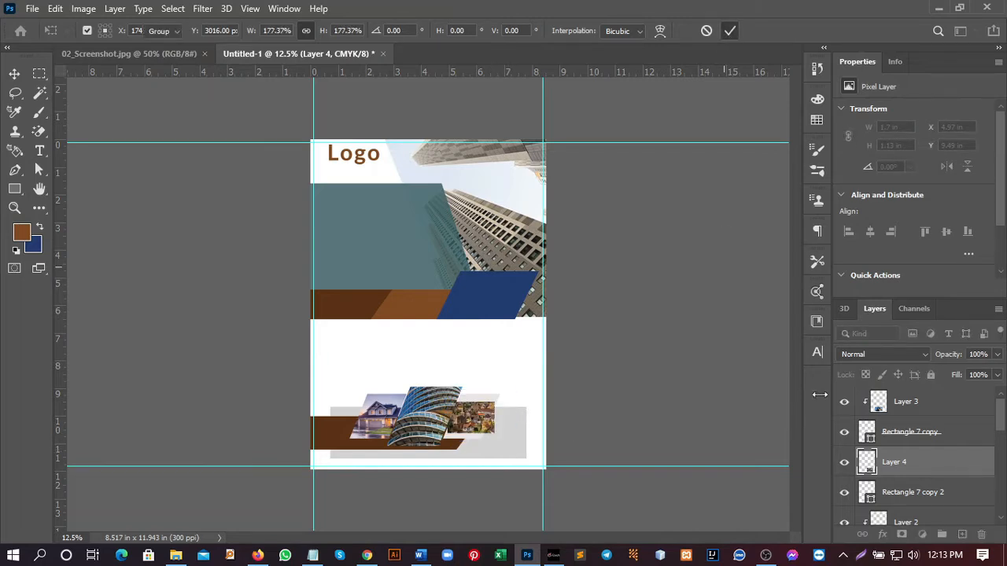
{"action": "left_click", "coordinate": [916, 476], "text": "alt"}
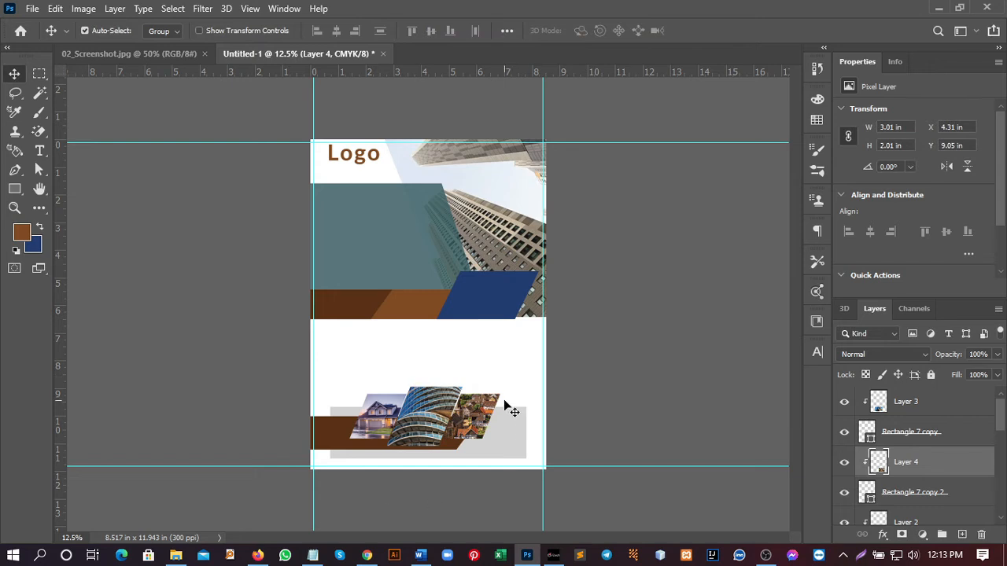
Check the reference flyer, and group the house photo (Layer 2) with its parallelogram shape (Rectangle 7).
{"action": "left_click", "coordinate": [144, 50]}
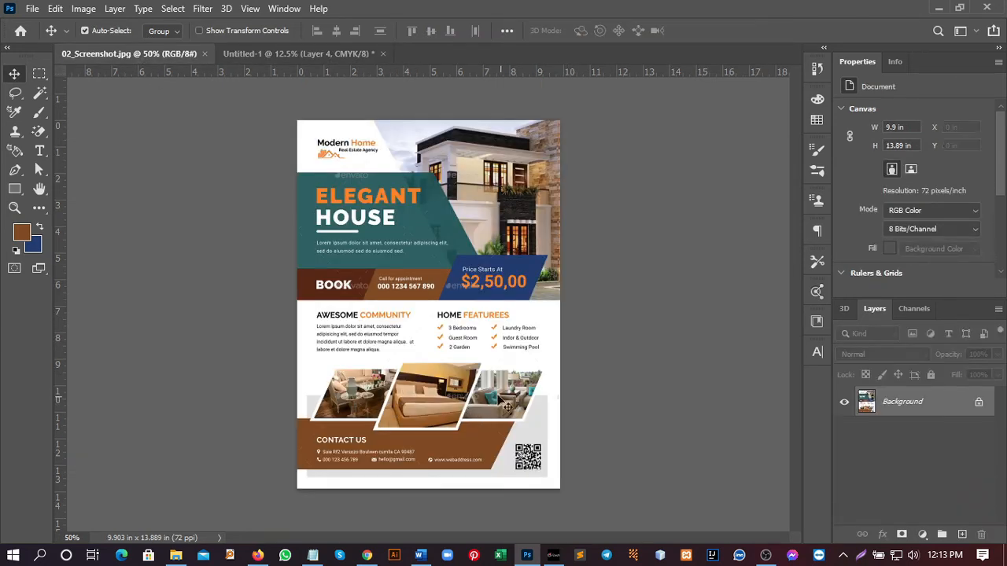
{"action": "left_click", "coordinate": [256, 53]}
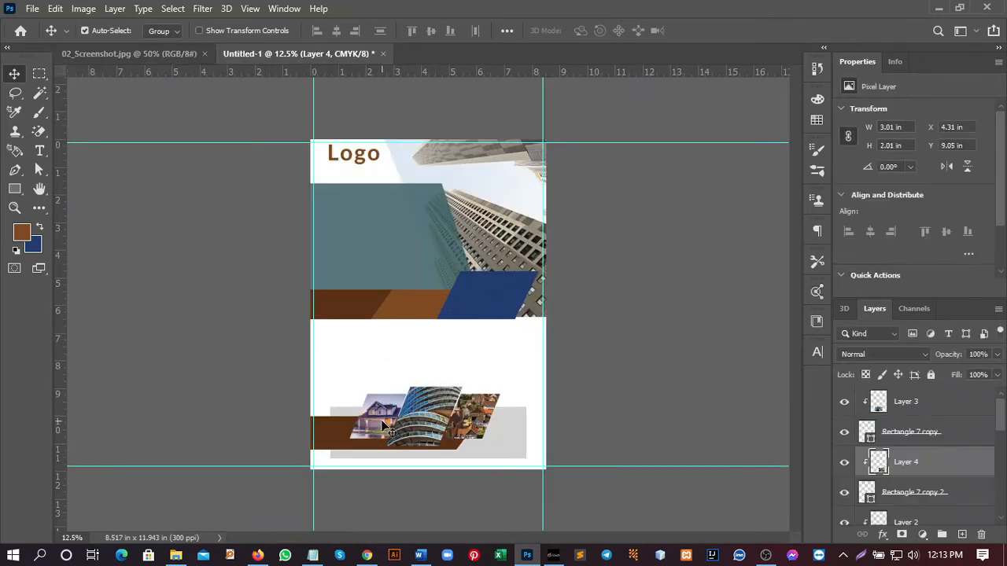
{"action": "left_click", "coordinate": [375, 413]}
{"action": "scroll", "coordinate": [902, 485], "scroll_direction": "down", "scroll_amount": 2}
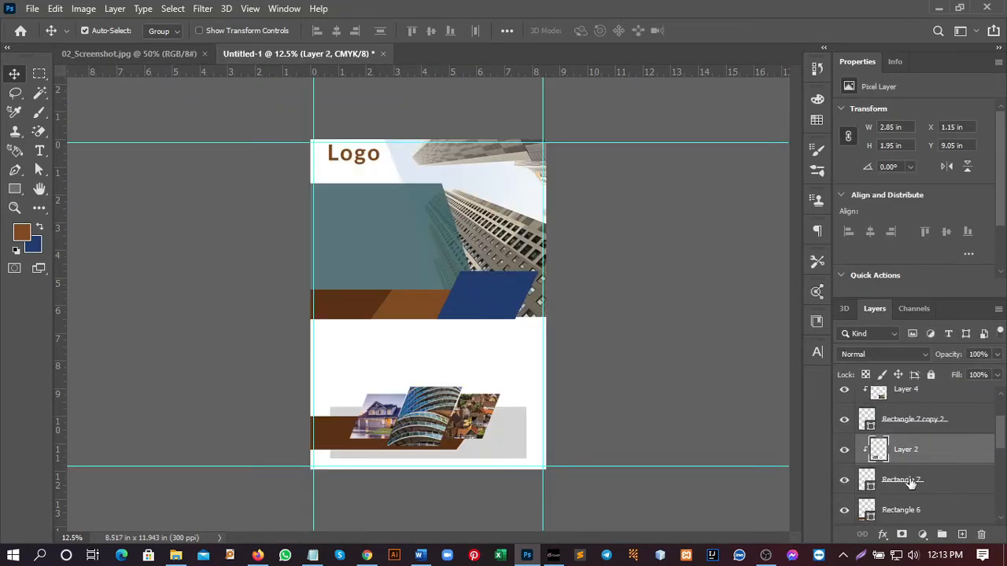
{"action": "left_click", "coordinate": [845, 482]}
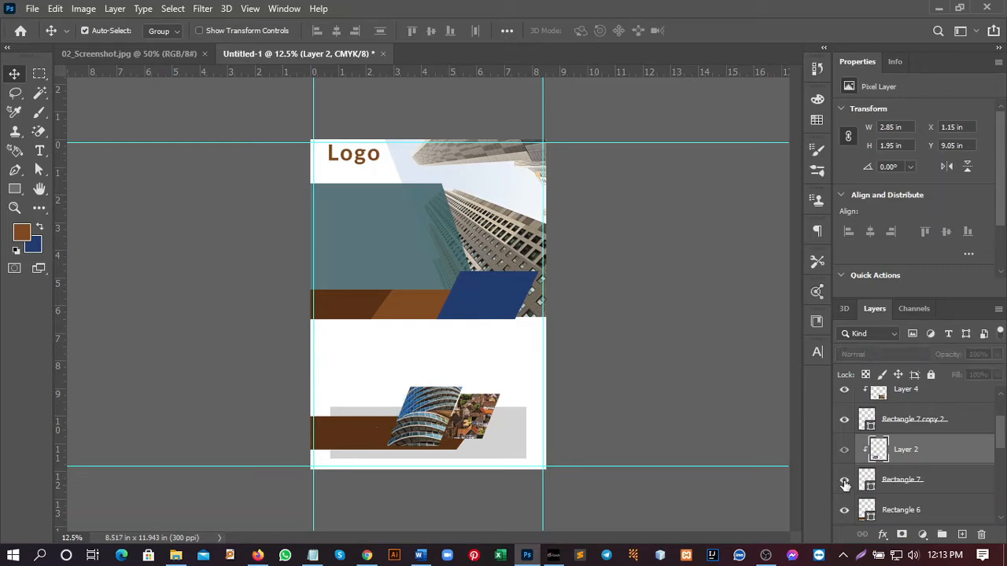
{"action": "left_click", "coordinate": [845, 483]}
{"action": "left_click", "coordinate": [903, 481], "text": "ctrl"}
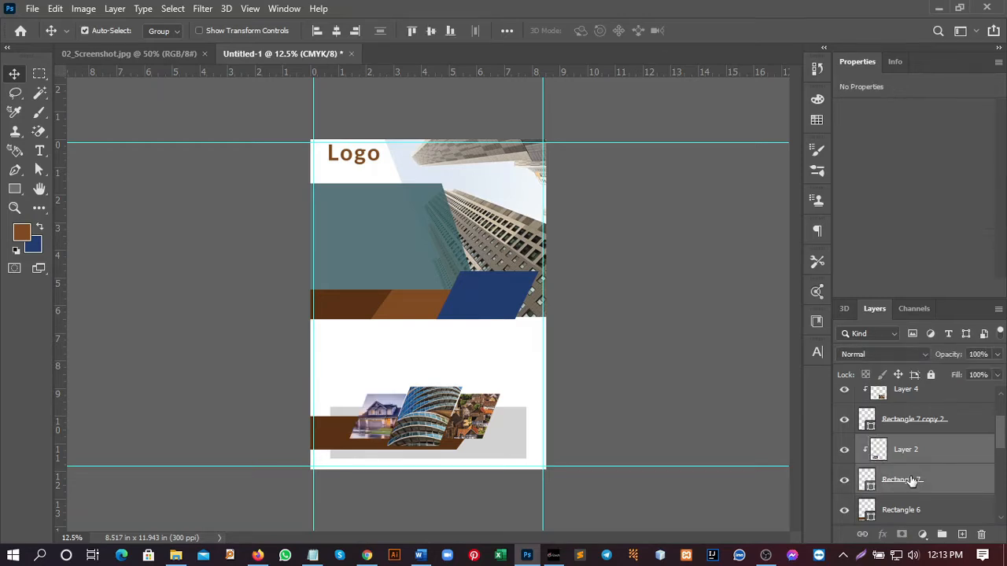
{"action": "key", "text": "ctrl+g"}
Group the village photo (Layer 4) with its parallelogram shape (Rectangle 7 copy 2).
{"action": "scroll", "coordinate": [907, 477], "scroll_direction": "up", "scroll_amount": 2}
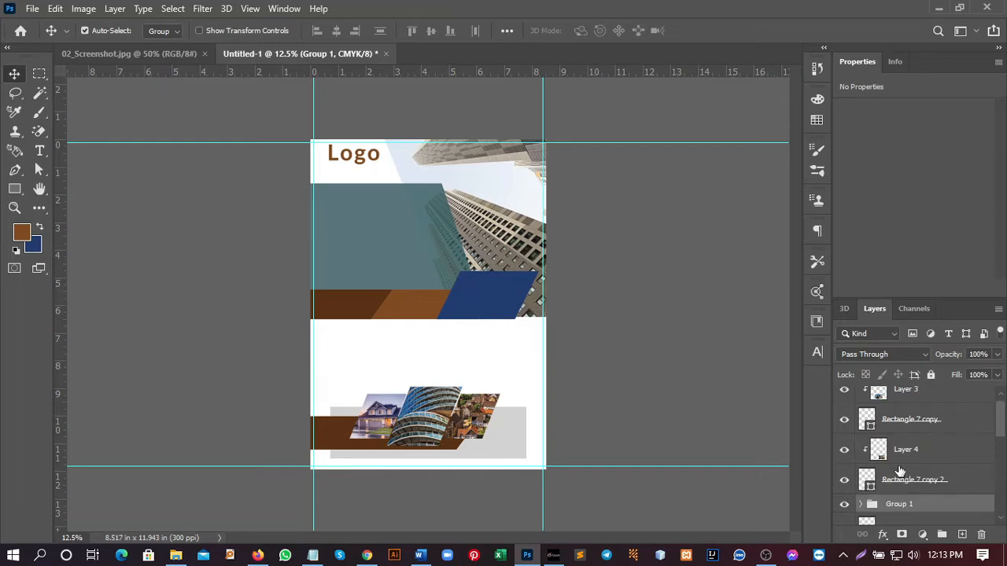
{"action": "left_click", "coordinate": [903, 462]}
{"action": "left_click", "coordinate": [900, 484], "text": "ctrl"}
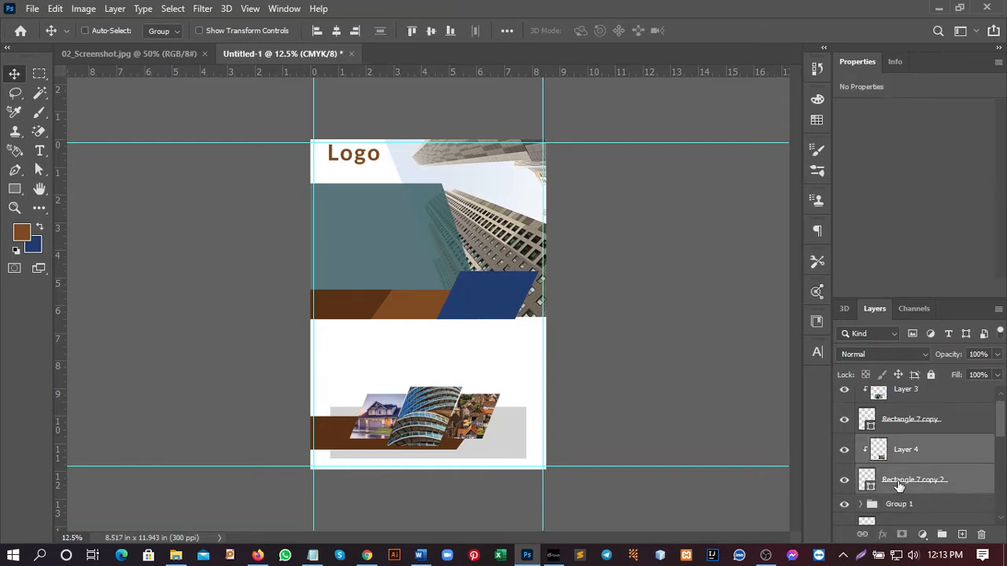
{"action": "key", "text": "ctrl+g"}
Group the curved building photo (Layer 3) with its shape (Rectangle 7 copy) and toggle the group's visibility to check it.
{"action": "left_click", "coordinate": [908, 407]}
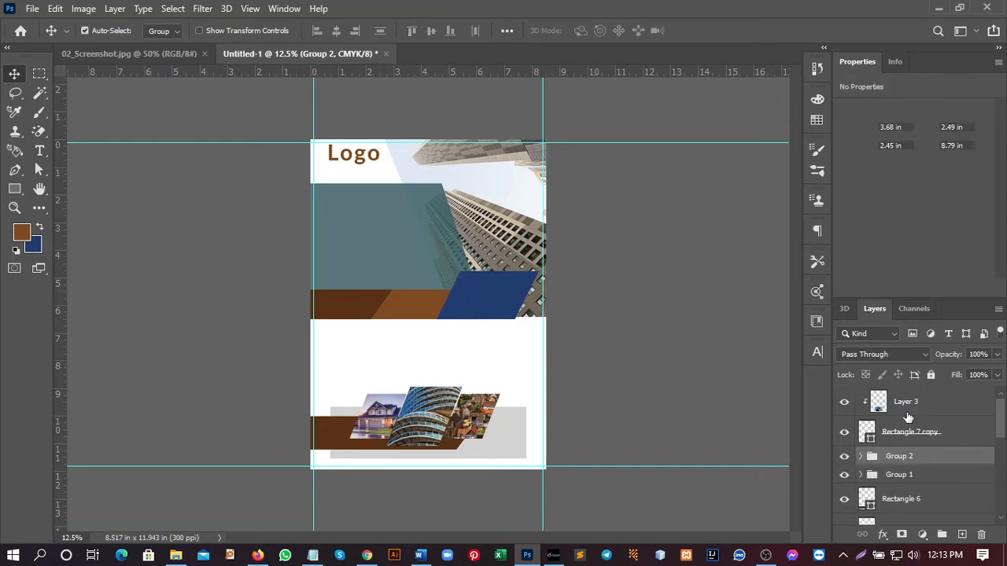
{"action": "left_click", "coordinate": [908, 434], "text": "ctrl"}
{"action": "key", "text": "ctrl+g"}
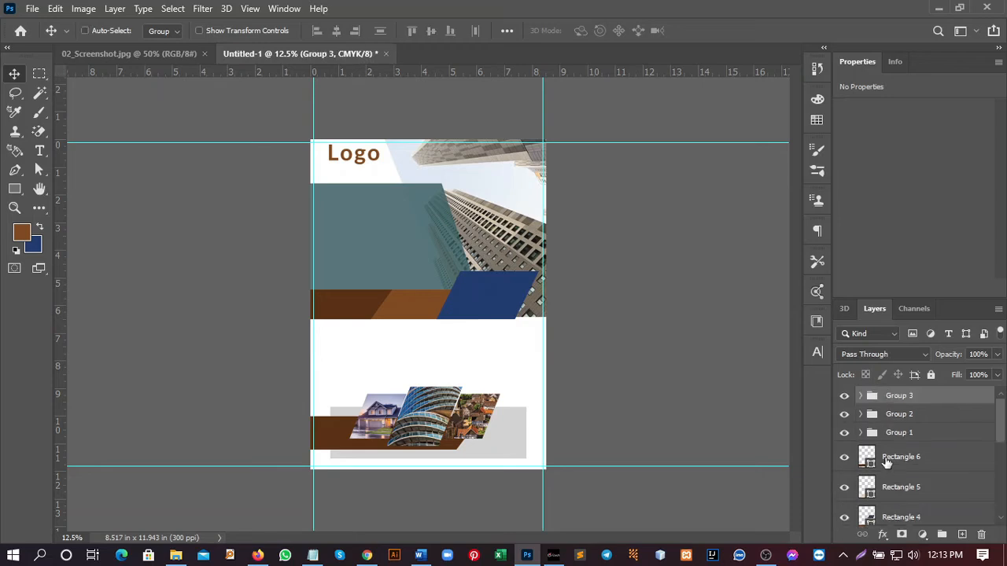
{"action": "left_click", "coordinate": [845, 397]}
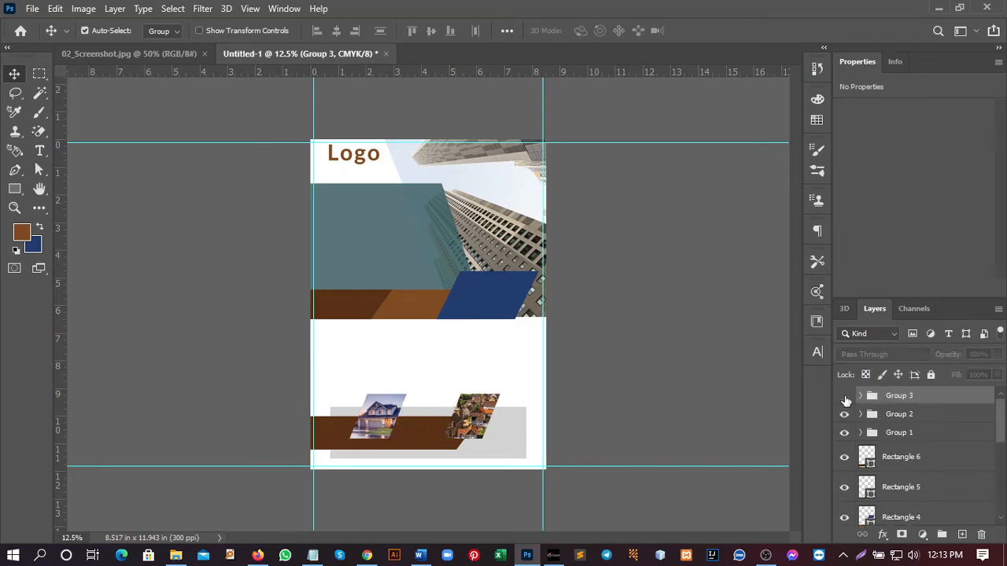
{"action": "left_click", "coordinate": [845, 396]}
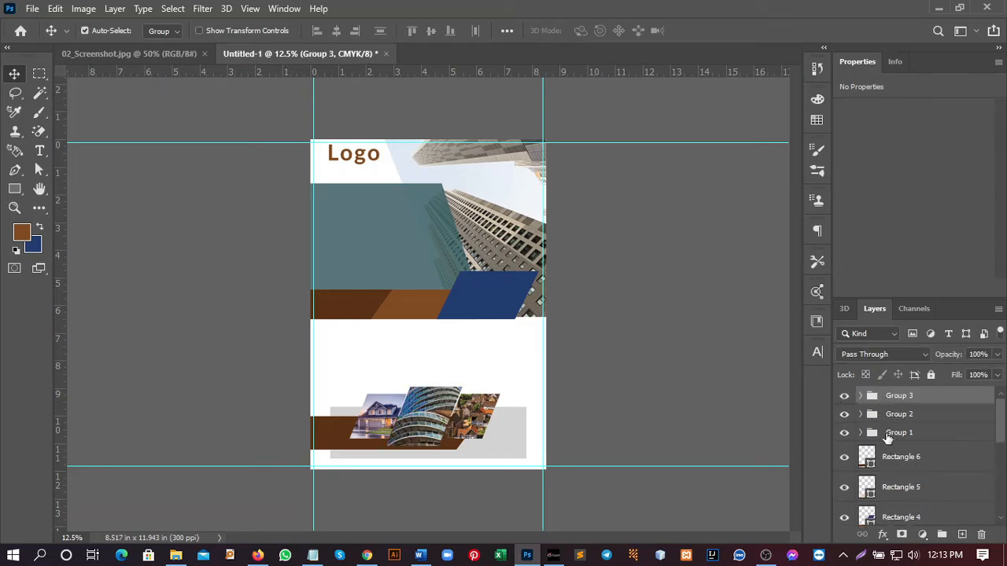
Add an outside Stroke effect to the house photo's group, coloured #eaefea with a size of 21 px.
{"action": "left_click", "coordinate": [887, 435]}
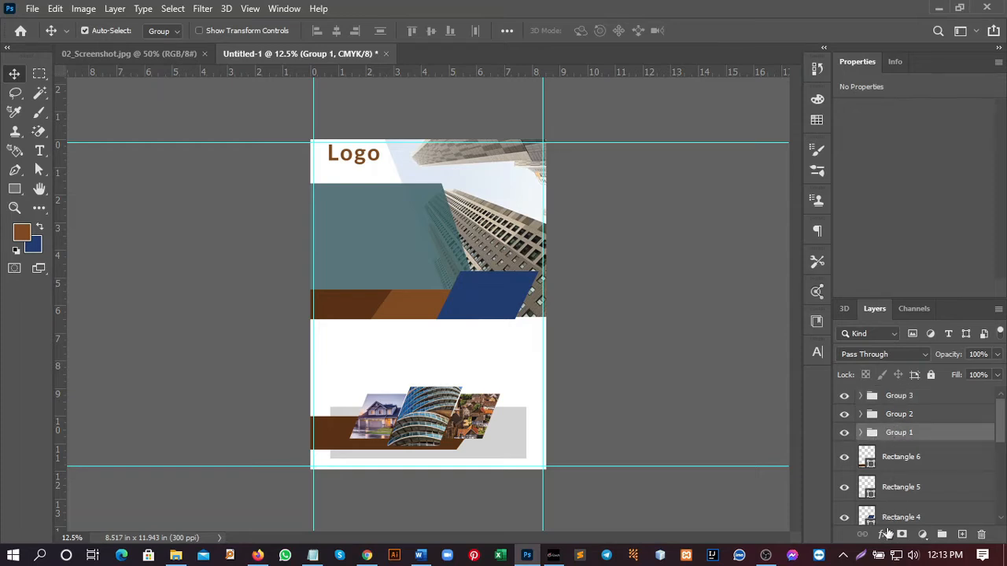
{"action": "left_click", "coordinate": [886, 535]}
{"action": "left_click", "coordinate": [917, 418]}
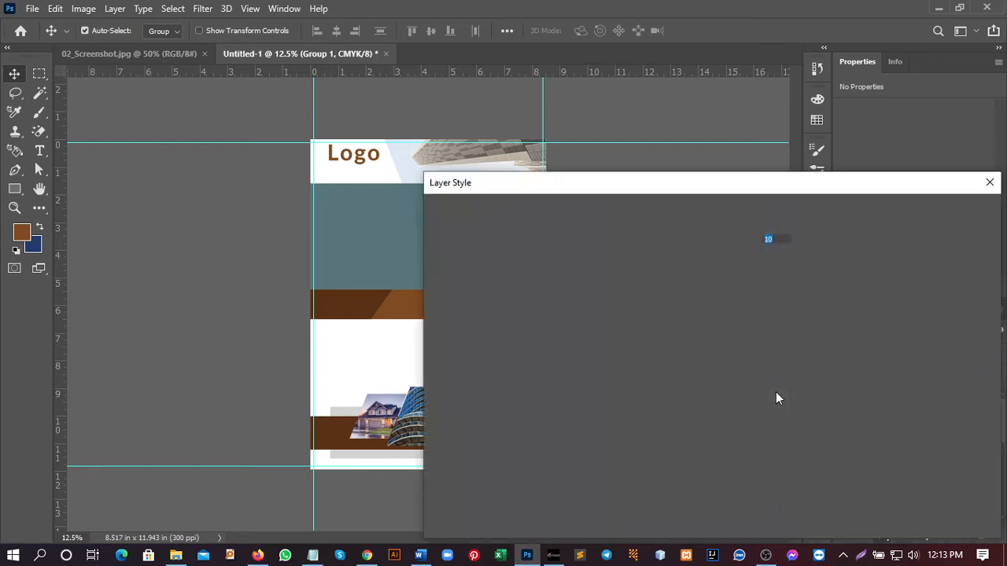
{"action": "left_click", "coordinate": [666, 347]}
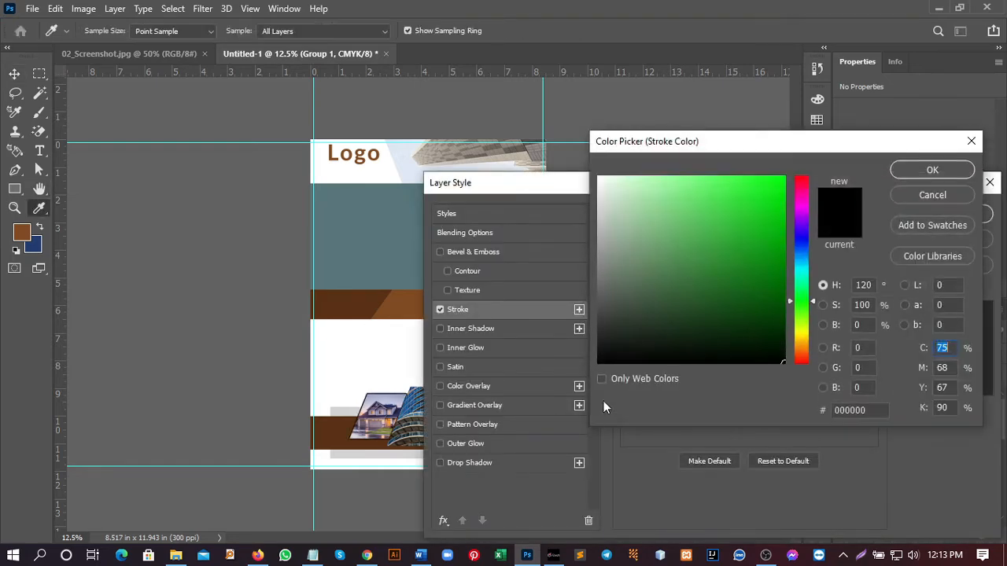
{"action": "left_click", "coordinate": [599, 190]}
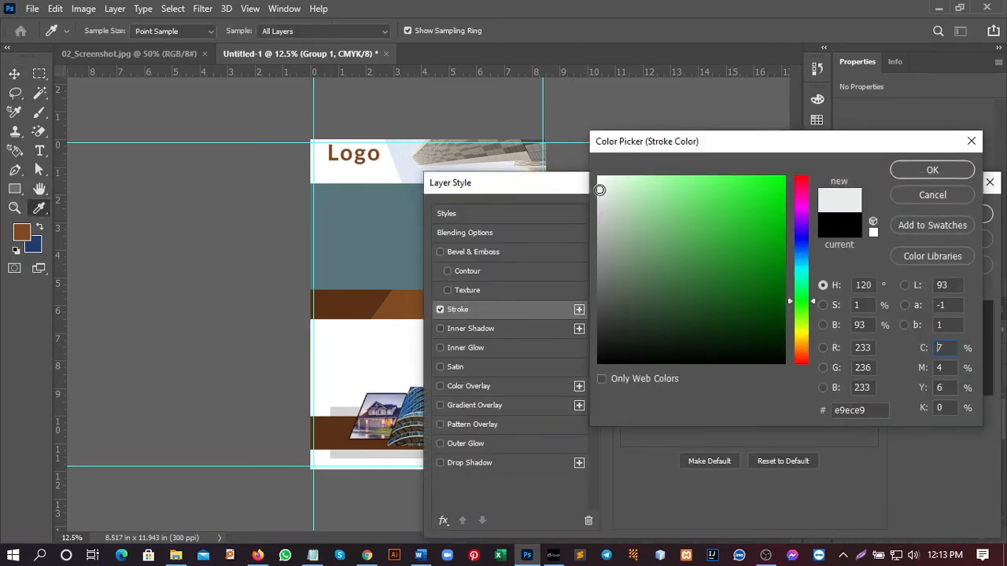
{"action": "left_click", "coordinate": [600, 188]}
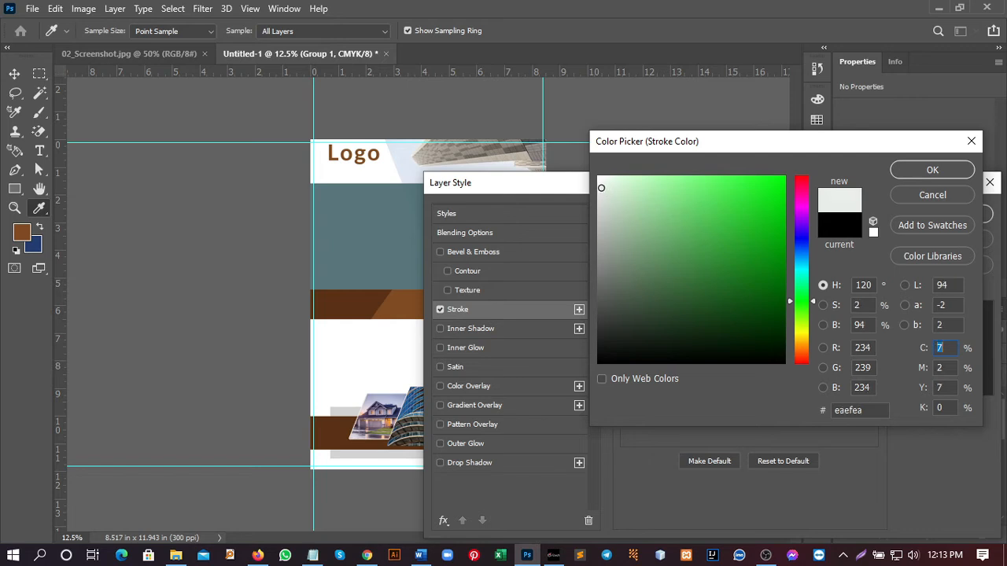
{"action": "left_click", "coordinate": [903, 174]}
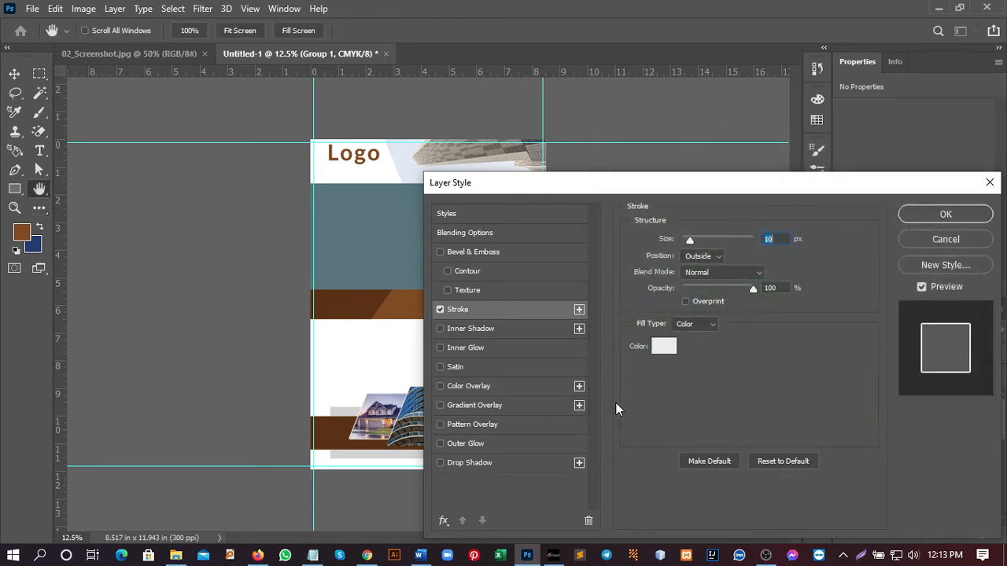
{"action": "left_click_drag", "start_coordinate": [689, 241], "coordinate": [694, 239]}
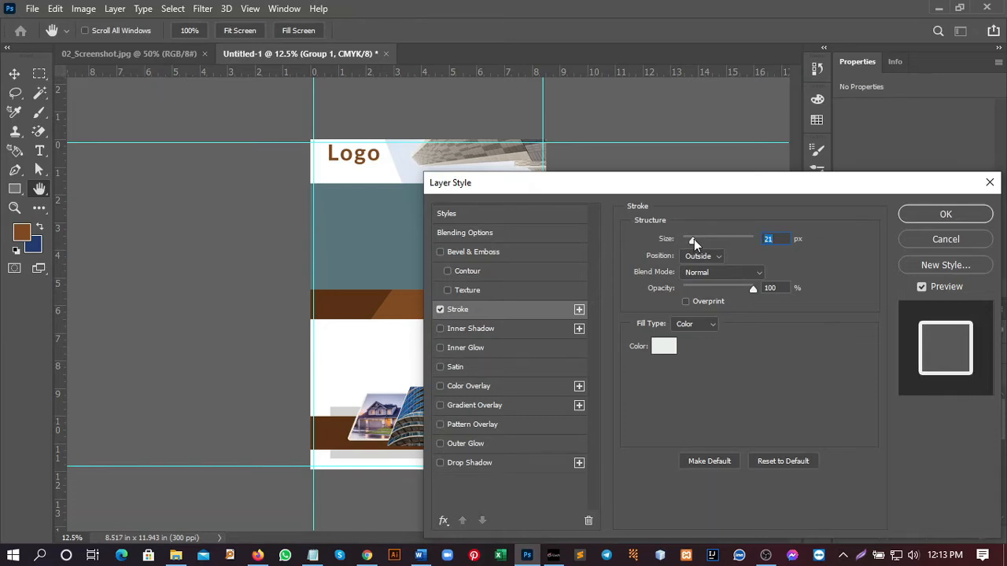
{"action": "left_click", "coordinate": [905, 221]}
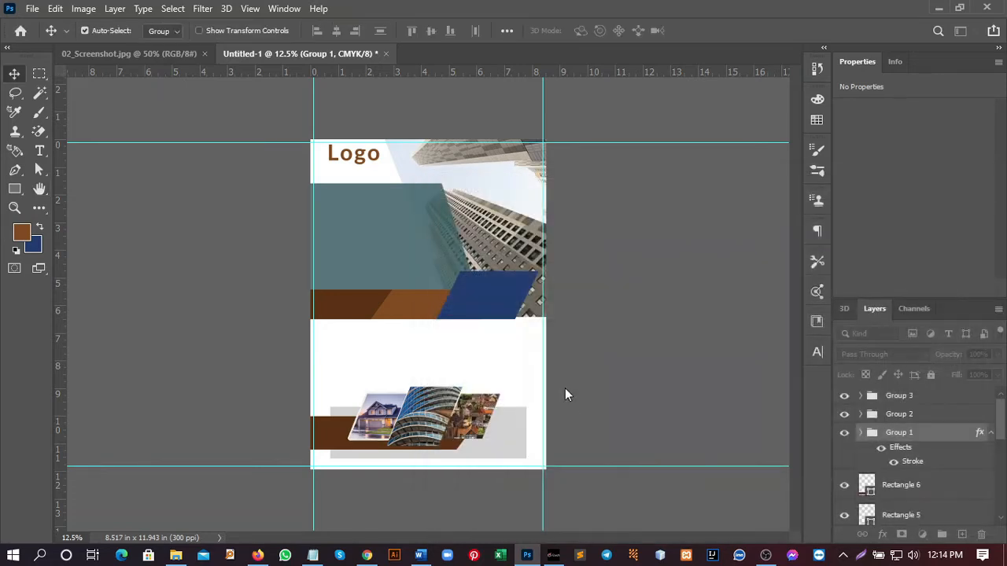
Copy the stroke layer style from the house photo's group onto the curved building's group (Group 3).
{"action": "key", "text": "ctrl"}
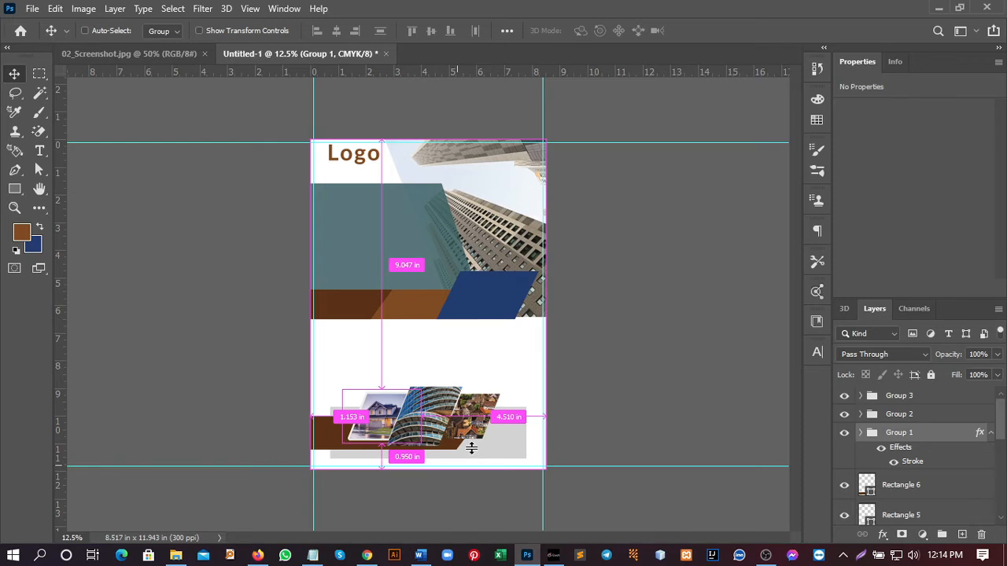
{"action": "key", "text": "ctrl+1"}
{"action": "key", "text": "space"}
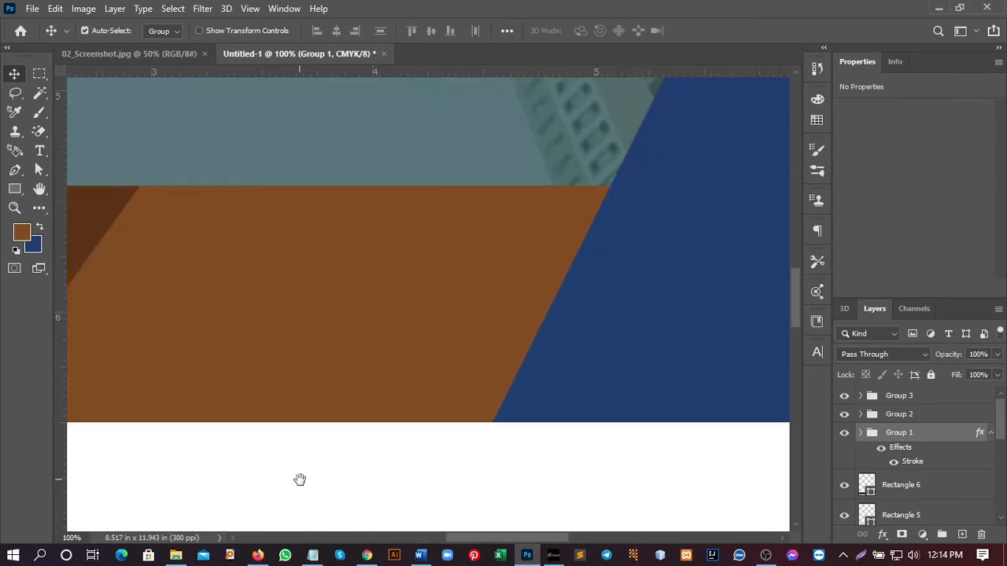
{"action": "left_click_drag", "start_coordinate": [299, 480], "coordinate": [452, 205]}
{"action": "left_click_drag", "start_coordinate": [339, 404], "coordinate": [416, 299]}
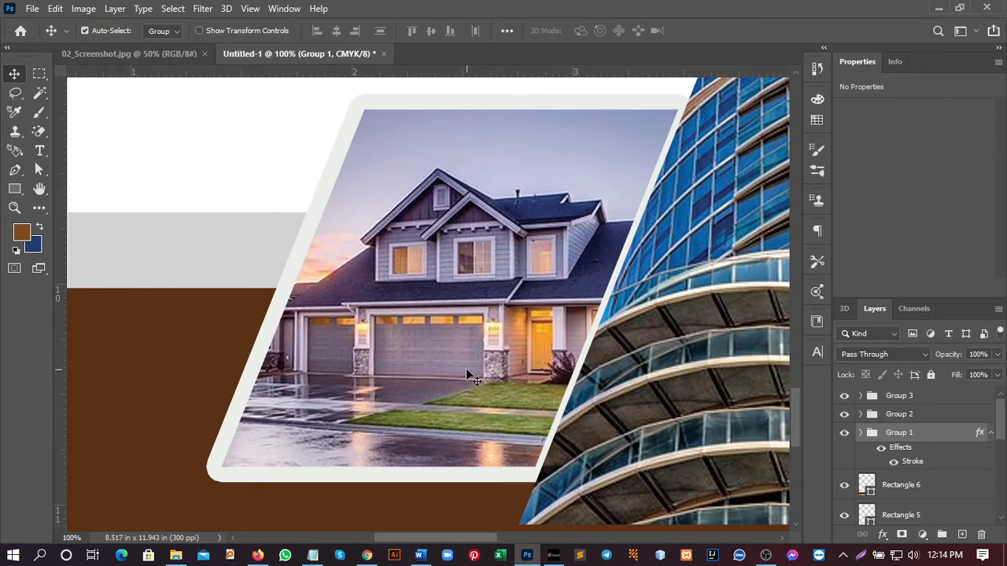
{"action": "scroll", "coordinate": [467, 375], "scroll_direction": "down", "scroll_amount": 5}
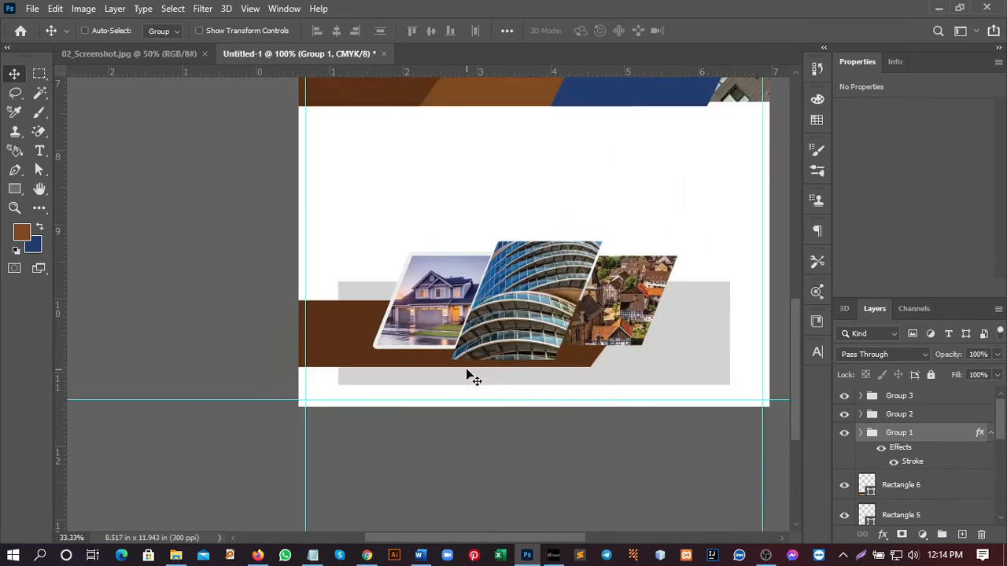
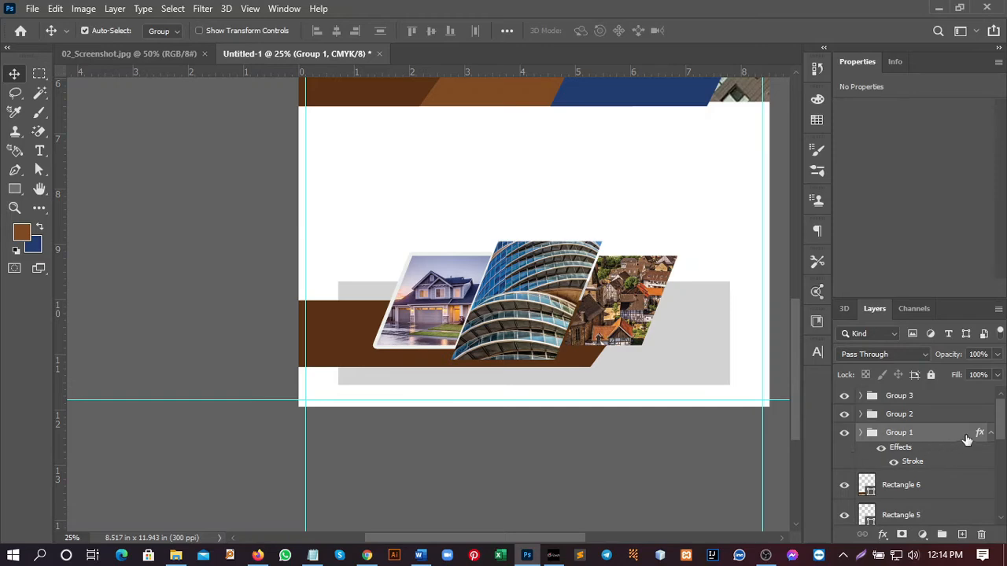
{"action": "right_click", "coordinate": [930, 433]}
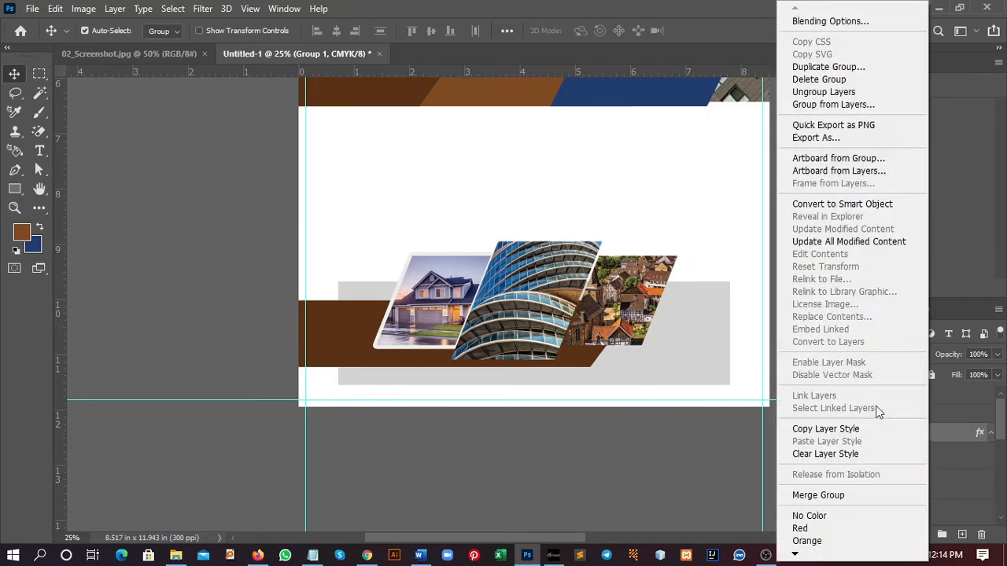
{"action": "left_click", "coordinate": [826, 429]}
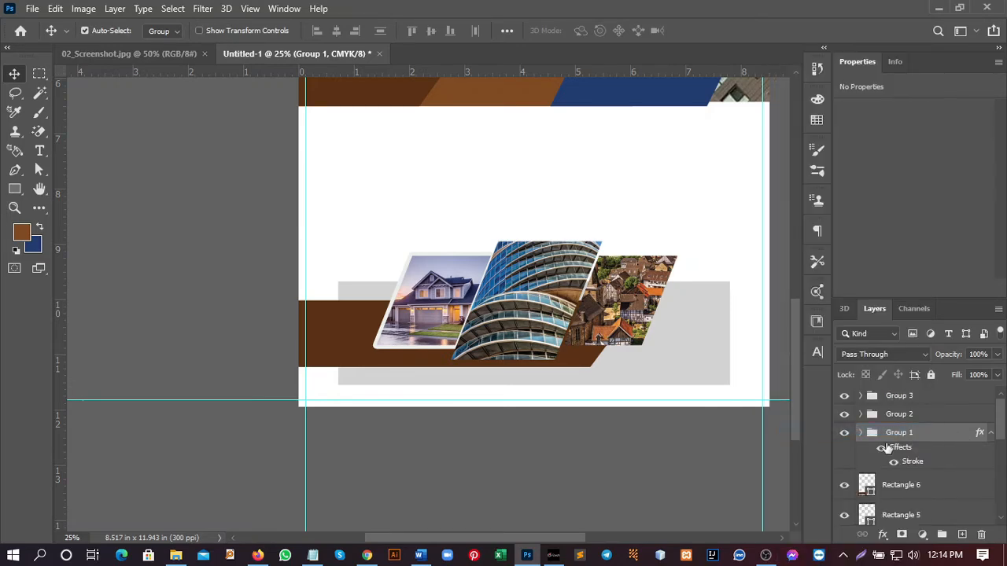
{"action": "left_click", "coordinate": [893, 397]}
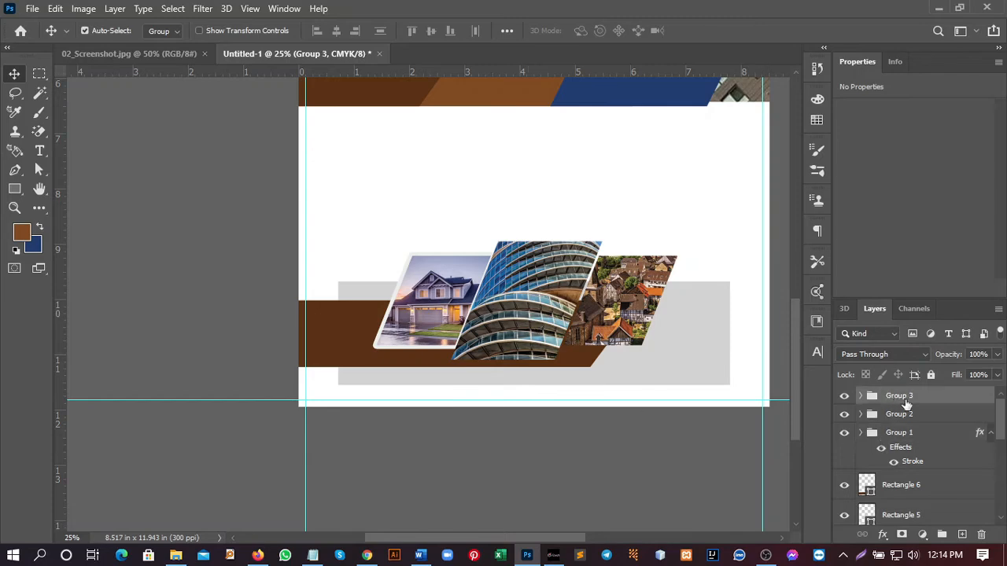
{"action": "right_click", "coordinate": [928, 402]}
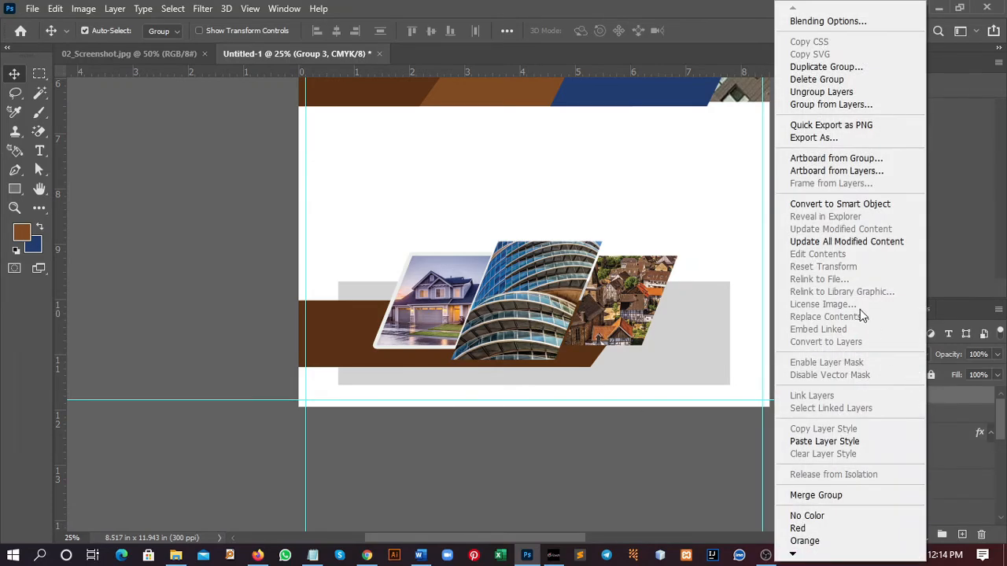
{"action": "left_click", "coordinate": [832, 441]}
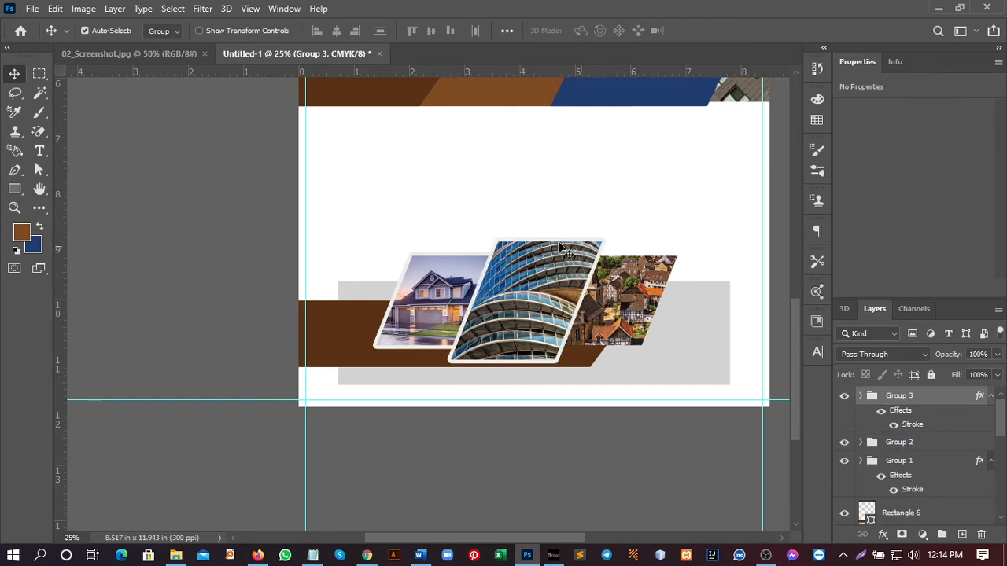
Paste the copied stroke layer style onto the village photo's group (Group 2).
{"action": "left_click", "coordinate": [634, 316]}
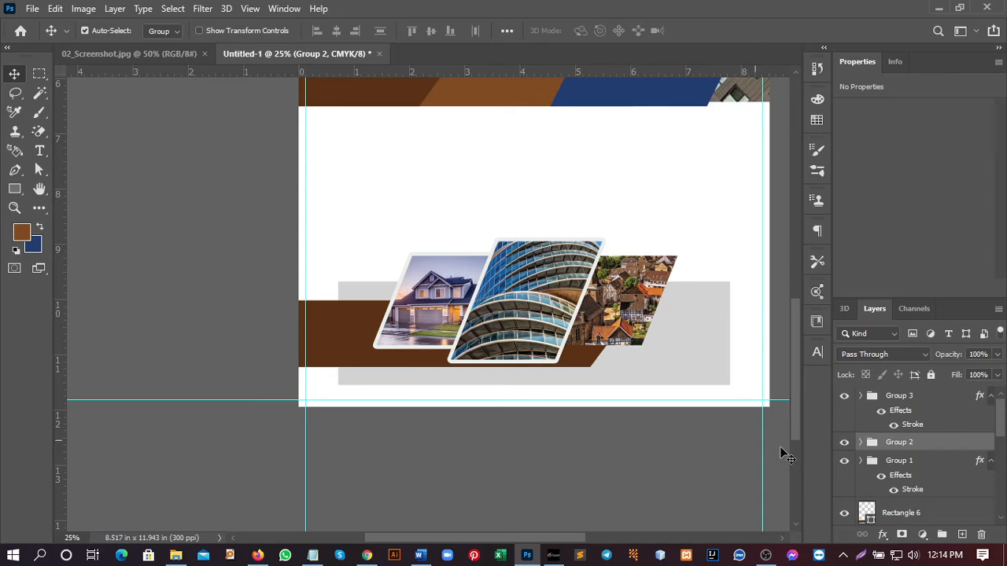
{"action": "right_click", "coordinate": [916, 446]}
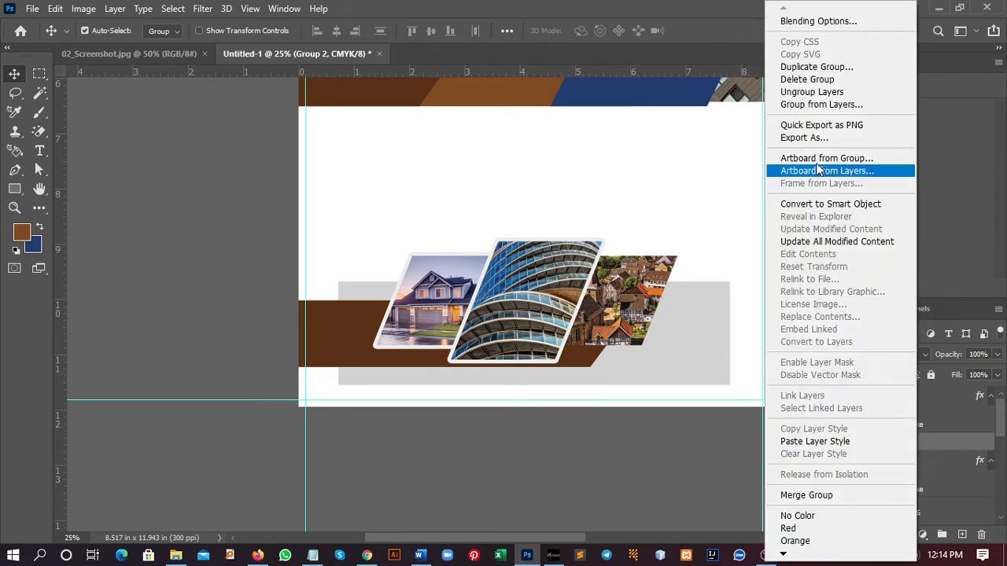
{"action": "left_click", "coordinate": [820, 443]}
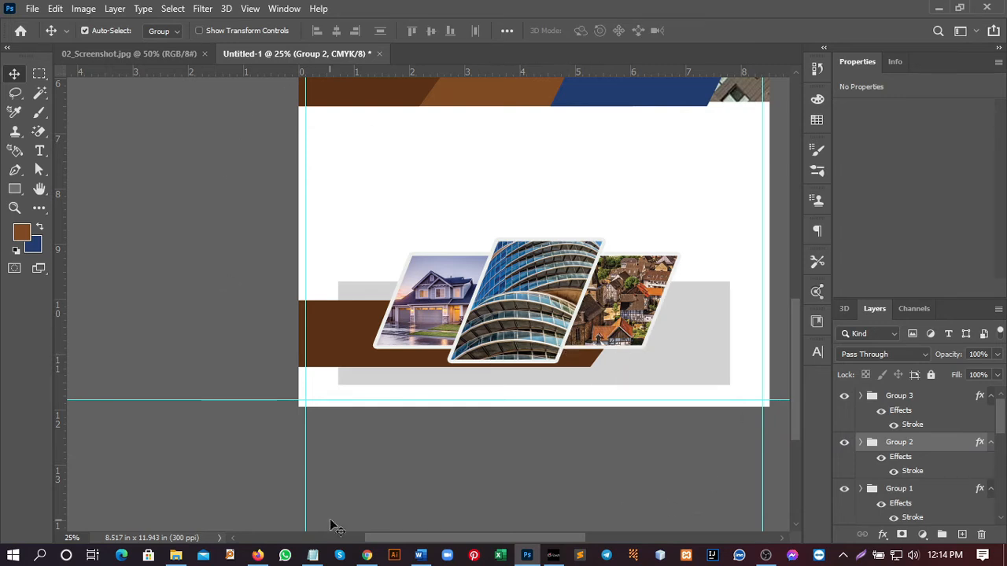
Check the reference flyer's QR code, switch to Firefox and search Google for "qr code generator".
{"action": "left_click", "coordinate": [130, 55]}
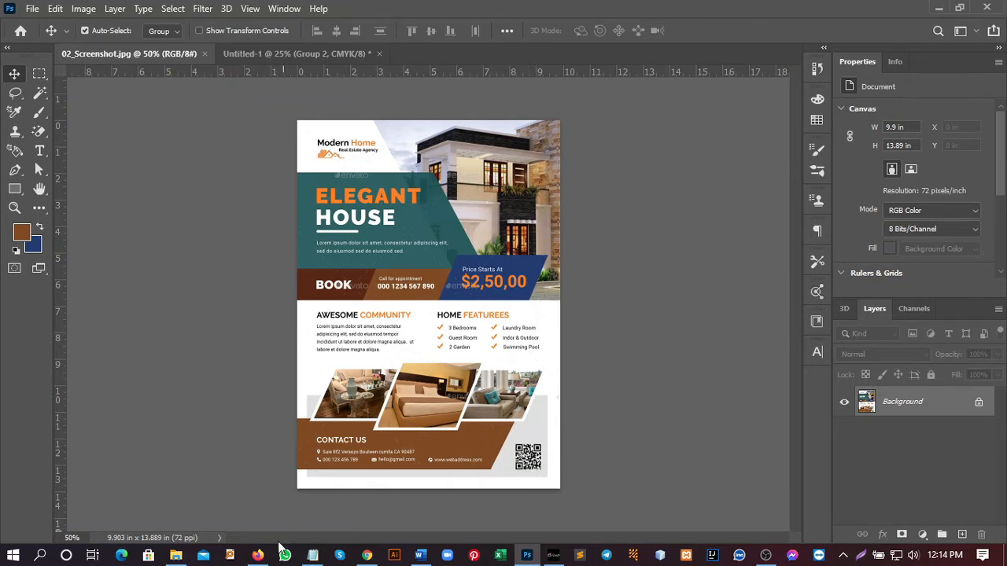
{"action": "left_click", "coordinate": [258, 555]}
{"action": "left_click", "coordinate": [652, 37]}
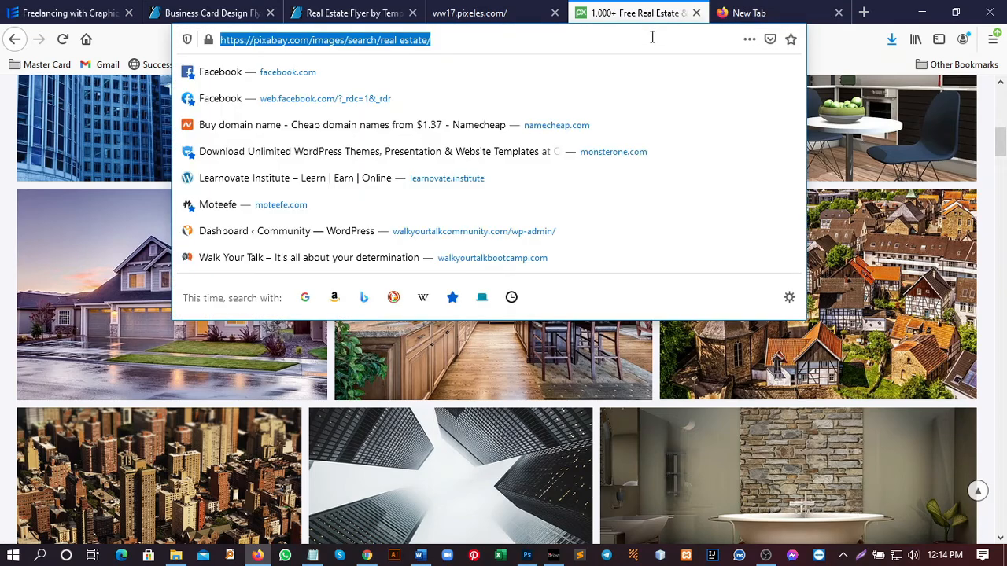
{"action": "type", "text": "qr"}
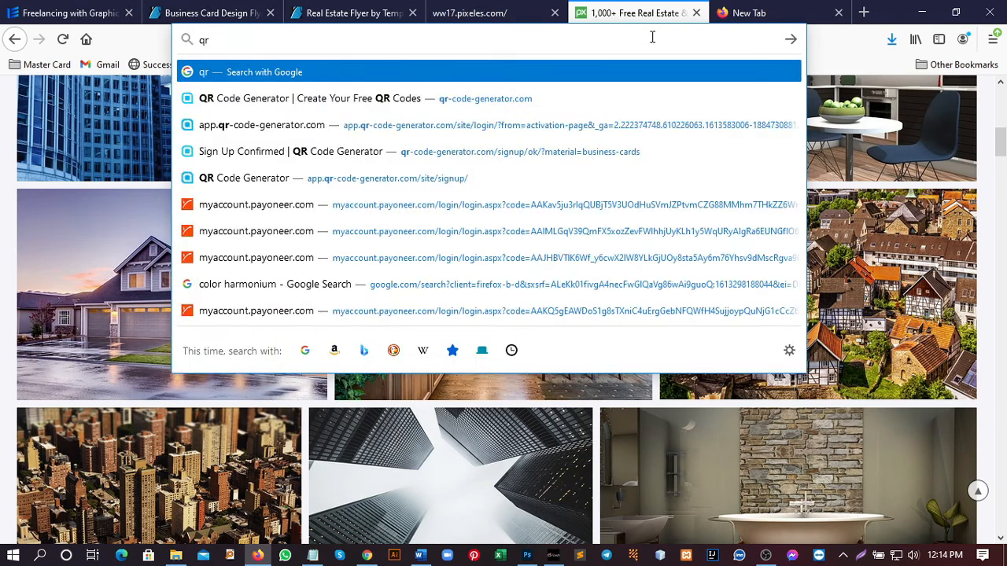
{"action": "type", "text": " code generat"}
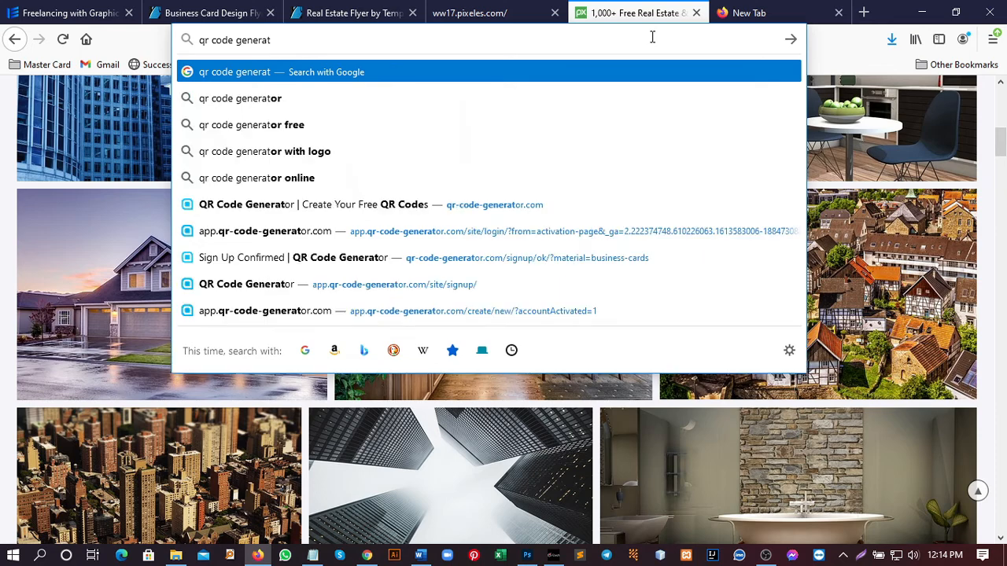
{"action": "key", "text": "BackSpace"}
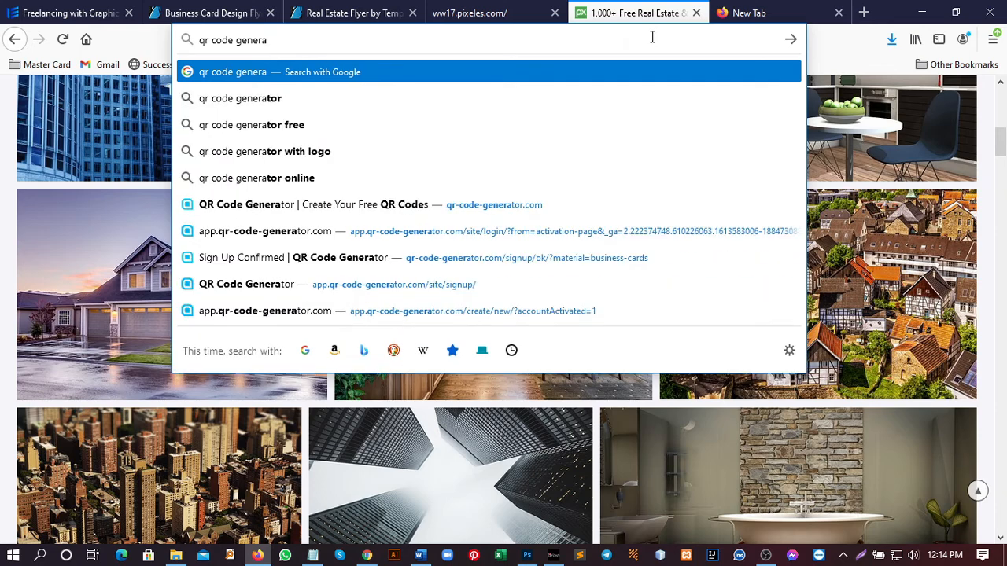
{"action": "type", "text": "tor"}
{"action": "key", "text": "Return"}
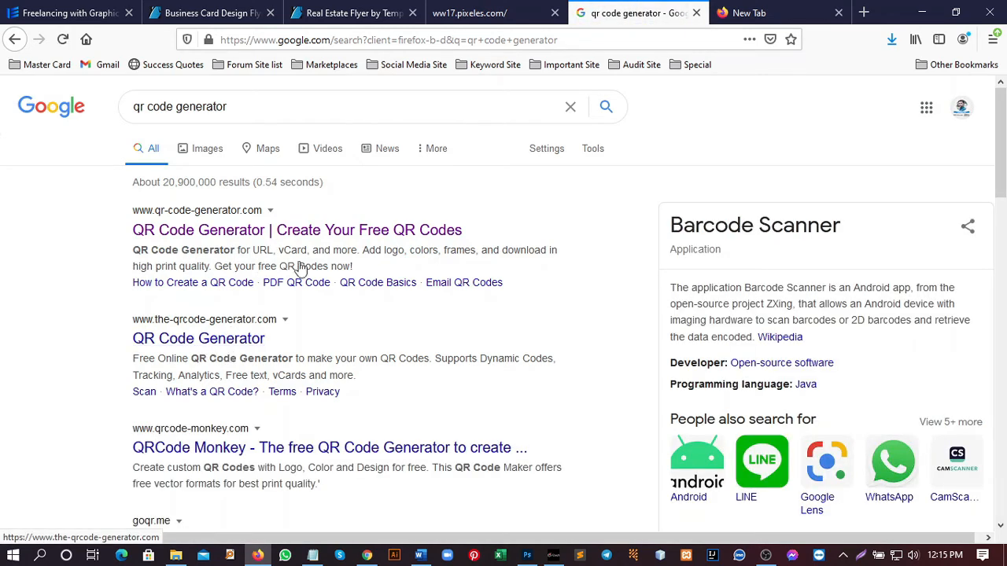
Try to open the QR code generator site goqr.me in the browser.
{"action": "left_click", "coordinate": [373, 44]}
{"action": "type", "text": "gorq"}
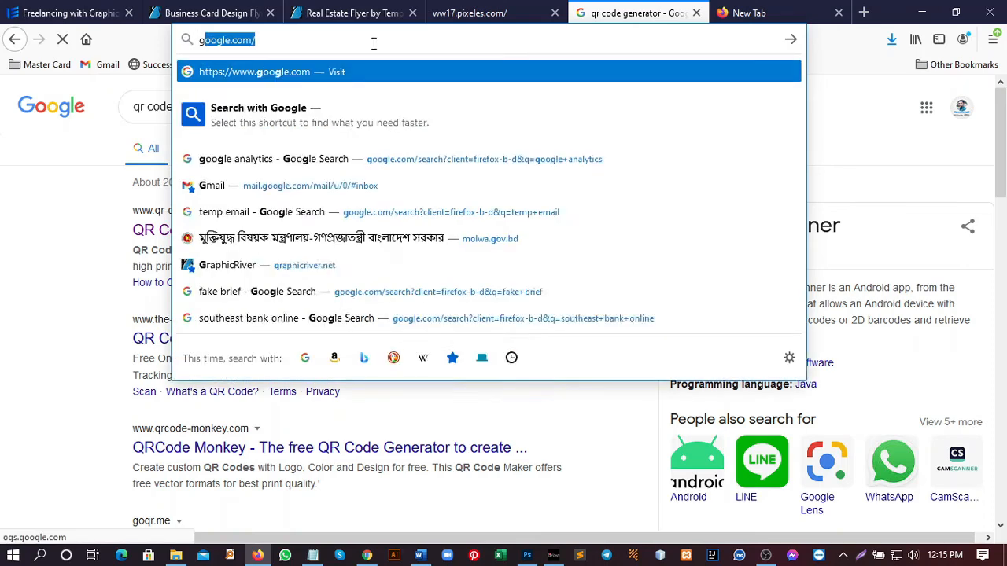
{"action": "type", "text": "r"}
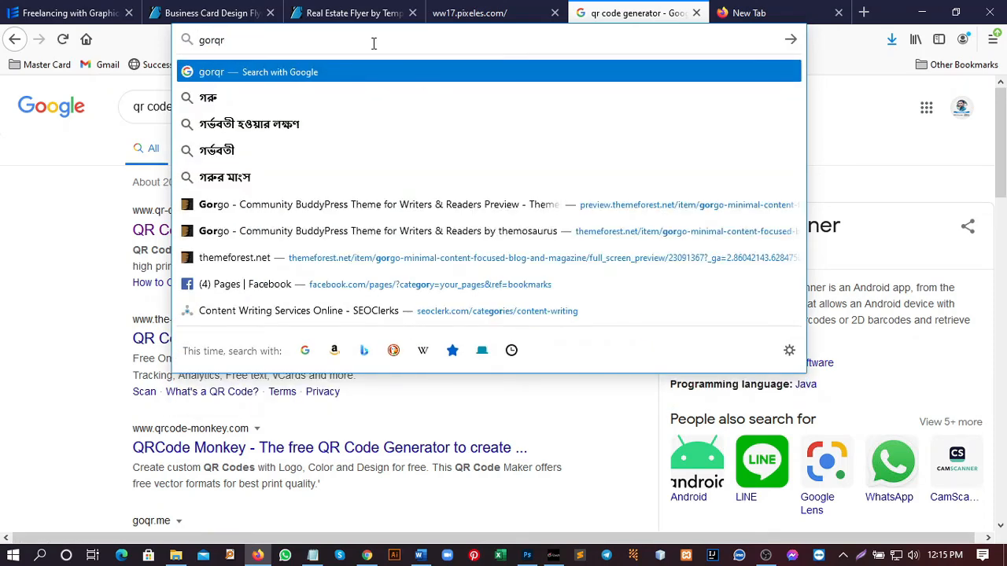
{"action": "type", "text": ".me"}
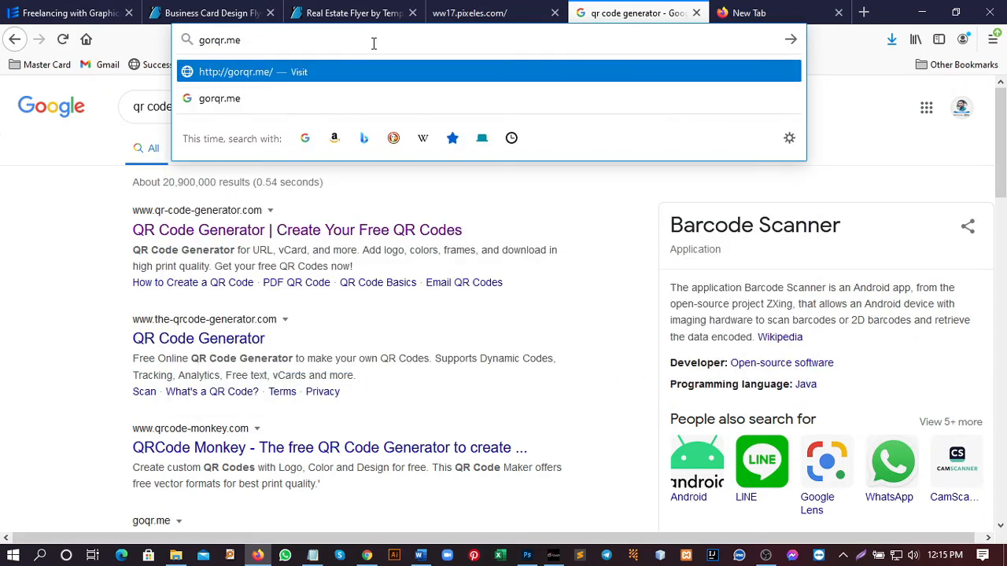
{"action": "key", "text": "Return"}
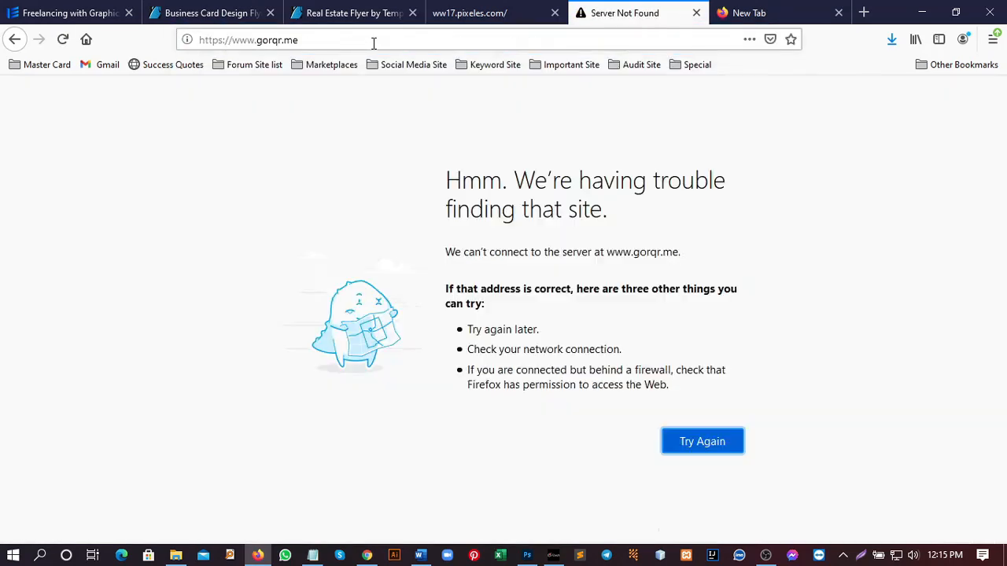
{"action": "left_click", "coordinate": [276, 40]}
{"action": "left_click", "coordinate": [274, 40]}
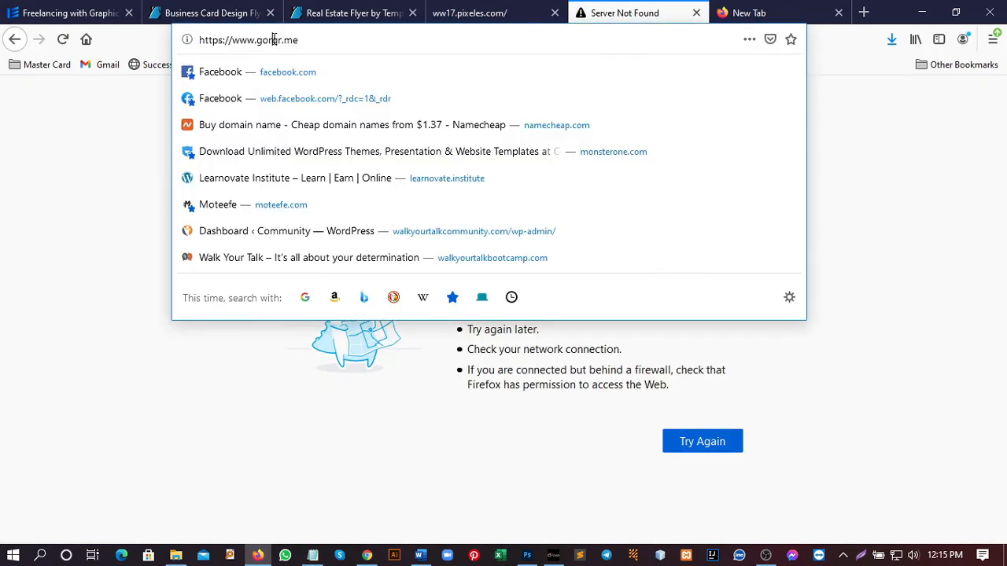
{"action": "key", "text": "BackSpace"}
{"action": "key", "text": "Return"}
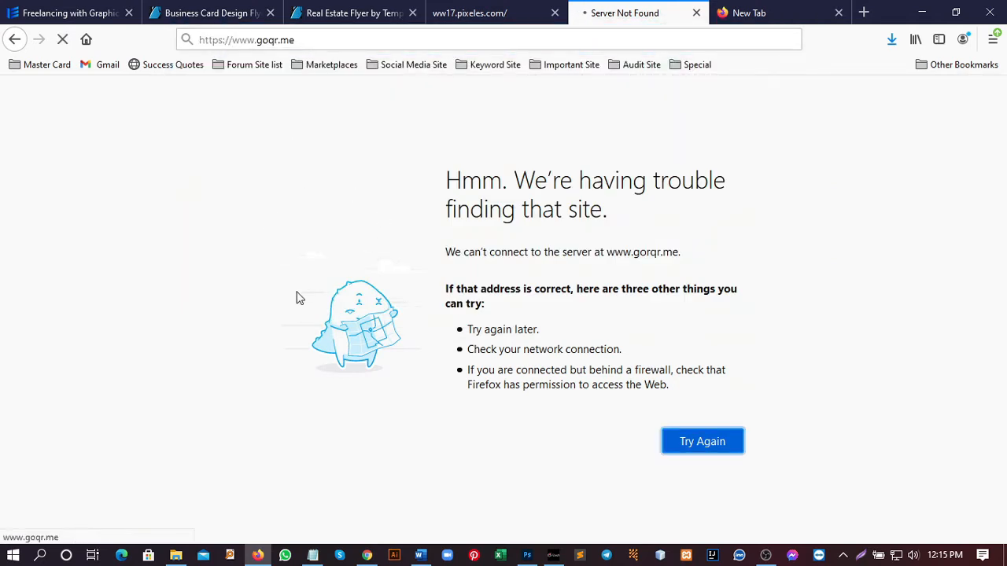
{"action": "left_click", "coordinate": [305, 39]}
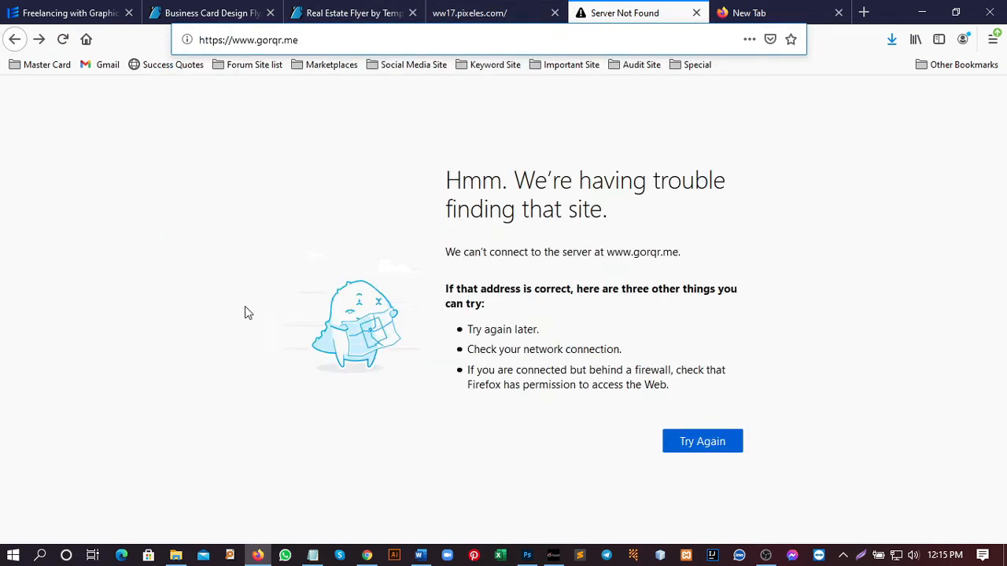
Switch back to Photoshop, compare with the reference flyer and place the text "Book" on the dark brown band.
{"action": "left_click", "coordinate": [527, 556]}
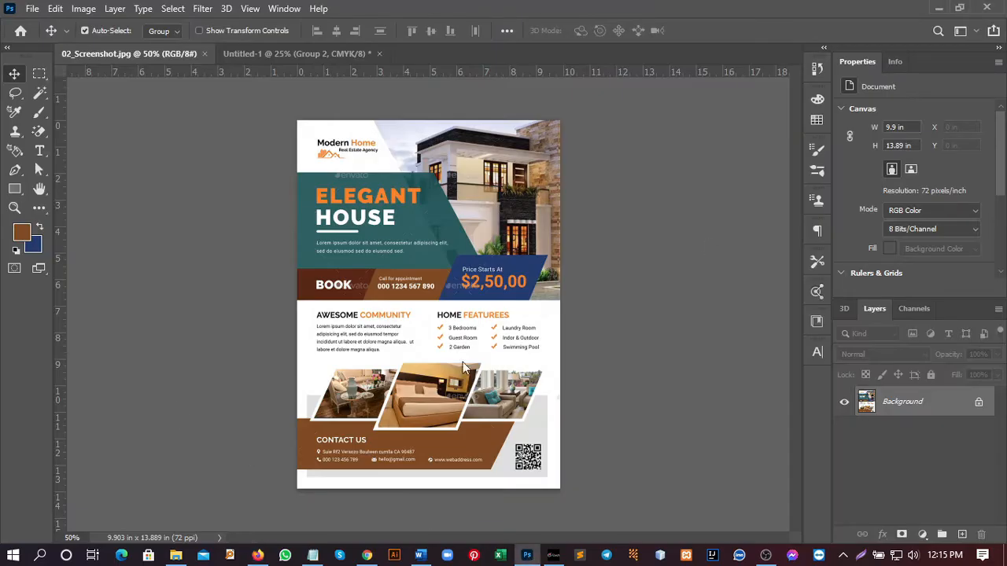
{"action": "left_click", "coordinate": [251, 53]}
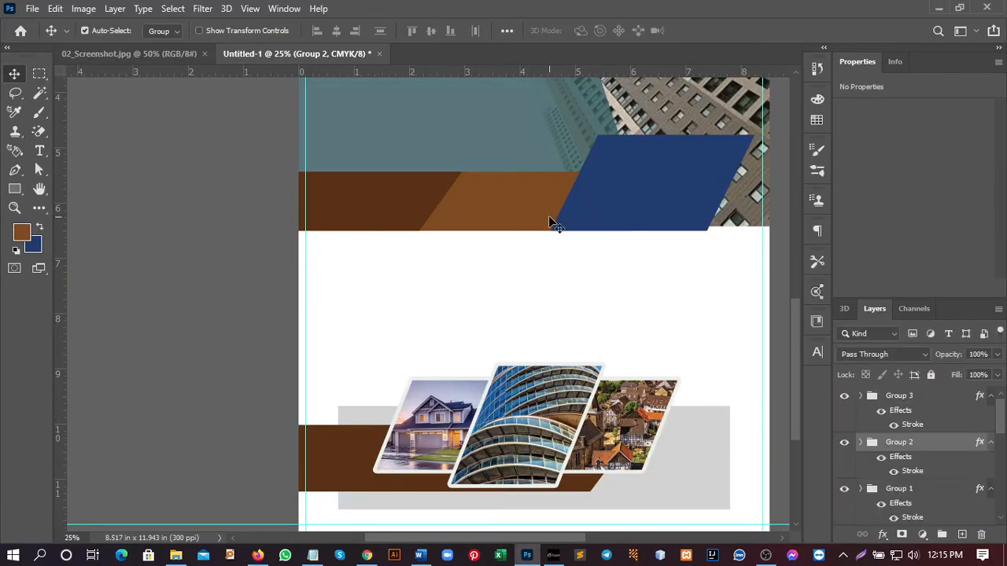
{"action": "left_click", "coordinate": [124, 57]}
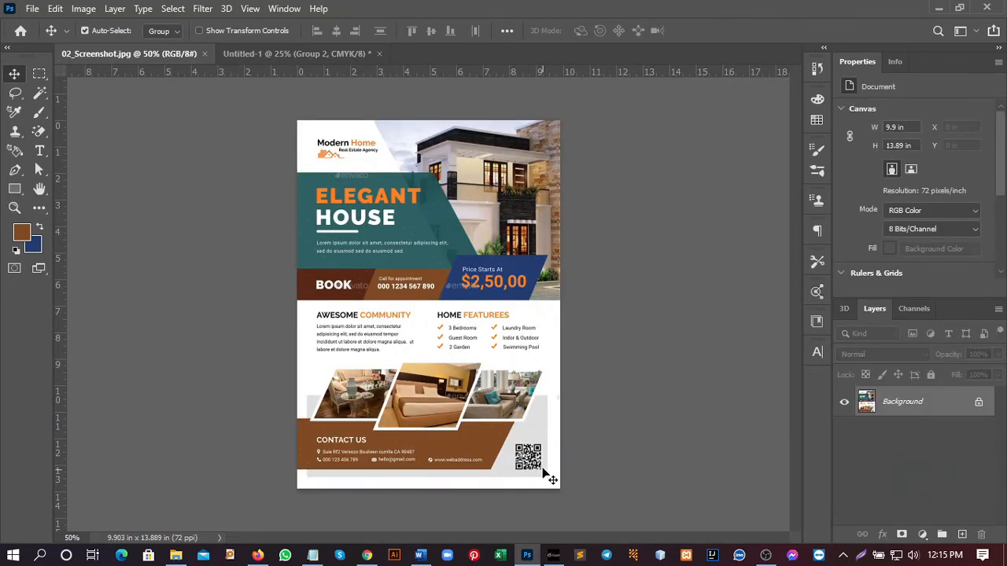
{"action": "left_click", "coordinate": [261, 53]}
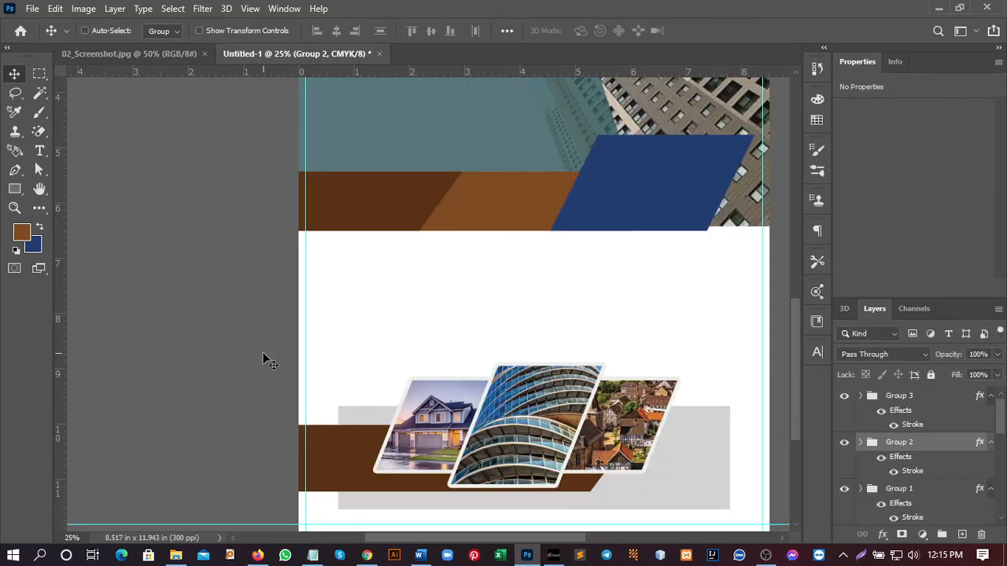
{"action": "key", "text": "ctrl+equal"}
{"action": "left_click", "coordinate": [39, 150]}
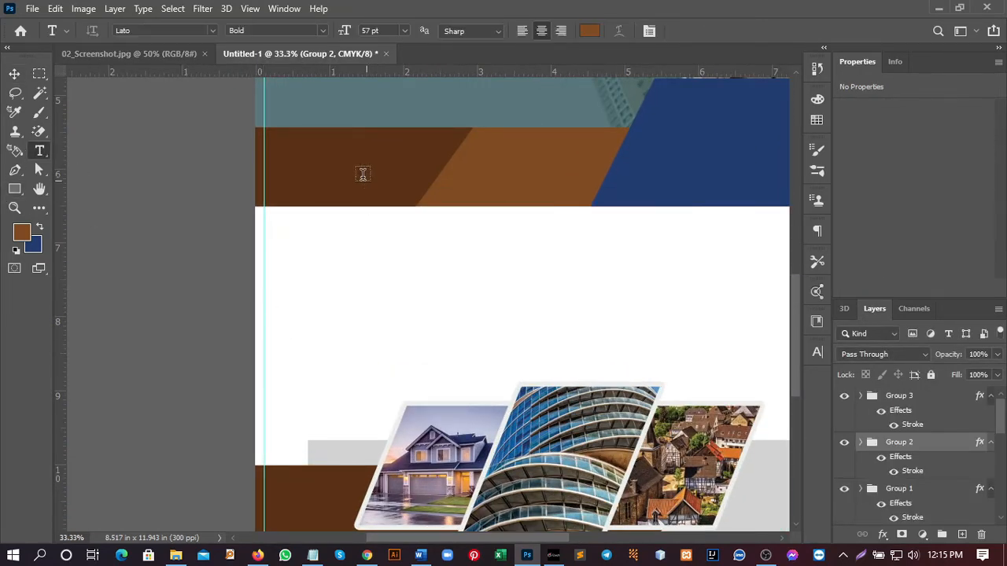
{"action": "left_click", "coordinate": [369, 244]}
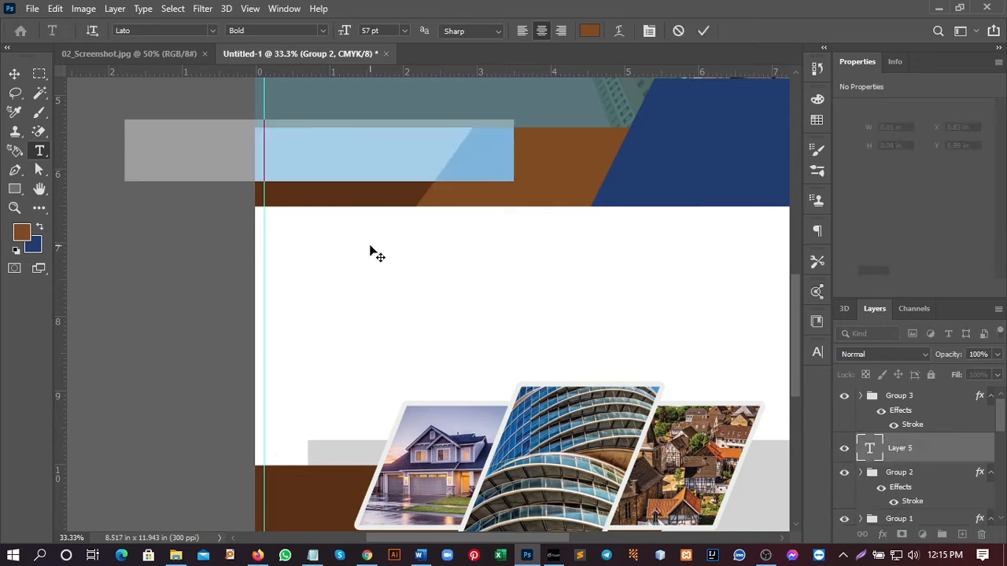
{"action": "type", "text": "Book"}
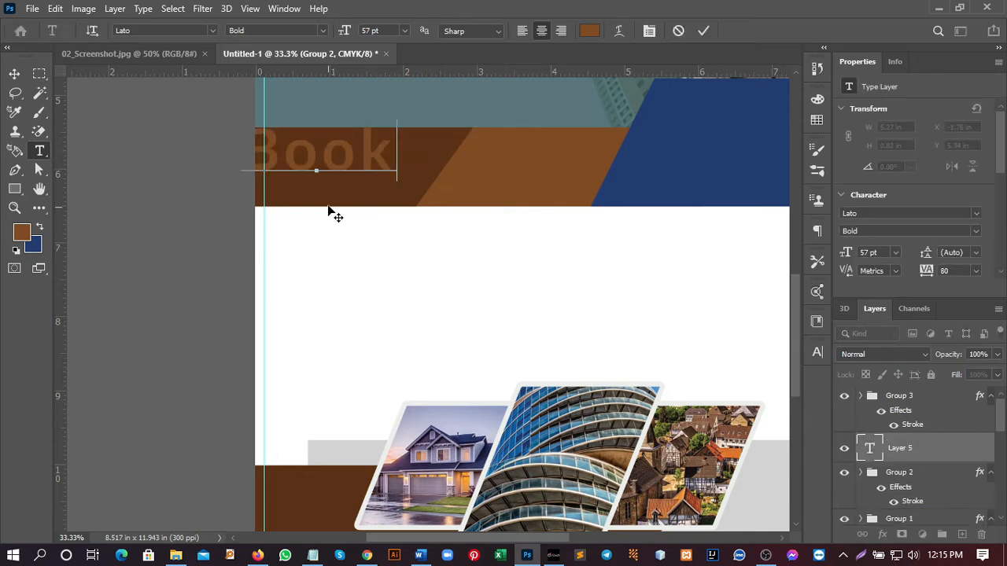
{"action": "left_click_drag", "start_coordinate": [330, 213], "coordinate": [351, 222]}
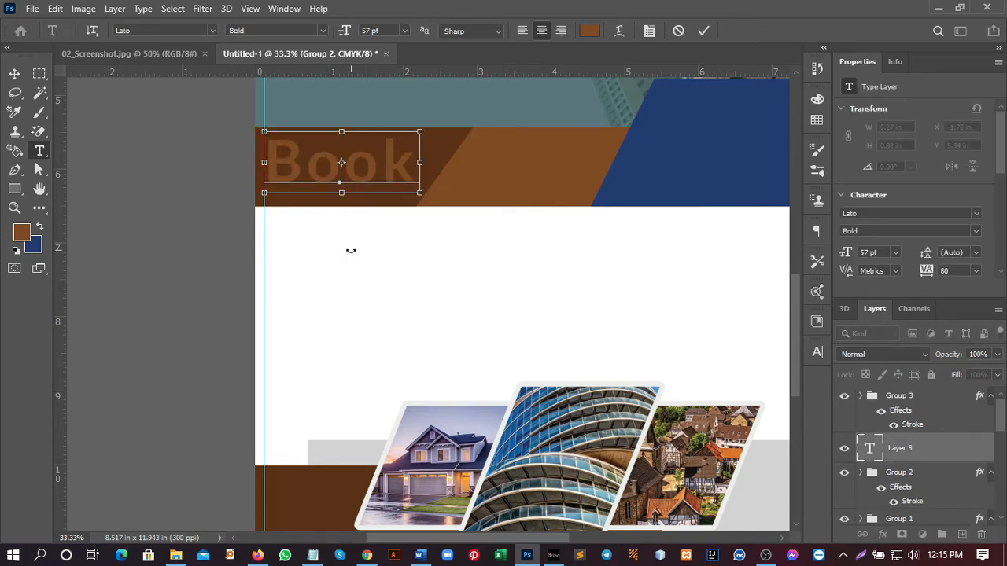
Set the colour of the "Book" text to white (ffffff).
{"action": "key", "text": "ctrl+a"}
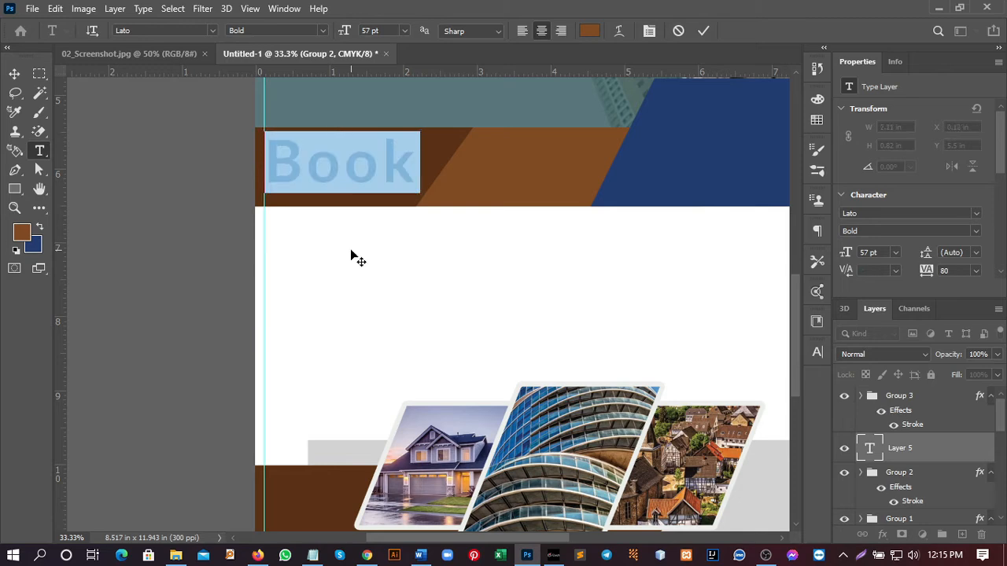
{"action": "left_click", "coordinate": [592, 35]}
{"action": "type", "text": "ffffff"}
{"action": "left_click", "coordinate": [917, 168]}
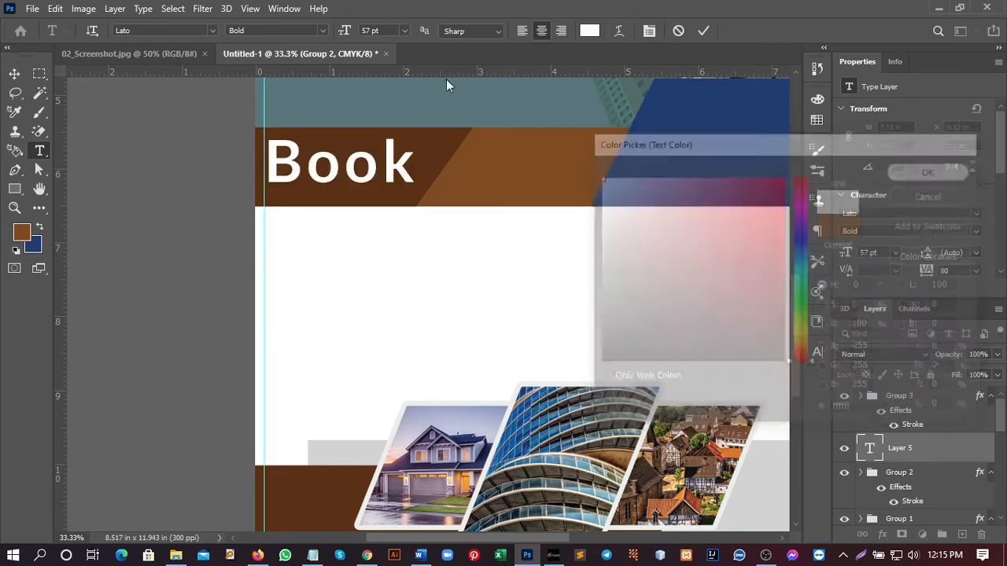
Reduce the font size of the "Book" text to 37 pt and commit the text.
{"action": "left_click", "coordinate": [363, 35]}
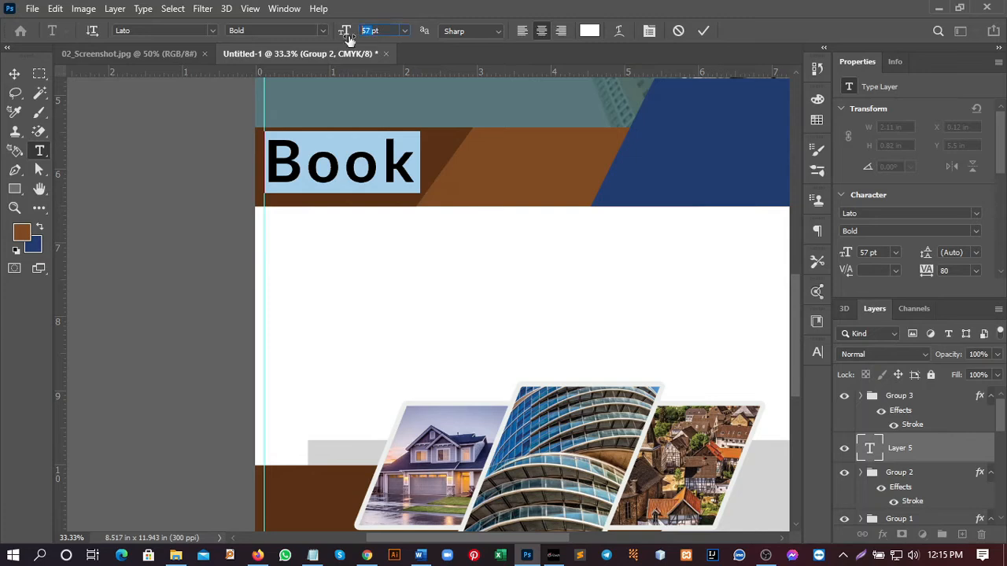
{"action": "key", "text": "Down"}
{"action": "key", "text": "Down"}
{"action": "key", "text": "Down"}
{"action": "key", "text": "Down"}
{"action": "key", "text": "Down"}
{"action": "key", "text": "Down"}
{"action": "key", "text": "Down"}
{"action": "key", "text": "Down"}
{"action": "key", "text": "Down"}
{"action": "key", "text": "Down"}
{"action": "key", "text": "Down"}
{"action": "key", "text": "Down"}
{"action": "key", "text": "Down"}
{"action": "key", "text": "Down"}
{"action": "key", "text": "Down"}
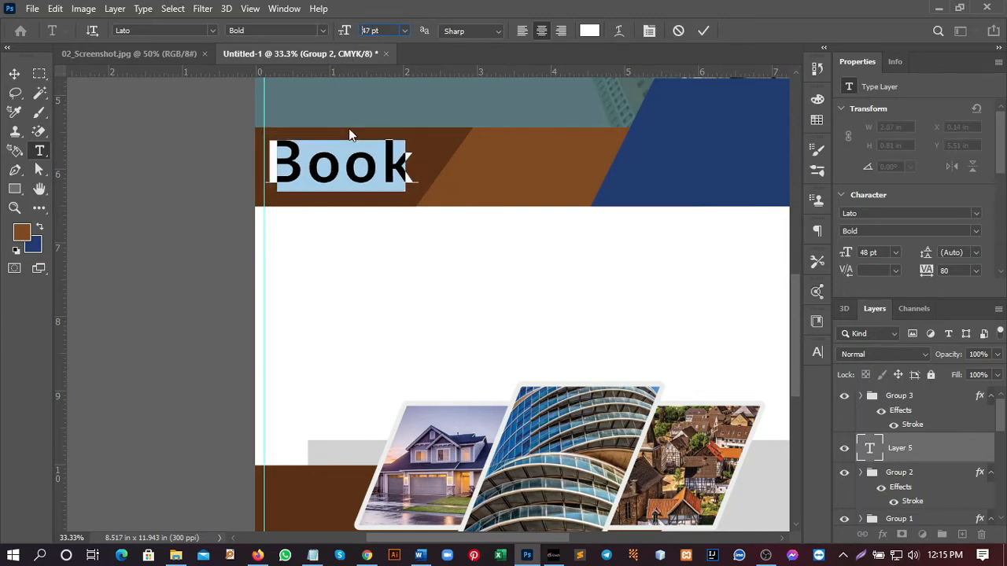
{"action": "key", "text": "Down"}
{"action": "key", "text": "Down"}
{"action": "key", "text": "Down"}
{"action": "key", "text": "Down"}
{"action": "key", "text": "Down"}
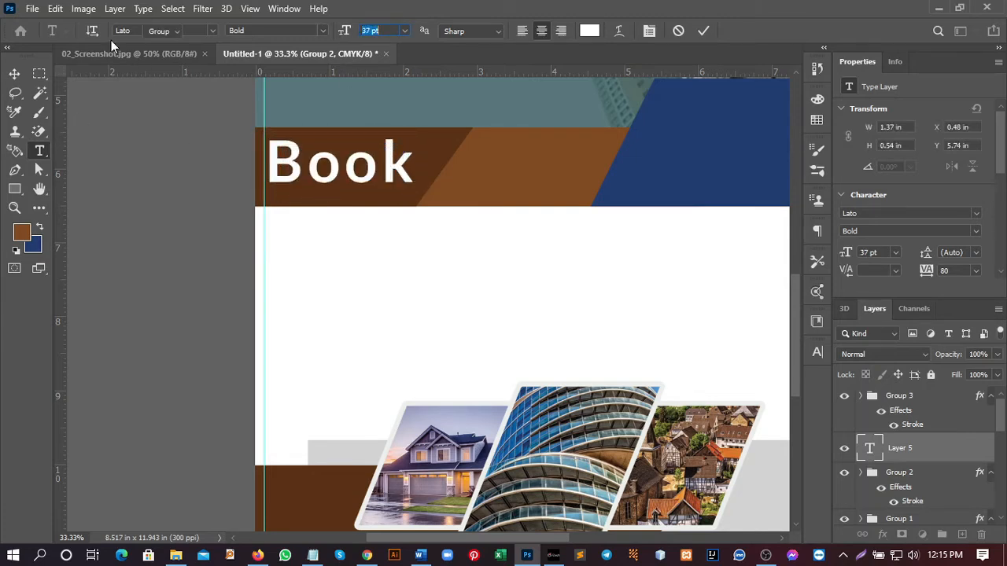
{"action": "key", "text": "ctrl+Return"}
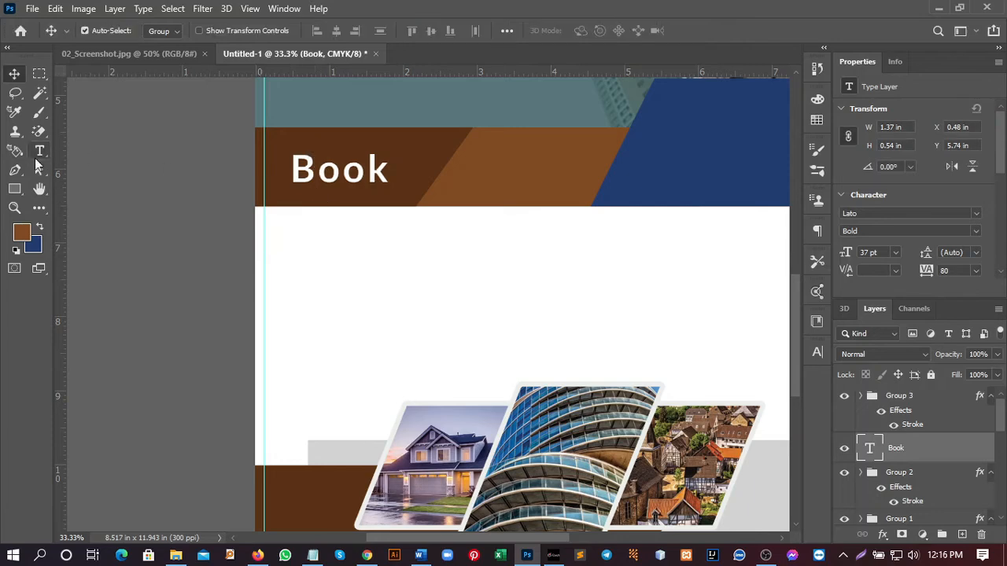
Check the heading's lettering in the reference flyer and try retyping the "Book" text in capitals as "BOOK".
{"action": "left_click", "coordinate": [370, 169]}
{"action": "key", "text": "ctrl+a"}
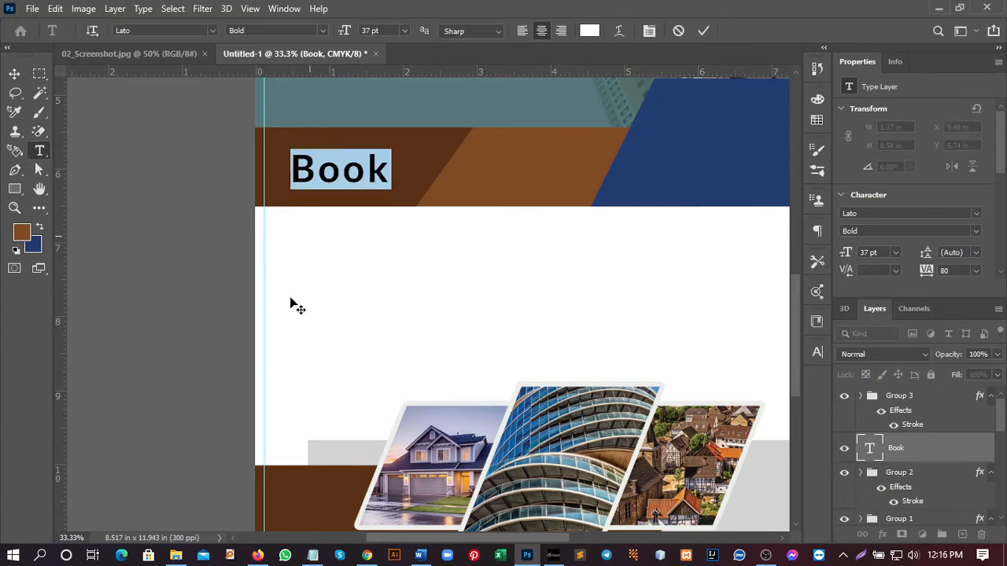
{"action": "left_click", "coordinate": [136, 53]}
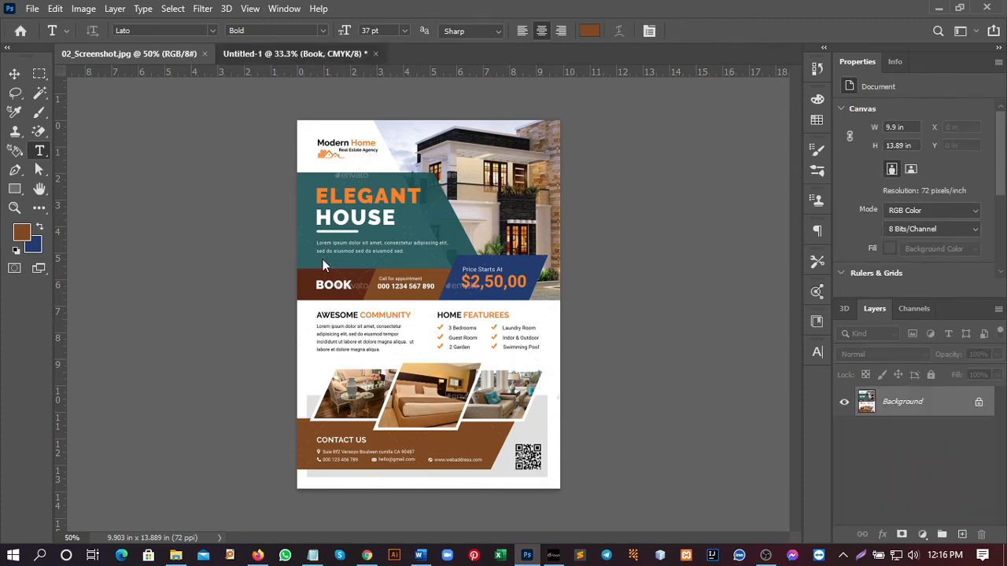
{"action": "key", "text": "ctrl+Tab"}
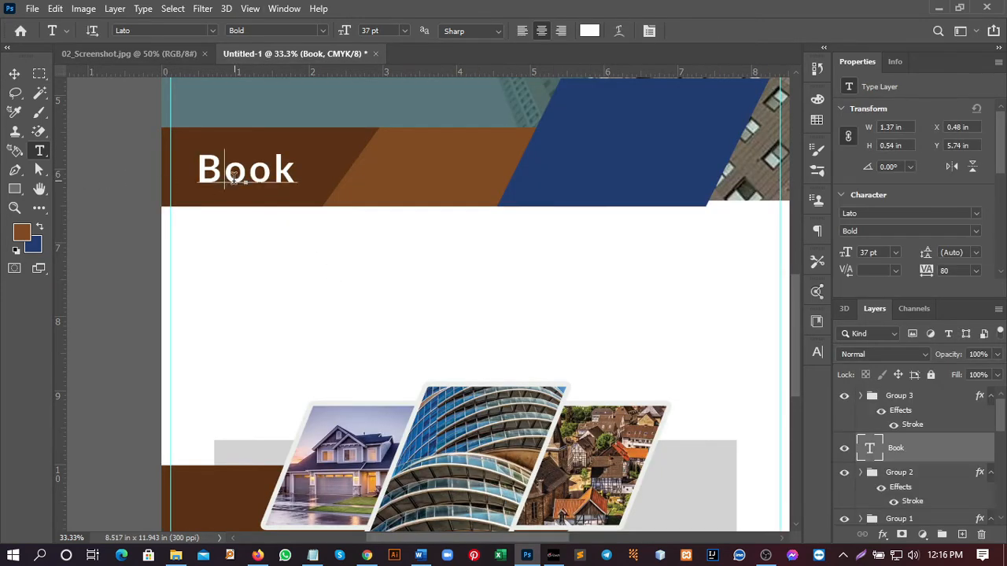
{"action": "left_click", "coordinate": [232, 177]}
{"action": "key", "text": "ctrl+a"}
{"action": "key", "text": "Right"}
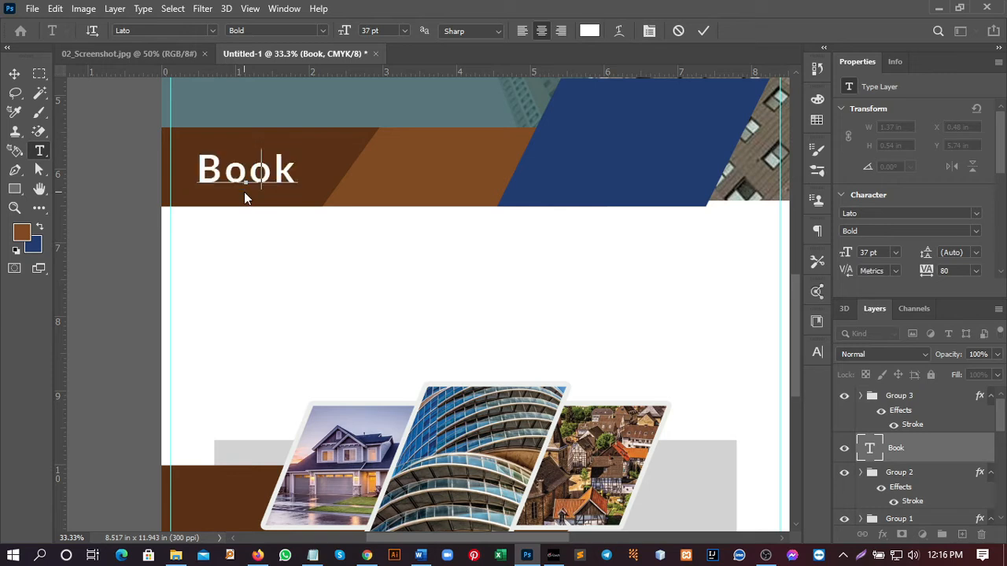
{"action": "key", "text": "BackSpace"}
{"action": "key", "text": "BackSpace"}
{"action": "key", "text": "BackSpace"}
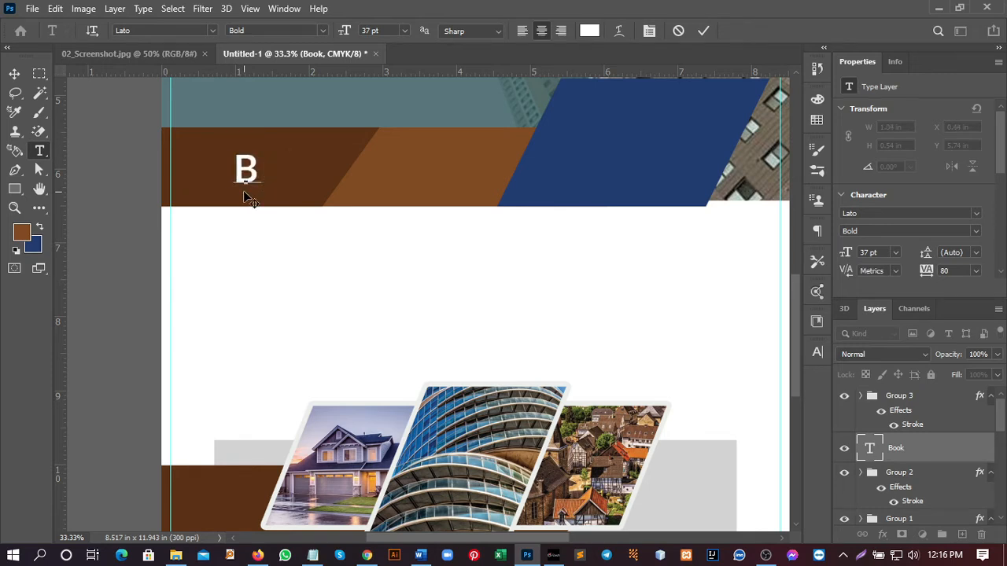
{"action": "type", "text": "OOK"}
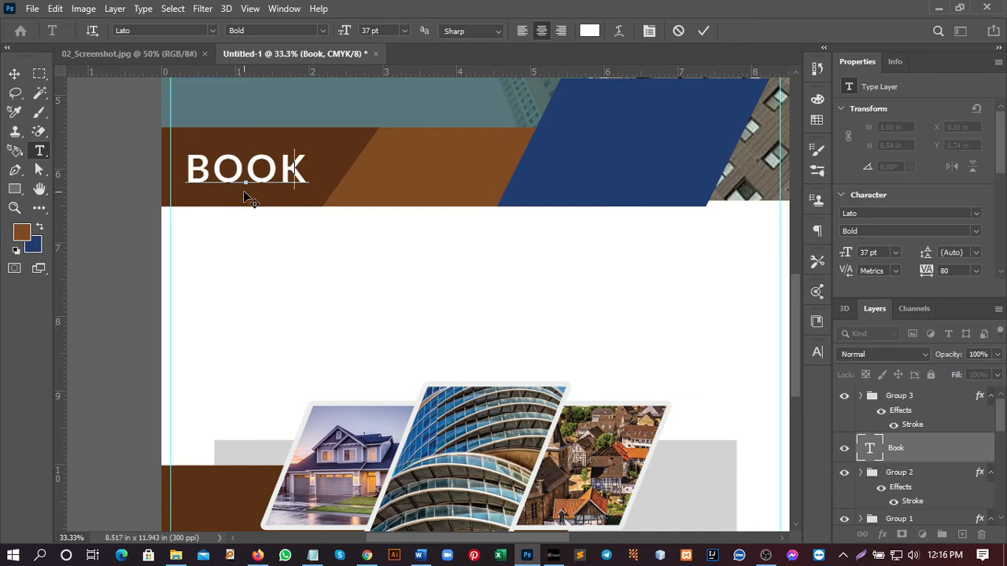
{"action": "key", "text": "BackSpace"}
{"action": "key", "text": "BackSpace"}
{"action": "key", "text": "BackSpace"}
{"action": "key", "text": "BackSpace"}
{"action": "type", "text": "Book"}
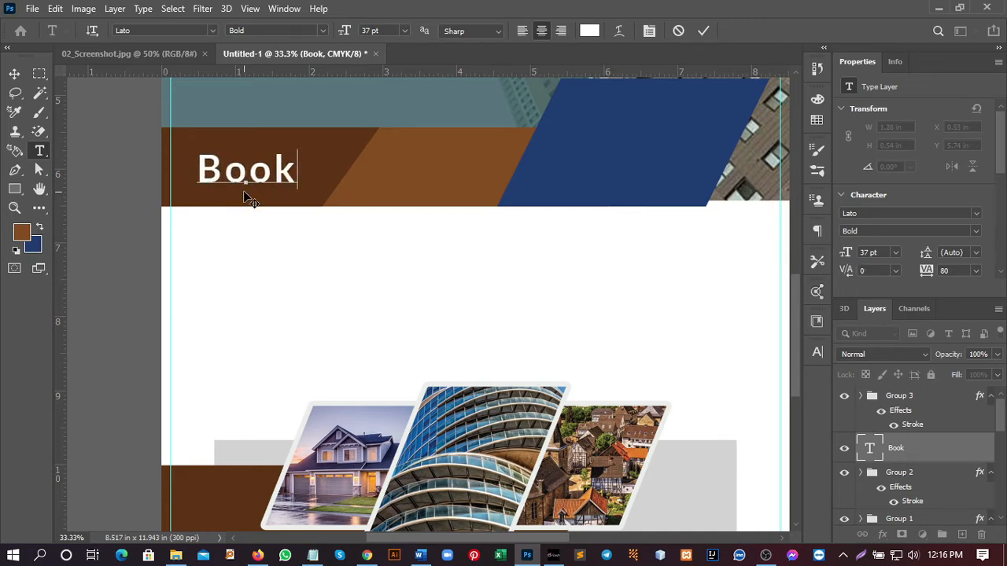
Apply All Caps to the whole "Book" text, set its font to Roboto Medium and commit the text.
{"action": "key", "text": "ctrl+a"}
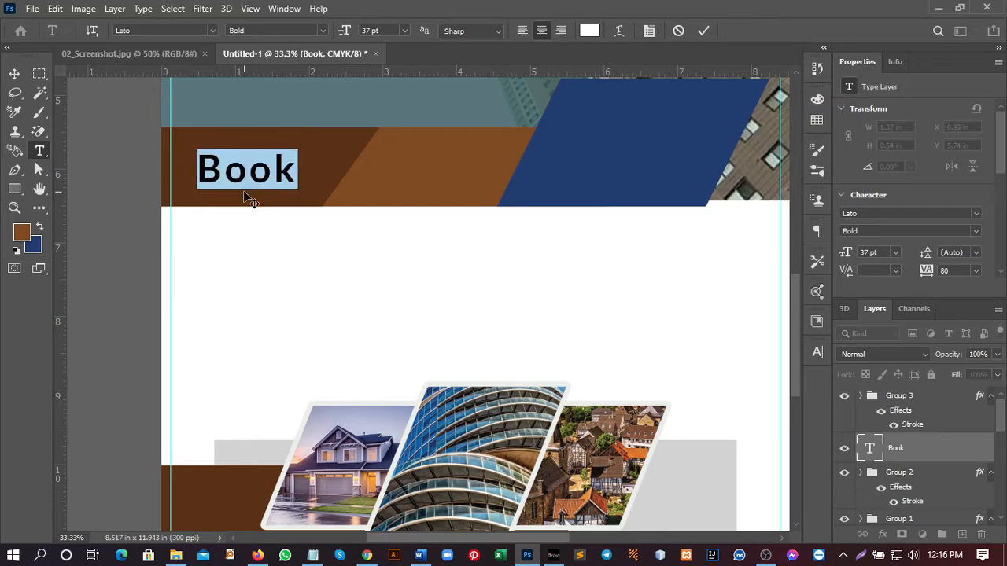
{"action": "left_click", "coordinate": [816, 353]}
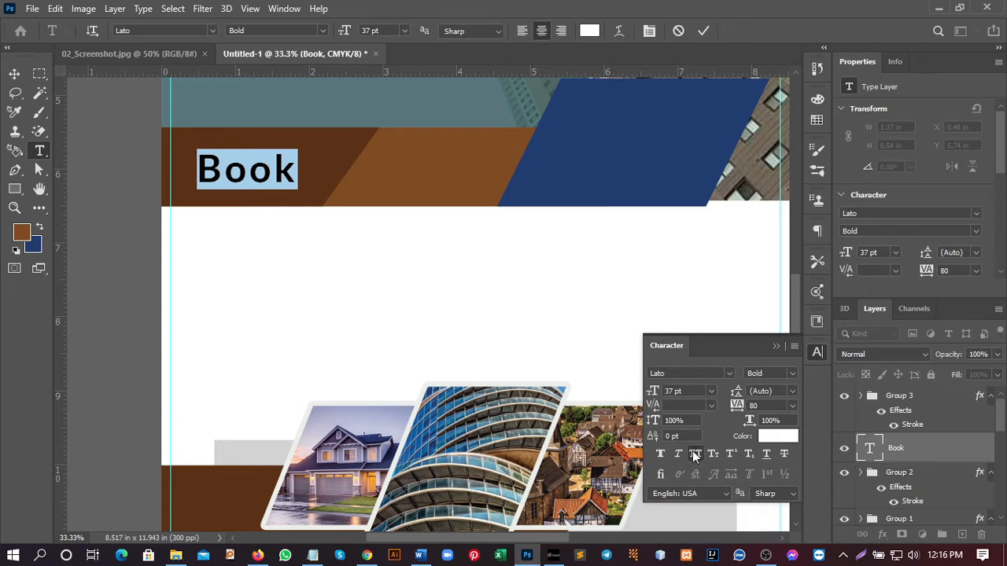
{"action": "left_click", "coordinate": [696, 455]}
{"action": "left_click", "coordinate": [777, 347]}
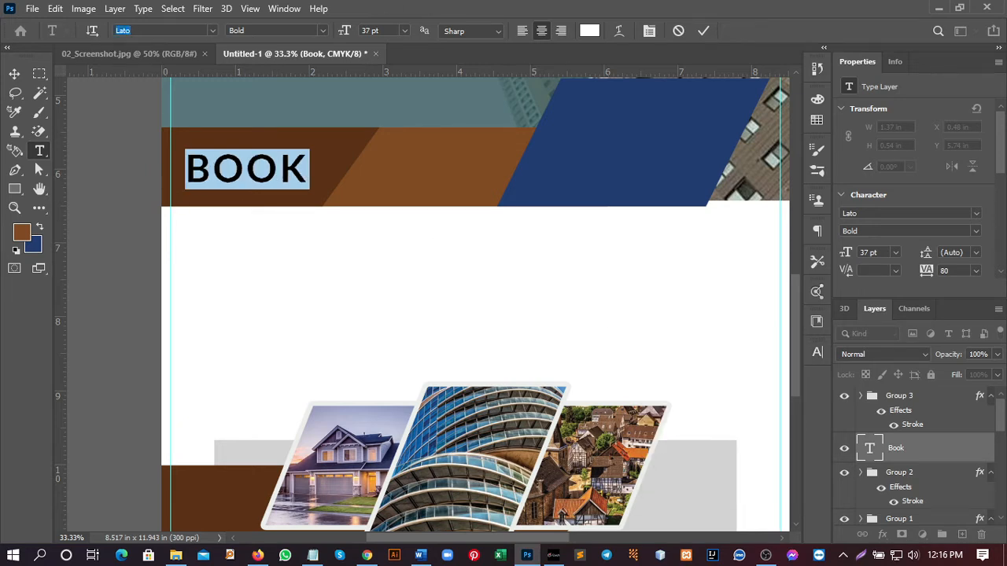
{"action": "left_click", "coordinate": [213, 30]}
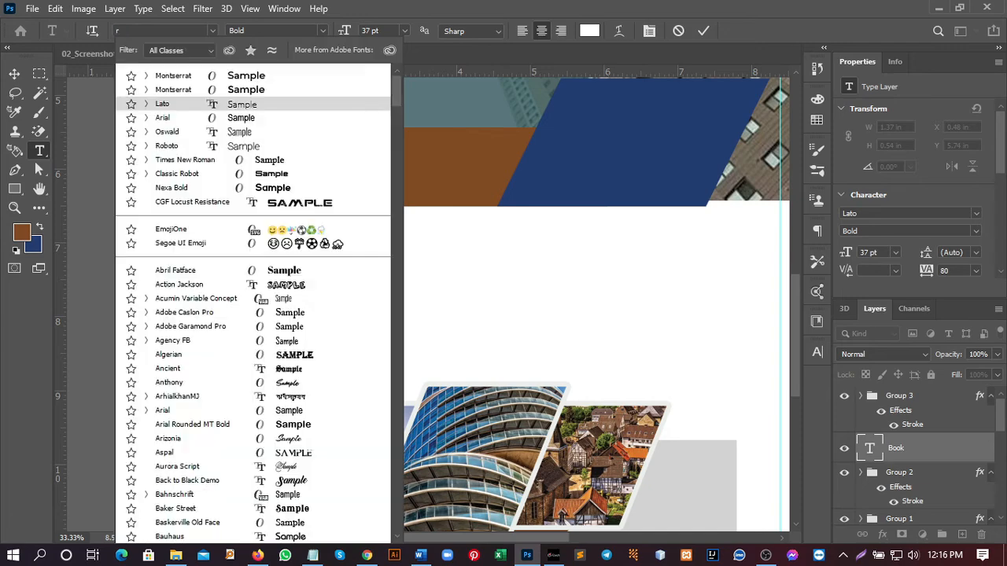
{"action": "type", "text": "Roboto"}
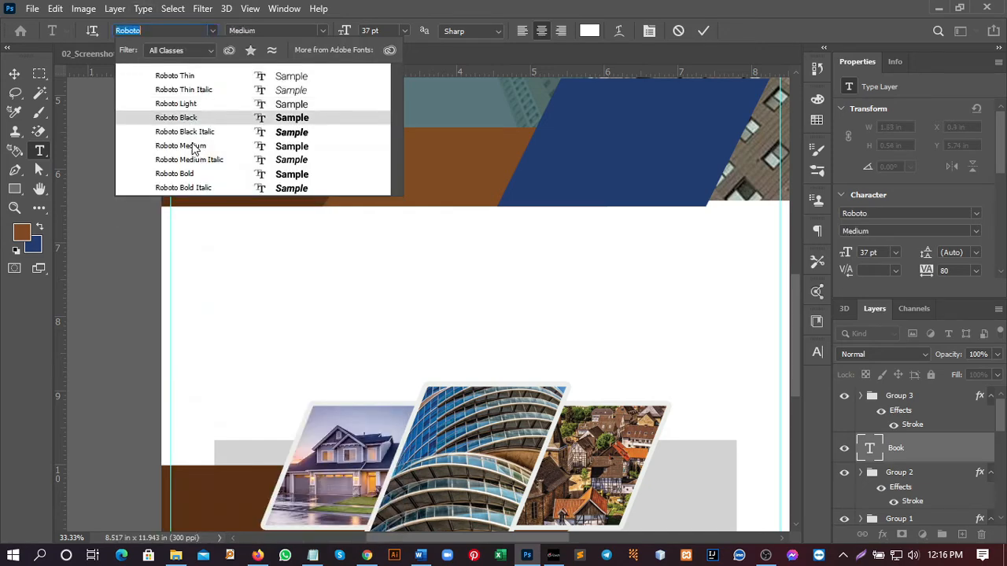
{"action": "left_click", "coordinate": [192, 146]}
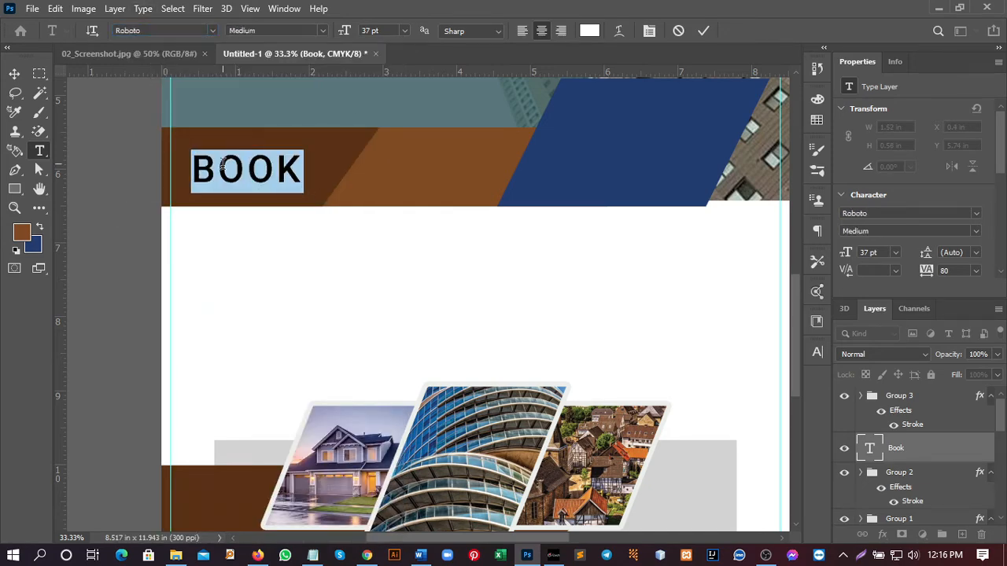
{"action": "left_click", "coordinate": [15, 74]}
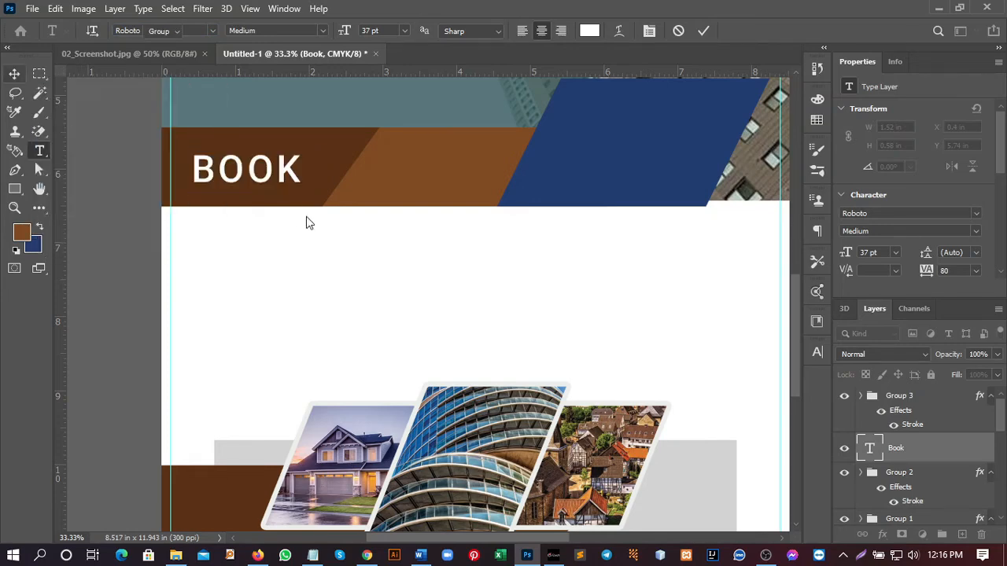
Check the appointment line in the reference flyer and add the text "CALL FOR APPOINTMENT" on the lighter brown band.
{"action": "key", "text": "ctrl+minus"}
{"action": "key", "text": "ctrl+minus"}
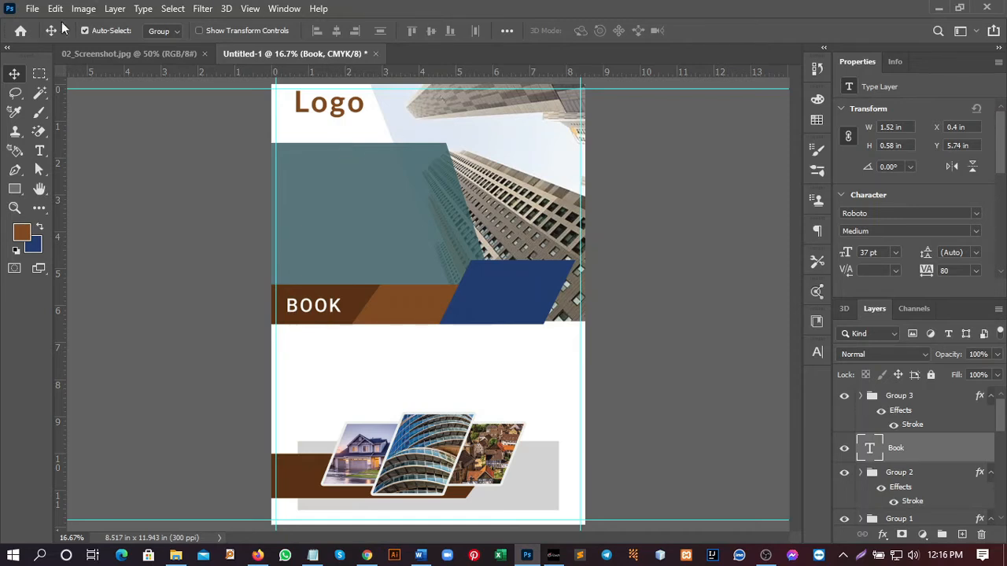
{"action": "key", "text": "ctrl+Tab"}
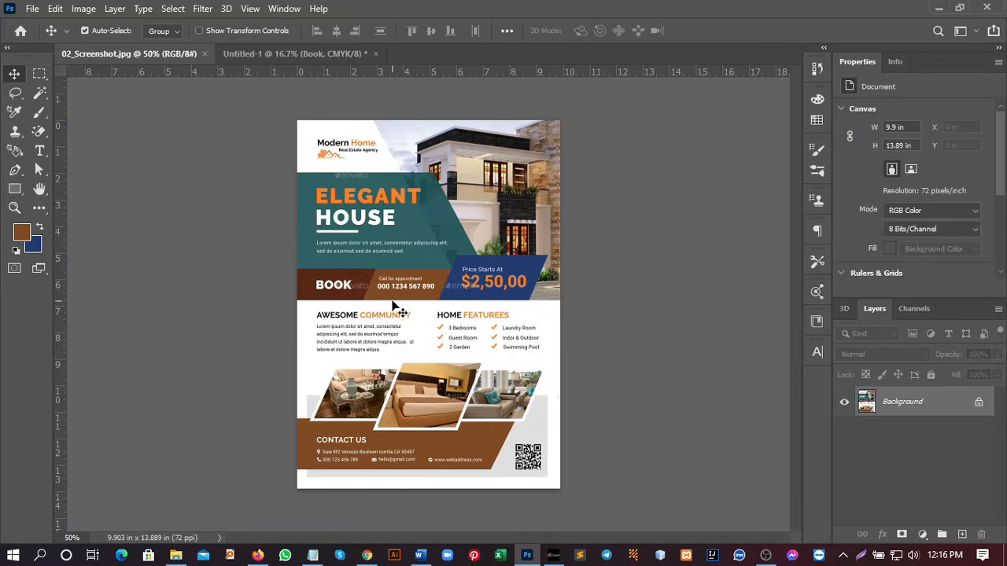
{"action": "key", "text": "ctrl+plus"}
{"action": "key", "text": "ctrl+plus"}
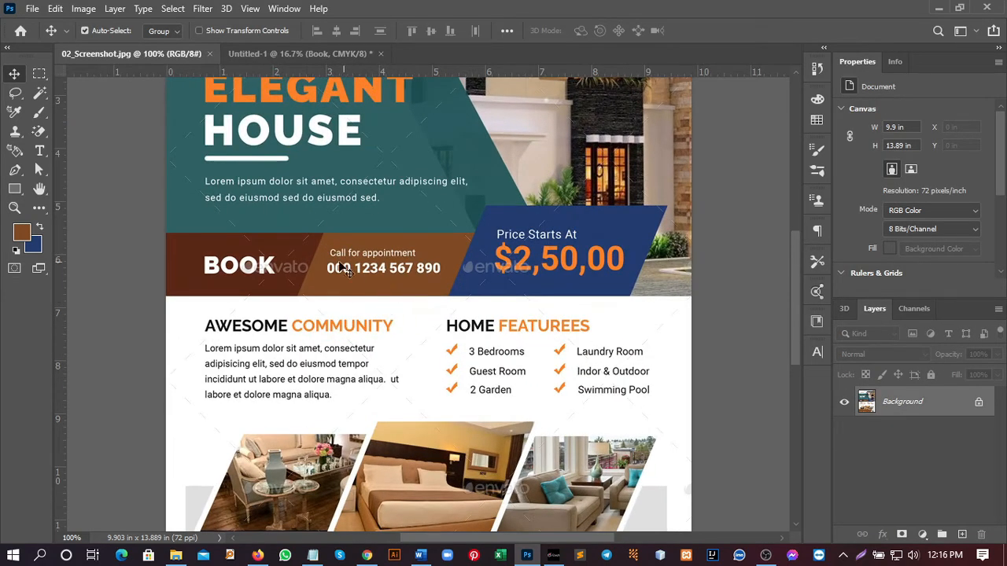
{"action": "left_click", "coordinate": [266, 54]}
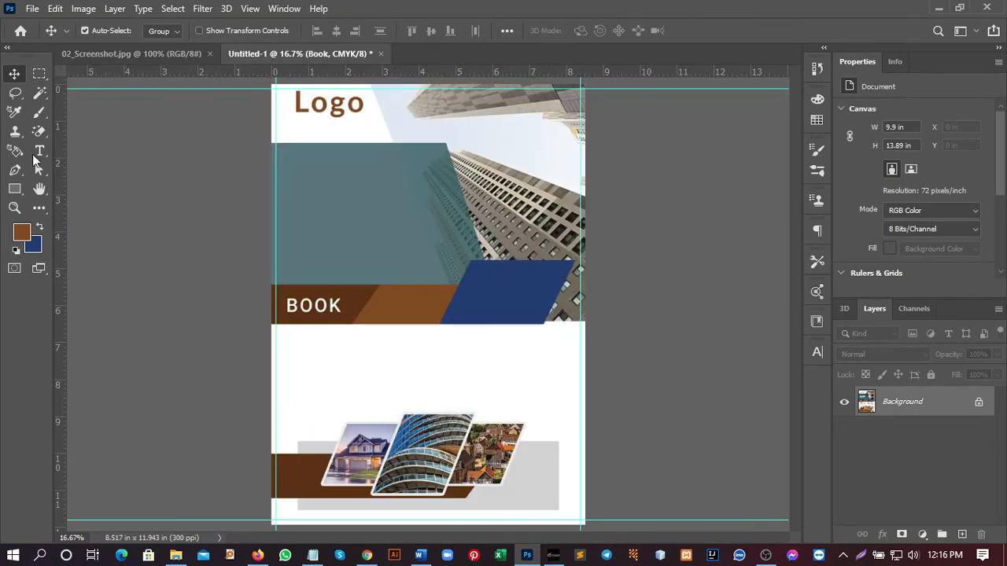
{"action": "left_click", "coordinate": [40, 151]}
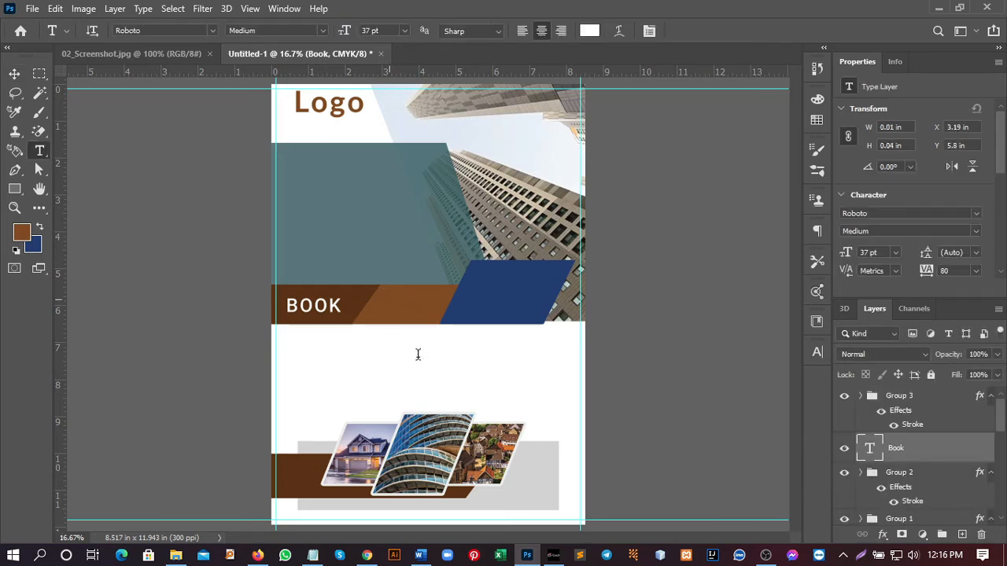
{"action": "key", "text": "BackSpace"}
{"action": "type", "text": "CALL "}
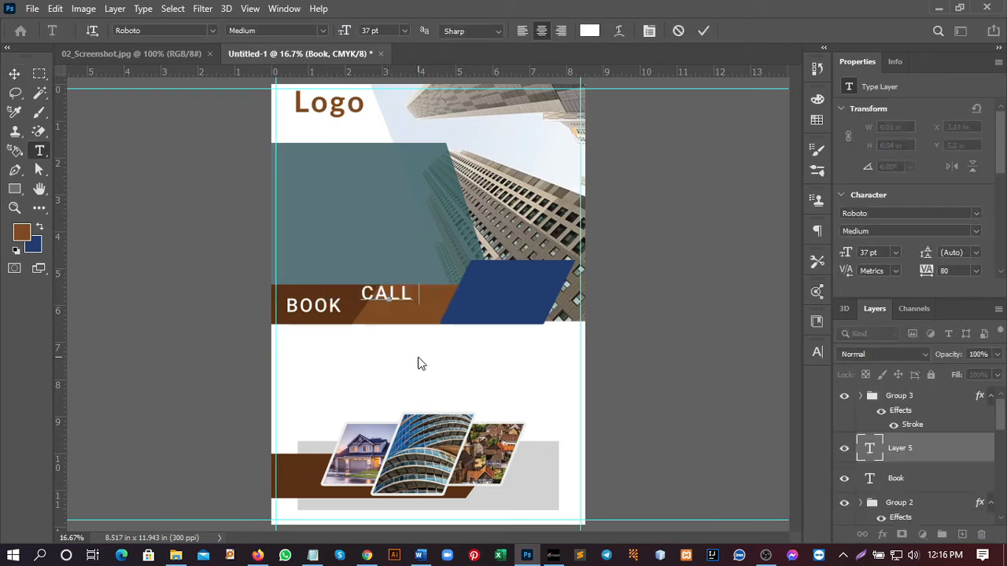
{"action": "type", "text": "FOR APAP"}
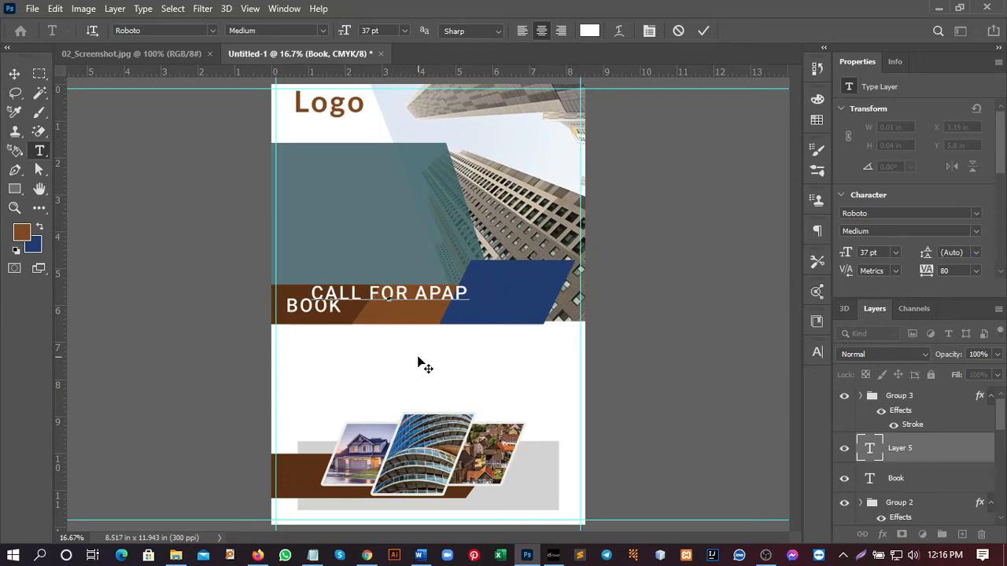
{"action": "key", "text": "BackSpace"}
{"action": "key", "text": "BackSpace"}
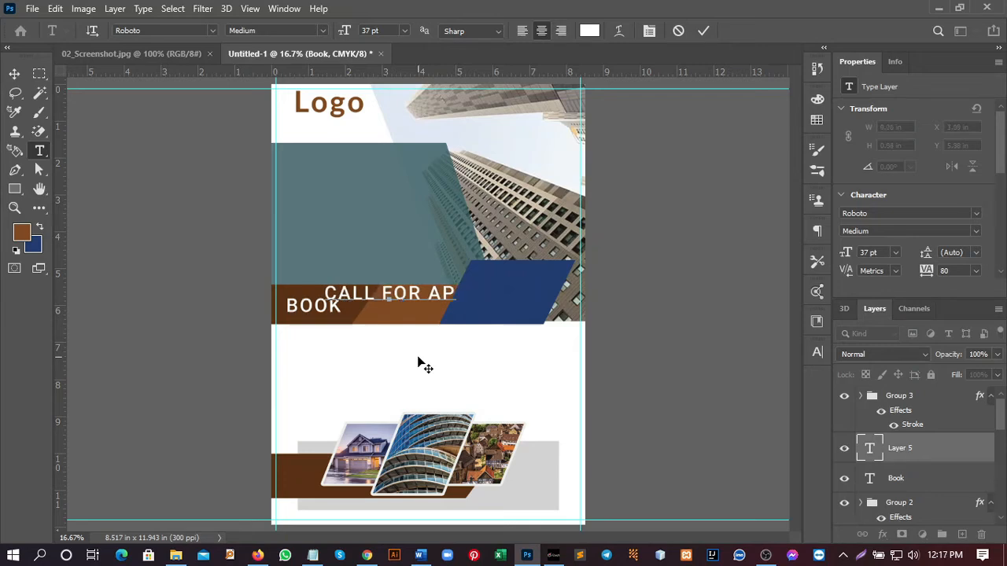
{"action": "type", "text": "P"}
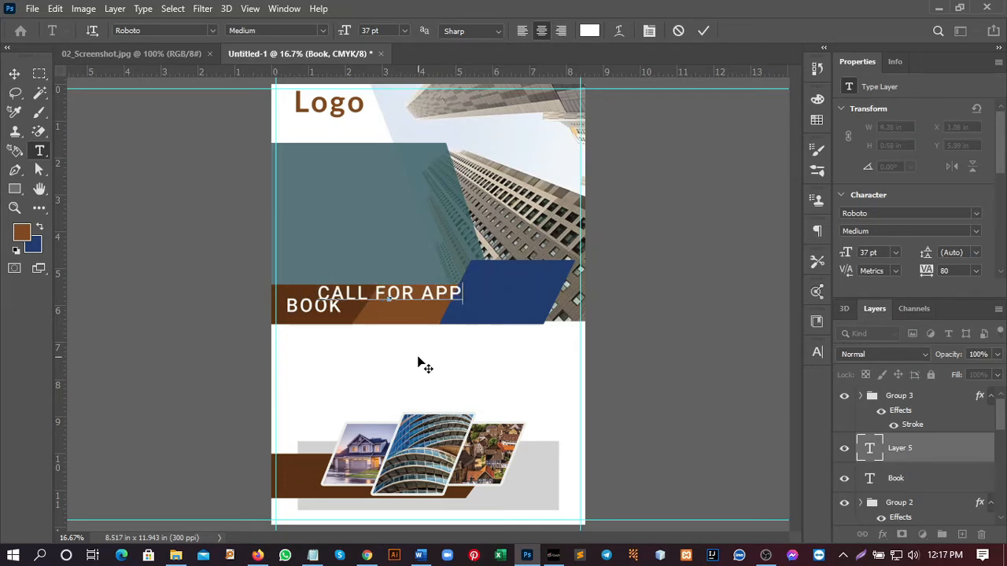
{"action": "type", "text": "OINTMENT"}
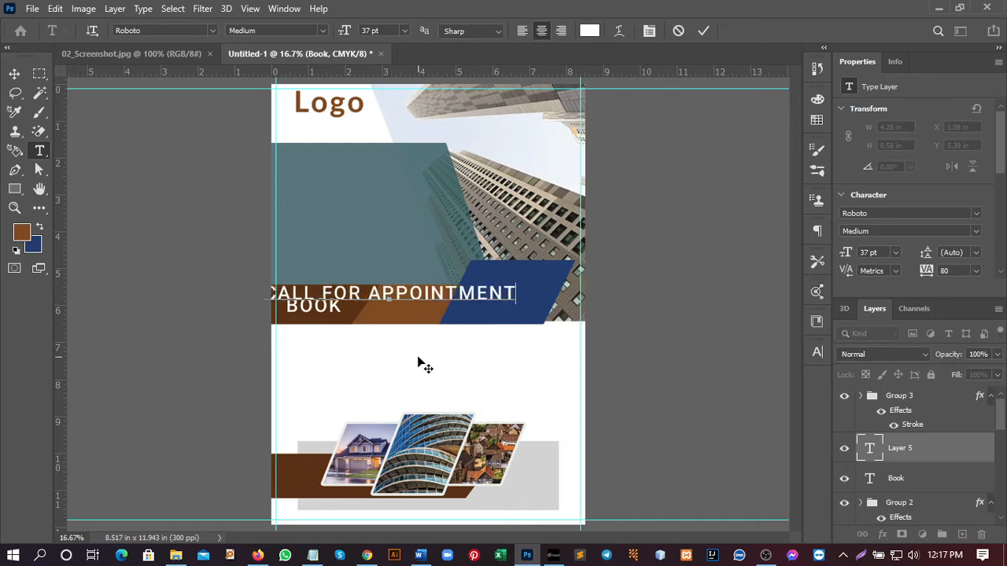
Turn off All Caps for the whole appointment text so that it reads "Call For Appointment".
{"action": "key", "text": "ctrl"}
{"action": "key", "text": "ctrl+a"}
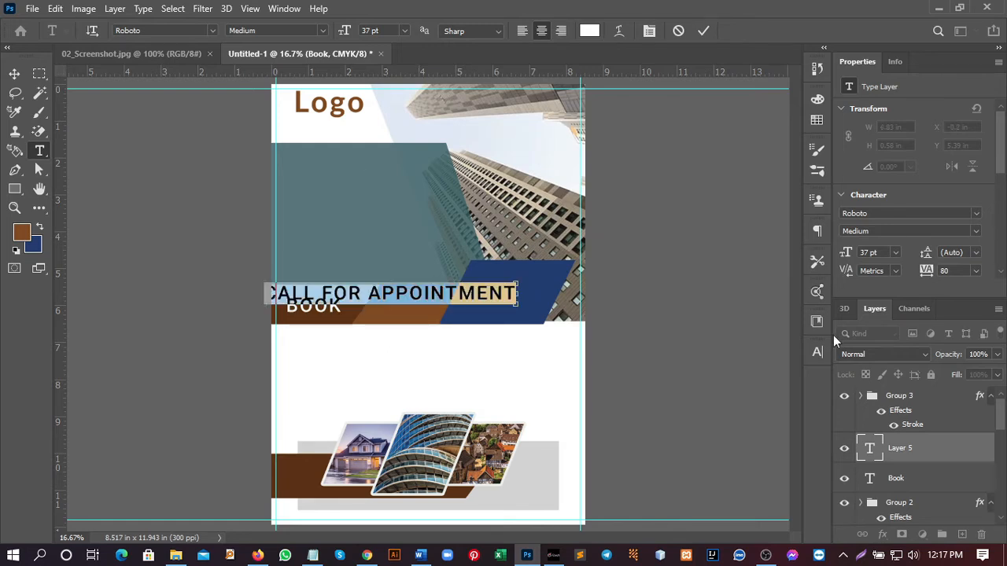
{"action": "left_click", "coordinate": [816, 353]}
{"action": "left_click", "coordinate": [694, 455]}
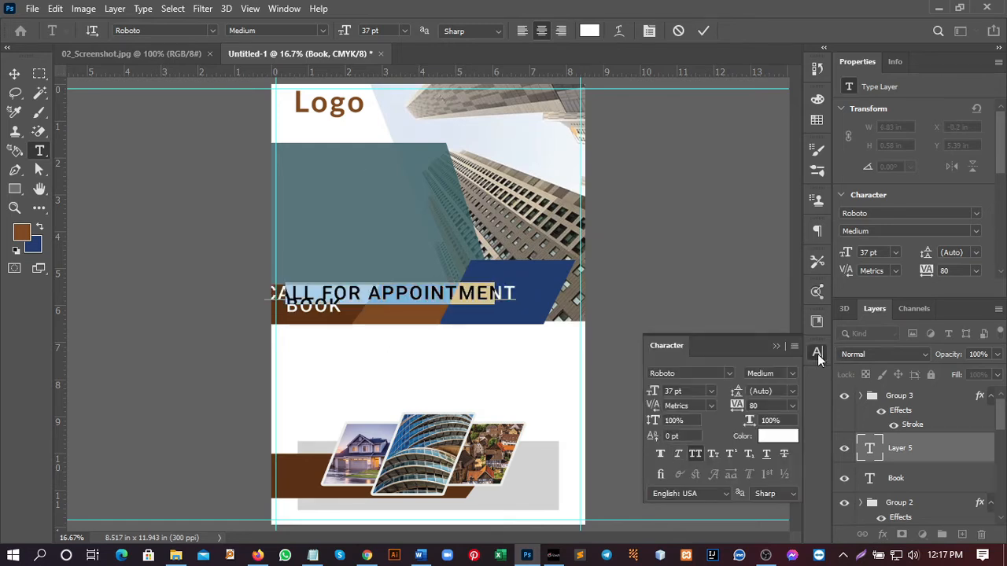
{"action": "left_click", "coordinate": [777, 346]}
Set the "Call For Appointment" text to Lato Regular at 12 pt.
{"action": "left_click", "coordinate": [169, 31]}
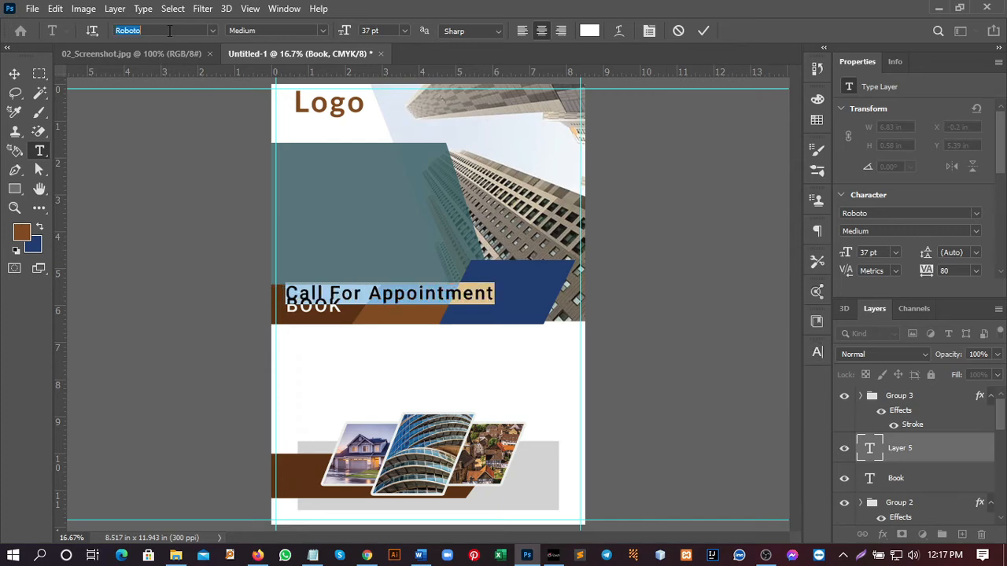
{"action": "type", "text": "lato"}
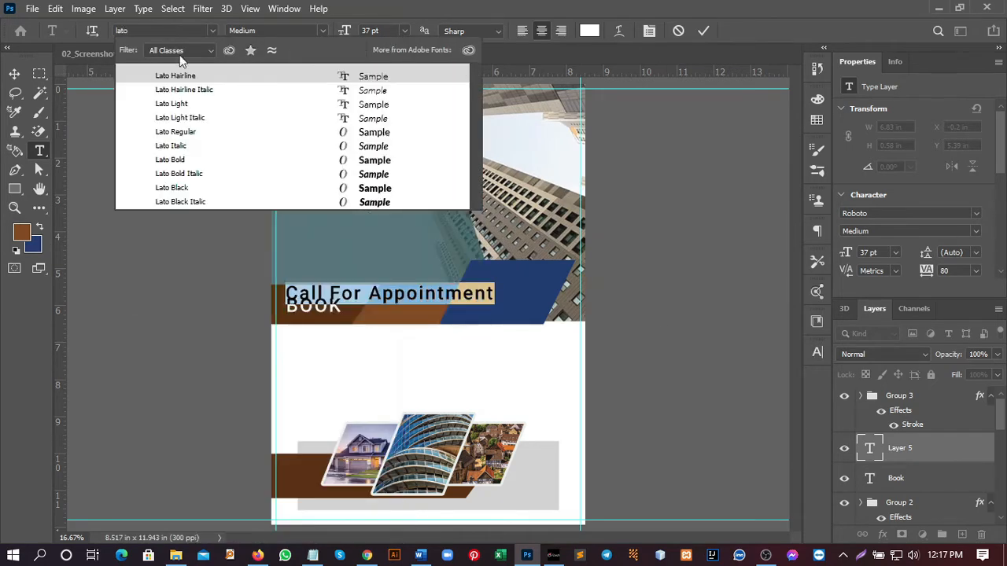
{"action": "left_click", "coordinate": [175, 131]}
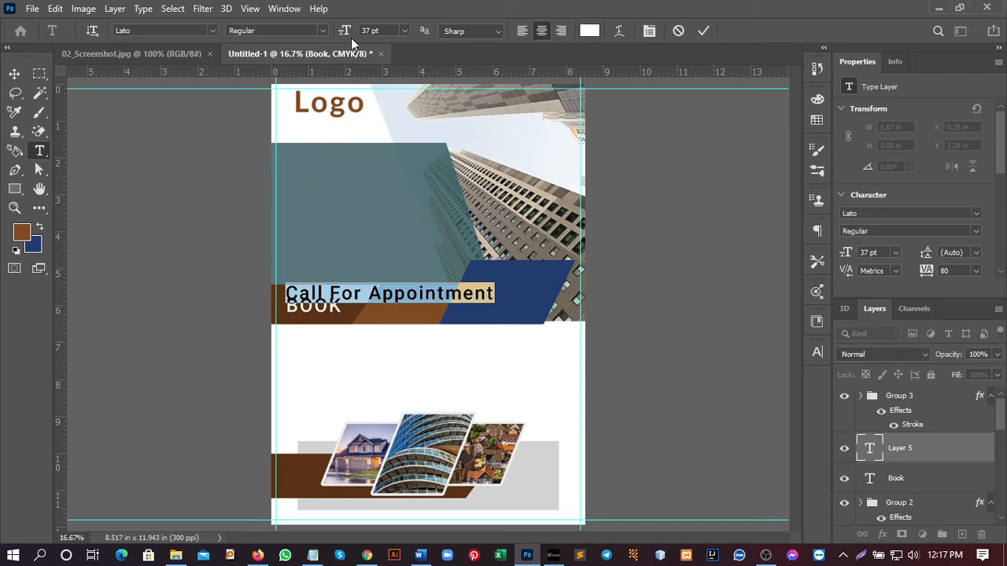
{"action": "left_click_drag", "start_coordinate": [349, 37], "coordinate": [322, 38]}
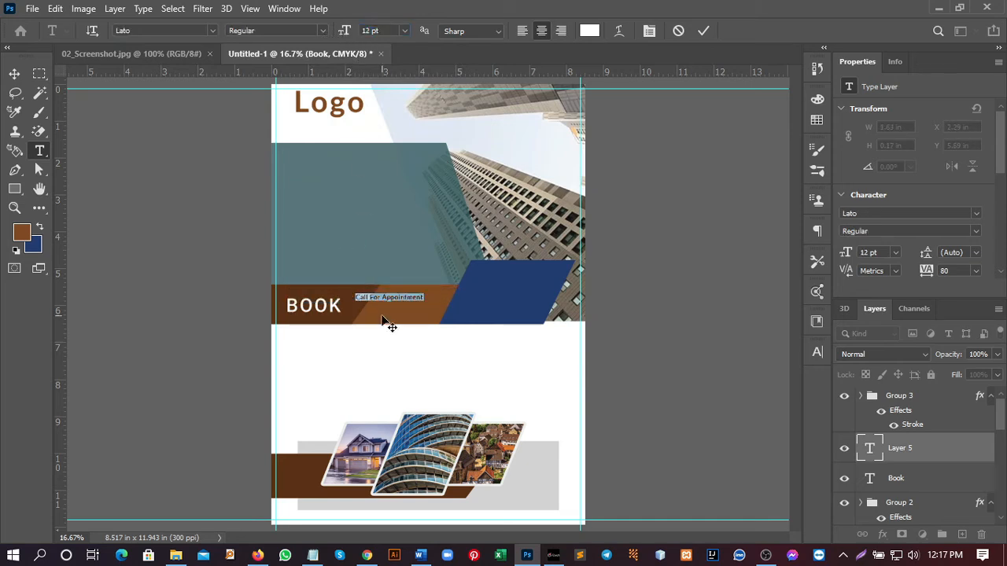
Move the "Call For Appointment" text to the upper part of the lighter brown band, at about X 2.91 in, Y 5.67 in.
{"action": "left_click_drag", "start_coordinate": [385, 322], "coordinate": [408, 323]}
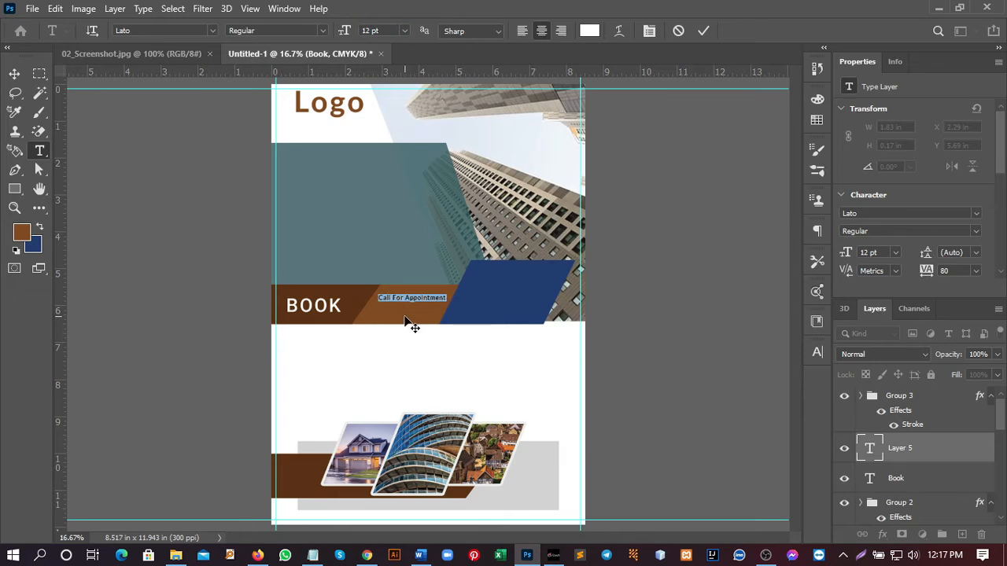
{"action": "left_click", "coordinate": [14, 74]}
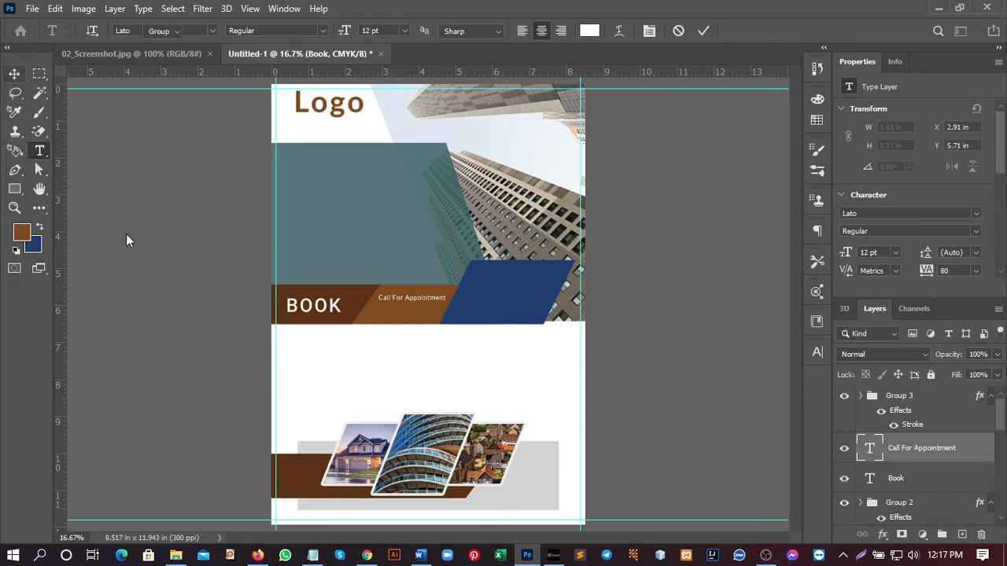
{"action": "key", "text": "ctrl+plus"}
{"action": "key", "text": "ctrl+plus"}
{"action": "key", "text": "ctrl+plus"}
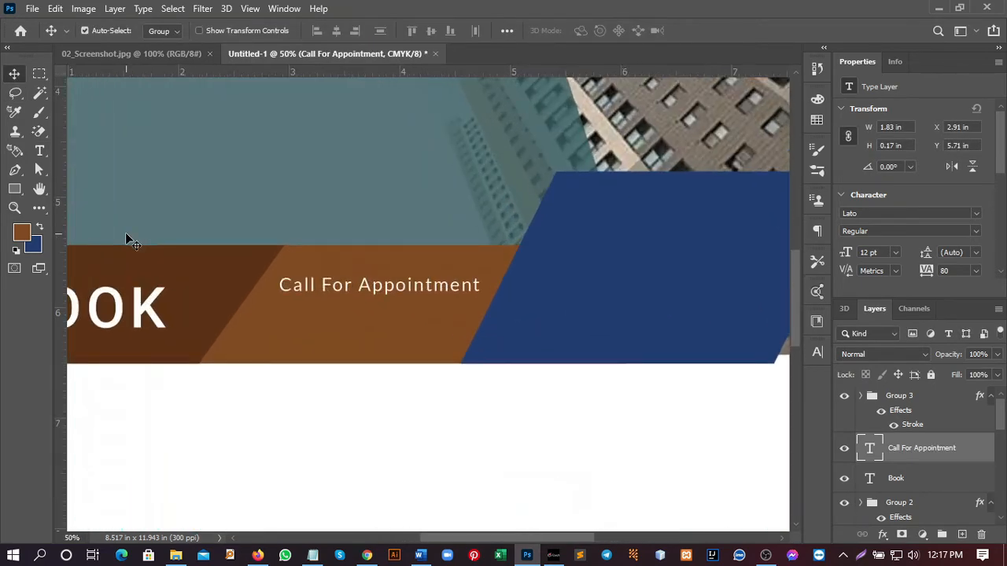
{"action": "left_click_drag", "start_coordinate": [377, 294], "coordinate": [373, 288]}
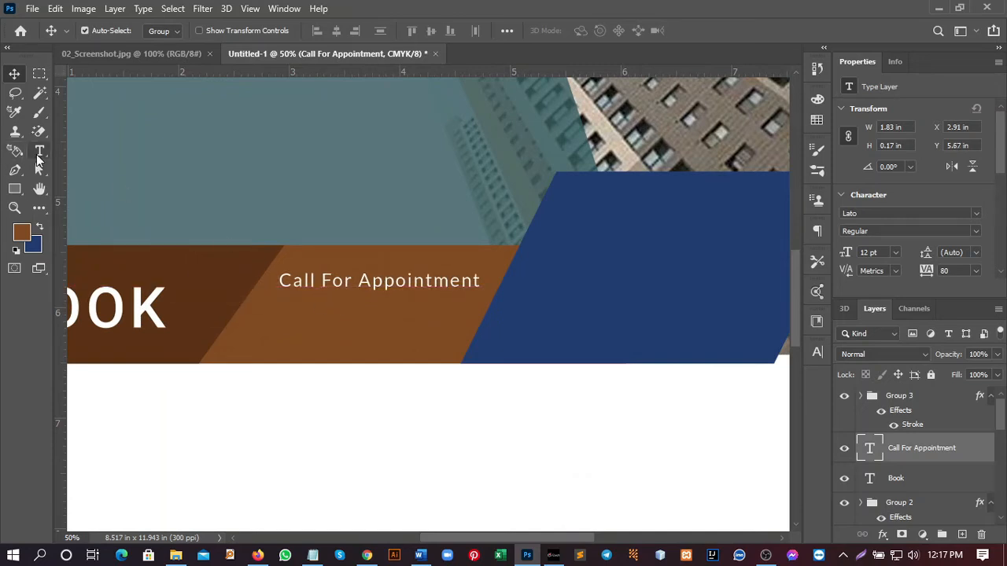
Add a placeholder phone number as white centred text on the lighter brown band, below "Call For Appointment".
{"action": "left_click", "coordinate": [40, 151]}
{"action": "left_click", "coordinate": [276, 340]}
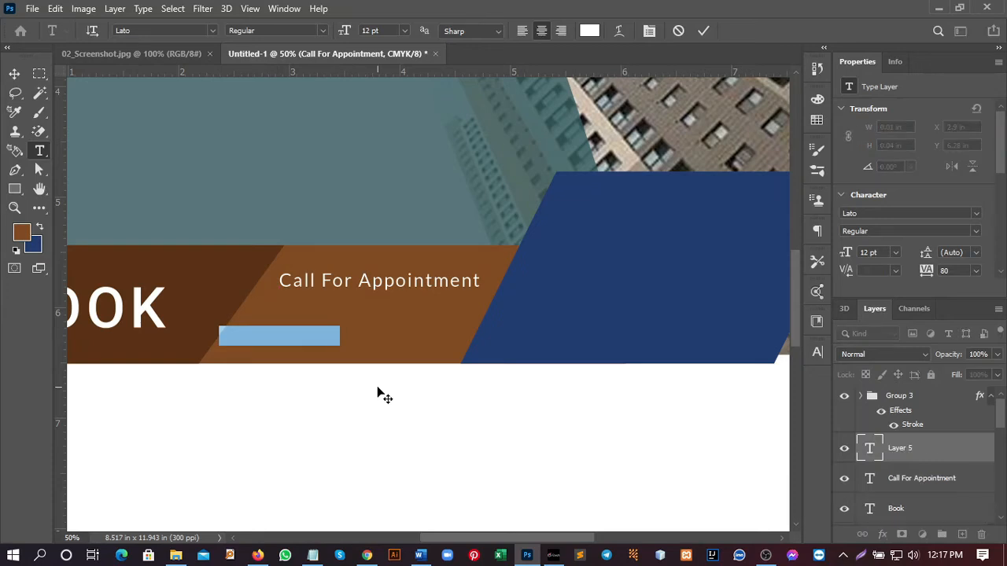
{"action": "type", "text": "00"}
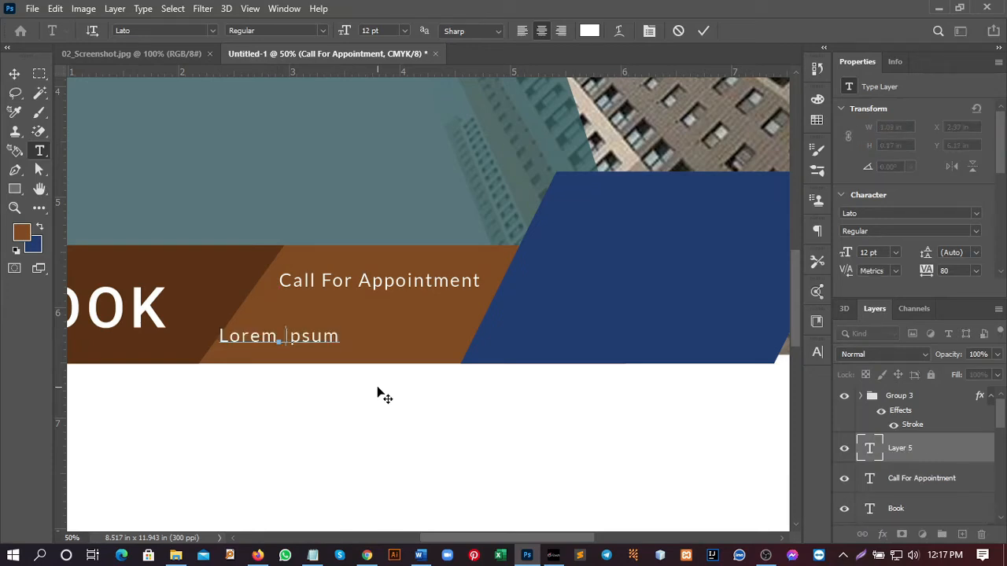
{"action": "type", "text": " 11 2"}
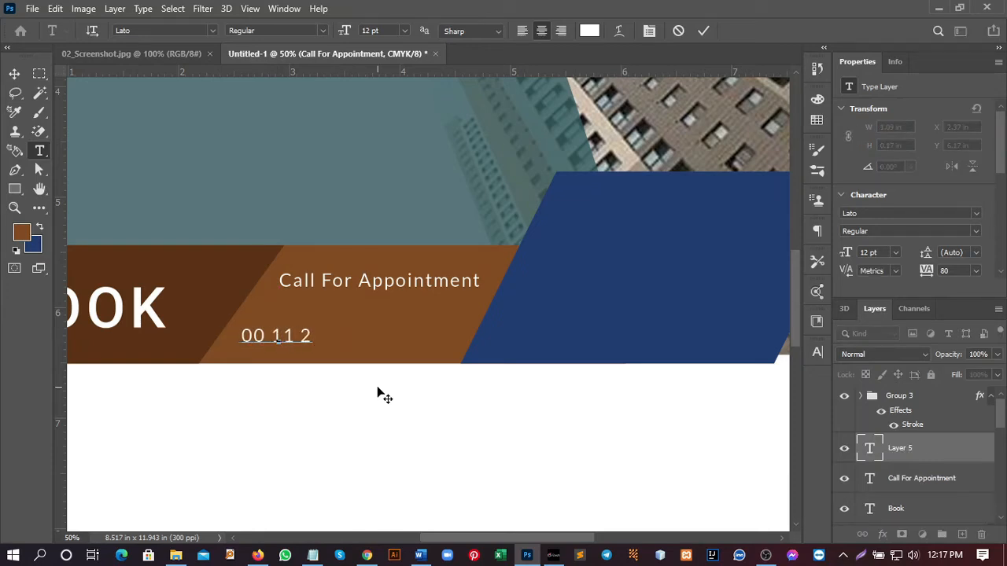
{"action": "type", "text": " 2 33 44"}
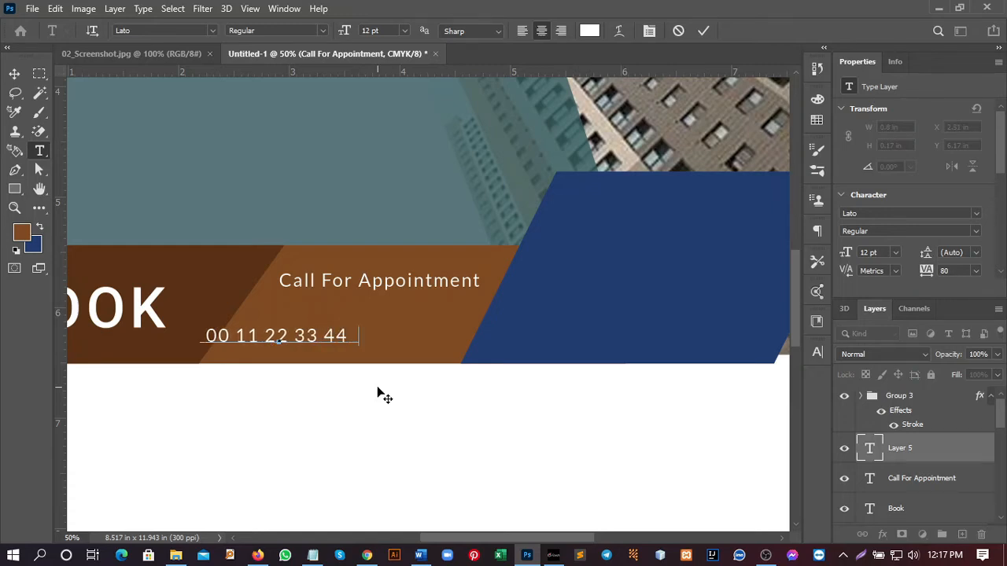
{"action": "type", "text": " 55"}
{"action": "left_click_drag", "start_coordinate": [351, 393], "coordinate": [424, 387]}
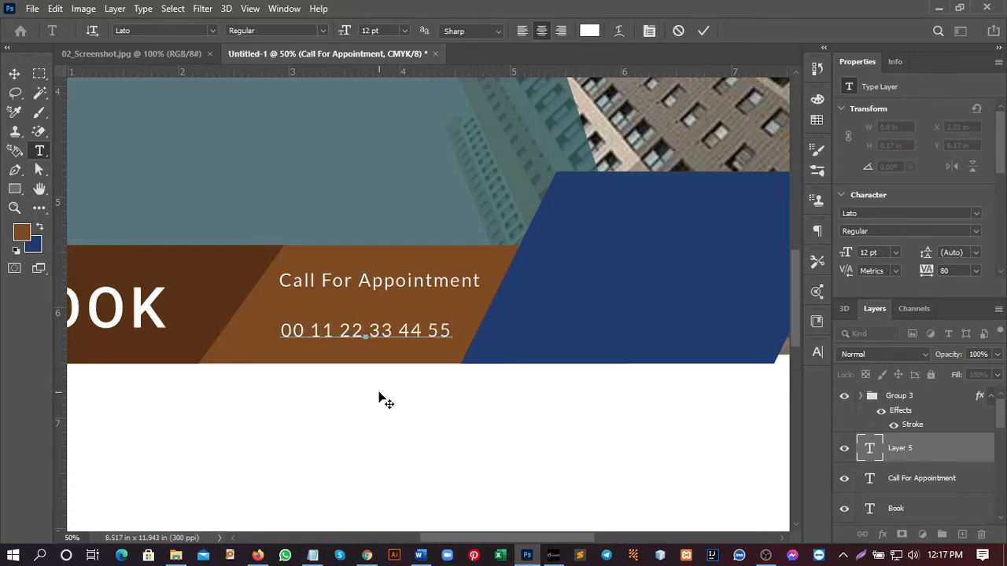
Set the phone number text to Lato Black at 15 pt.
{"action": "key", "text": "ctrl+a"}
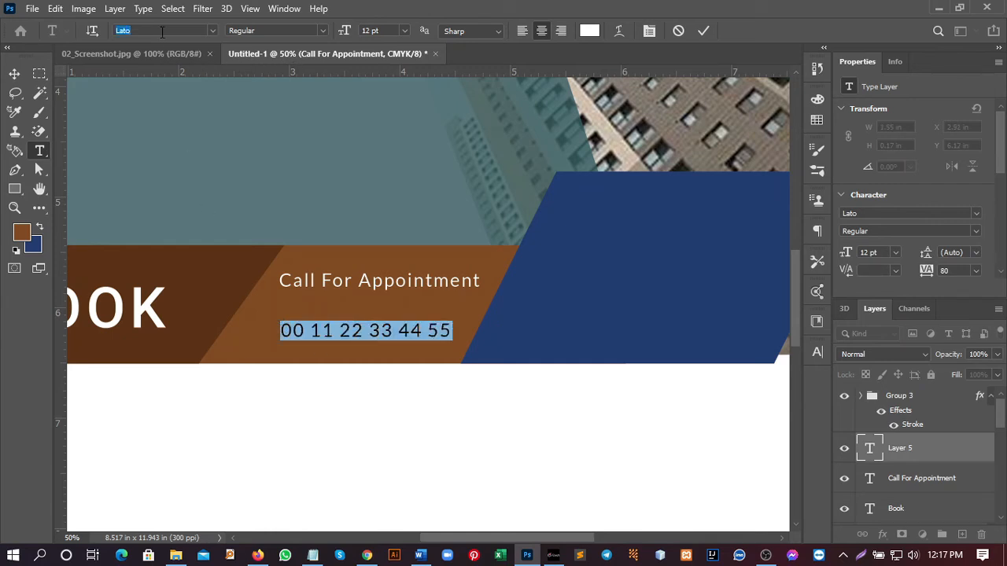
{"action": "left_click", "coordinate": [322, 30]}
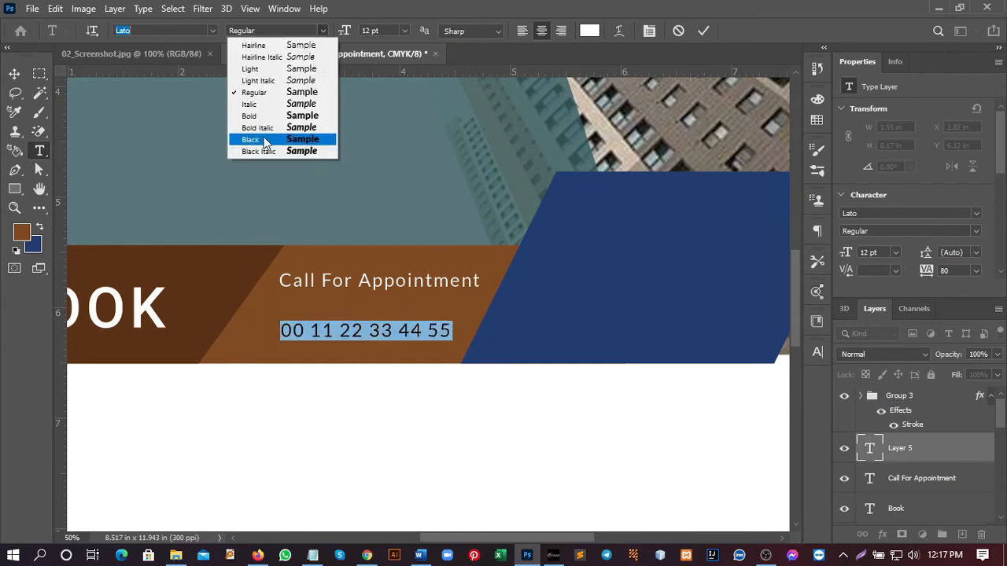
{"action": "left_click", "coordinate": [267, 138]}
{"action": "left_click", "coordinate": [346, 36]}
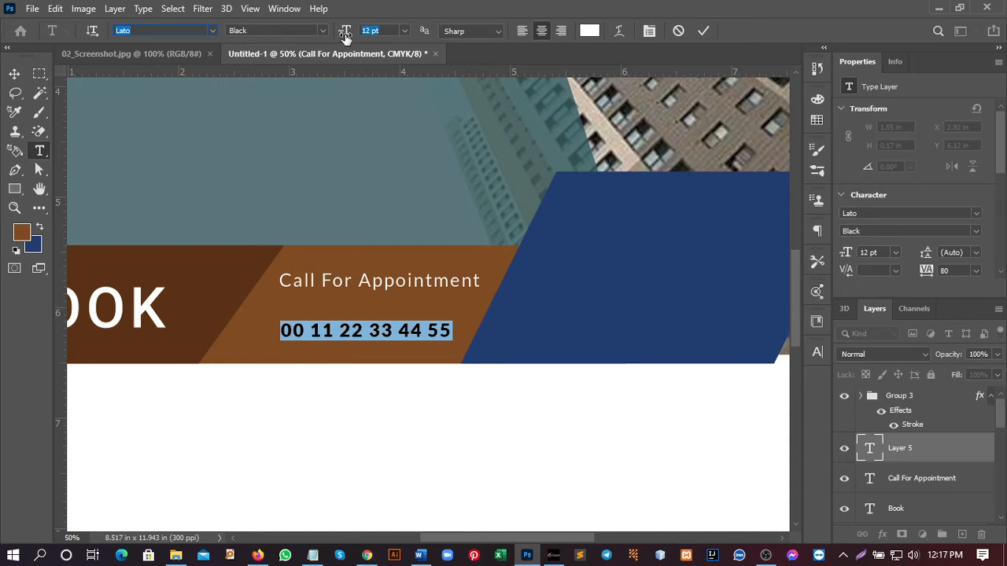
{"action": "key", "text": "Up"}
{"action": "key", "text": "Up"}
{"action": "key", "text": "Up"}
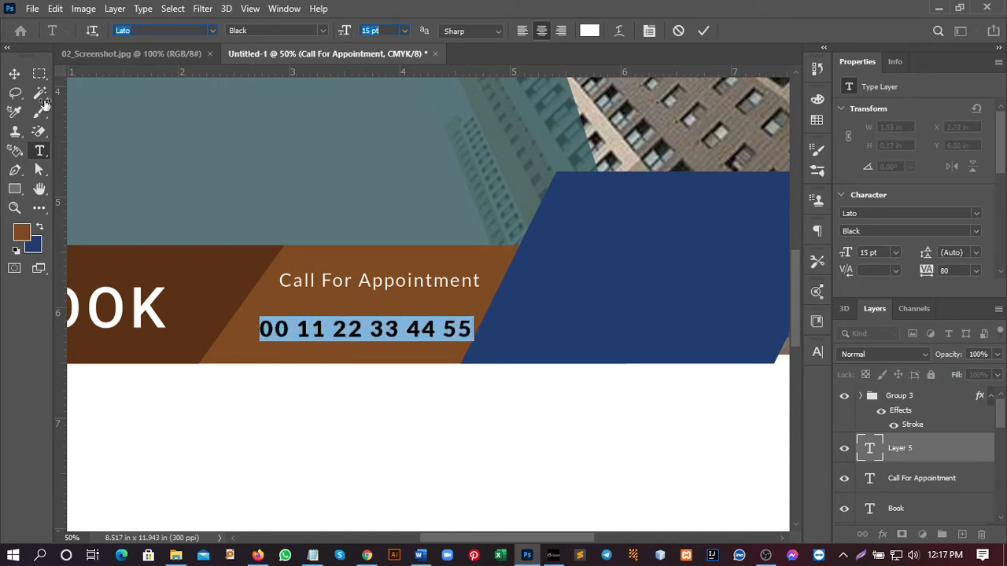
{"action": "key", "text": "ctrl+Return"}
Move the phone number to about X 2.64 in, Y 5.97 in, and "Call For Appointment" just above it at about X 2.92 in, Y 5.75 in.
{"action": "left_click_drag", "start_coordinate": [354, 327], "coordinate": [341, 315]}
{"action": "key", "text": "ctrl+minus"}
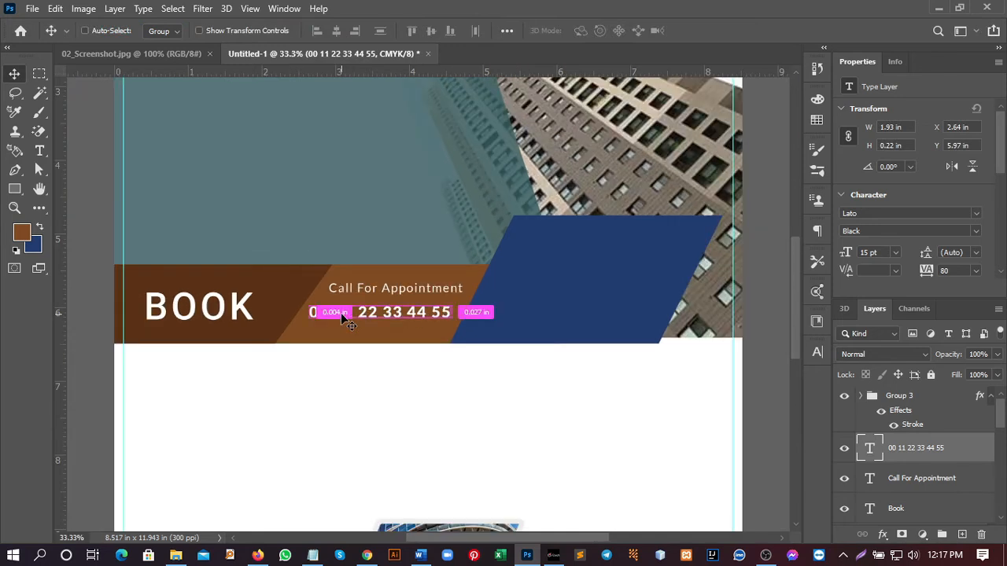
{"action": "left_click_drag", "start_coordinate": [362, 289], "coordinate": [363, 298]}
{"action": "key", "text": "Up"}
{"action": "key", "text": "Up"}
{"action": "key", "text": "Up"}
{"action": "key", "text": "Up"}
{"action": "key", "text": "Up"}
{"action": "key", "text": "Up"}
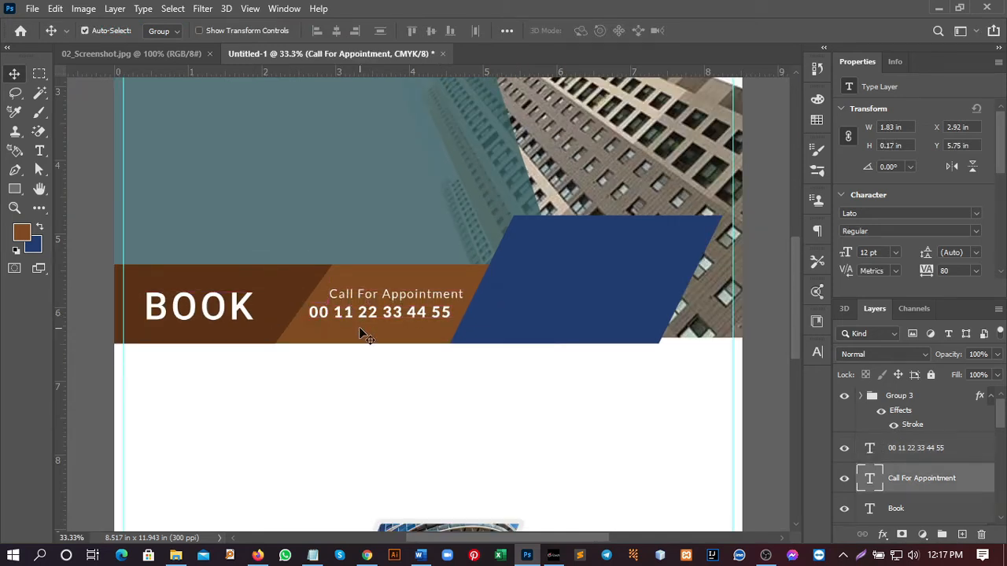
Check the price area in the reference flyer and add the text "Pfrice Start At" near the blue shape's upper edge, at about X 5.67 in, Y 5.13 in.
{"action": "left_click", "coordinate": [359, 328]}
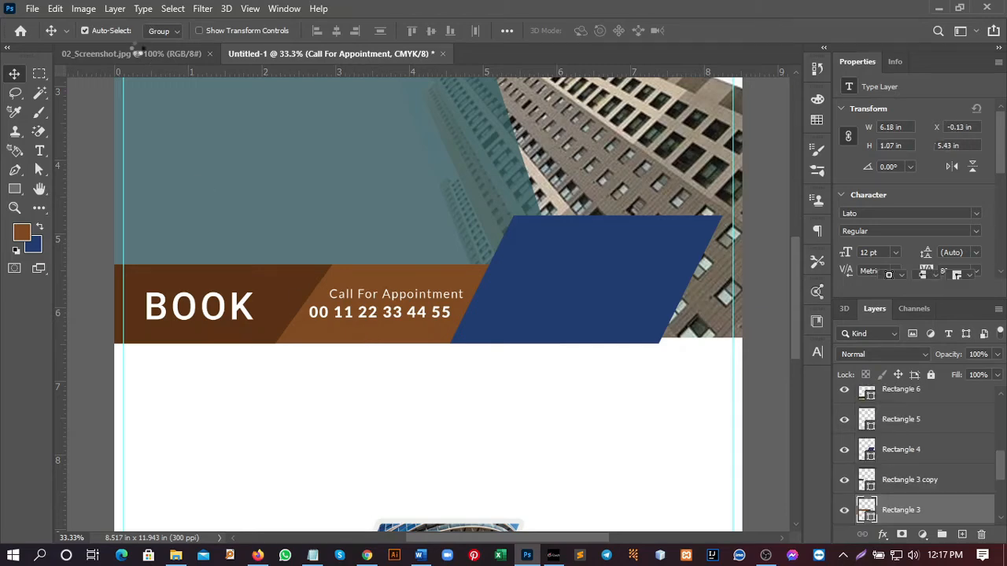
{"action": "left_click", "coordinate": [136, 52]}
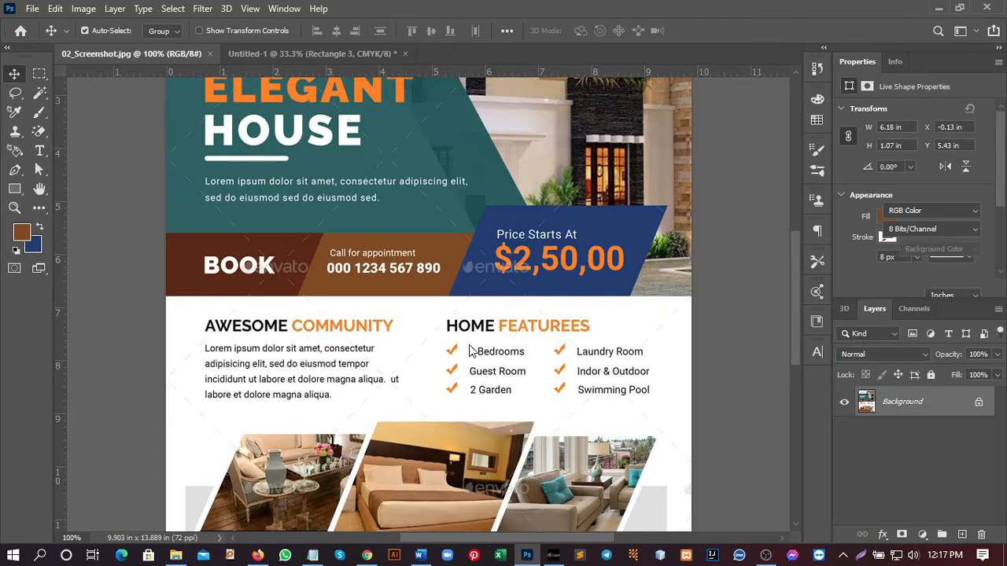
{"action": "left_click", "coordinate": [271, 52]}
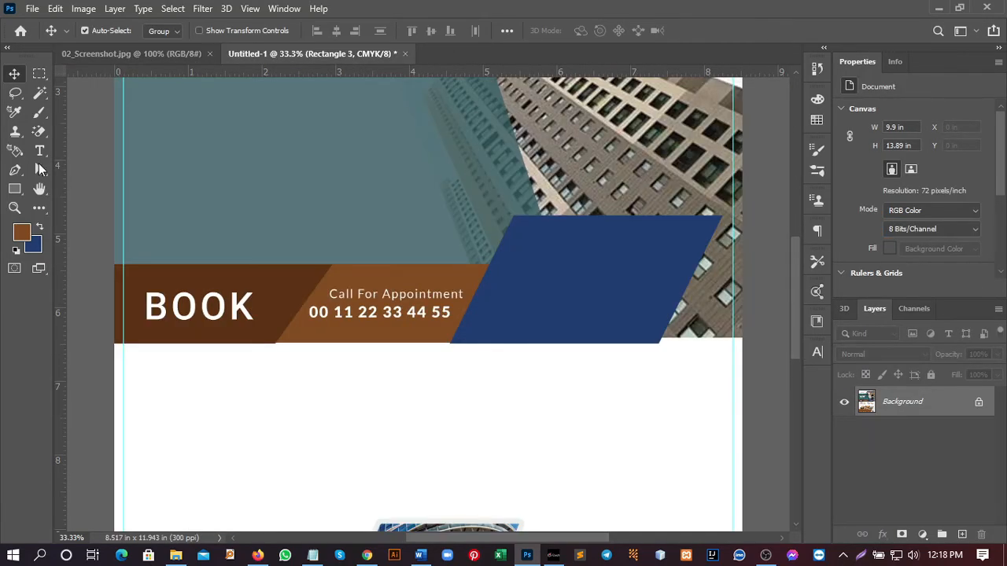
{"action": "key", "text": "t"}
{"action": "left_click", "coordinate": [535, 252]}
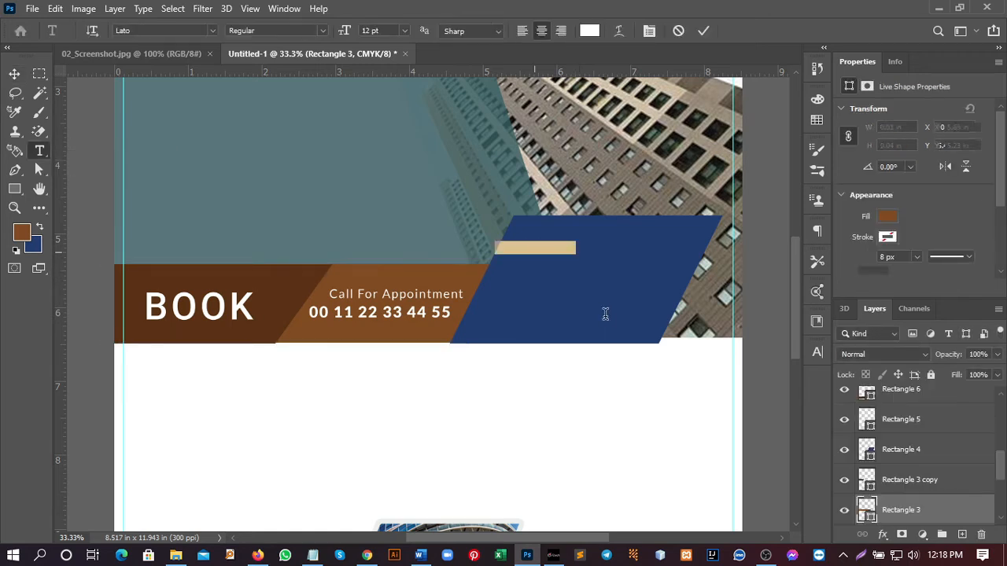
{"action": "key", "text": "BackSpace"}
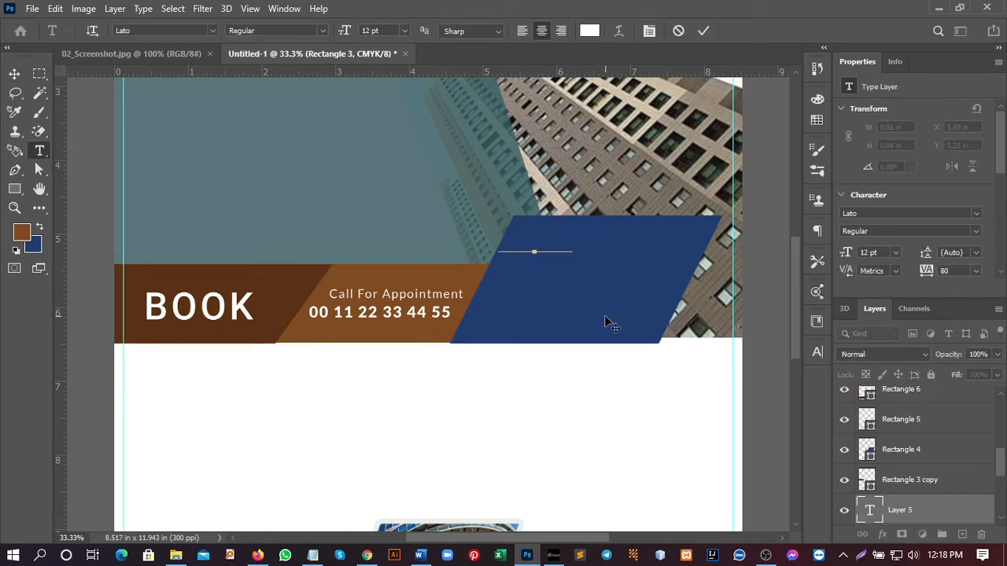
{"action": "key", "text": "ctrl+a"}
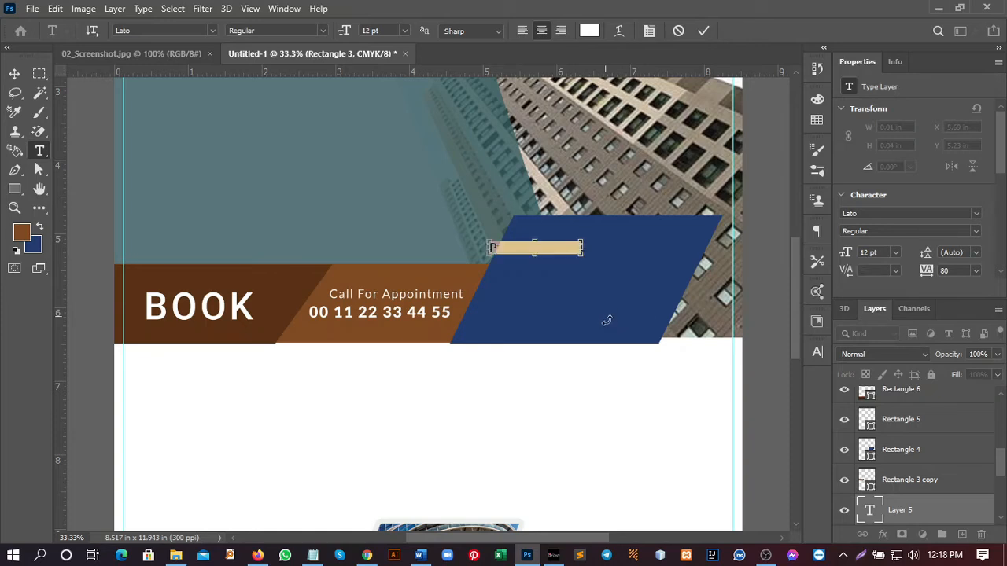
{"action": "left_click_drag", "start_coordinate": [551, 288], "coordinate": [593, 289]}
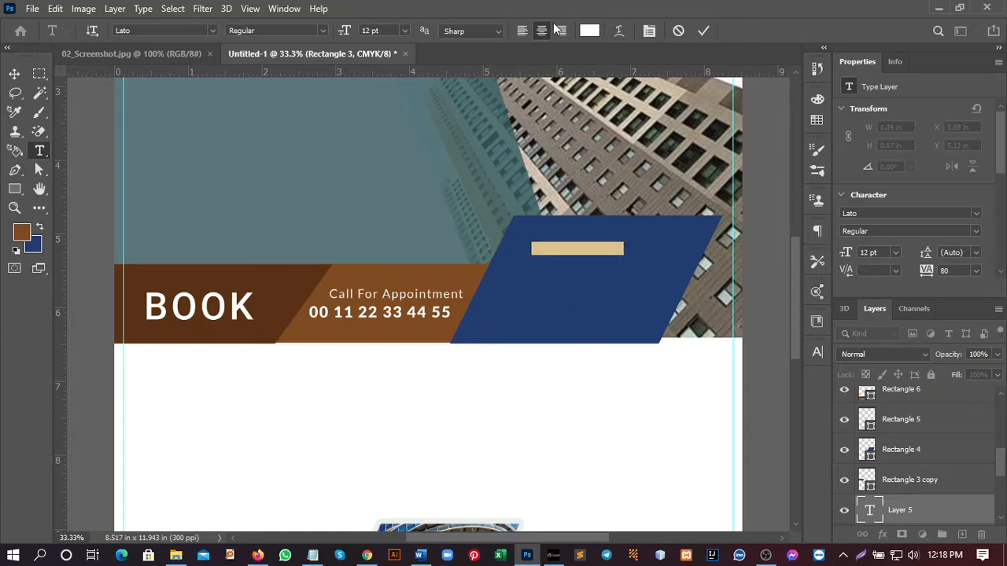
{"action": "left_click", "coordinate": [14, 73]}
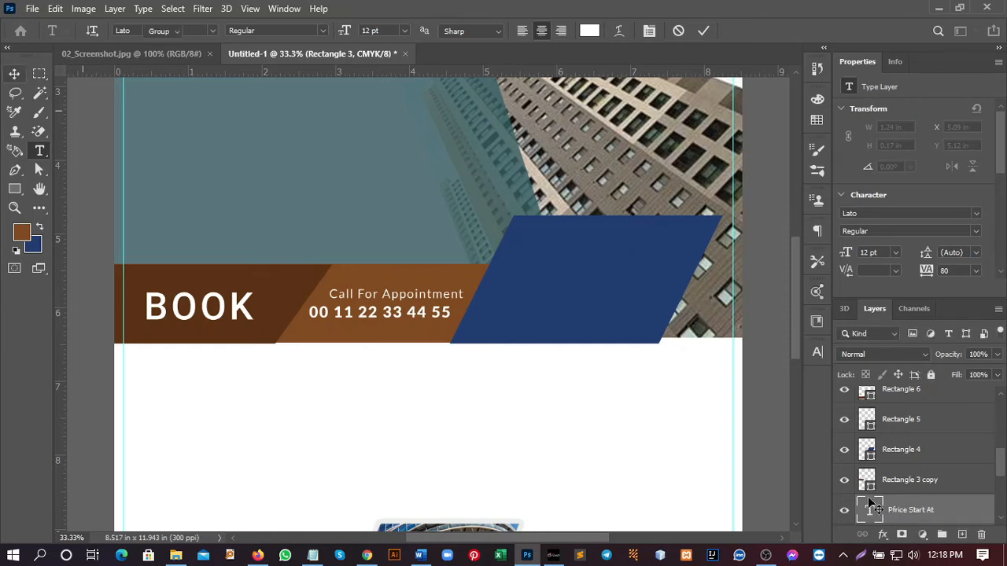
Move the "Pfrice Start At" layer up the layer stack, above the rectangle layers and into Group 1.
{"action": "left_click_drag", "start_coordinate": [868, 505], "coordinate": [873, 406]}
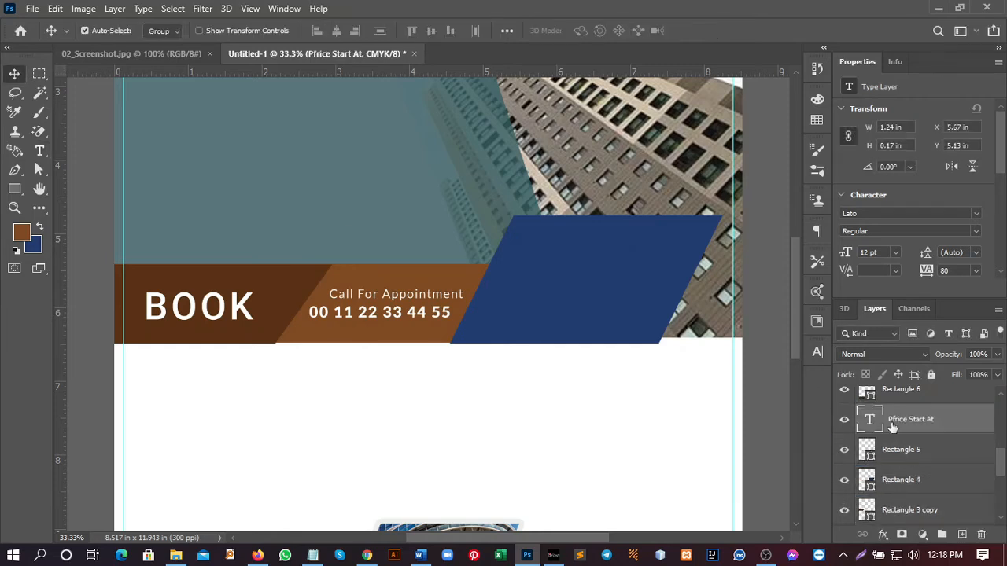
{"action": "scroll", "coordinate": [892, 454], "scroll_direction": "up", "scroll_amount": 2}
{"action": "mouse_move", "coordinate": [871, 510]}
{"action": "left_mouse_down"}
{"action": "mouse_move", "coordinate": [868, 417]}
{"action": "mouse_move", "coordinate": [875, 457]}
{"action": "left_mouse_up"}
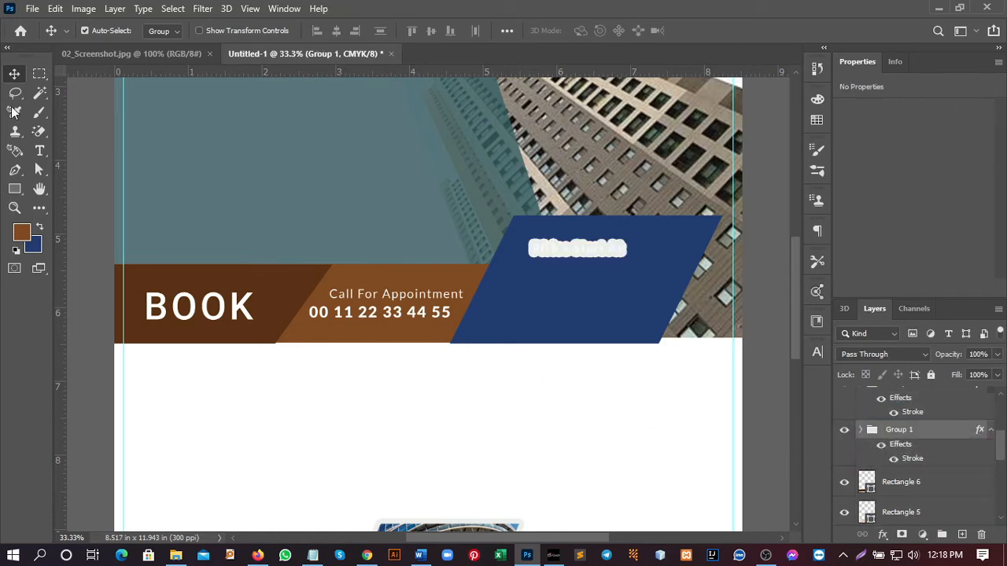
Correct the price text to "Price Start At" and move its layer out of Group 1, directly above the group.
{"action": "left_click", "coordinate": [39, 150]}
{"action": "left_click", "coordinate": [543, 251]}
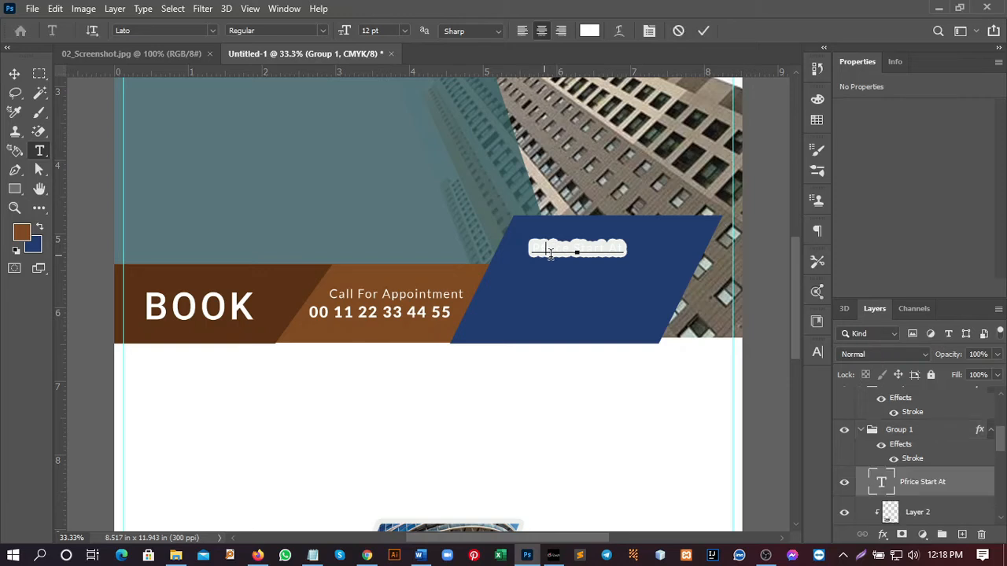
{"action": "left_click", "coordinate": [14, 73]}
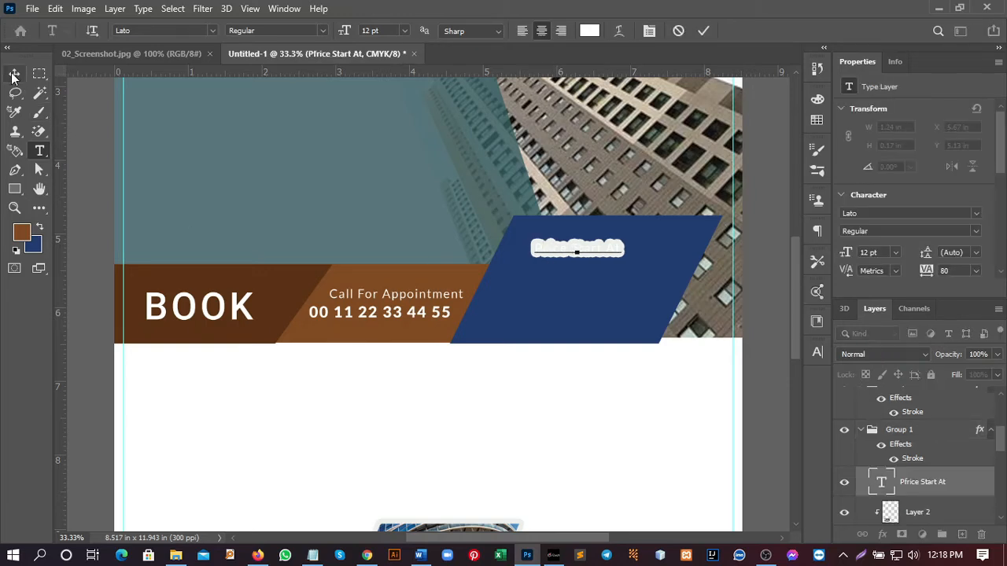
{"action": "left_click_drag", "start_coordinate": [911, 480], "coordinate": [891, 420]}
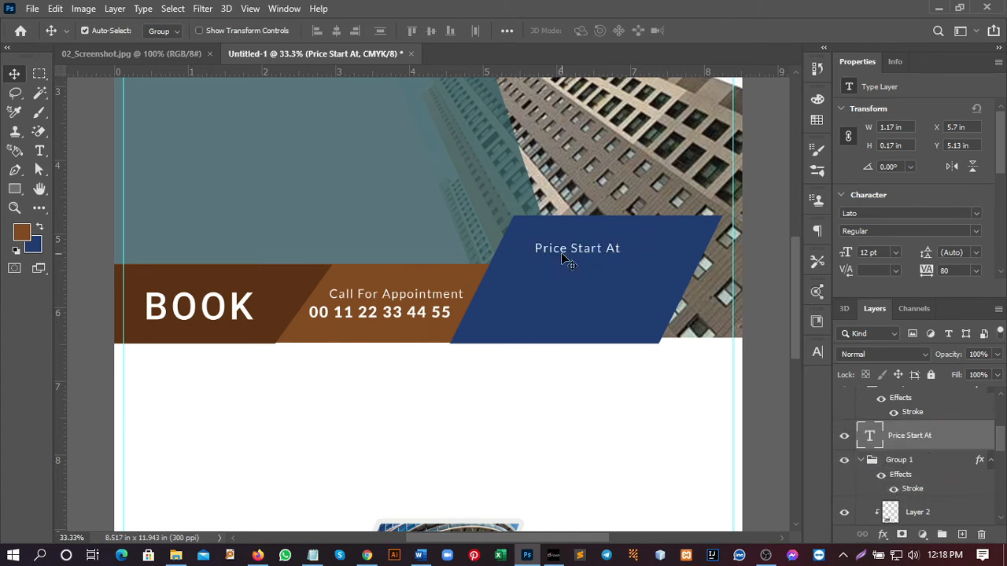
{"action": "left_click", "coordinate": [861, 460]}
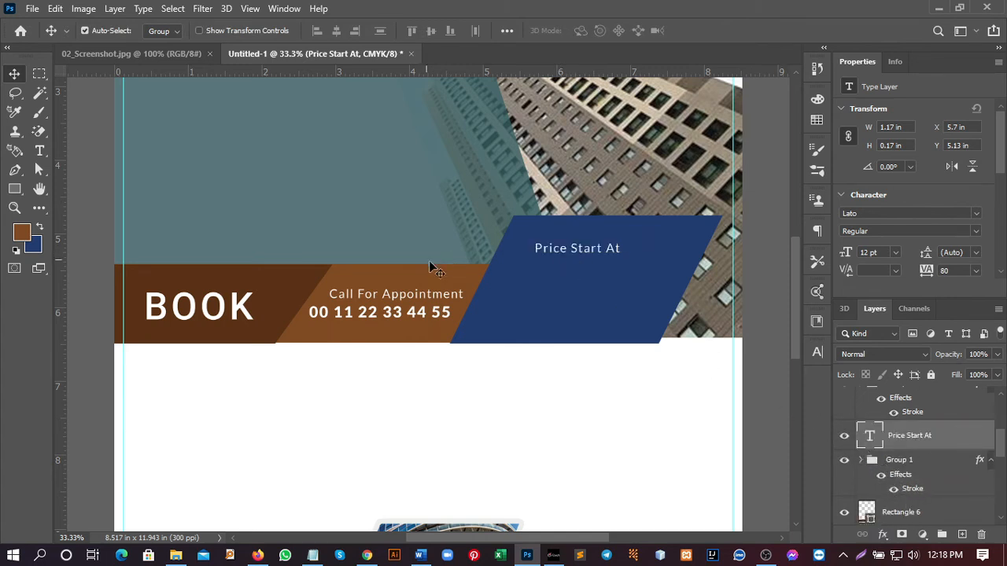
Check the price figure in the reference flyer and add the text "$5200" on the blue shape below "Price Start At".
{"action": "left_click", "coordinate": [154, 54]}
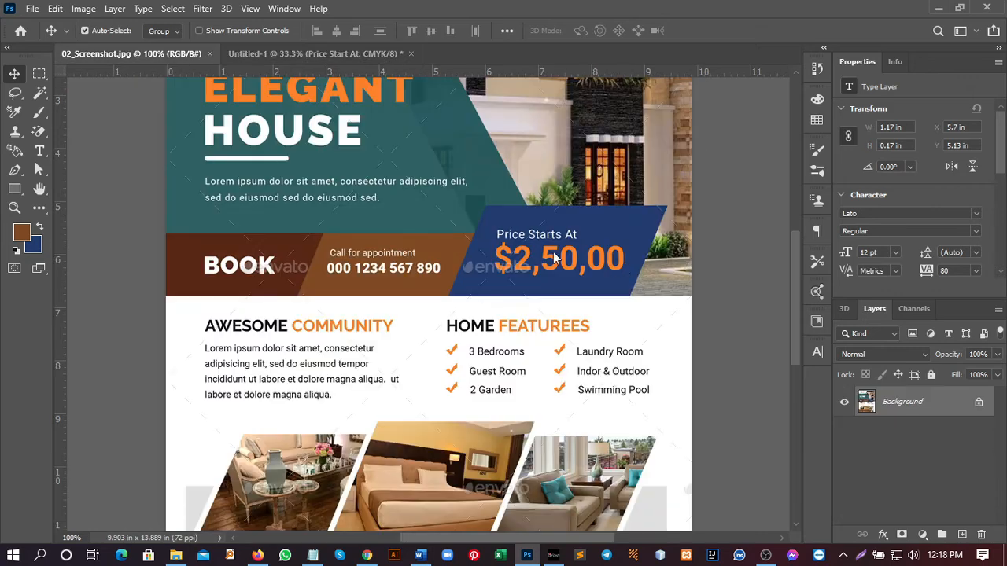
{"action": "left_click", "coordinate": [315, 53]}
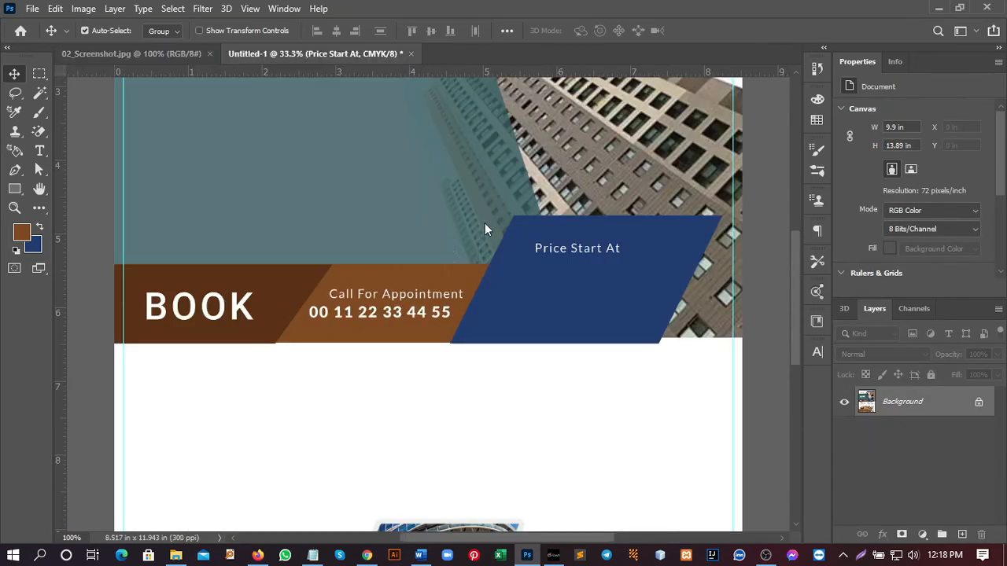
{"action": "left_click", "coordinate": [40, 151]}
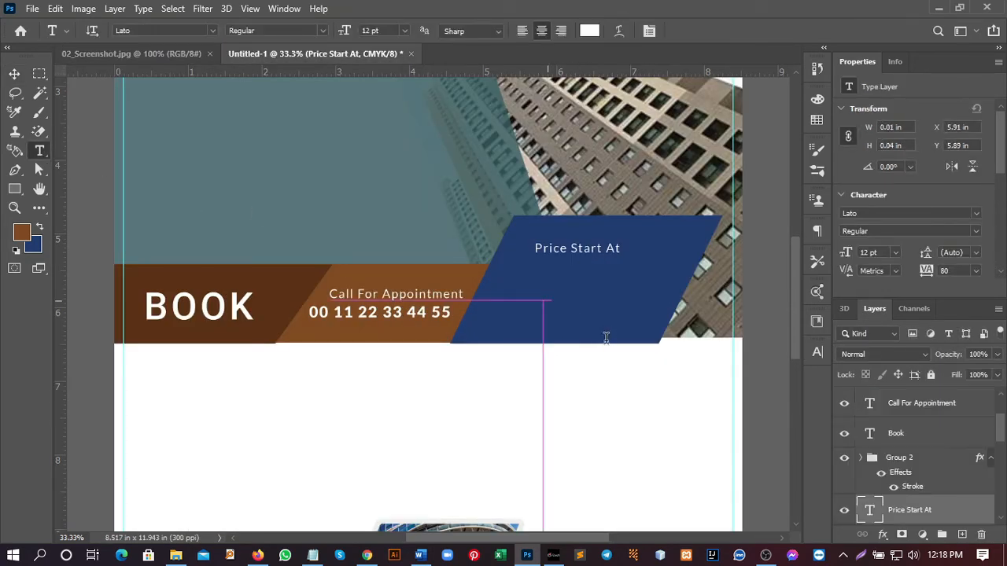
{"action": "left_click", "coordinate": [591, 328]}
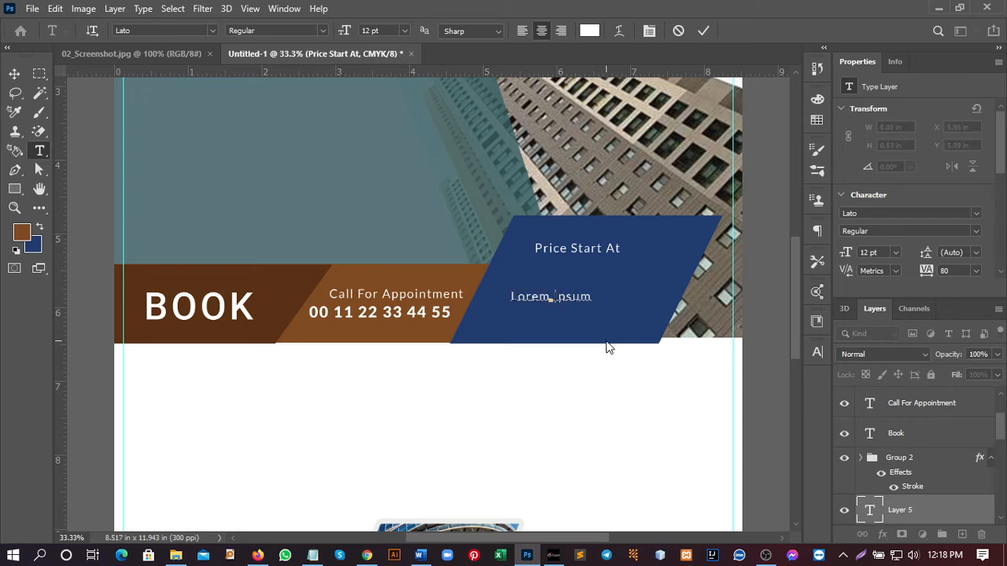
{"action": "type", "text": "$%200"}
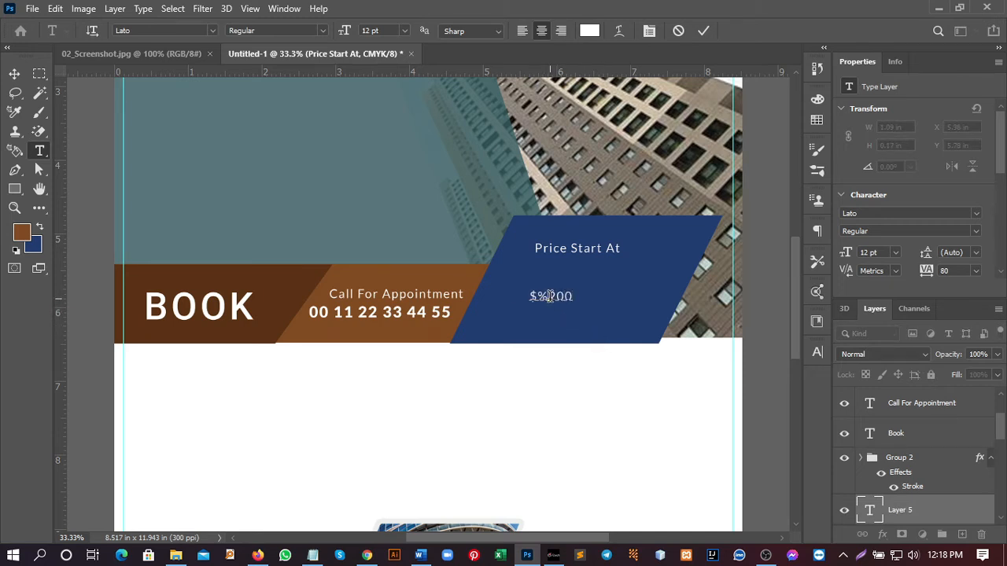
{"action": "key", "text": "BackSpace"}
{"action": "type", "text": "5"}
Try the dark and lighter brown of the bands as the "$5200" text colour, and return it to white (ffffff).
{"action": "key", "text": "ctrl+a"}
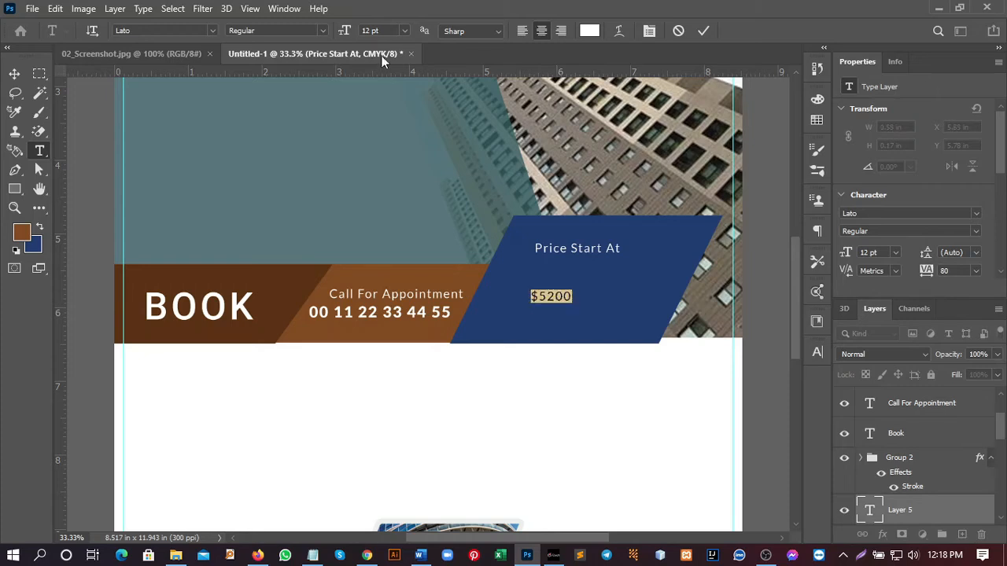
{"action": "left_click", "coordinate": [589, 31]}
{"action": "left_click", "coordinate": [290, 287]}
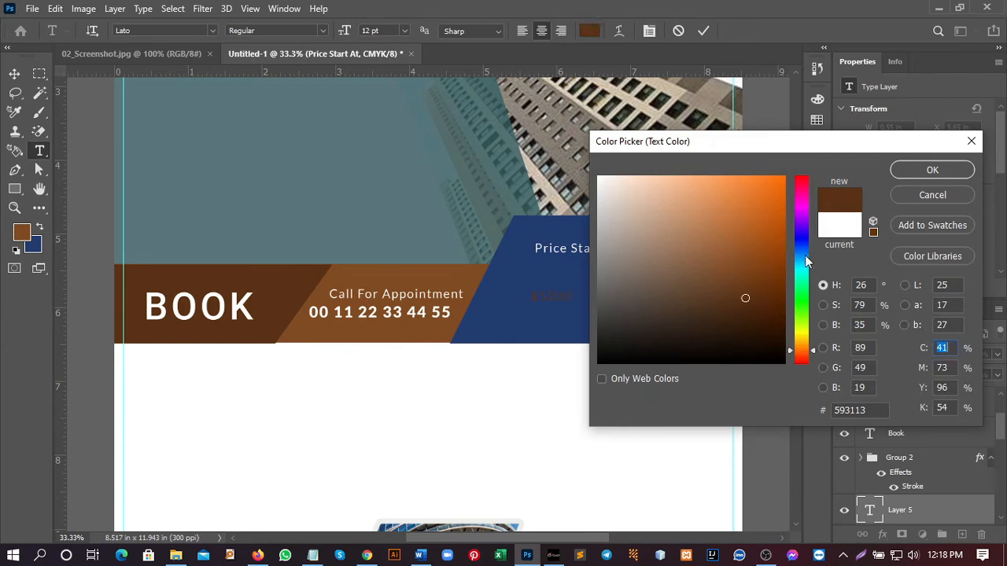
{"action": "left_click", "coordinate": [438, 271]}
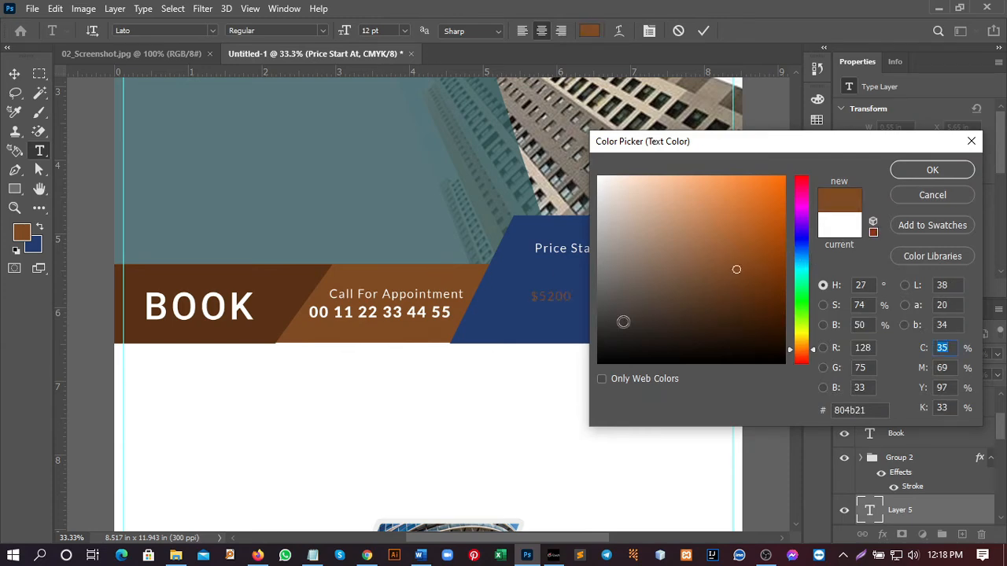
{"action": "left_click_drag", "start_coordinate": [610, 193], "coordinate": [597, 175]}
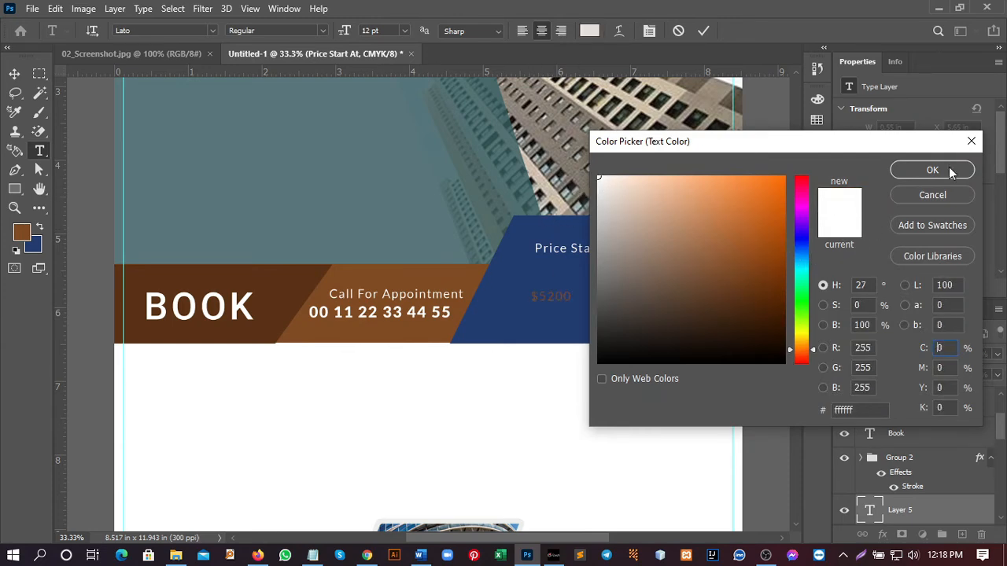
{"action": "left_click", "coordinate": [949, 169]}
Set the "$5200" text size to 45 pt and finish editing the text.
{"action": "left_click_drag", "start_coordinate": [345, 33], "coordinate": [370, 35]}
{"action": "type", "text": "45"}
{"action": "key", "text": "Return"}
{"action": "key", "text": "ctrl+Return"}
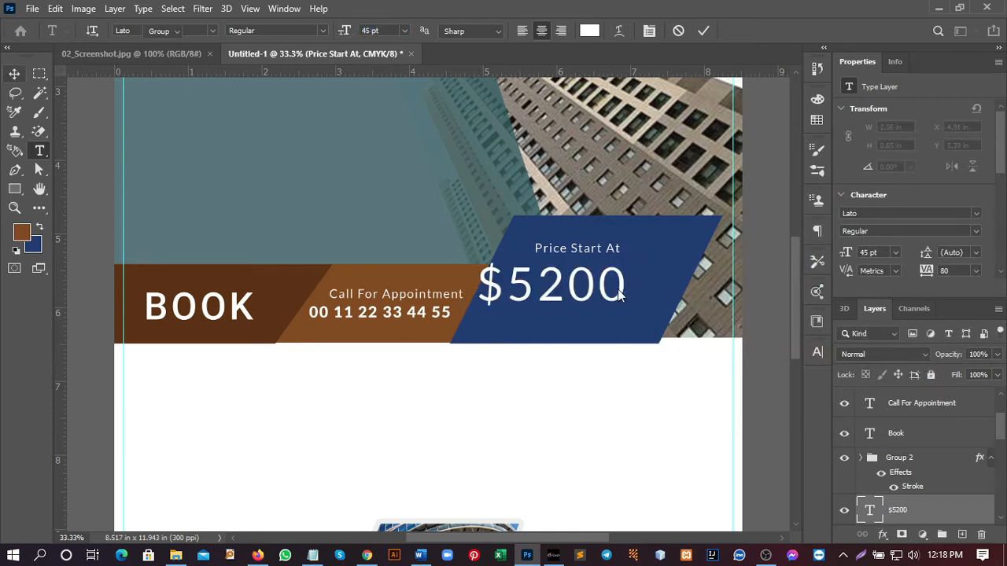
Move "$5200" fully inside the blue shape and place "Price Start At" above it at about X 5.47 in, Y 5.29 in.
{"action": "left_click_drag", "start_coordinate": [573, 294], "coordinate": [599, 305]}
{"action": "left_click_drag", "start_coordinate": [559, 254], "coordinate": [542, 266]}
{"action": "key", "text": "ctrl+minus"}
{"action": "key", "text": "ctrl+minus"}
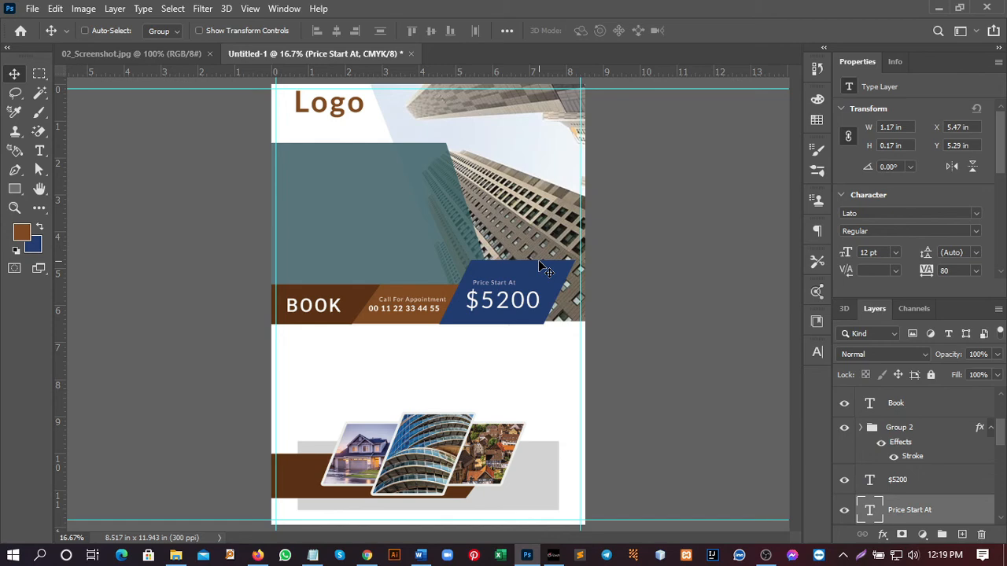
{"action": "key", "text": "ctrl+minus"}
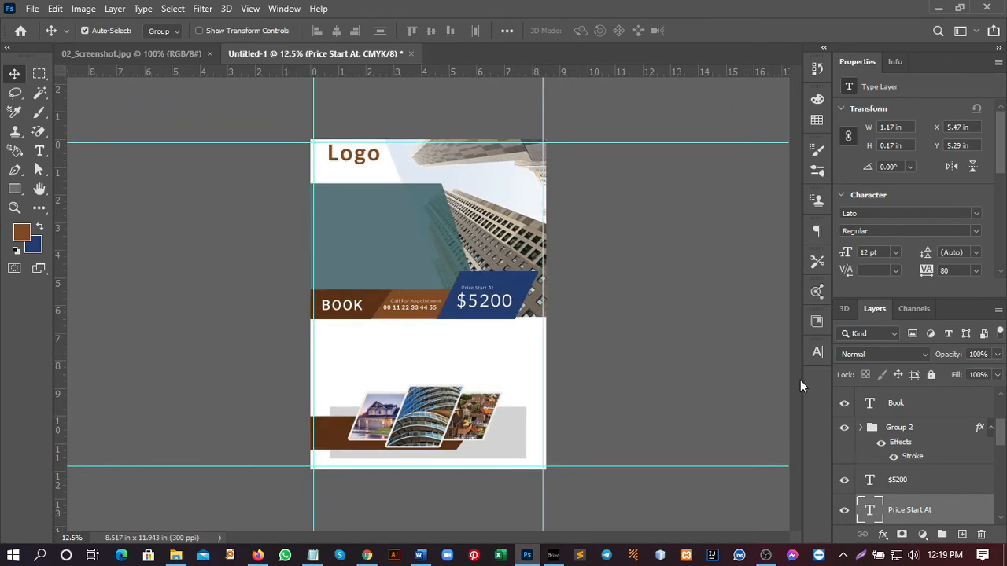
Check the heading area of the reference flyer and reposition the "Logo" text in the white header at about X 0.45 in, Y 0.29 in.
{"action": "left_click", "coordinate": [150, 53]}
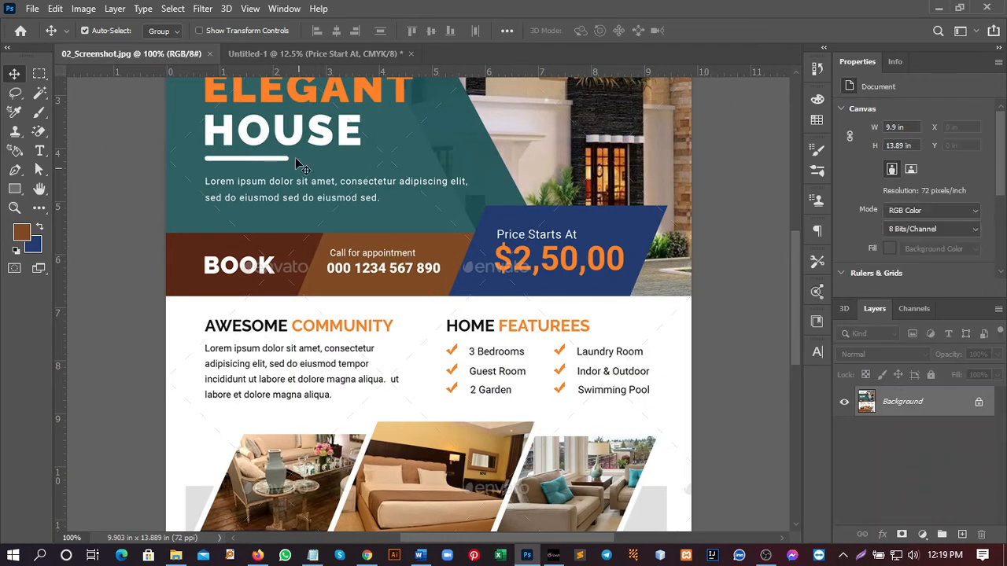
{"action": "scroll", "coordinate": [297, 165], "scroll_direction": "up", "scroll_amount": 1}
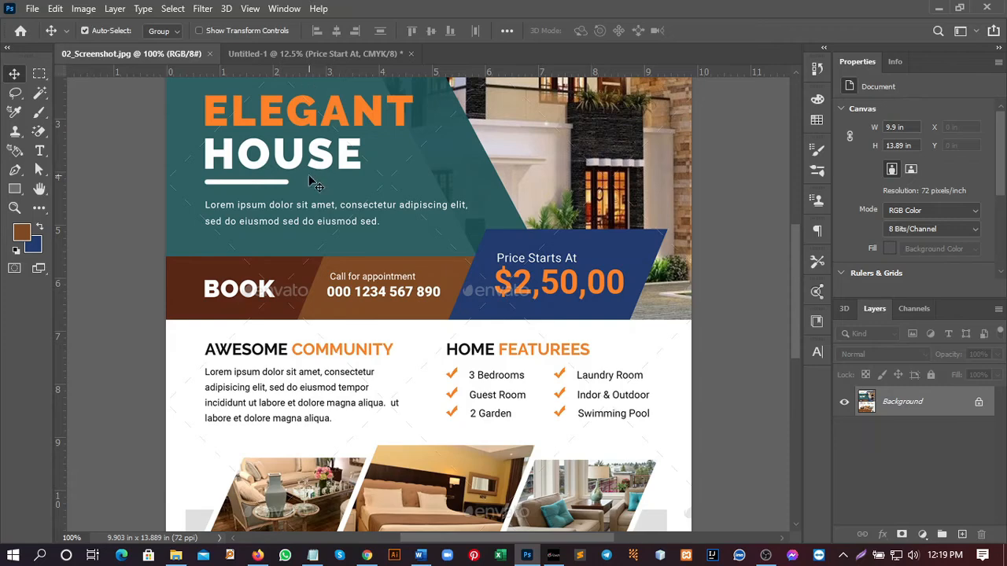
{"action": "scroll", "coordinate": [314, 184], "scroll_direction": "up", "scroll_amount": 1}
{"action": "scroll", "coordinate": [313, 142], "scroll_direction": "down", "scroll_amount": 2}
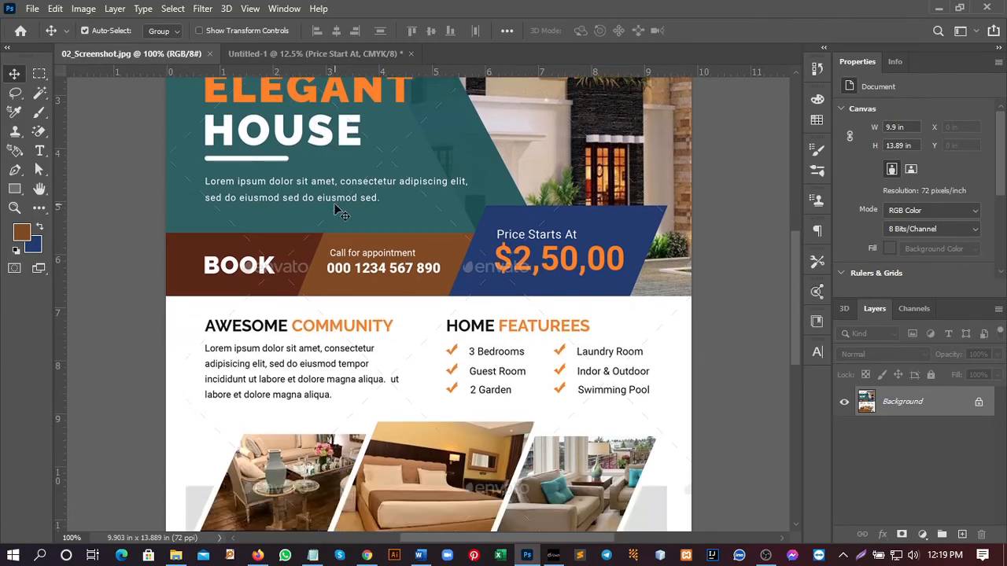
{"action": "left_click", "coordinate": [287, 59]}
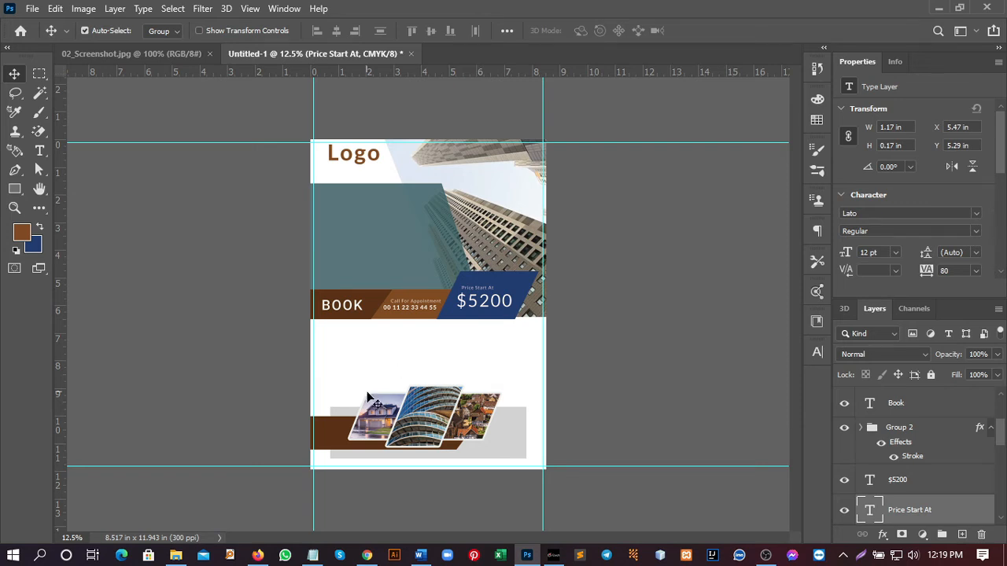
{"action": "left_click_drag", "start_coordinate": [356, 159], "coordinate": [351, 170]}
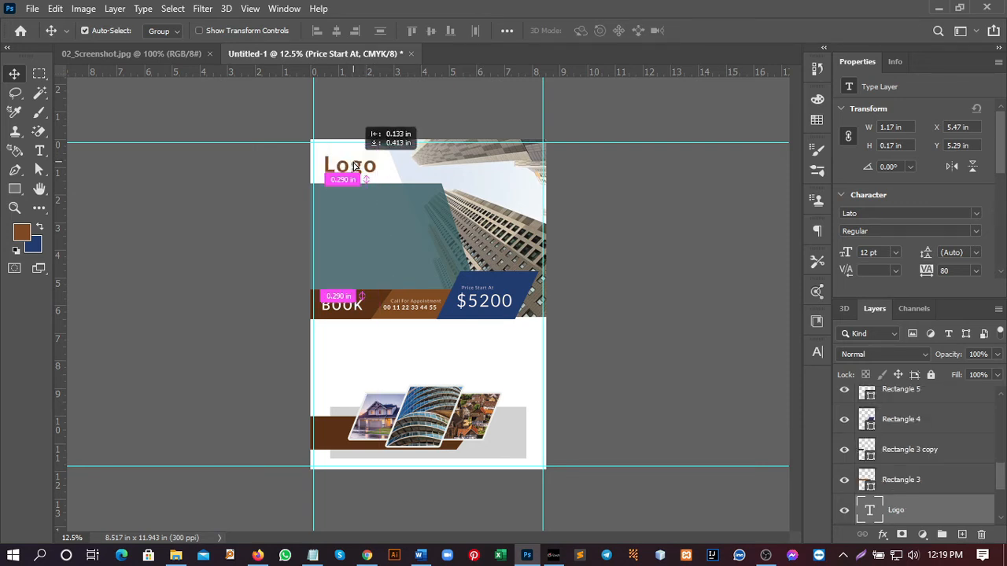
{"action": "key", "text": "shift+Up"}
{"action": "key", "text": "shift+Up"}
{"action": "key", "text": "shift+Up"}
{"action": "key", "text": "shift+Up"}
{"action": "key", "text": "shift+Up"}
{"action": "key", "text": "shift+Up"}
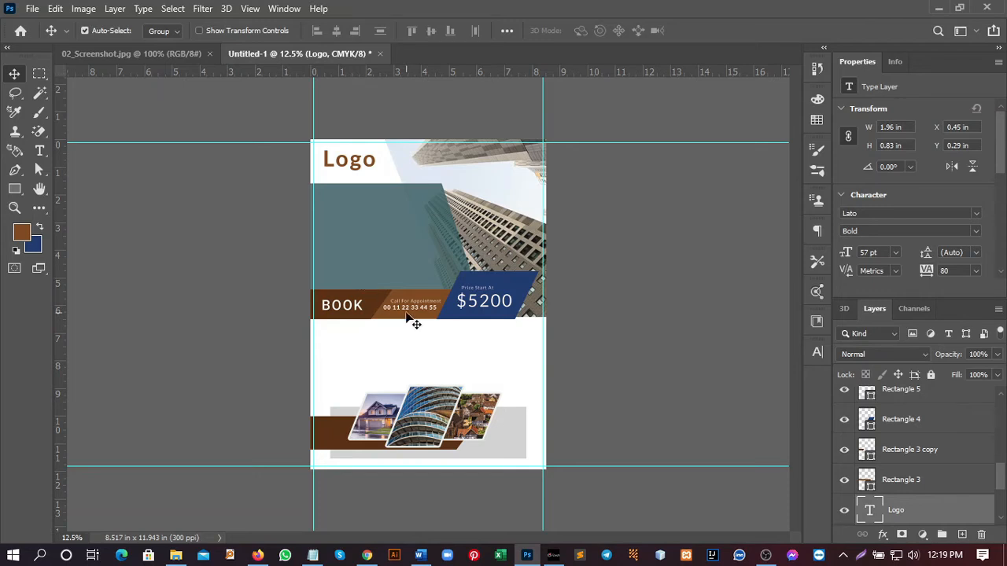
Select the house picture's group and collapse the effects lists of the picture groups Group 1, Group 2 and Group 3.
{"action": "key", "text": "ctrl+plus"}
{"action": "key", "text": "ctrl+plus"}
{"action": "key", "text": "ctrl+plus"}
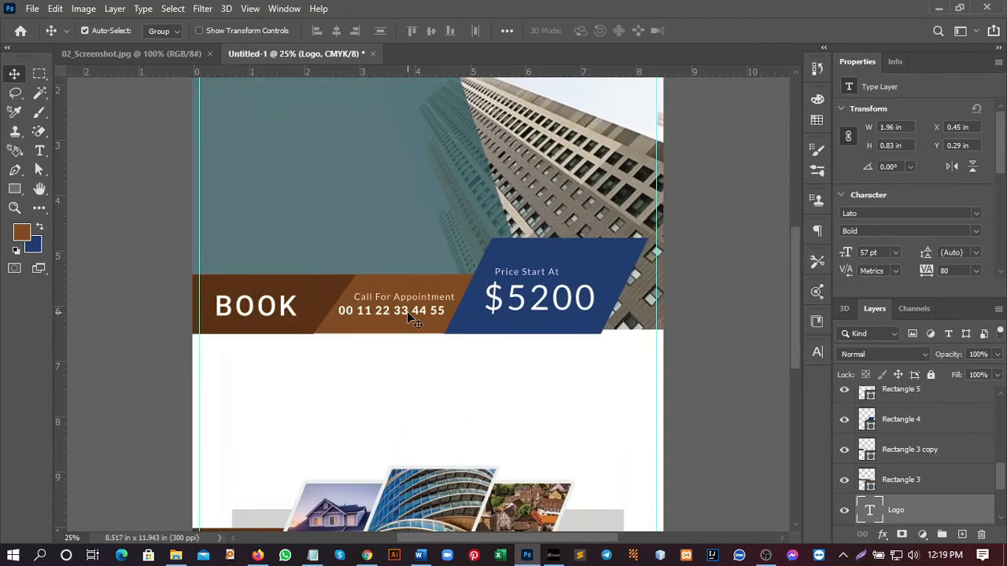
{"action": "scroll", "coordinate": [413, 326], "scroll_direction": "down", "scroll_amount": 6}
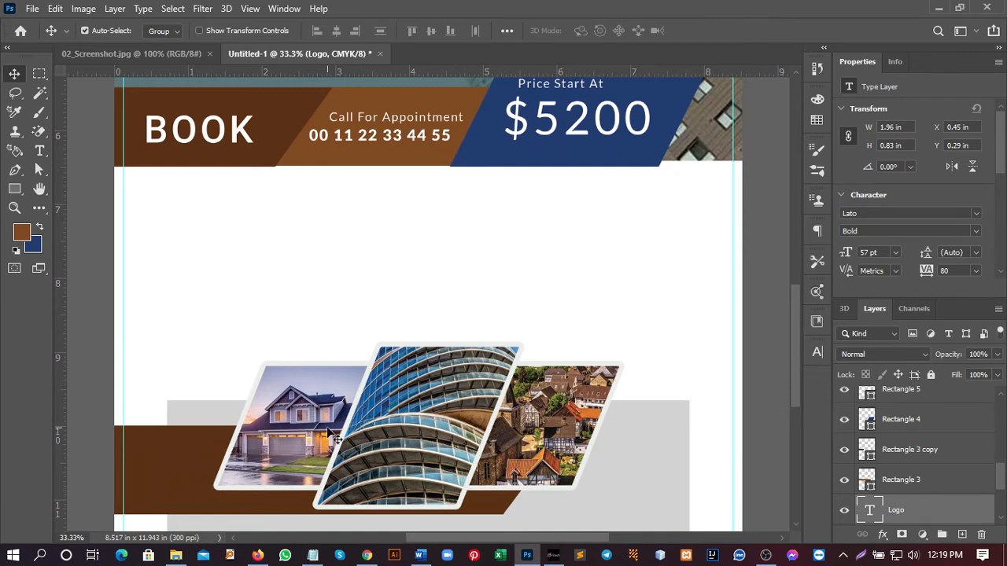
{"action": "key", "text": "ctrl"}
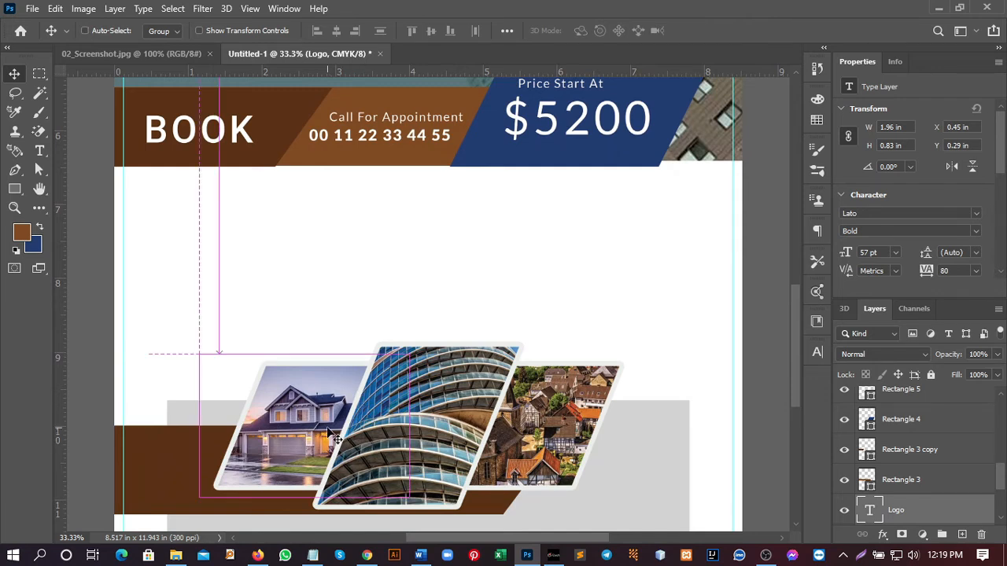
{"action": "key", "text": "ctrl+minus"}
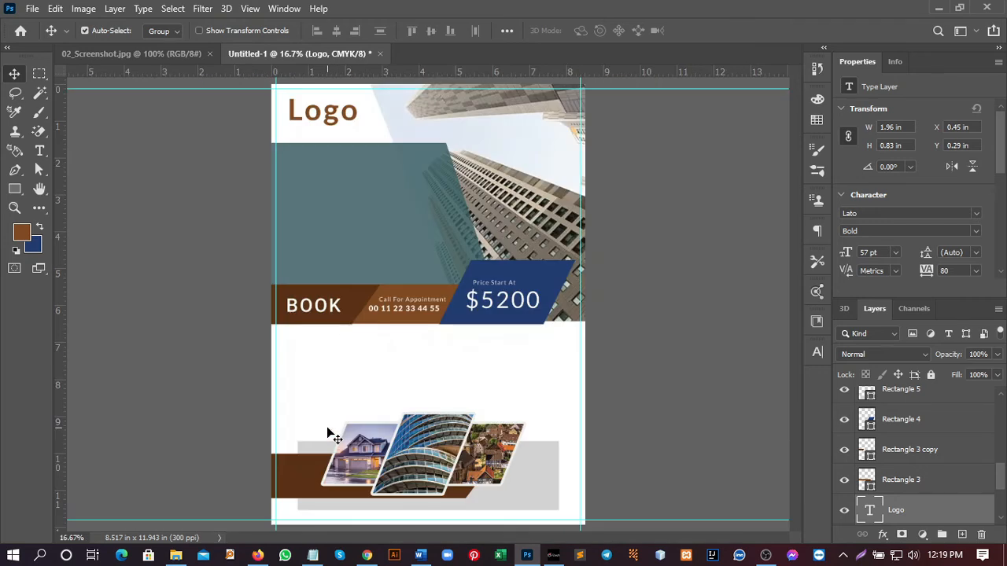
{"action": "left_click", "coordinate": [380, 464], "text": "ctrl"}
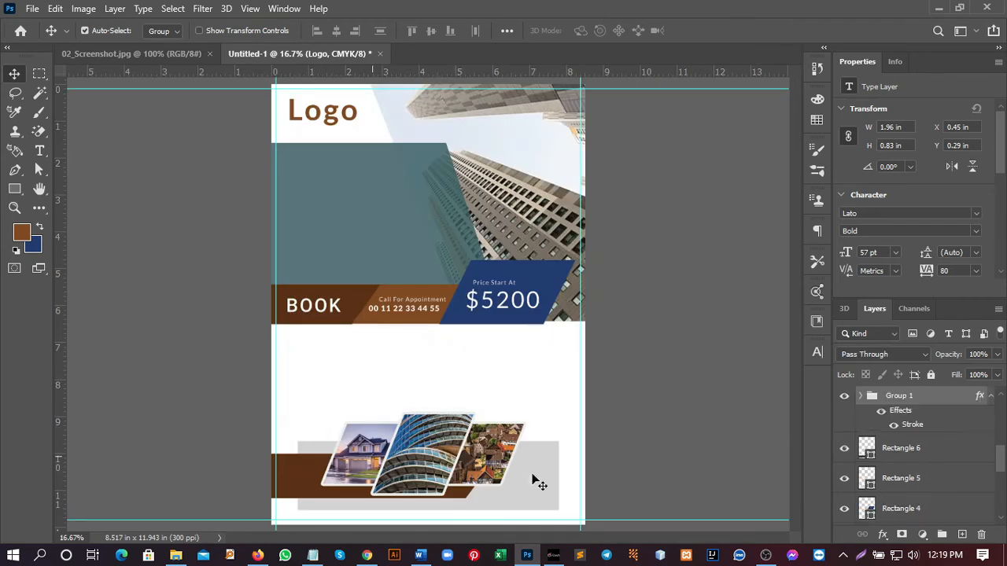
{"action": "scroll", "coordinate": [994, 399], "scroll_direction": "up", "scroll_amount": 3}
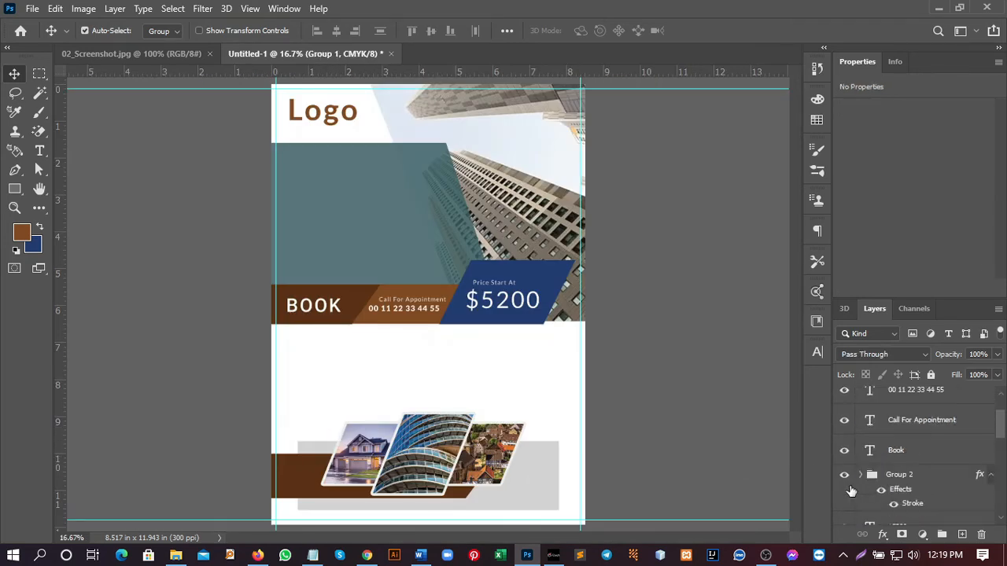
{"action": "left_click", "coordinate": [993, 477]}
{"action": "scroll", "coordinate": [912, 472], "scroll_direction": "up", "scroll_amount": 2}
{"action": "left_click", "coordinate": [992, 396]}
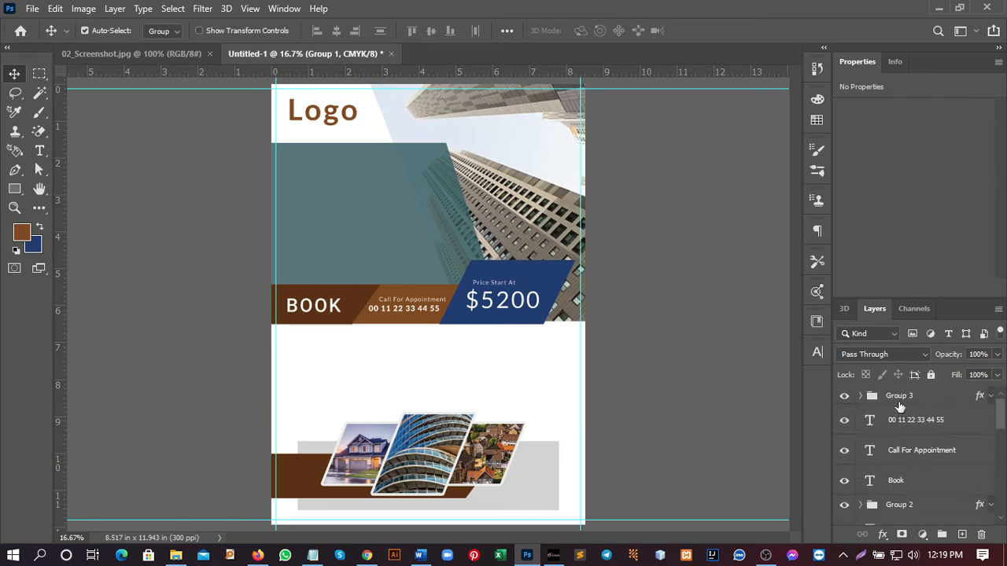
Hide the three slanted picture groups, Group 3, Group 2 and Group 1.
{"action": "left_click", "coordinate": [899, 399]}
{"action": "left_click", "coordinate": [844, 399]}
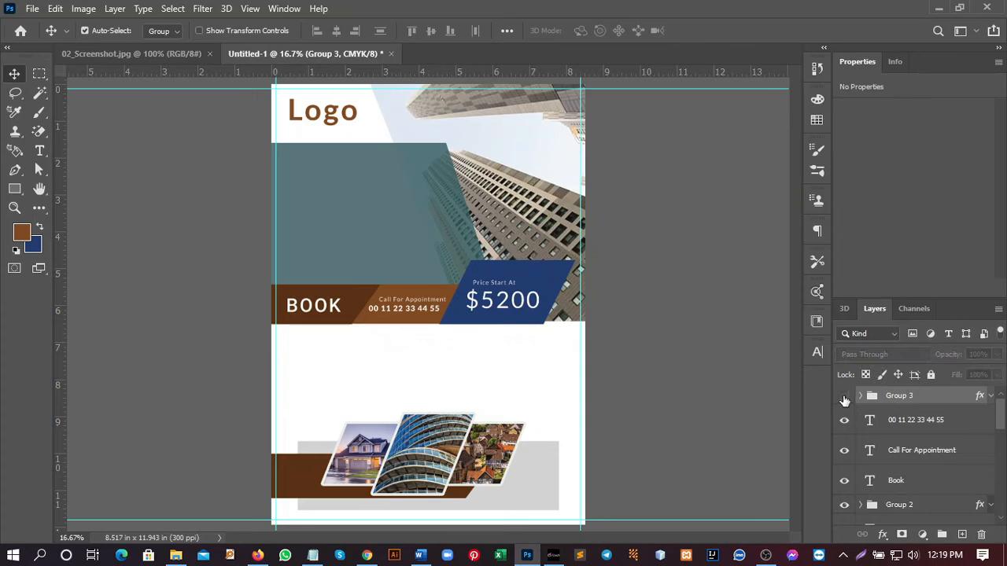
{"action": "left_click", "coordinate": [844, 504]}
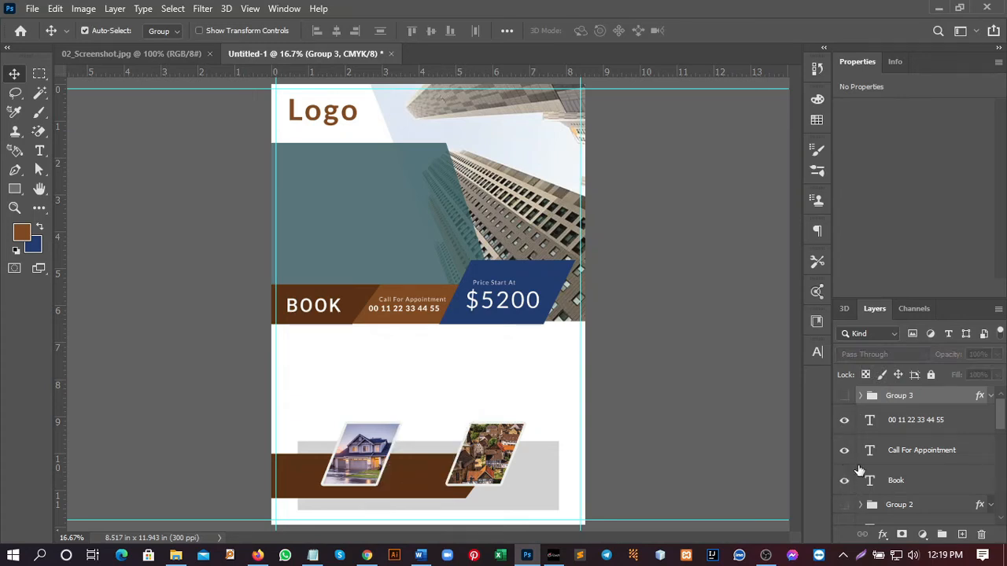
{"action": "scroll", "coordinate": [859, 471], "scroll_direction": "down", "scroll_amount": 2}
{"action": "scroll", "coordinate": [858, 472], "scroll_direction": "down", "scroll_amount": 1}
{"action": "scroll", "coordinate": [860, 469], "scroll_direction": "down", "scroll_amount": 1}
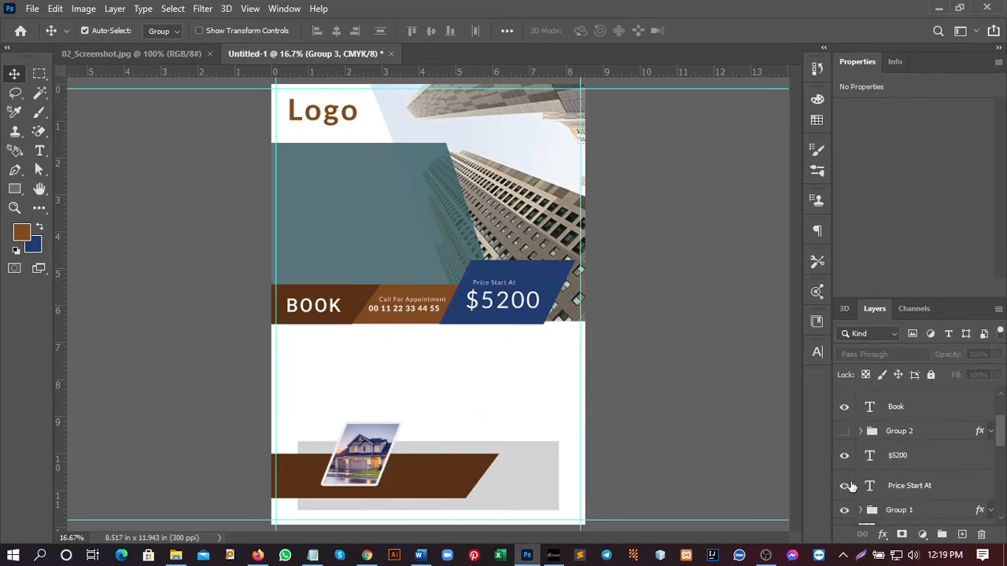
{"action": "left_click", "coordinate": [844, 512]}
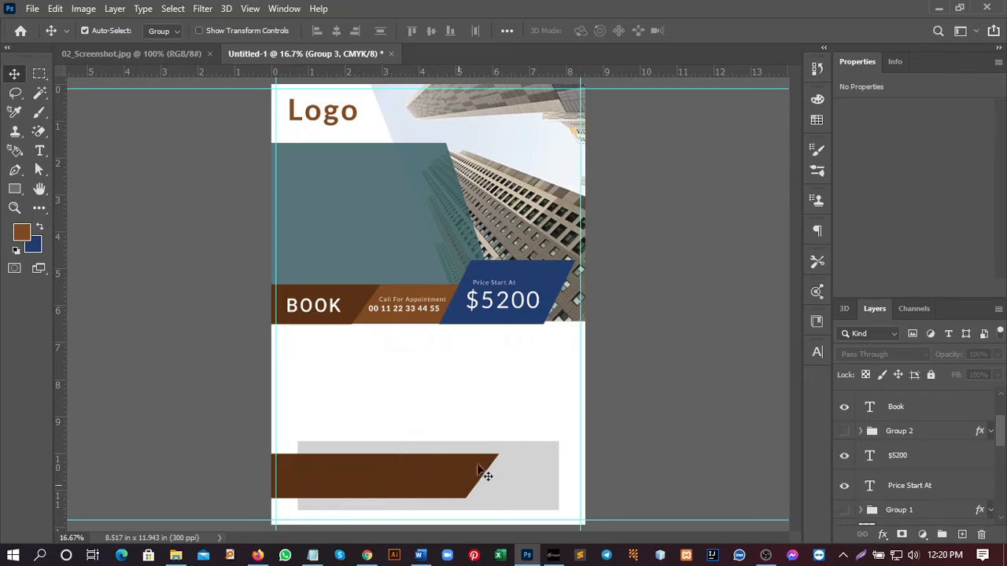
Create a five-sided polygon with a width and height of 100 px in the white area above the lower brown band.
{"action": "left_click", "coordinate": [15, 189]}
{"action": "left_click", "coordinate": [78, 233]}
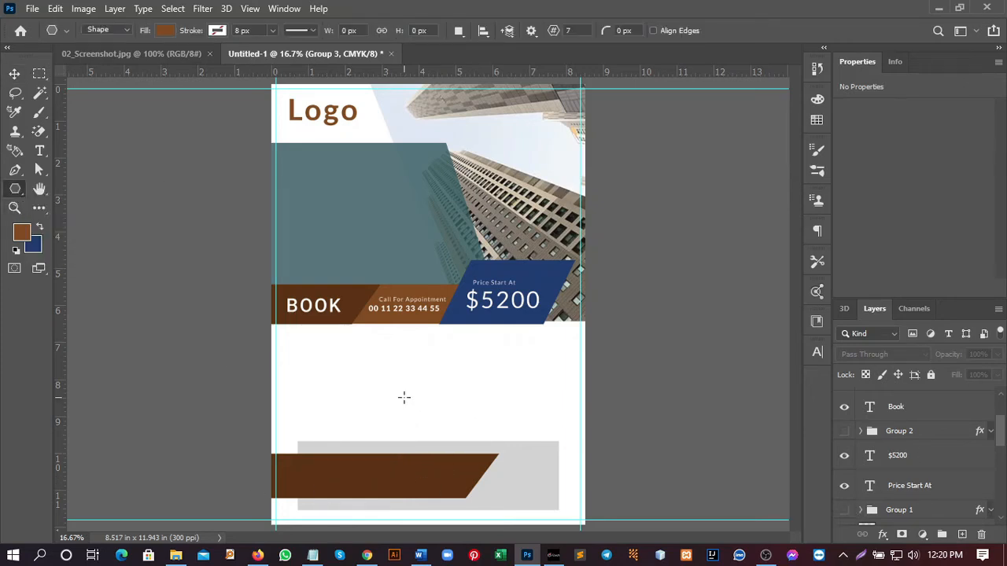
{"action": "left_click", "coordinate": [403, 389]}
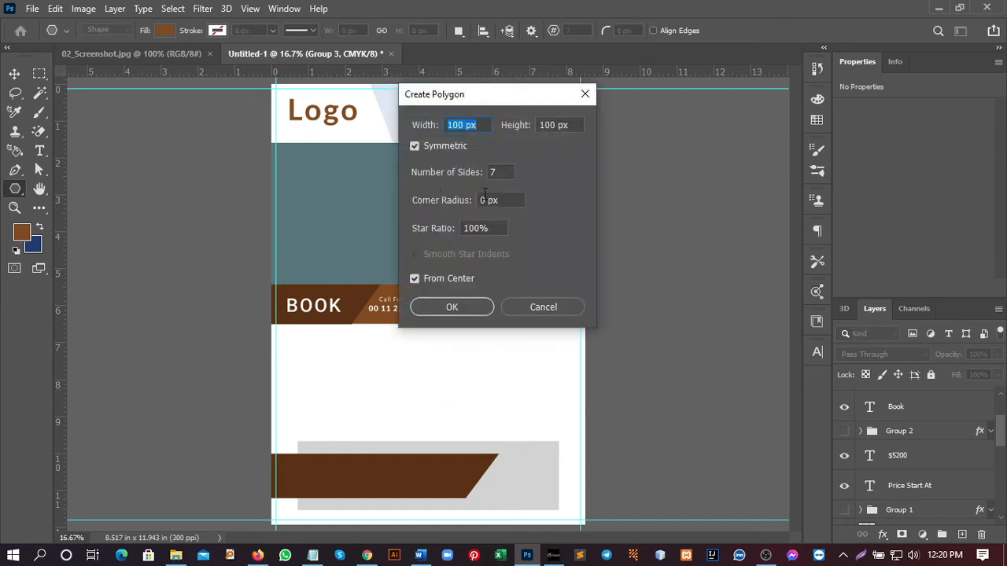
{"action": "left_click", "coordinate": [497, 172]}
{"action": "type", "text": "5"}
{"action": "left_click", "coordinate": [454, 309]}
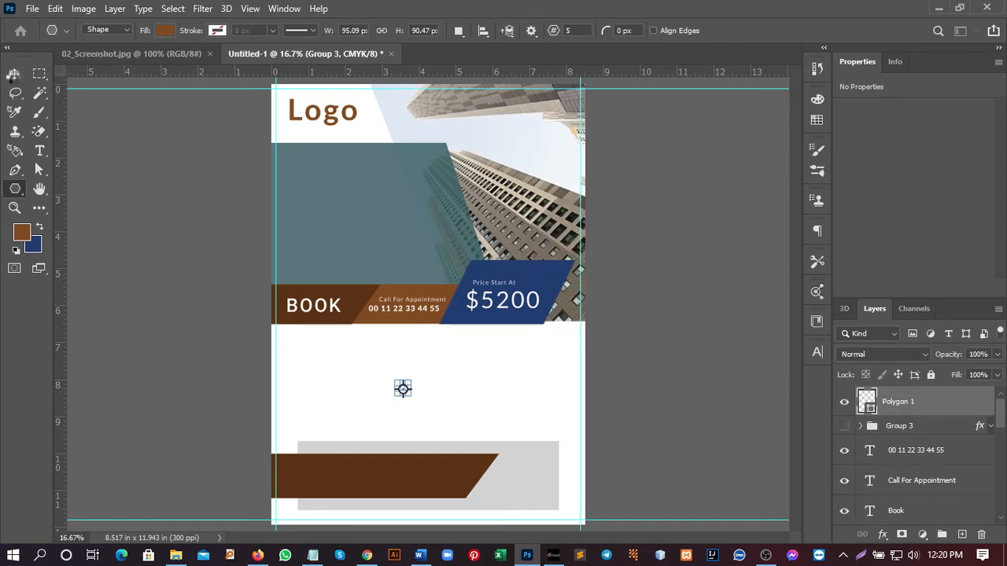
Move the pentagon toward the lower brown band and scale it up to about 2.45 by 2.33 in.
{"action": "key", "text": "v"}
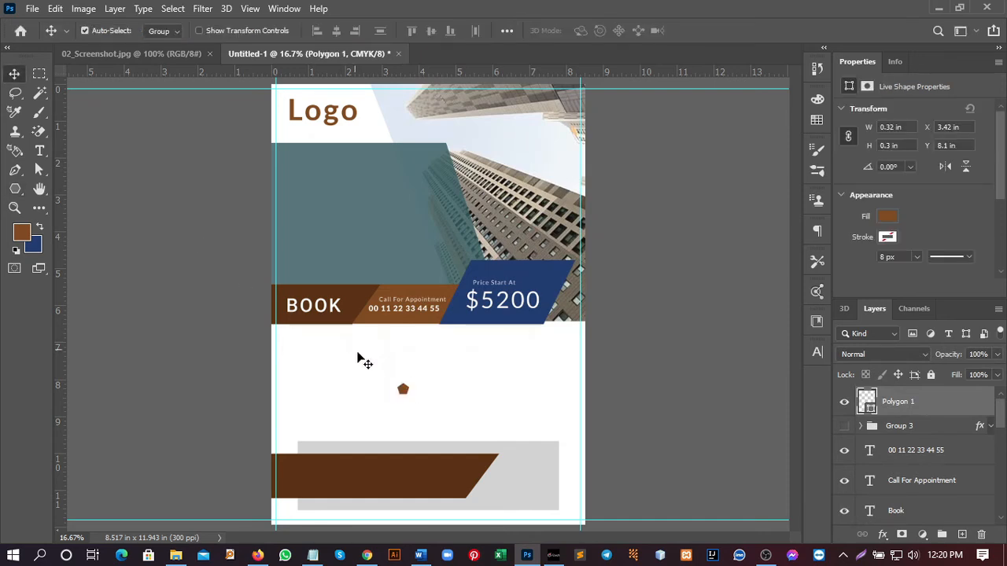
{"action": "left_click_drag", "start_coordinate": [400, 393], "coordinate": [367, 414]}
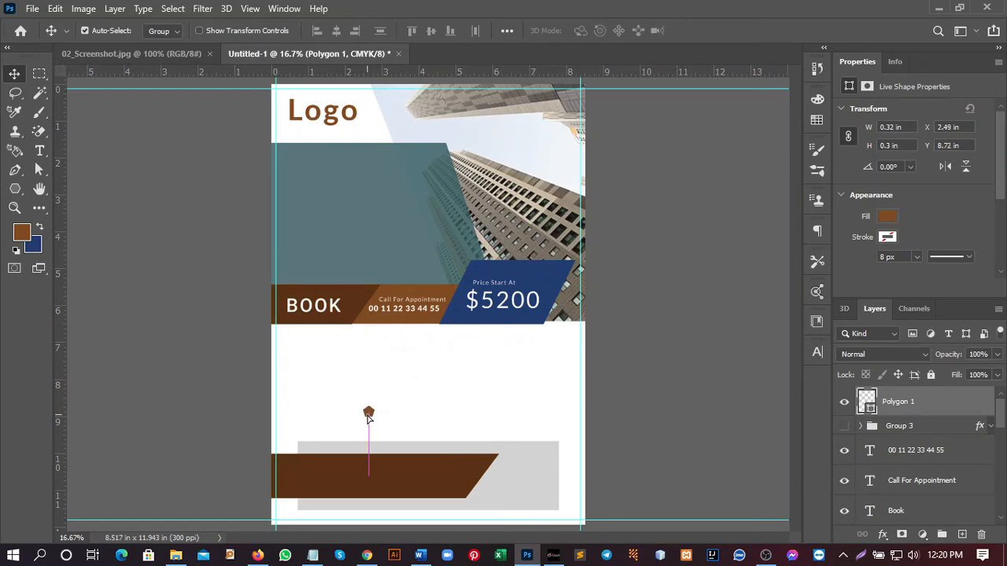
{"action": "key", "text": "ctrl+t"}
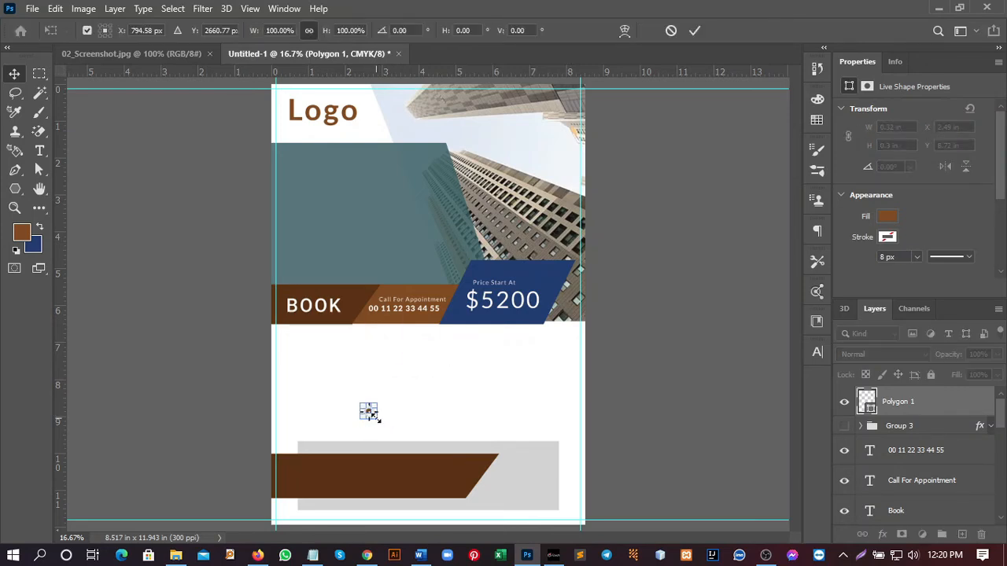
{"action": "left_click_drag", "start_coordinate": [373, 417], "coordinate": [412, 454]}
{"action": "left_click", "coordinate": [16, 78]}
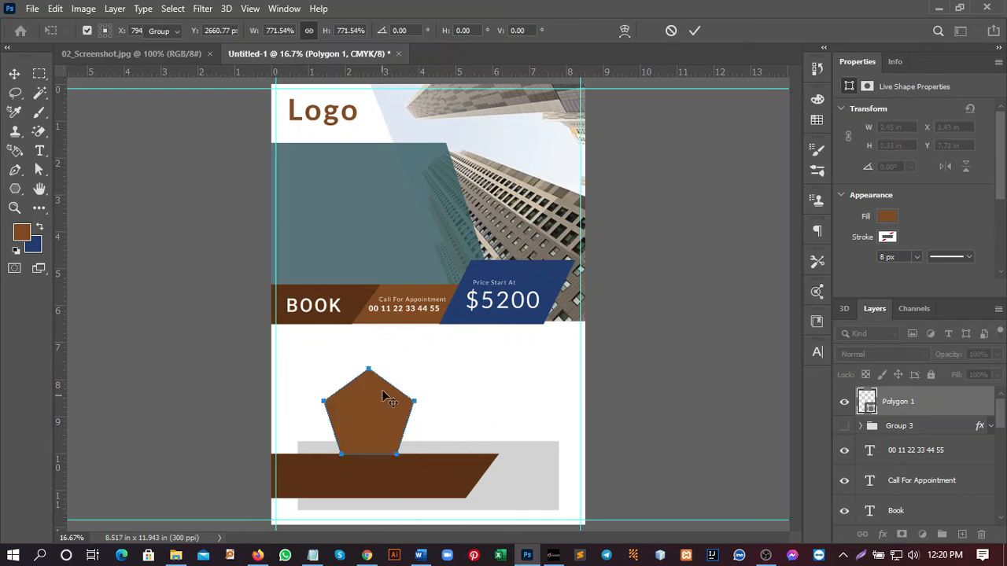
Duplicate the pentagon twice and arrange the three pentagons in an evenly spaced row across the lower brown band.
{"action": "left_click_drag", "start_coordinate": [380, 419], "coordinate": [438, 435]}
{"action": "left_click_drag", "start_coordinate": [438, 435], "coordinate": [516, 429]}
{"action": "left_click_drag", "start_coordinate": [358, 442], "coordinate": [337, 442]}
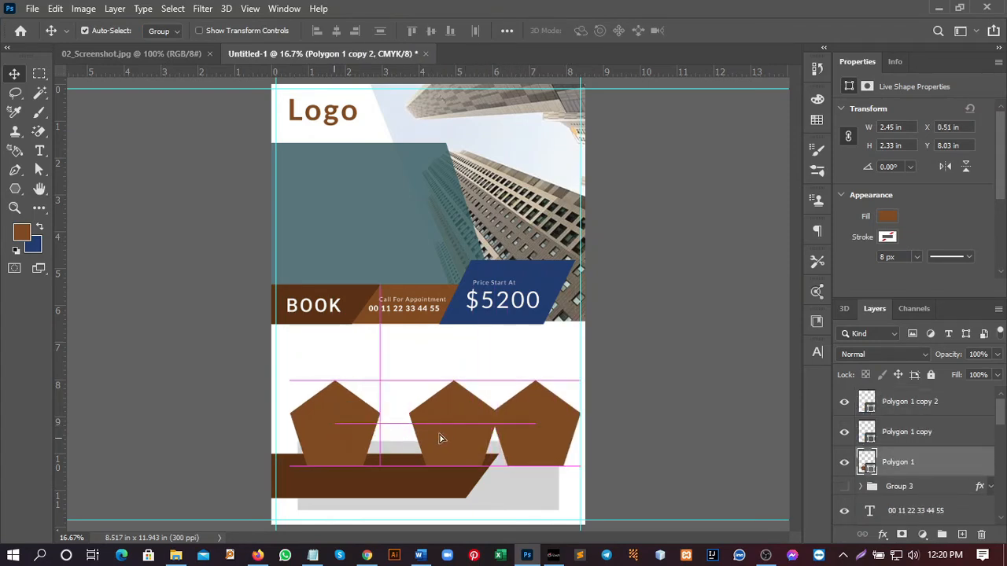
{"action": "left_click_drag", "start_coordinate": [441, 438], "coordinate": [422, 438]}
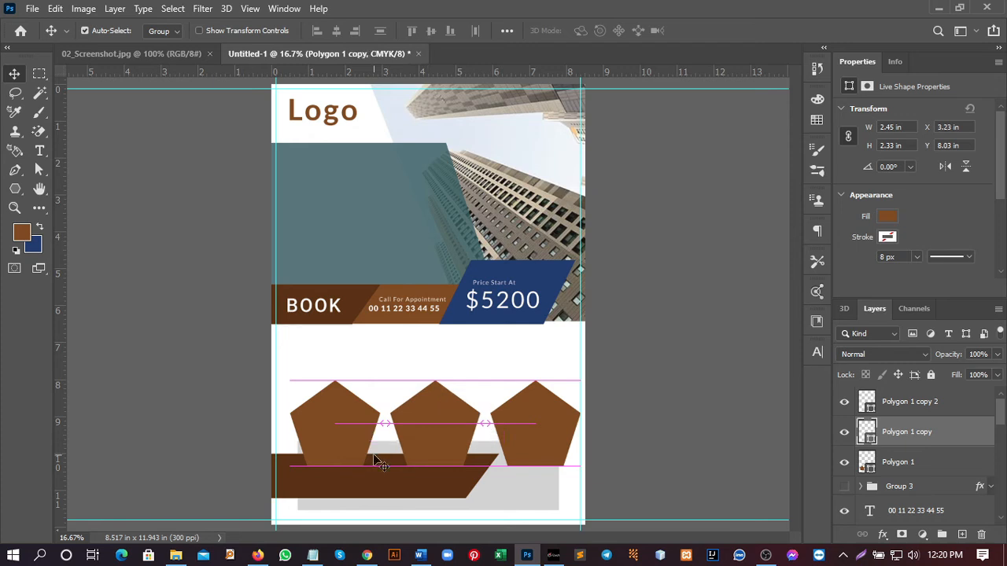
{"action": "left_click_drag", "start_coordinate": [376, 461], "coordinate": [376, 462]}
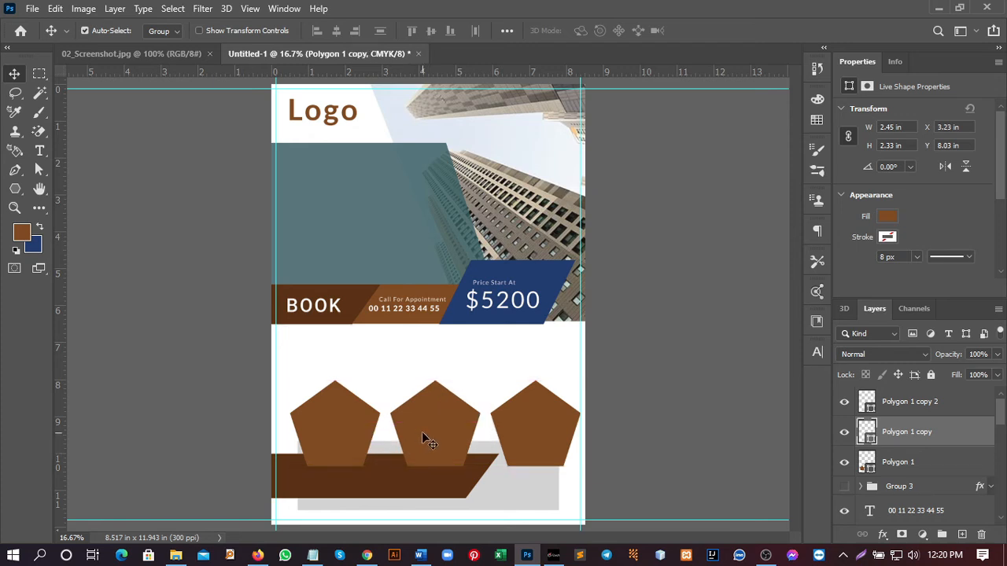
Delete all three pentagons from the flyer.
{"action": "key", "text": "Delete"}
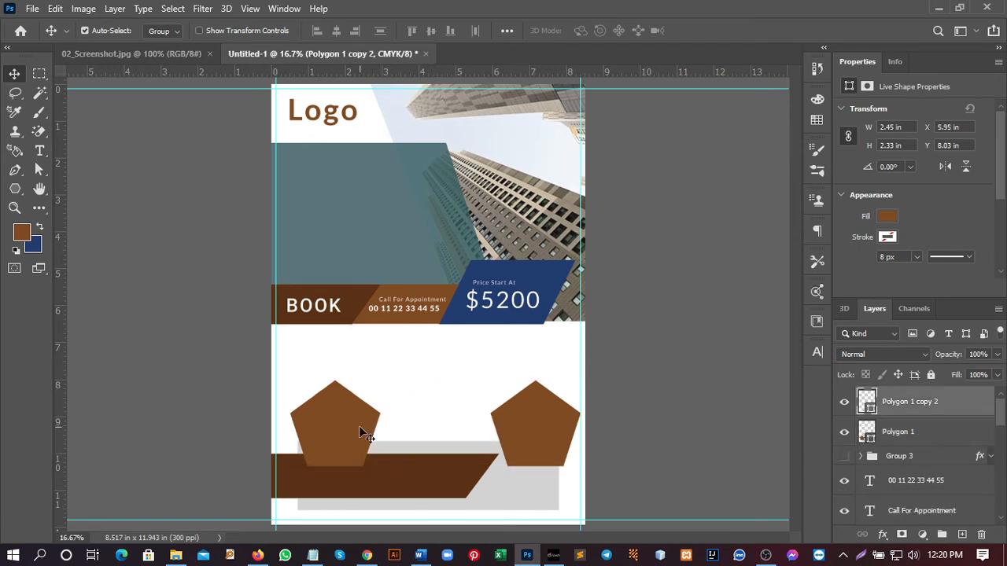
{"action": "left_click", "coordinate": [348, 424]}
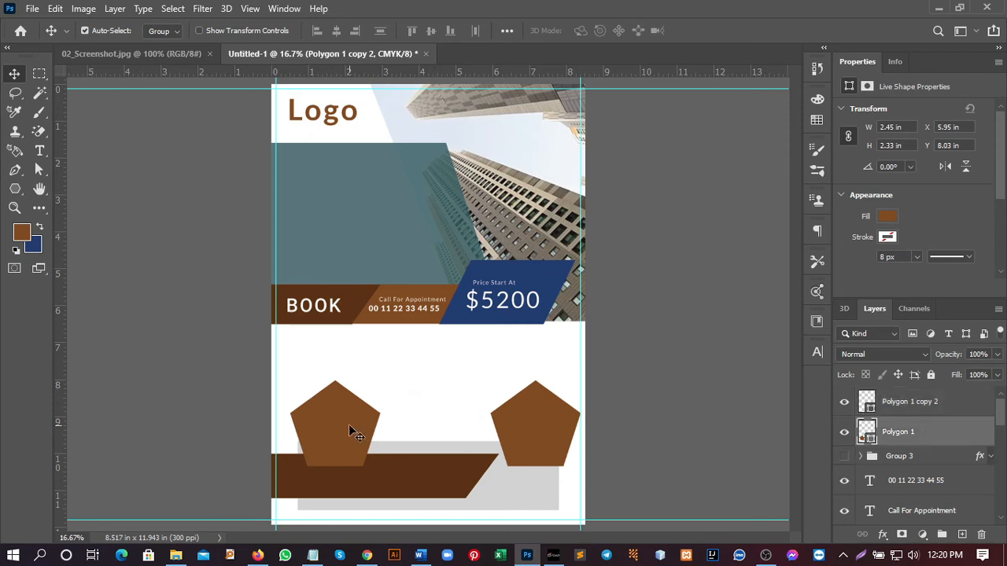
{"action": "key", "text": "Delete"}
{"action": "left_click", "coordinate": [549, 430]}
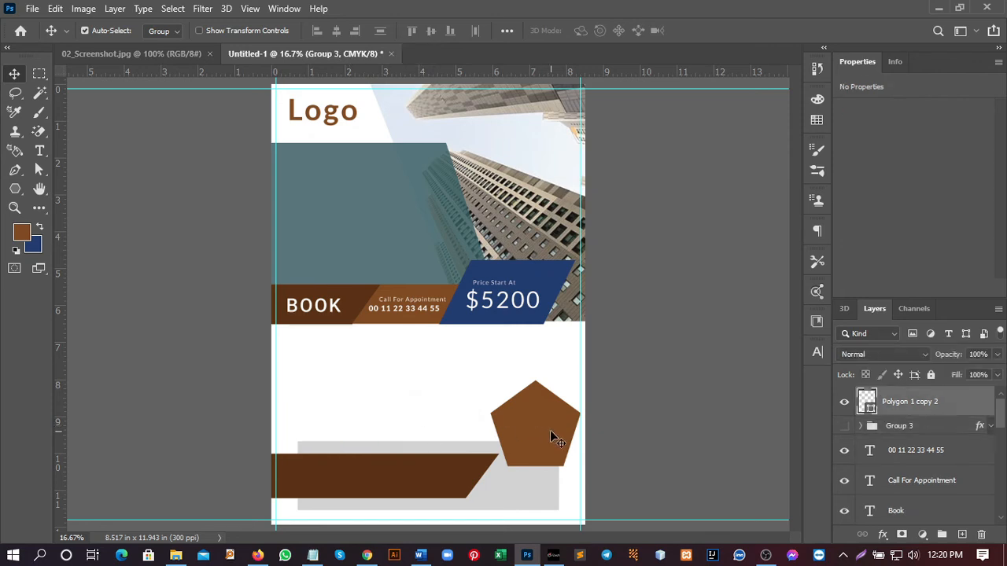
{"action": "key", "text": "Delete"}
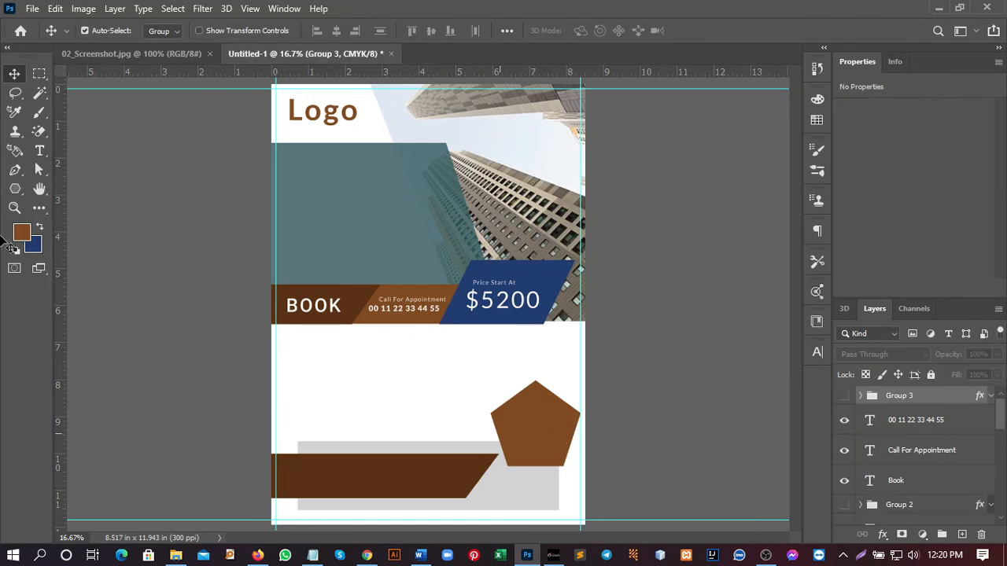
Create a six-sided polygon with a width and height of 100 px in the white area above the lower brown band.
{"action": "left_click", "coordinate": [14, 190]}
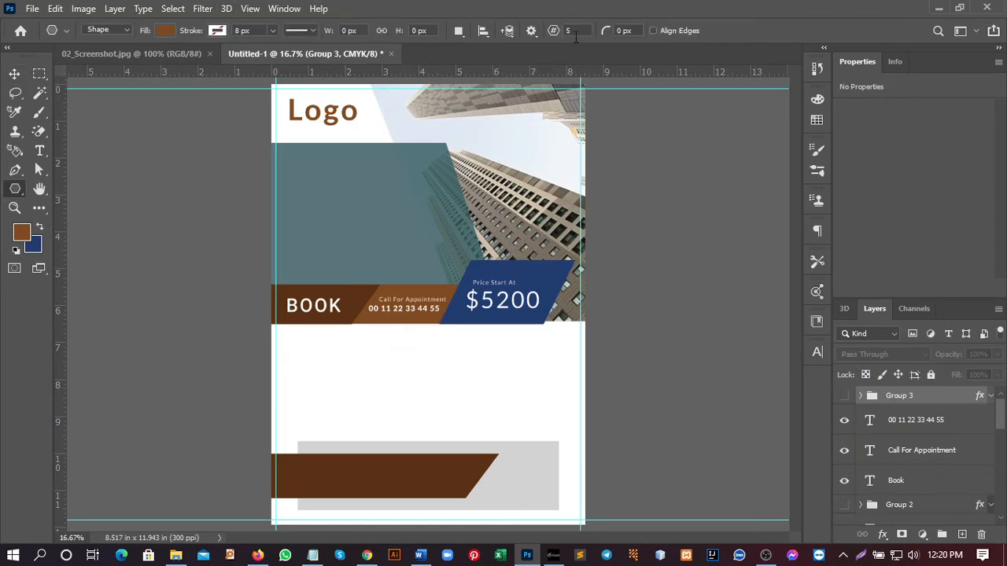
{"action": "type", "text": "6"}
{"action": "left_click", "coordinate": [401, 367]}
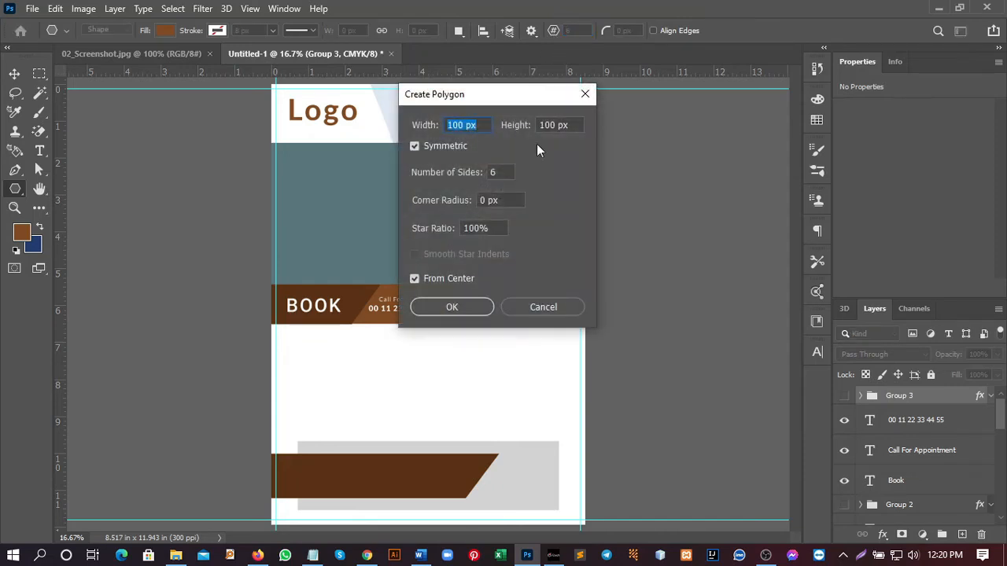
{"action": "left_click", "coordinate": [446, 308]}
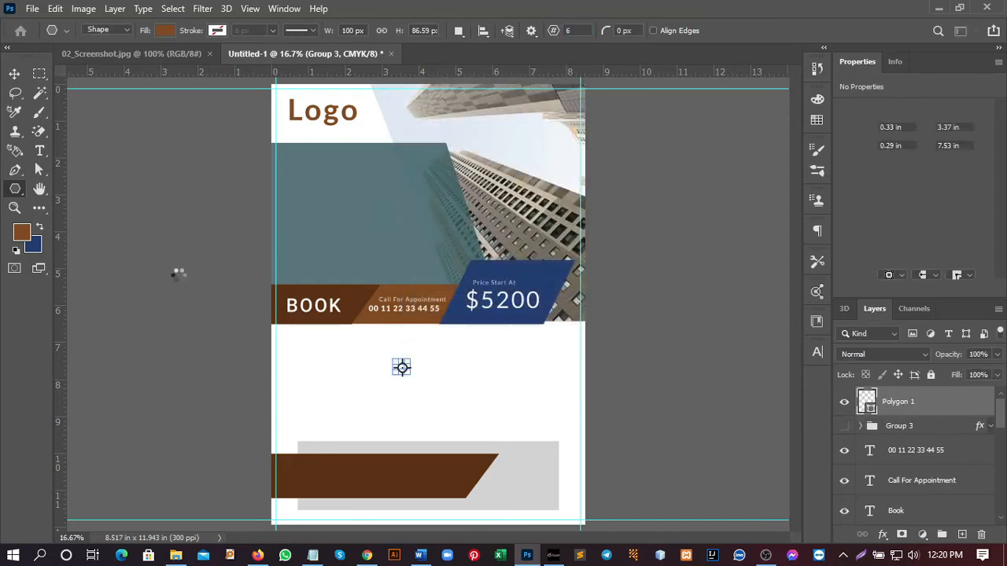
Scale the hexagon to about 2.53 by 2.19 in over the brown band's upper edge and duplicate it twice in a row.
{"action": "left_click", "coordinate": [16, 84]}
{"action": "left_click", "coordinate": [15, 73]}
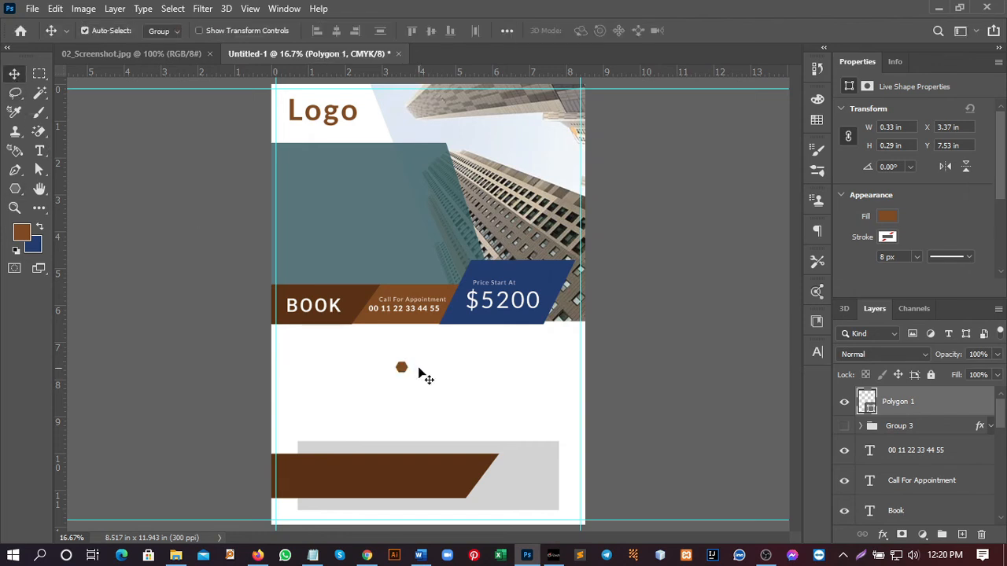
{"action": "key", "text": "ctrl+t"}
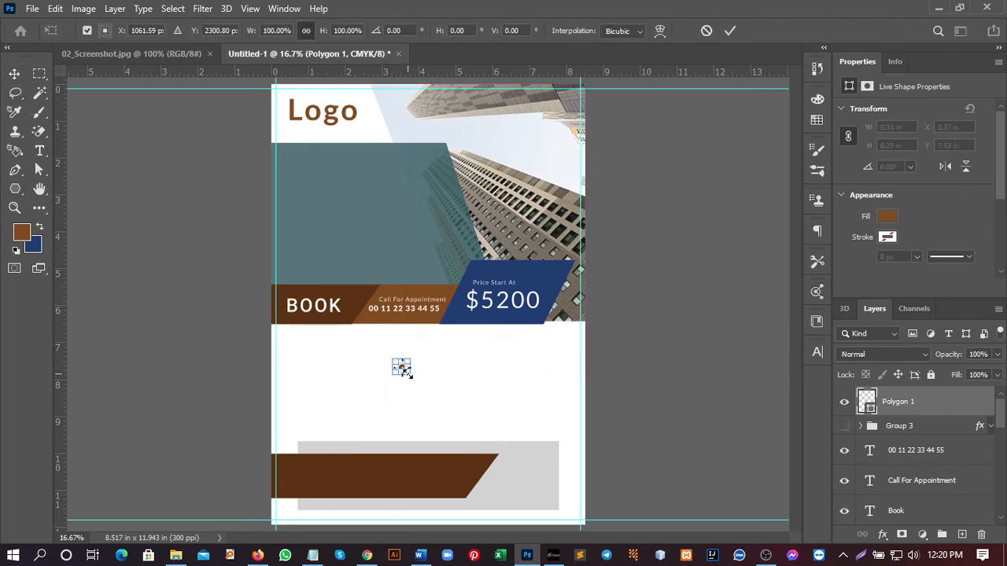
{"action": "left_click_drag", "start_coordinate": [408, 373], "coordinate": [351, 466]}
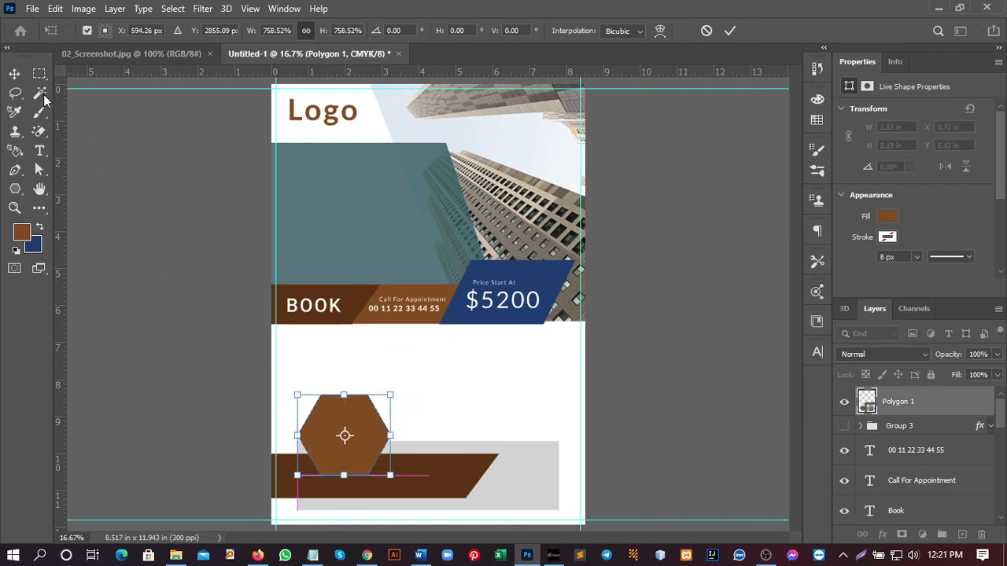
{"action": "left_click", "coordinate": [14, 73]}
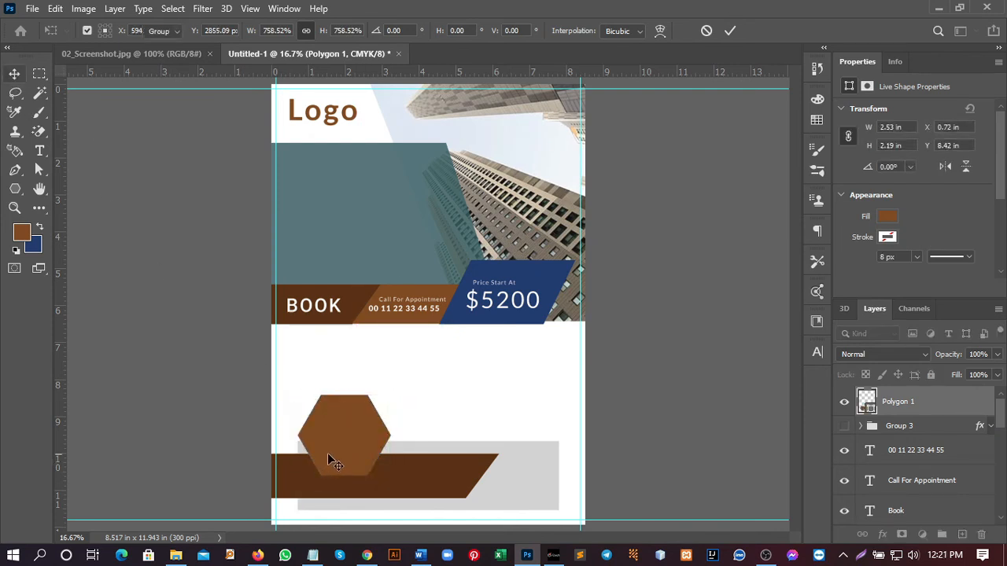
{"action": "left_click_drag", "start_coordinate": [344, 459], "coordinate": [515, 451]}
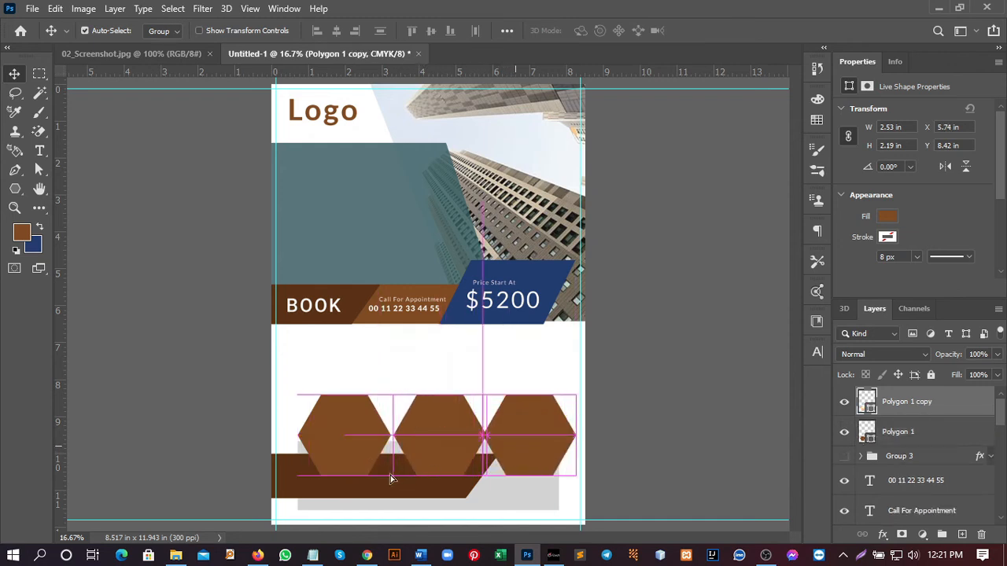
Delete all three hexagons from the flyer.
{"action": "left_click", "coordinate": [358, 435]}
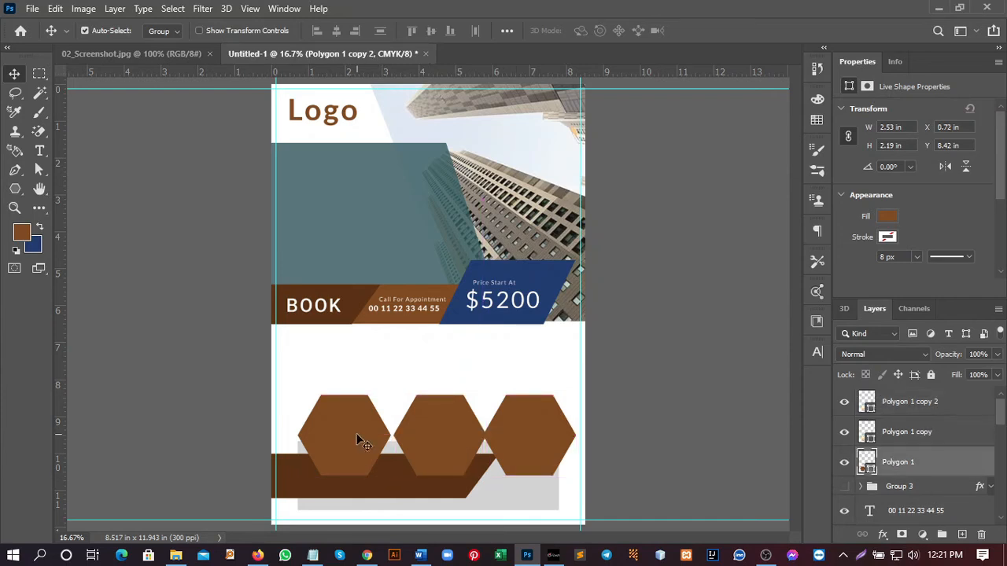
{"action": "key", "text": "Delete"}
{"action": "left_click", "coordinate": [421, 445]}
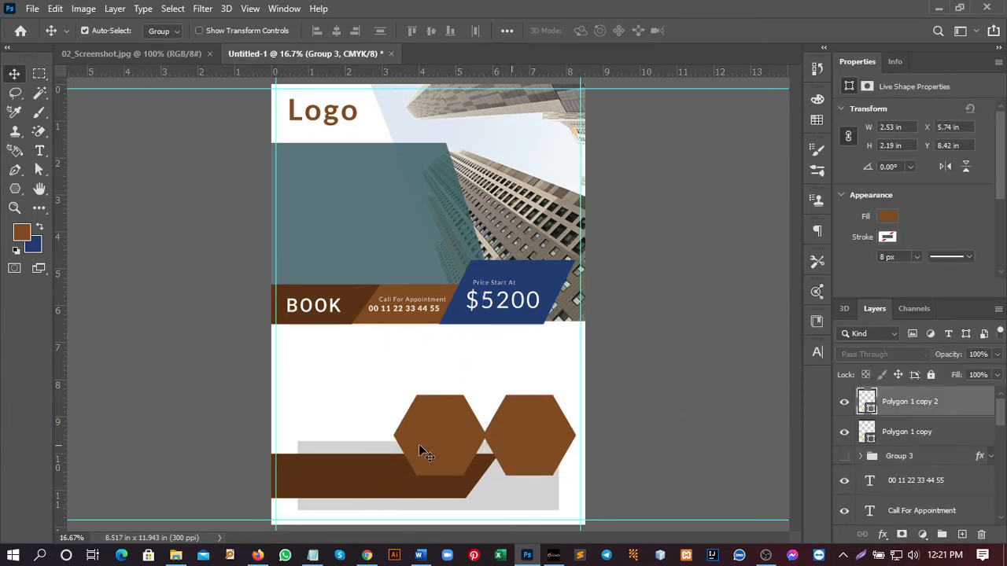
{"action": "key", "text": "Delete"}
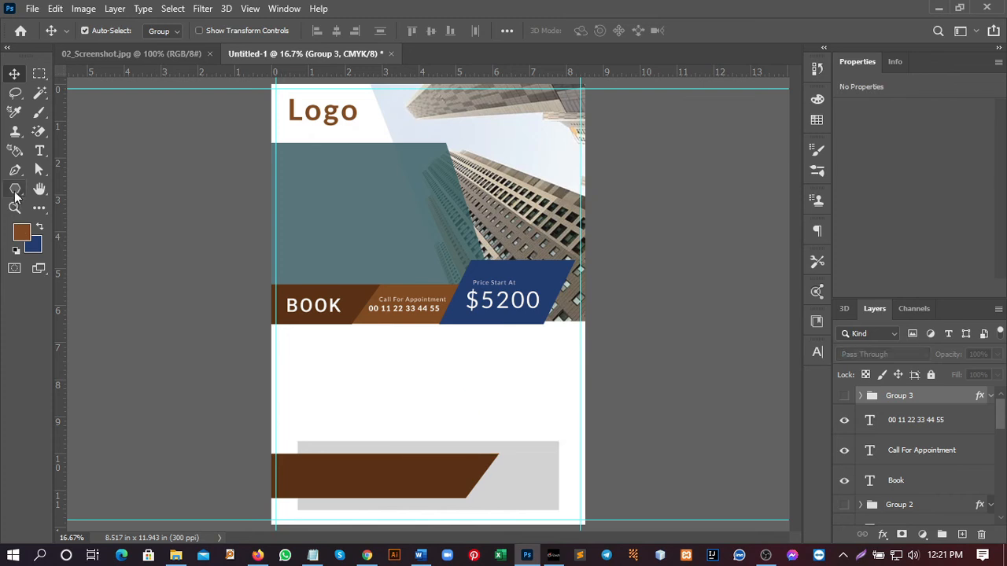
Draw a brown circle about 2.1 in across over the lower brown band's upper edge and shift it slightly upward.
{"action": "left_click", "coordinate": [15, 189]}
{"action": "left_click", "coordinate": [66, 217]}
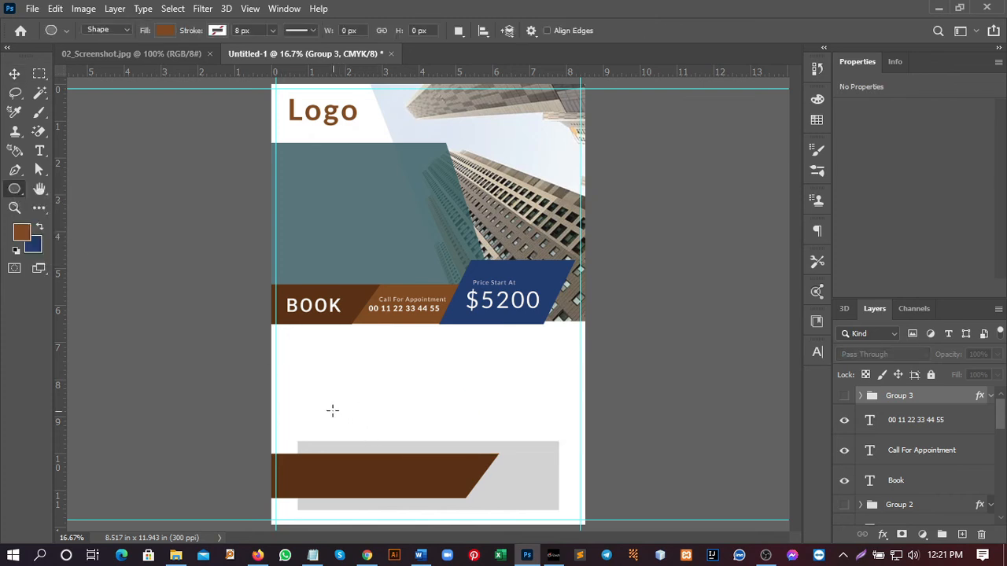
{"action": "left_click_drag", "start_coordinate": [306, 390], "coordinate": [382, 467]}
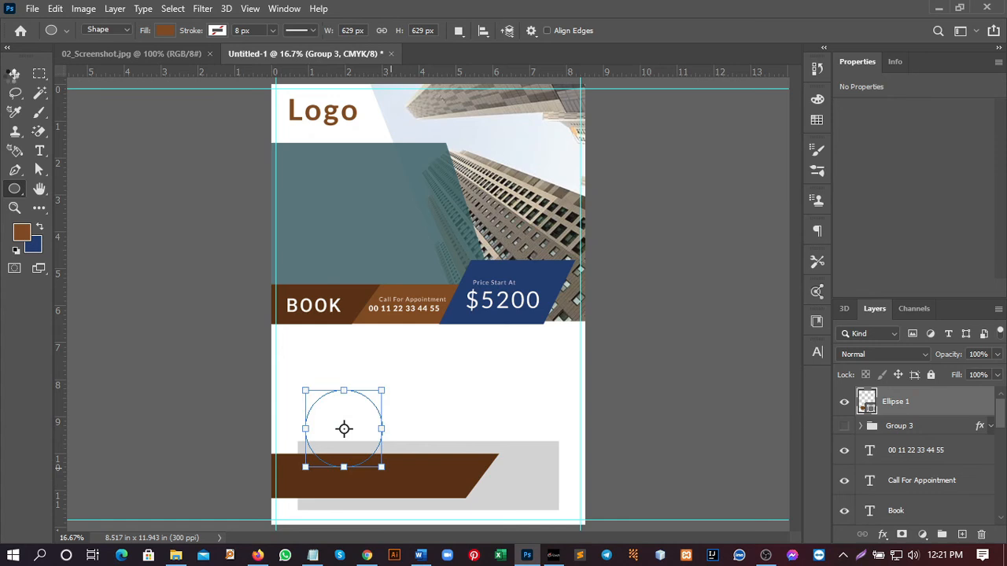
{"action": "left_click", "coordinate": [14, 75]}
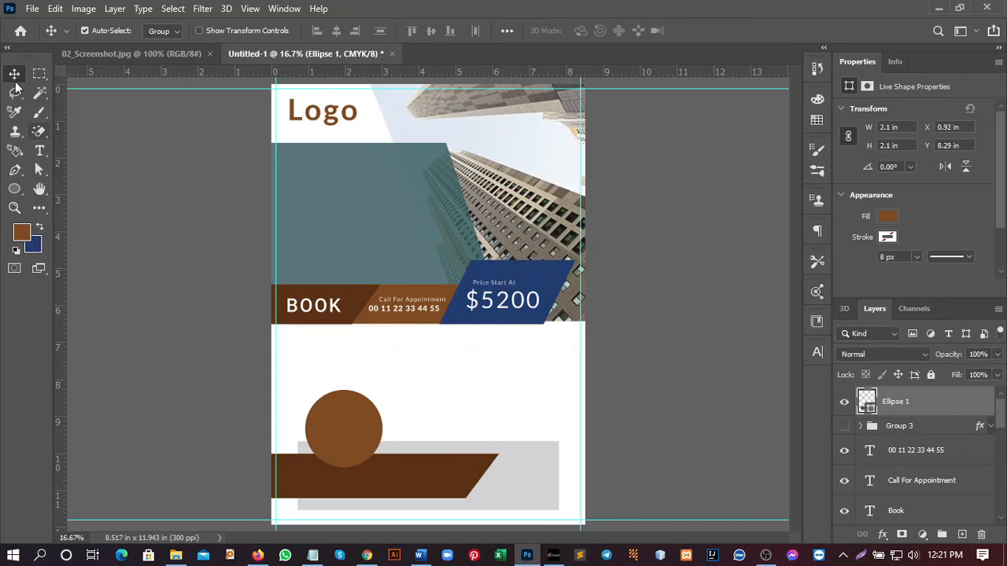
{"action": "left_click_drag", "start_coordinate": [340, 432], "coordinate": [338, 424]}
Delete the slanted dark brown band and the light grey rectangle behind it.
{"action": "left_click", "coordinate": [397, 484]}
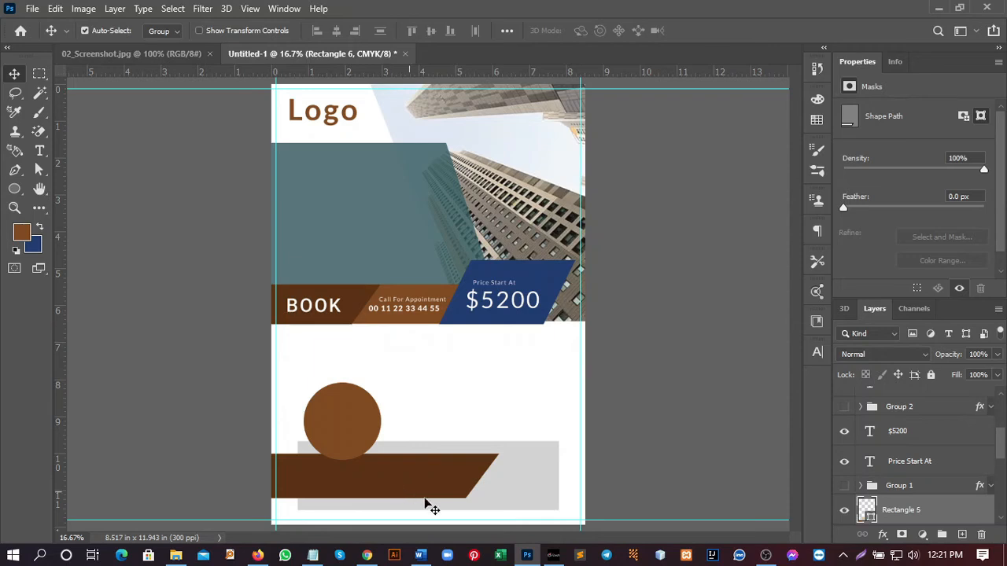
{"action": "left_click", "coordinate": [445, 488]}
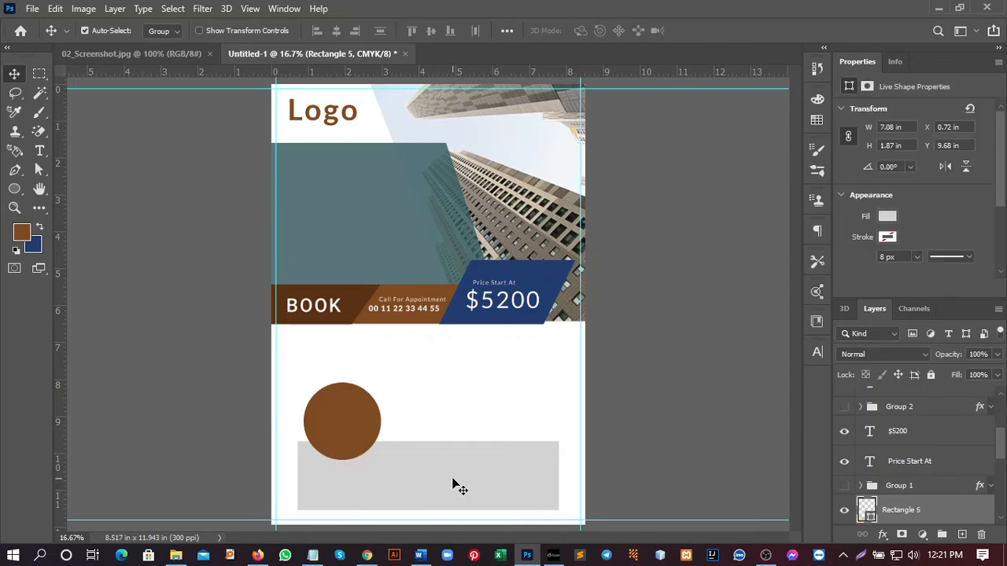
{"action": "key", "text": "Delete"}
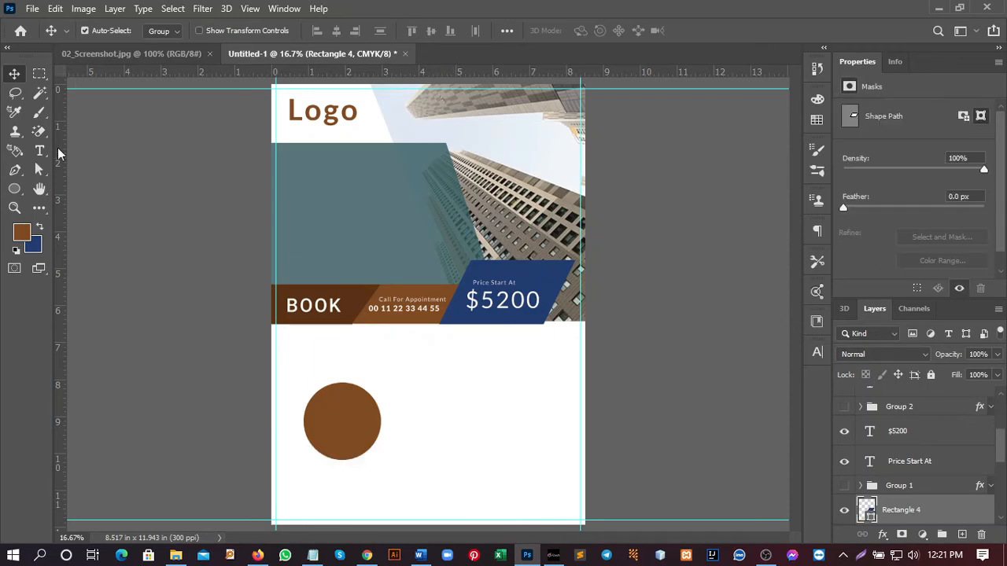
Draw a blue rectangle about 9.08 by 1.02 in across the flyer's bottom edge as a full-width footer band.
{"action": "left_click_drag", "start_coordinate": [21, 188], "coordinate": [71, 189]}
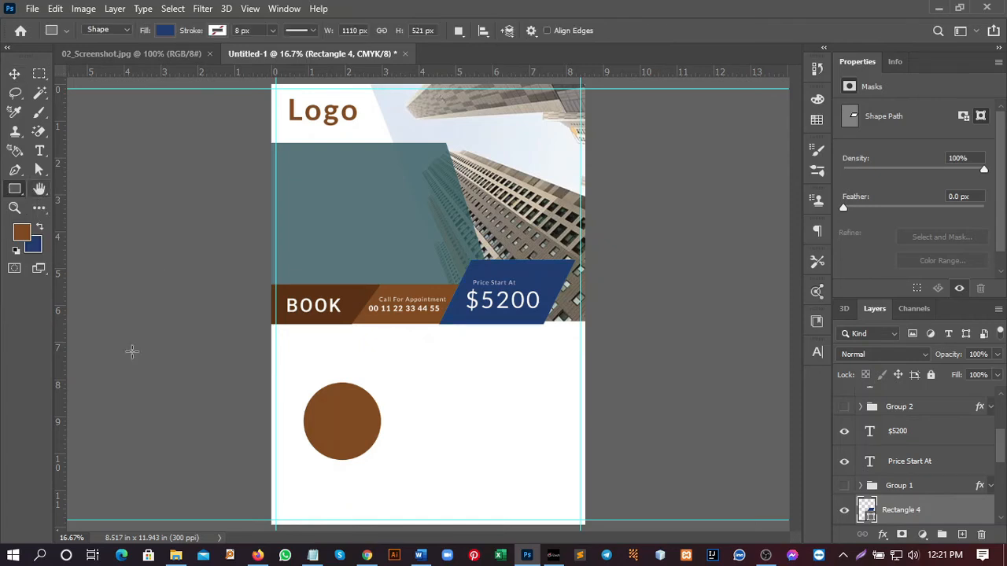
{"action": "left_click_drag", "start_coordinate": [256, 488], "coordinate": [585, 523]}
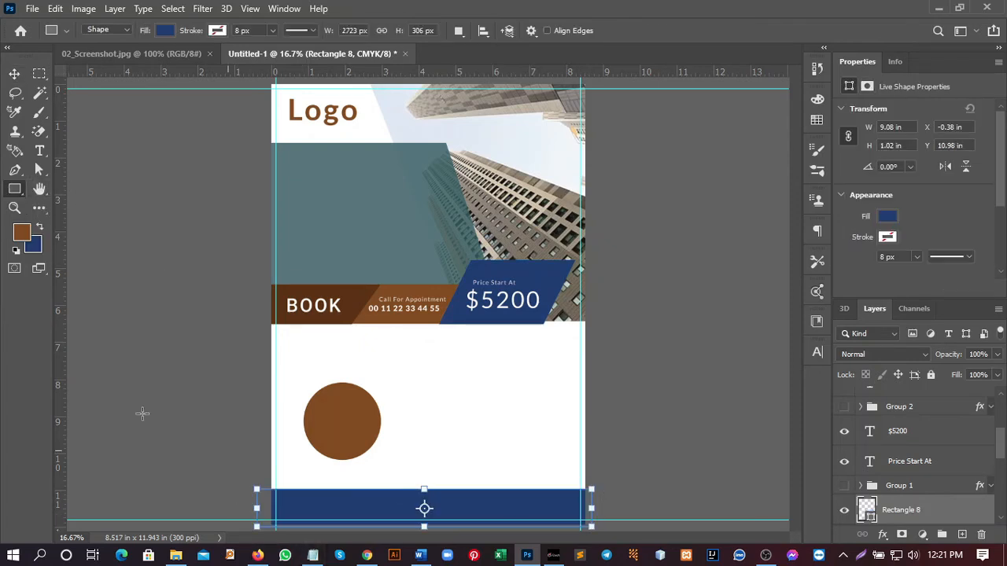
{"action": "left_click", "coordinate": [15, 73]}
{"action": "left_click", "coordinate": [291, 391]}
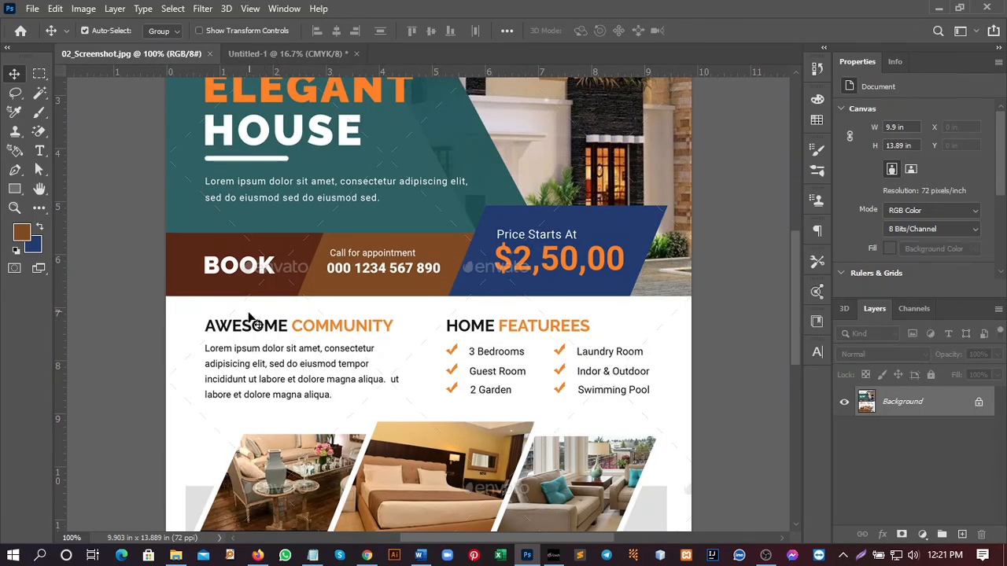
Add the heading AWESOME COMMUNITY at 20 pt in the flyer, just below the BOOK band.
{"action": "left_click", "coordinate": [277, 55]}
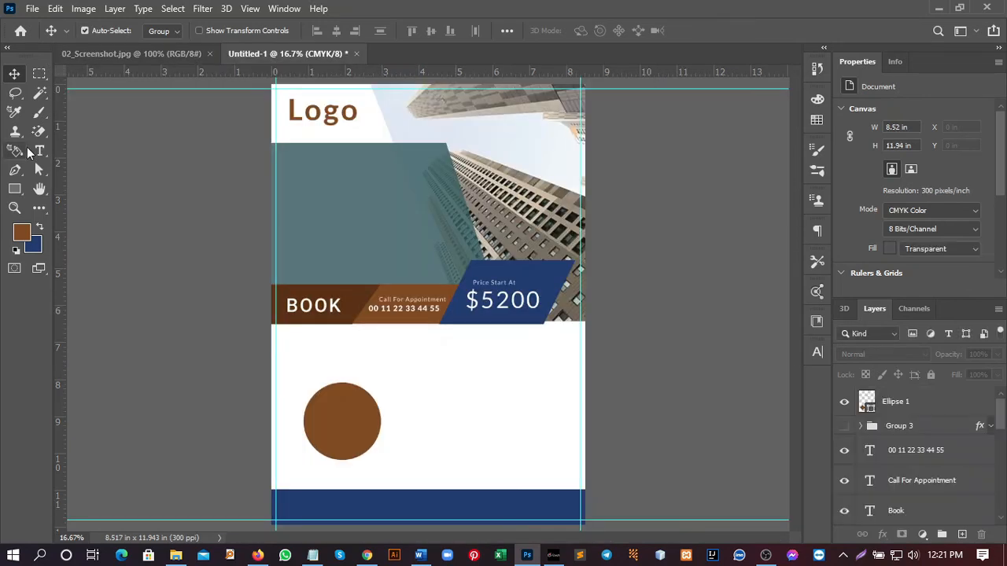
{"action": "key", "text": "t"}
{"action": "left_click", "coordinate": [392, 377]}
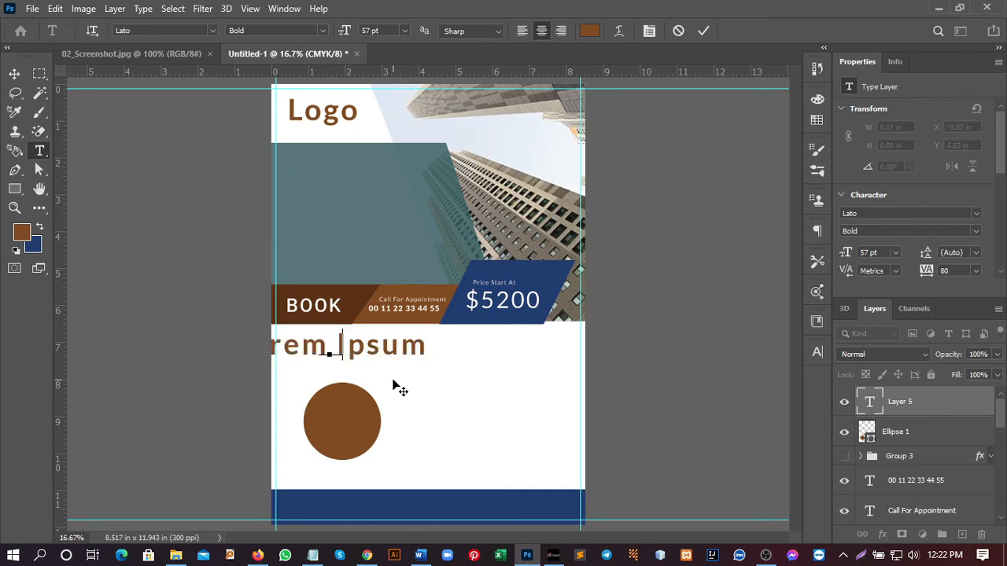
{"action": "type", "text": "AWESOME "}
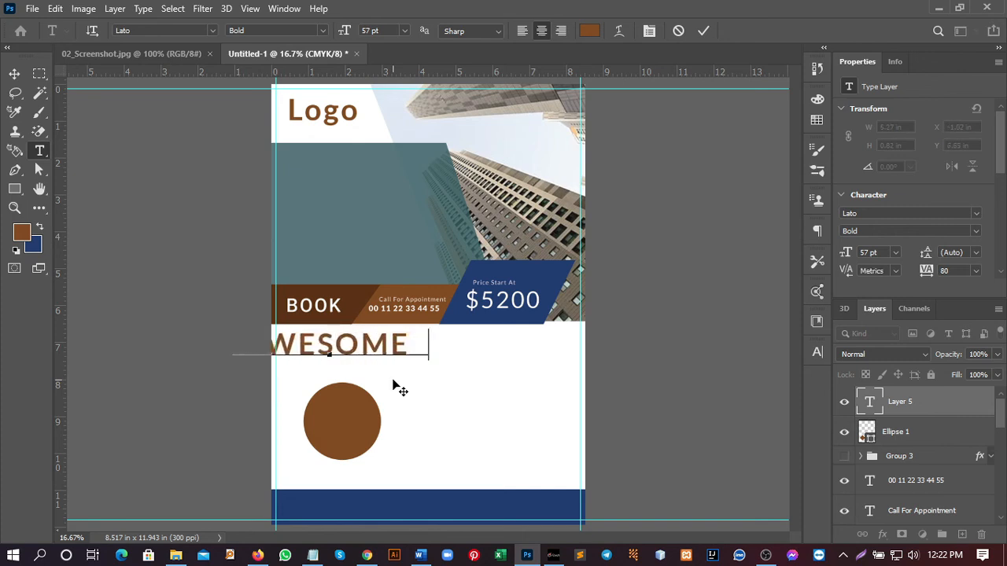
{"action": "type", "text": "COMMUNITY"}
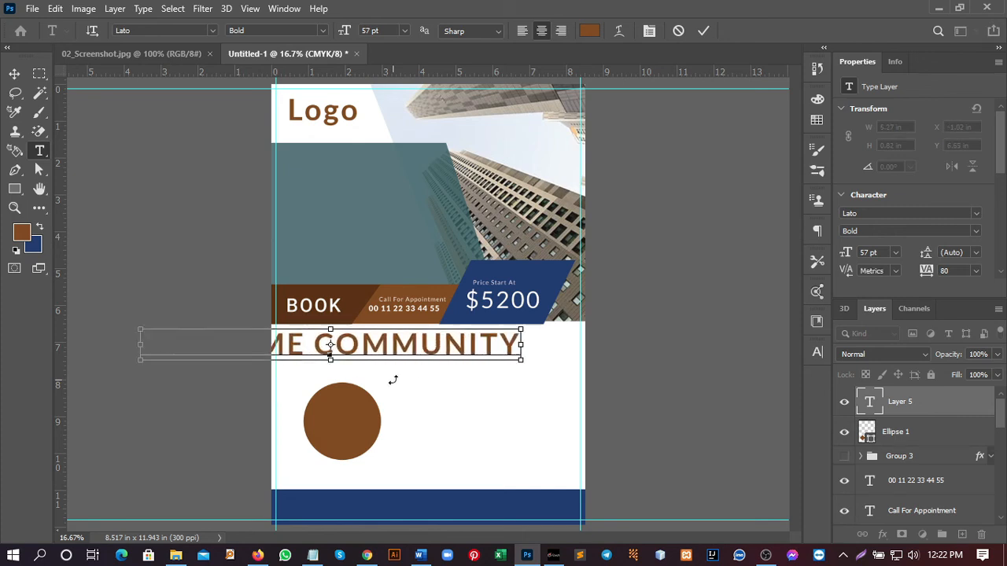
{"action": "key", "text": "ctrl+a"}
{"action": "left_click_drag", "start_coordinate": [344, 31], "coordinate": [317, 35]}
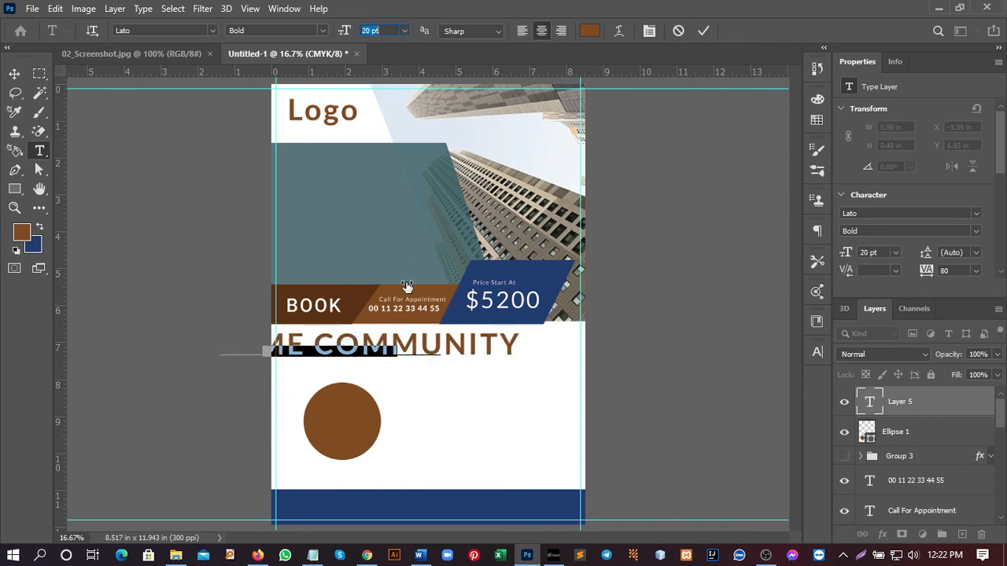
{"action": "left_click", "coordinate": [367, 356]}
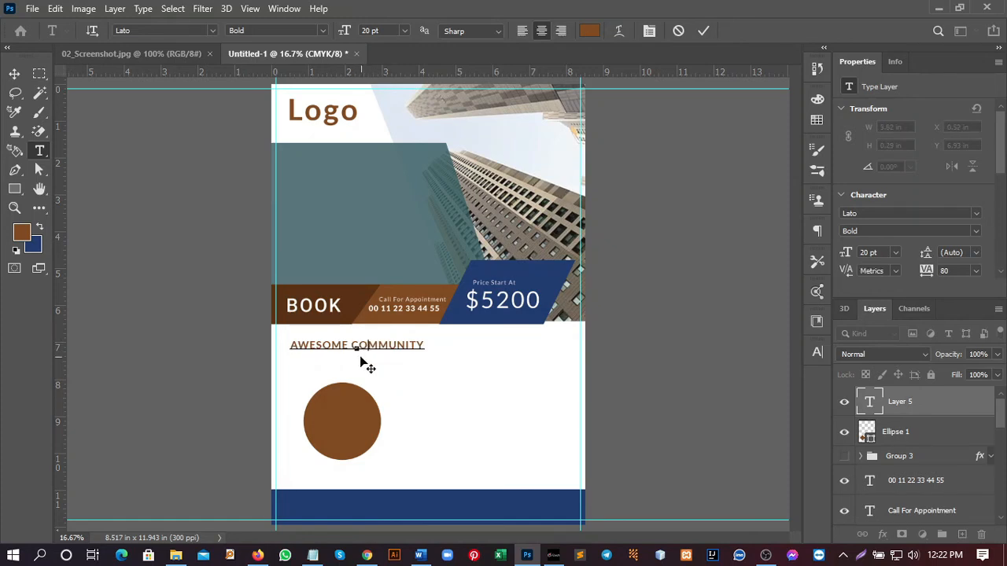
Recolour the word COMMUNITY in the heading with the blue sampled from the price shape.
{"action": "left_click_drag", "start_coordinate": [351, 346], "coordinate": [439, 346]}
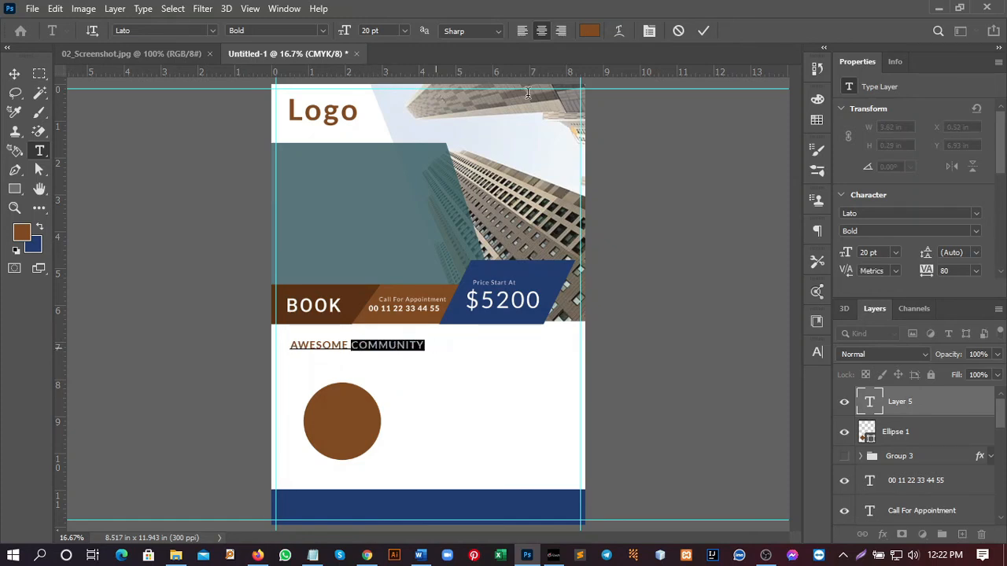
{"action": "left_click", "coordinate": [589, 31]}
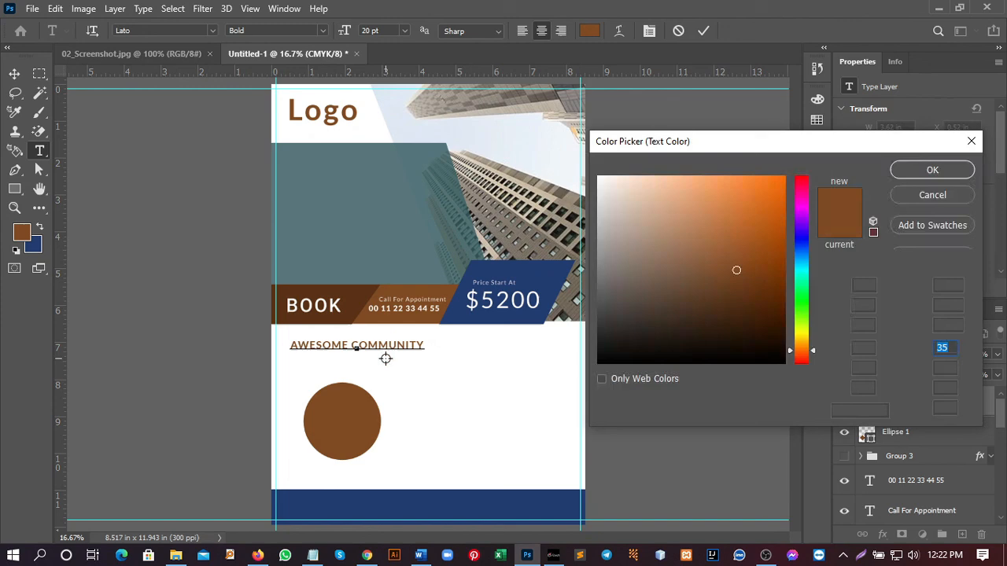
{"action": "left_click", "coordinate": [542, 273]}
{"action": "left_click", "coordinate": [932, 170]}
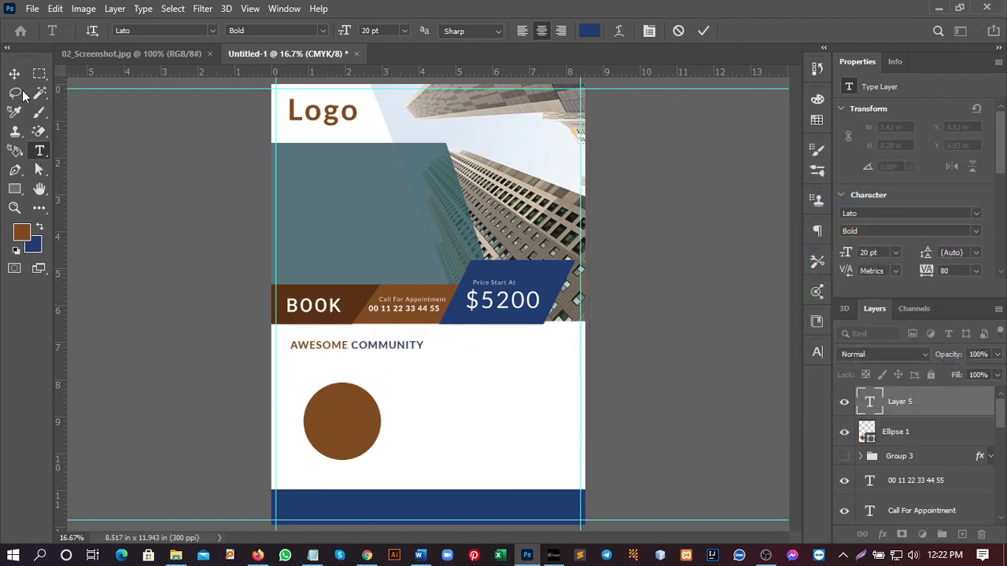
{"action": "left_click", "coordinate": [15, 74]}
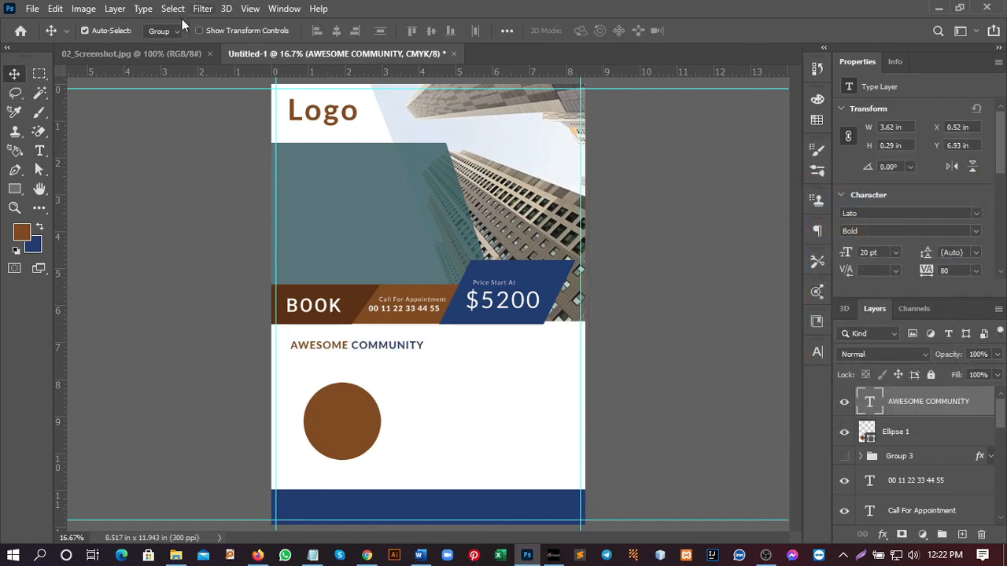
Add a Lorem ipsum paragraph box about 3.6 by 1.3 in below the AWESOME COMMUNITY heading, with the text at 12 pt.
{"action": "key", "text": "ctrl+Tab"}
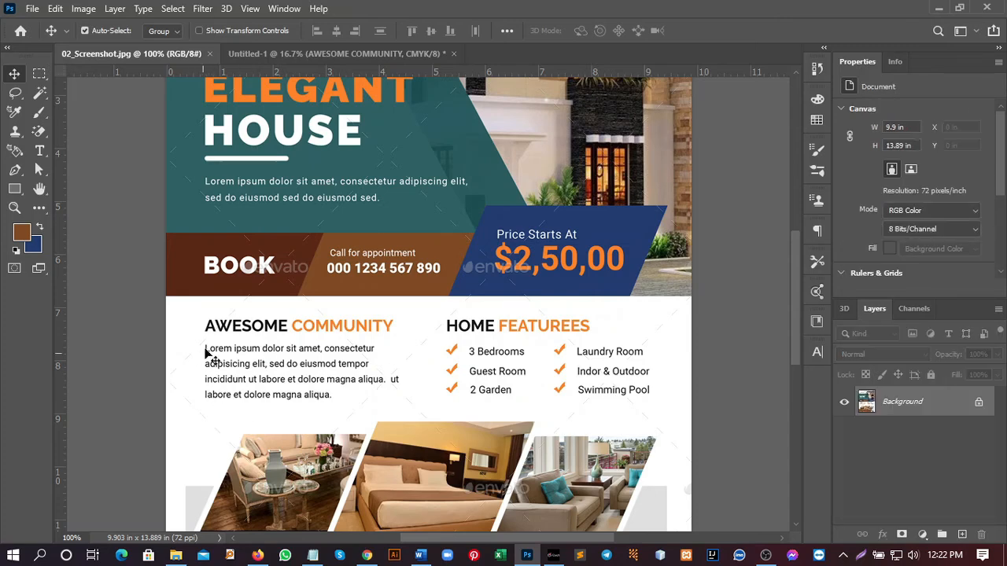
{"action": "left_click", "coordinate": [277, 53]}
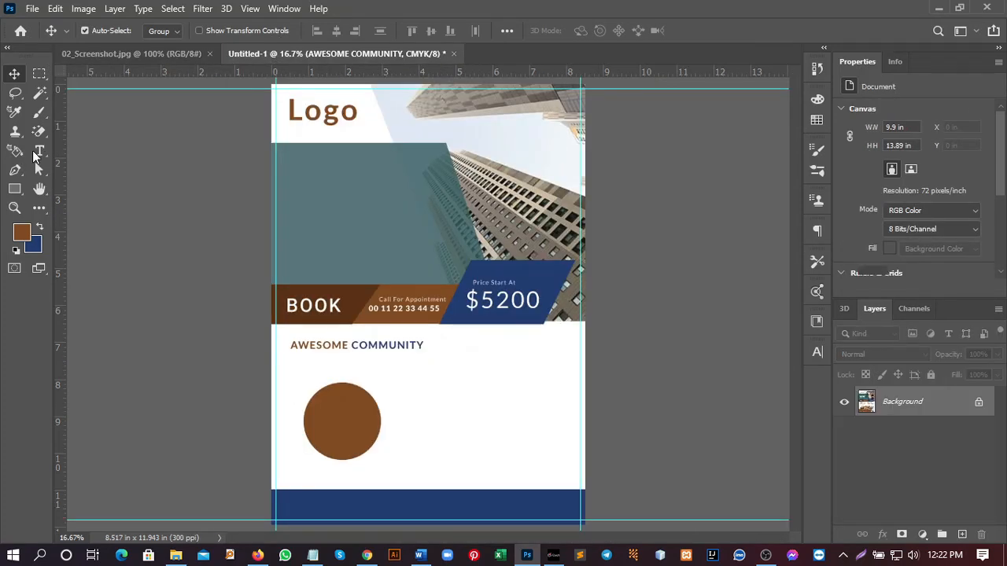
{"action": "left_click", "coordinate": [38, 152]}
{"action": "left_click_drag", "start_coordinate": [303, 366], "coordinate": [423, 411]}
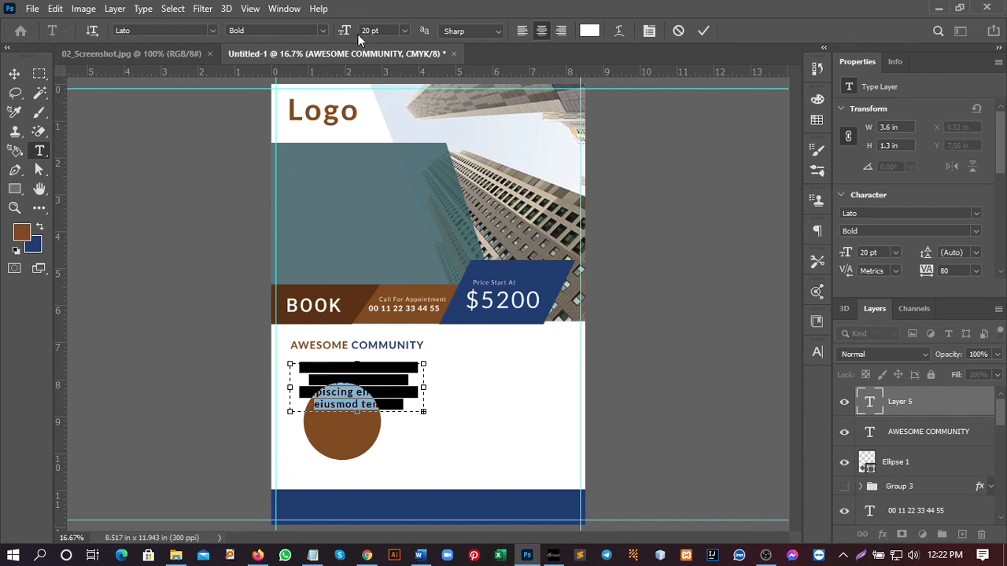
{"action": "left_click_drag", "start_coordinate": [348, 37], "coordinate": [346, 37]}
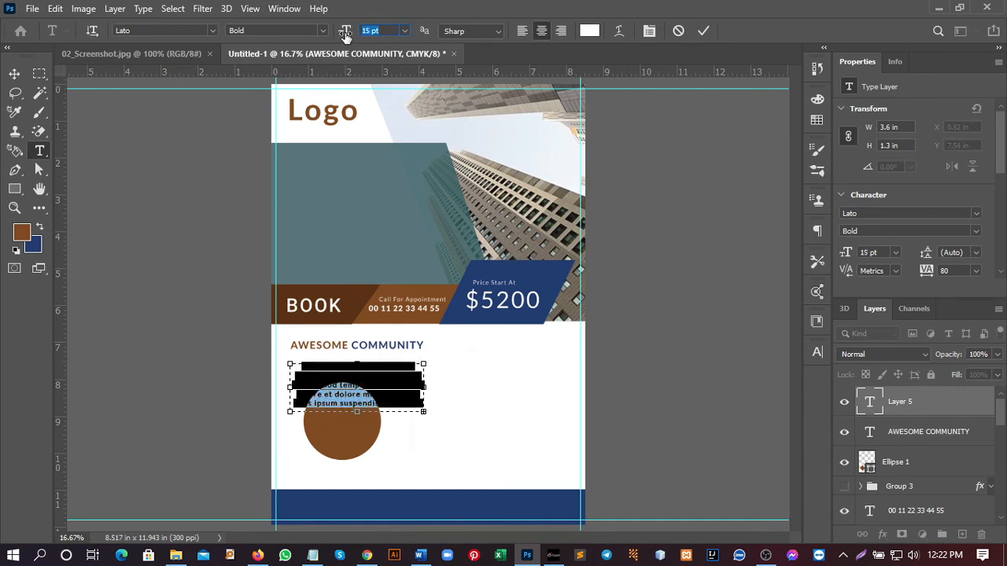
{"action": "left_click_drag", "start_coordinate": [345, 37], "coordinate": [337, 38]}
{"action": "left_click", "coordinate": [815, 353]}
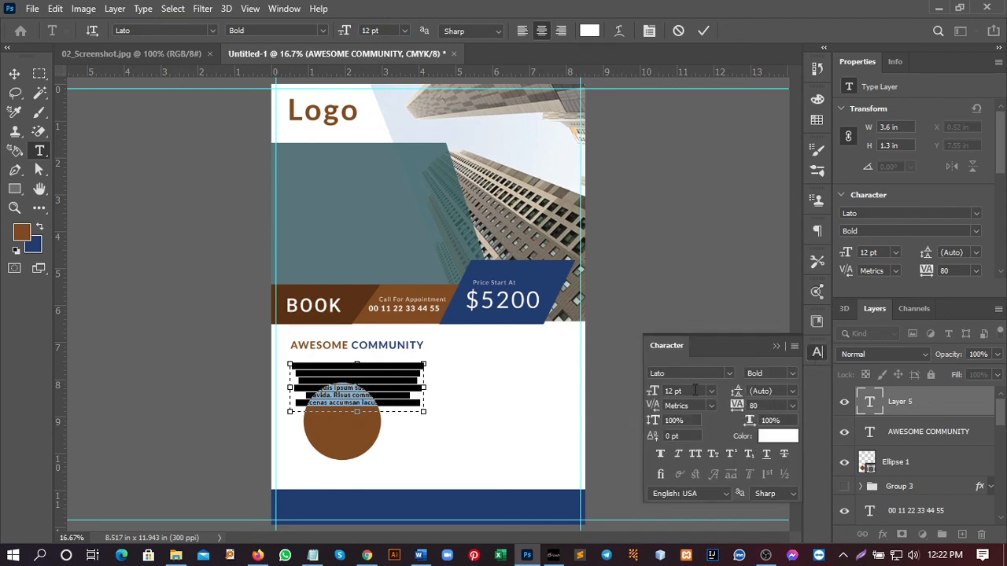
{"action": "left_click", "coordinate": [778, 346]}
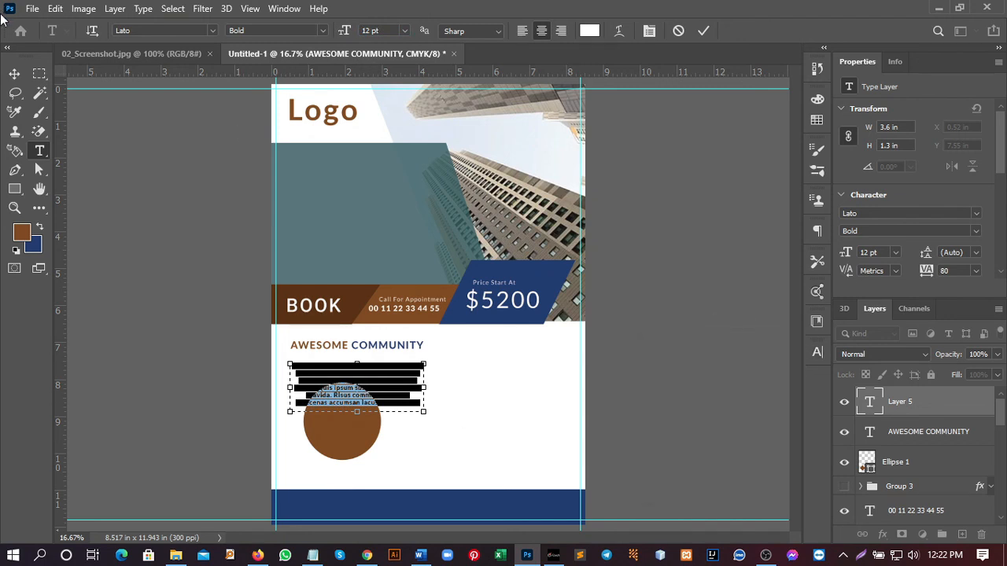
{"action": "left_click", "coordinate": [14, 73]}
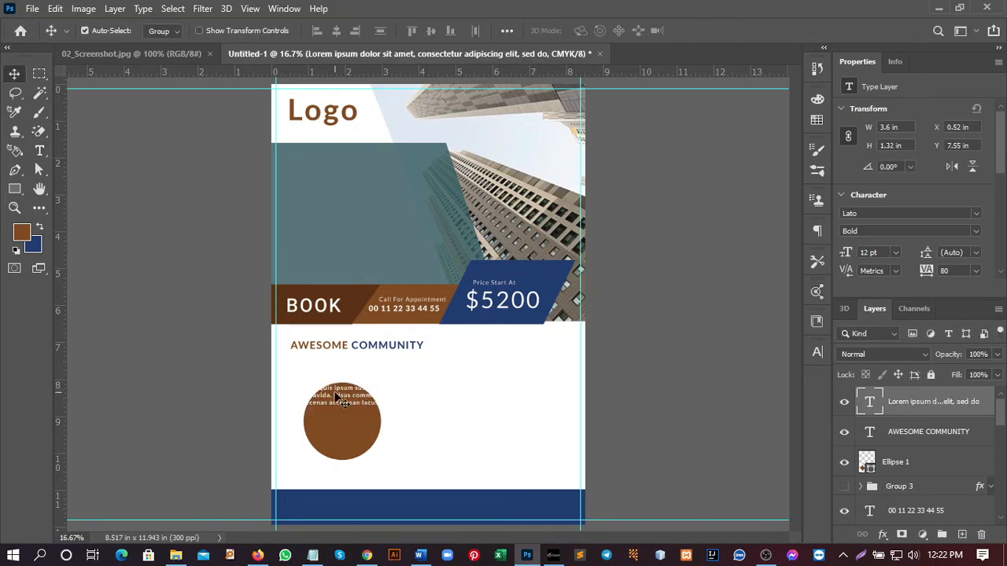
Recolour the whole Lorem ipsum paragraph to near-black, #070707.
{"action": "key", "text": "t"}
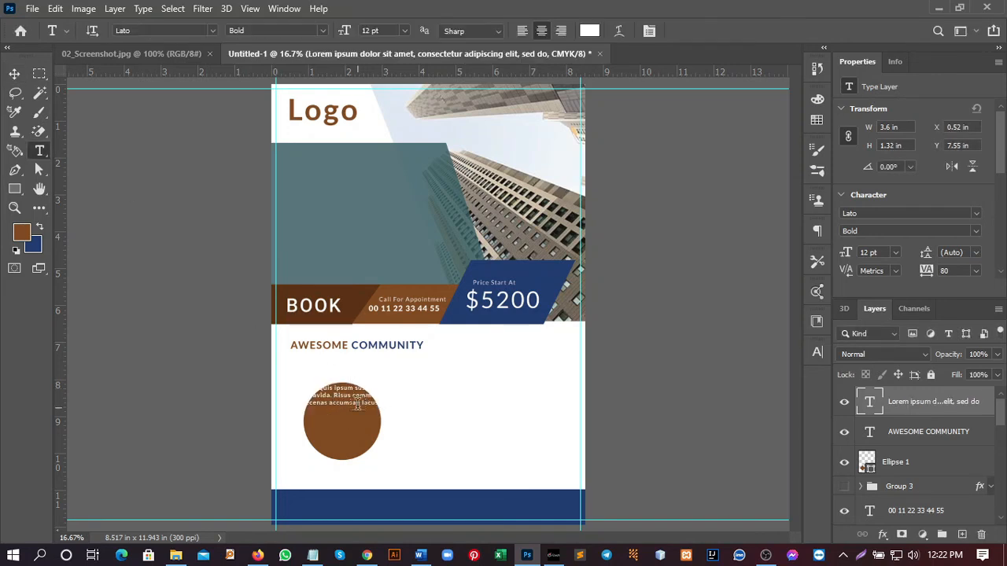
{"action": "left_click", "coordinate": [355, 398]}
{"action": "key", "text": "ctrl+a"}
{"action": "left_click", "coordinate": [590, 30]}
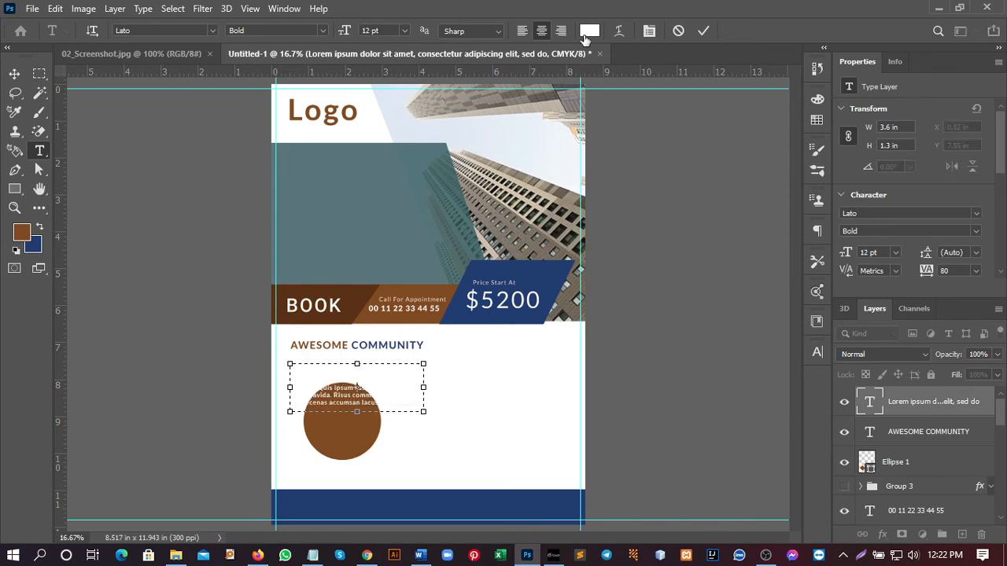
{"action": "left_click_drag", "start_coordinate": [611, 310], "coordinate": [599, 358]}
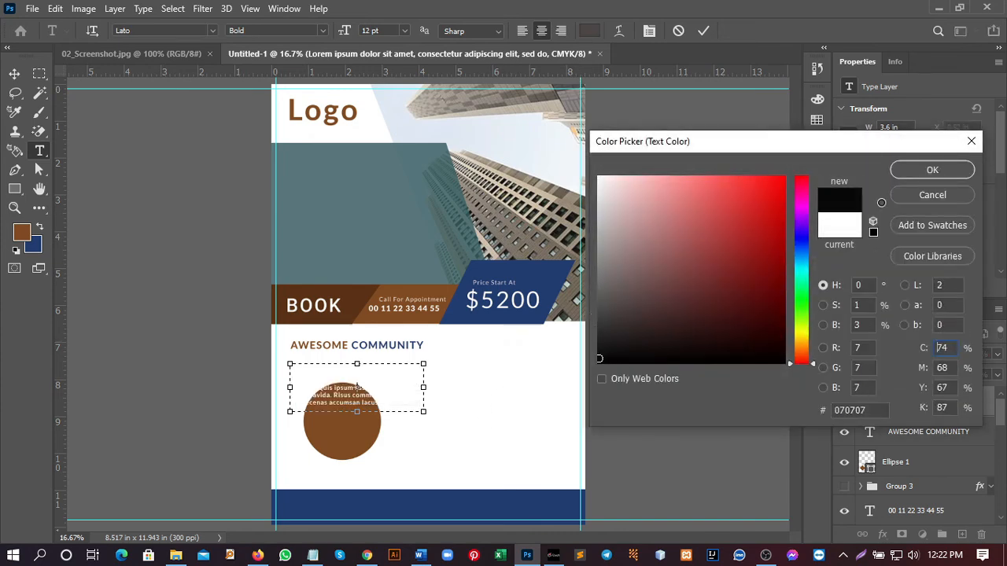
{"action": "left_click", "coordinate": [931, 170]}
{"action": "left_click", "coordinate": [14, 73]}
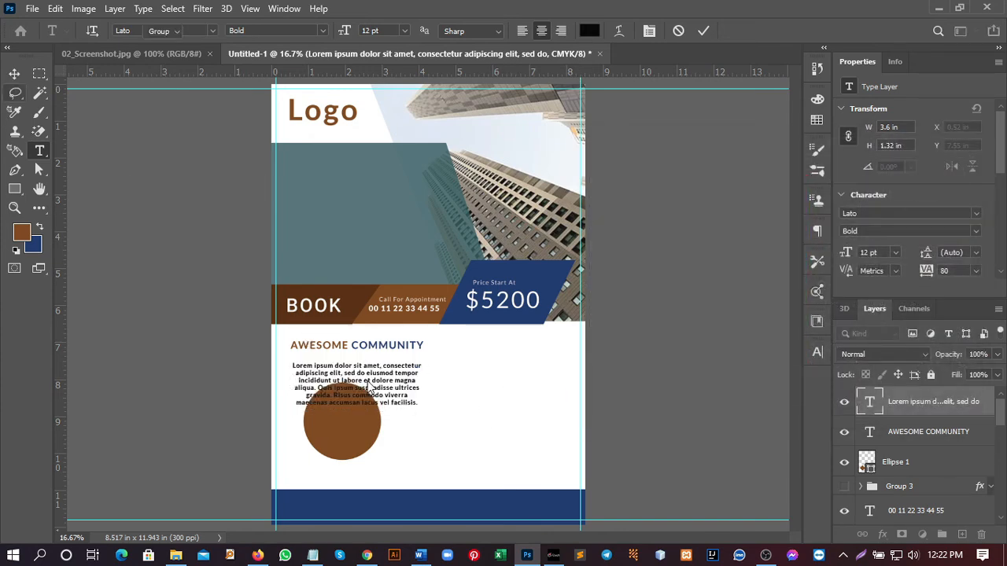
Move the paragraph slightly up towards the heading and lower the brown circle straight down onto the top edge of the blue footer band.
{"action": "mouse_move", "coordinate": [394, 400]}
{"action": "left_mouse_down"}
{"action": "mouse_move", "coordinate": [389, 370]}
{"action": "mouse_move", "coordinate": [389, 395]}
{"action": "left_mouse_up"}
{"action": "left_click_drag", "start_coordinate": [353, 449], "coordinate": [349, 479]}
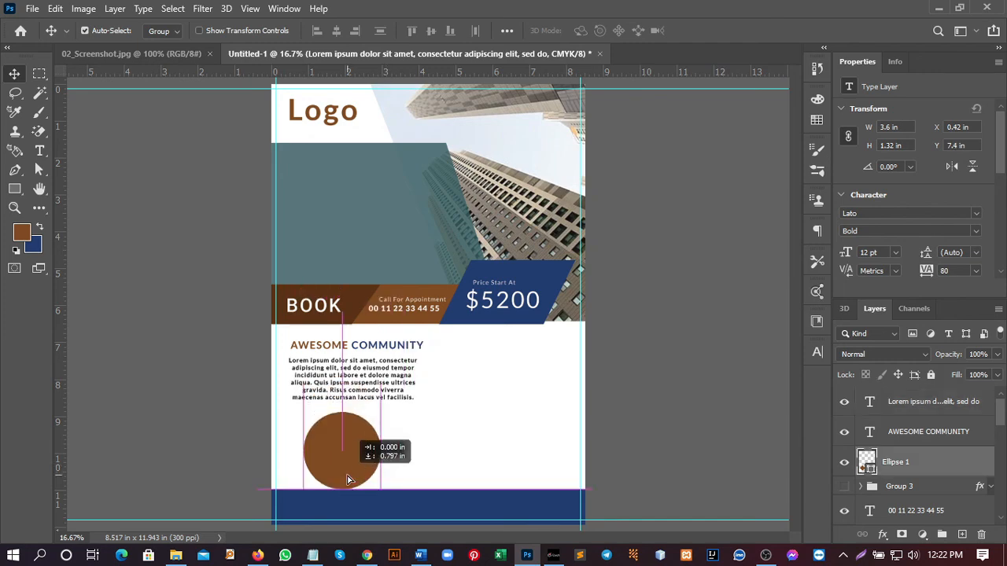
{"action": "left_click", "coordinate": [143, 55]}
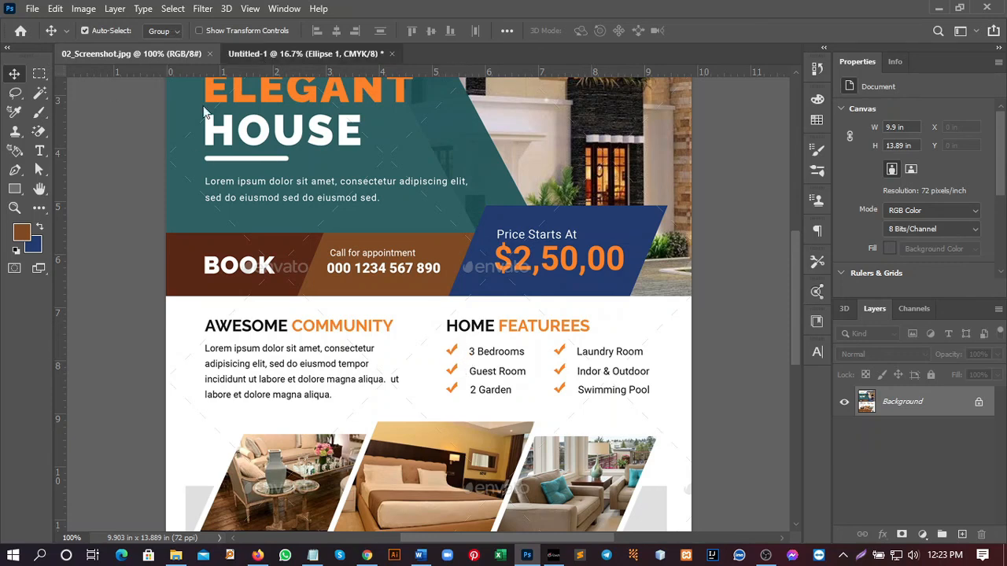
{"action": "left_click", "coordinate": [305, 54]}
{"action": "left_click", "coordinate": [41, 207]}
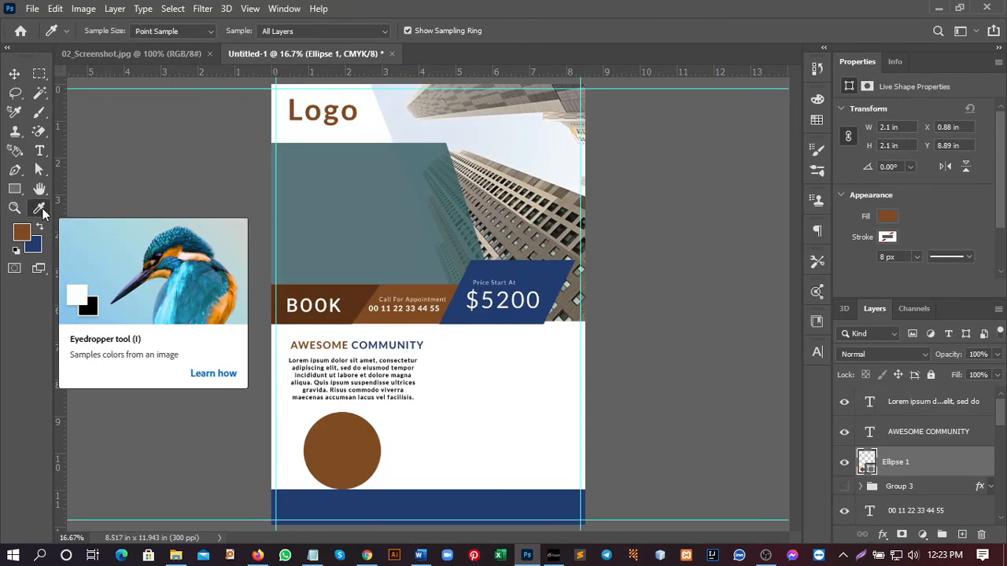
{"action": "left_click", "coordinate": [14, 73]}
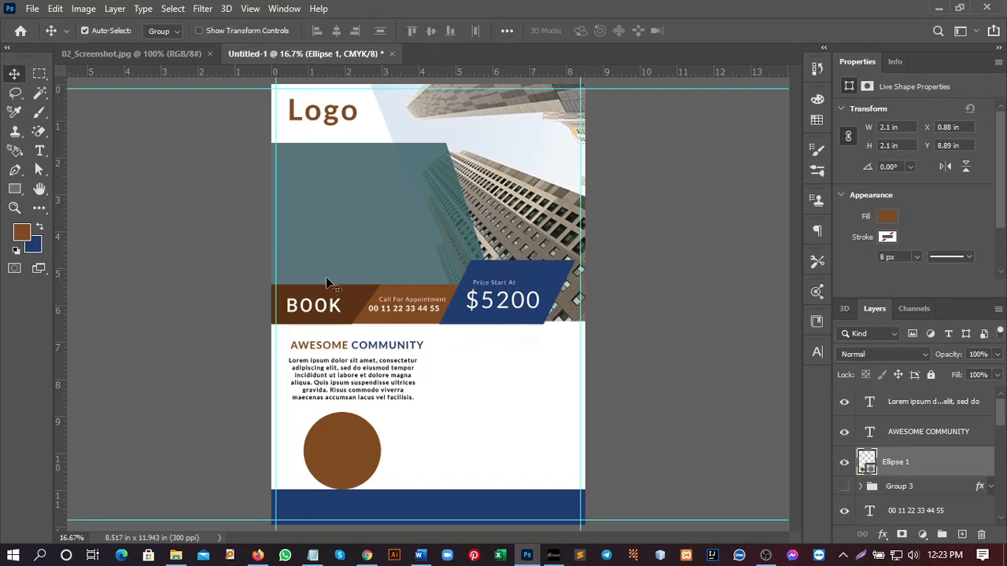
Switch to Firefox and select the current web address for replacement.
{"action": "left_click", "coordinate": [258, 556]}
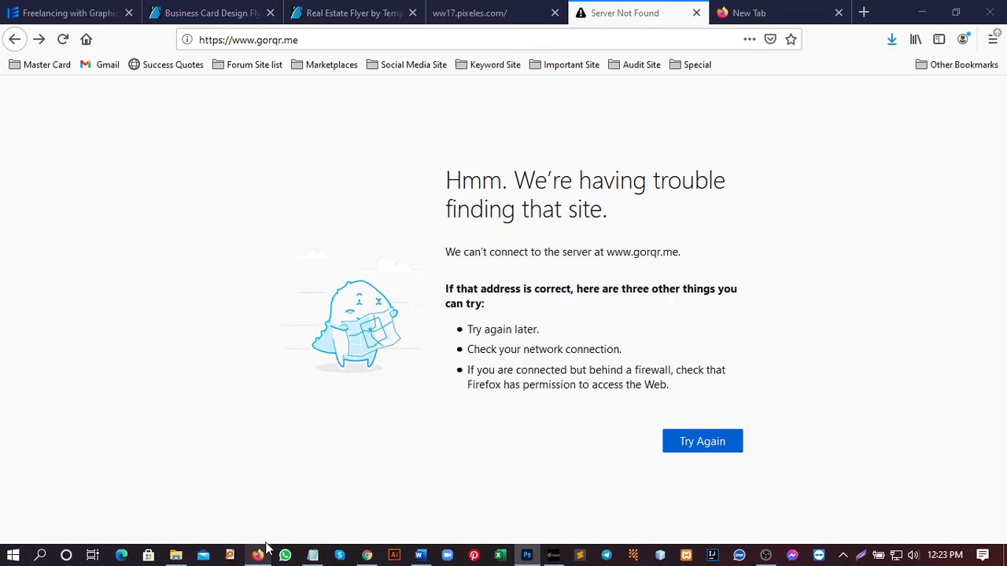
{"action": "left_click", "coordinate": [551, 41]}
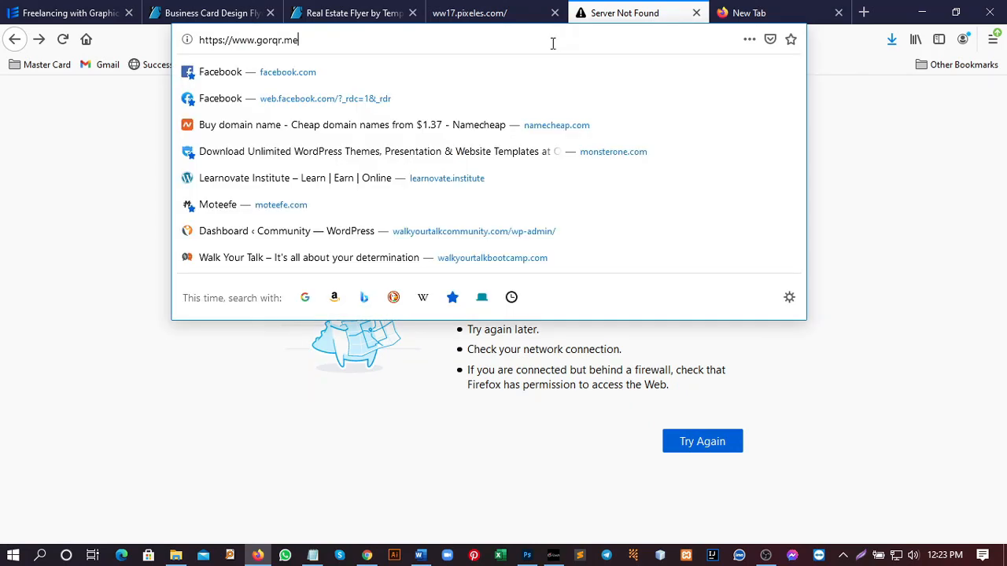
{"action": "left_click", "coordinate": [551, 44]}
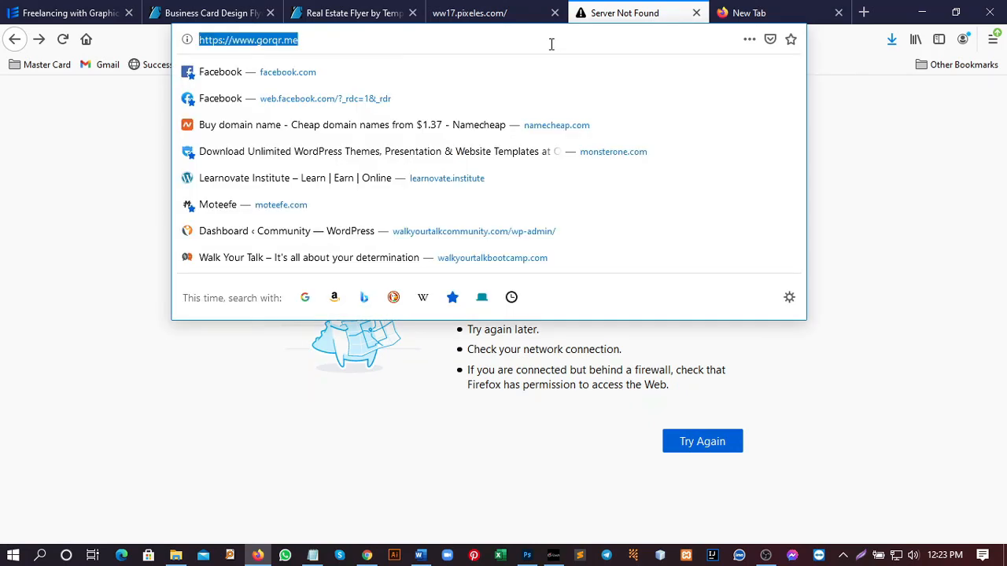
{"action": "type", "text": "pSD "}
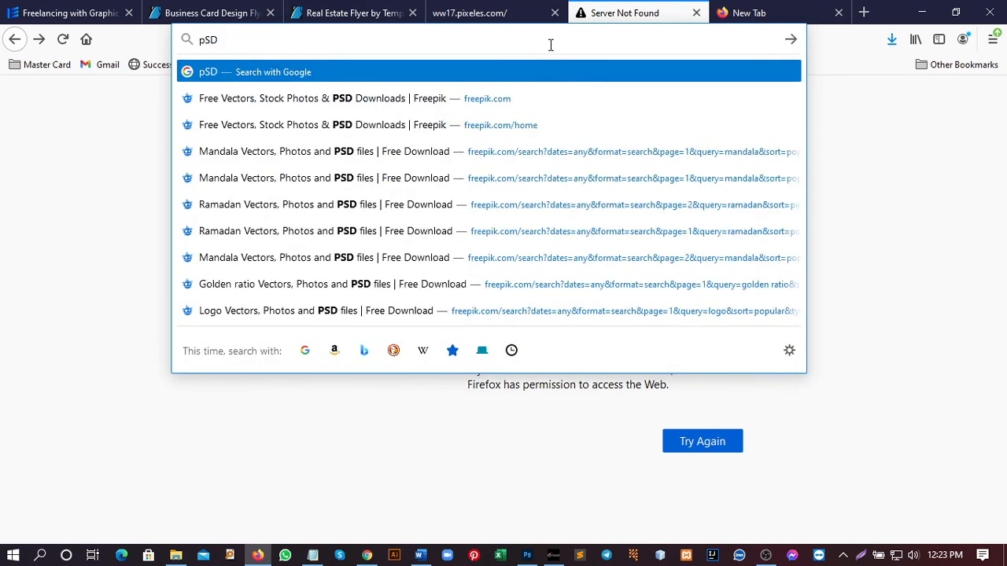
{"action": "type", "text": "AR"}
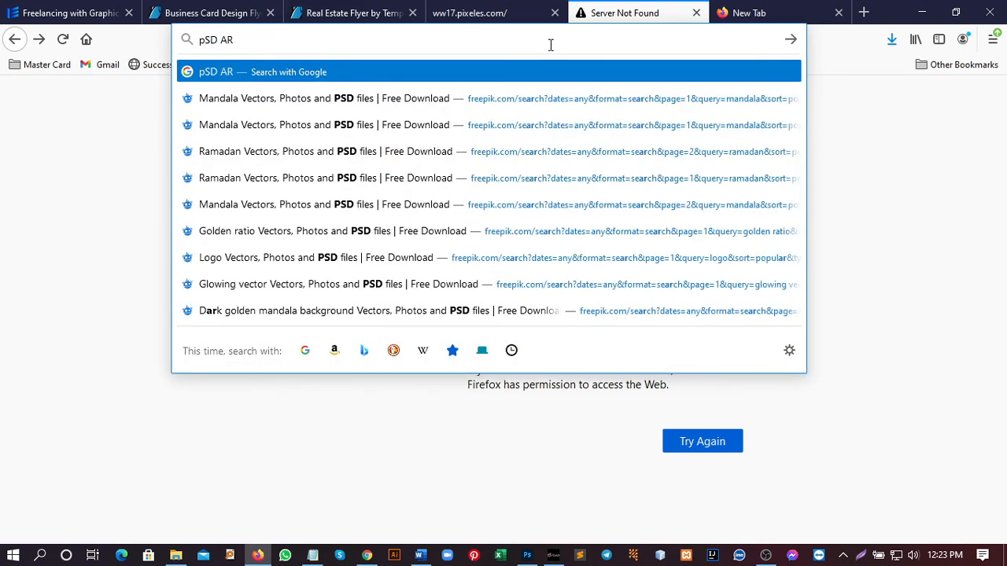
{"action": "key", "text": "BackSpace"}
{"action": "type", "text": "rroe"}
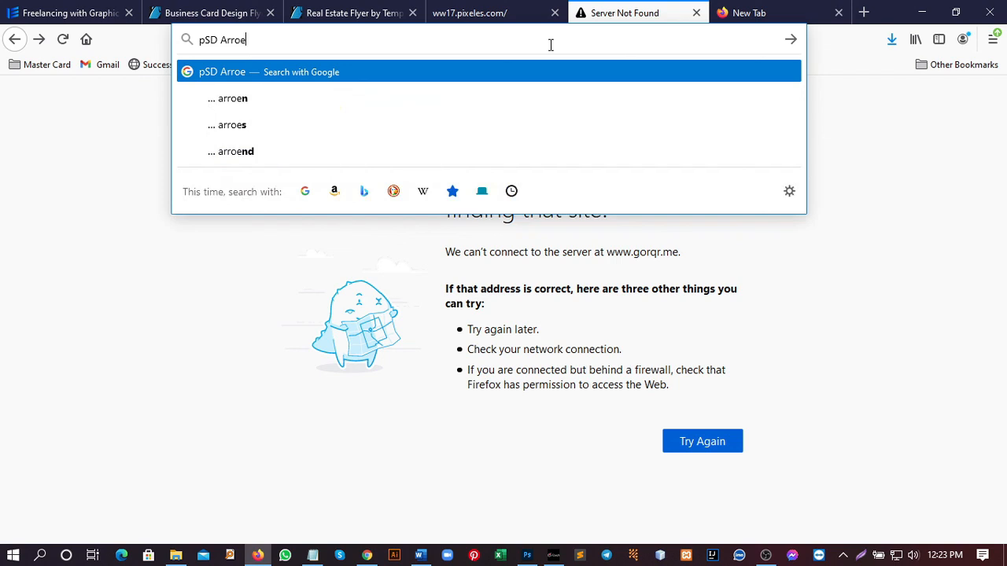
{"action": "key", "text": "BackSpace"}
{"action": "key", "text": "BackSpace"}
{"action": "key", "text": "BackSpace"}
{"action": "key", "text": "BackSpace"}
{"action": "key", "text": "BackSpace"}
{"action": "key", "text": "BackSpace"}
{"action": "key", "text": "BackSpace"}
{"action": "key", "text": "BackSpace"}
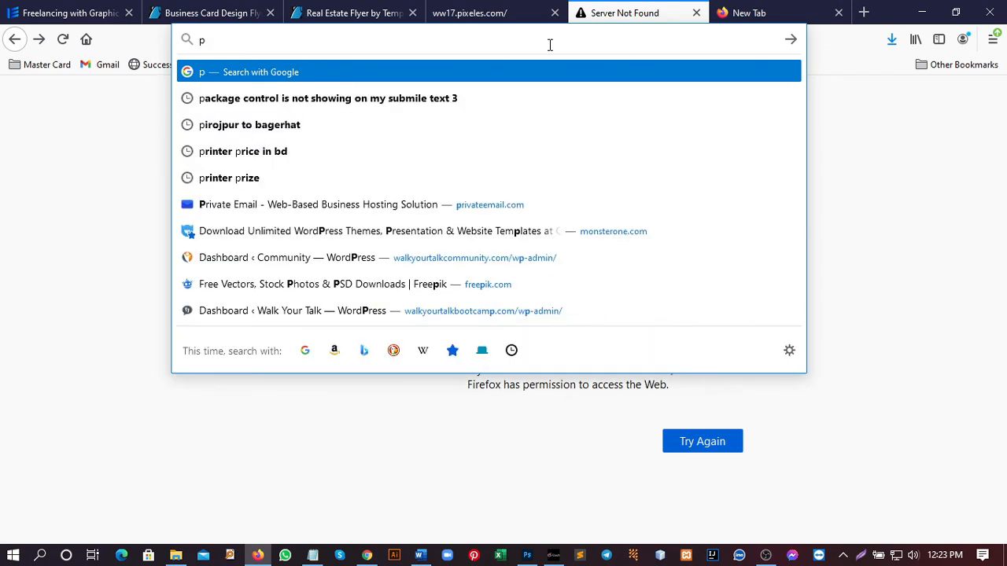
Search the web for "psd check mark shape".
{"action": "type", "text": "sd"}
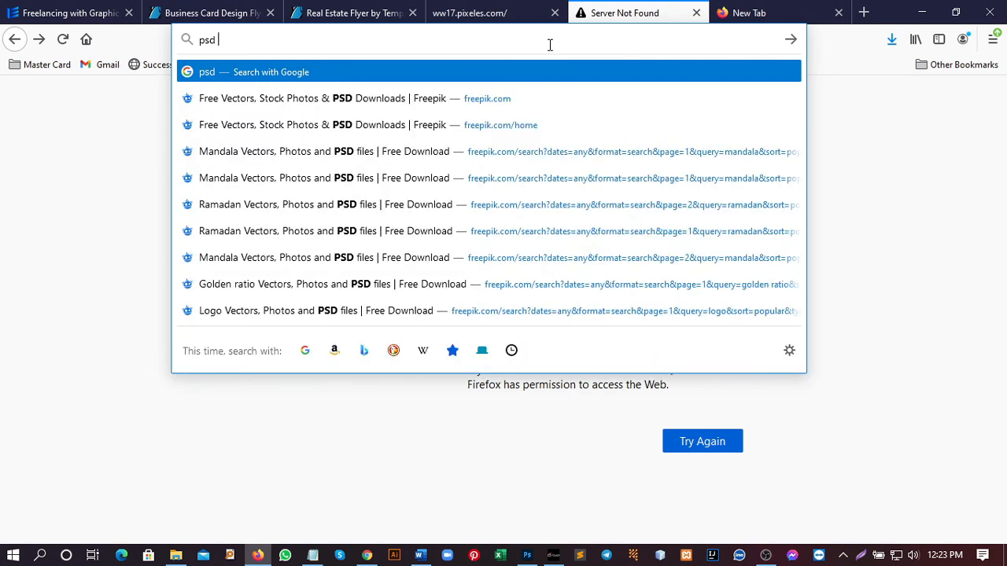
{"action": "type", "text": " check ma"}
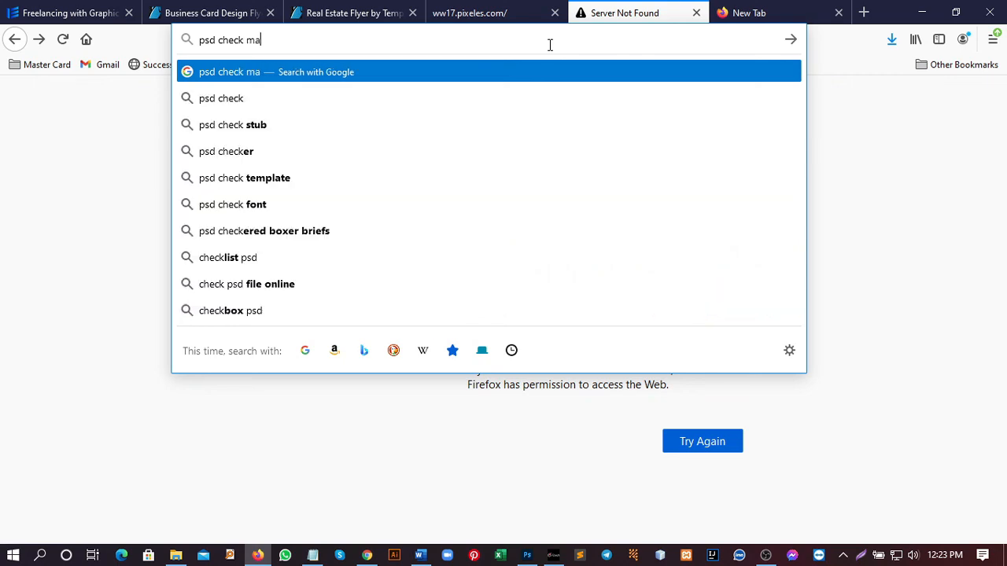
{"action": "type", "text": "rk shape"}
{"action": "key", "text": "Return"}
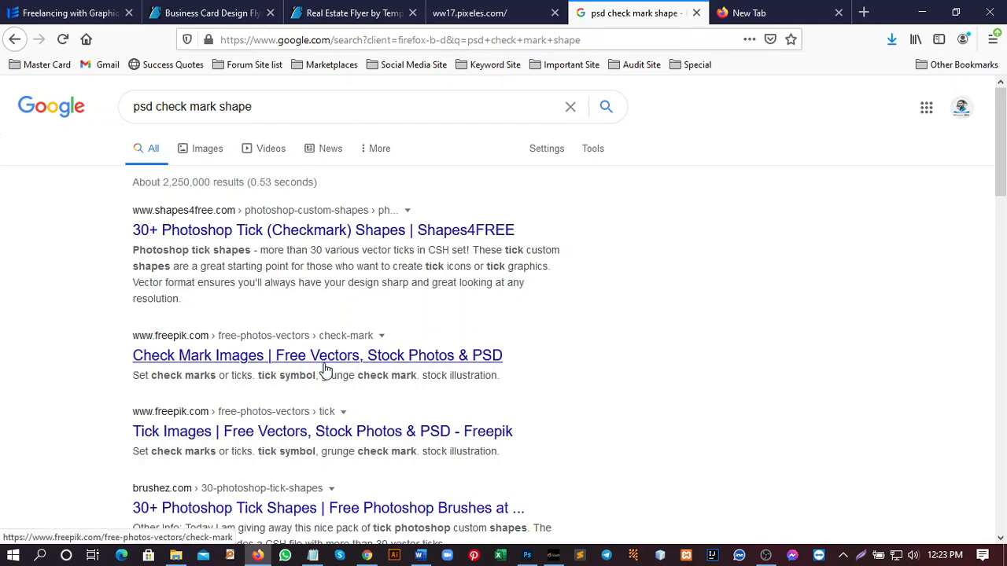
Open the Freepik "Check Mark Images" search result in a new tab and bring that tab forward.
{"action": "scroll", "coordinate": [270, 268], "scroll_direction": "down", "scroll_amount": 2}
{"action": "right_click", "coordinate": [337, 288]}
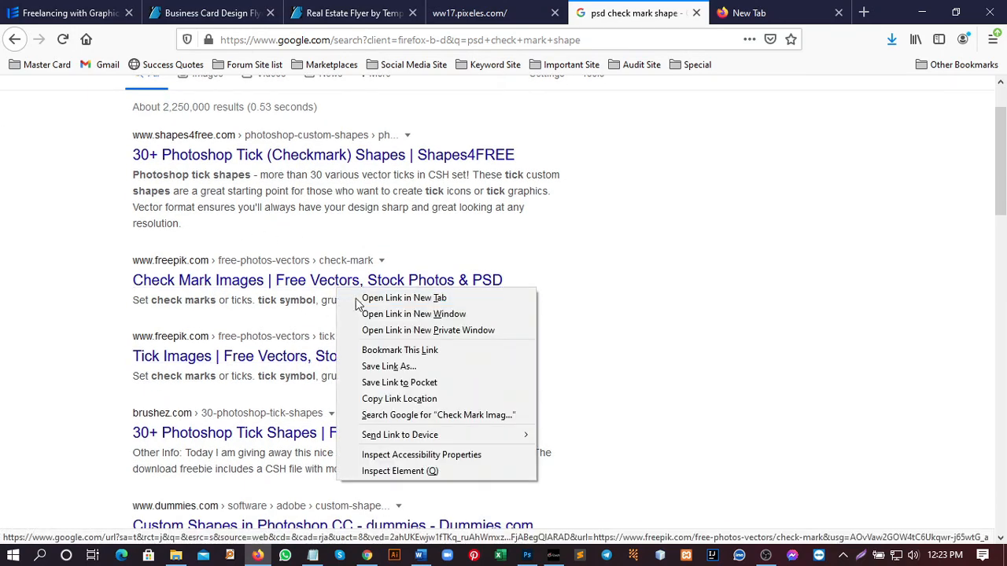
{"action": "left_click", "coordinate": [366, 296]}
{"action": "left_click", "coordinate": [639, 9]}
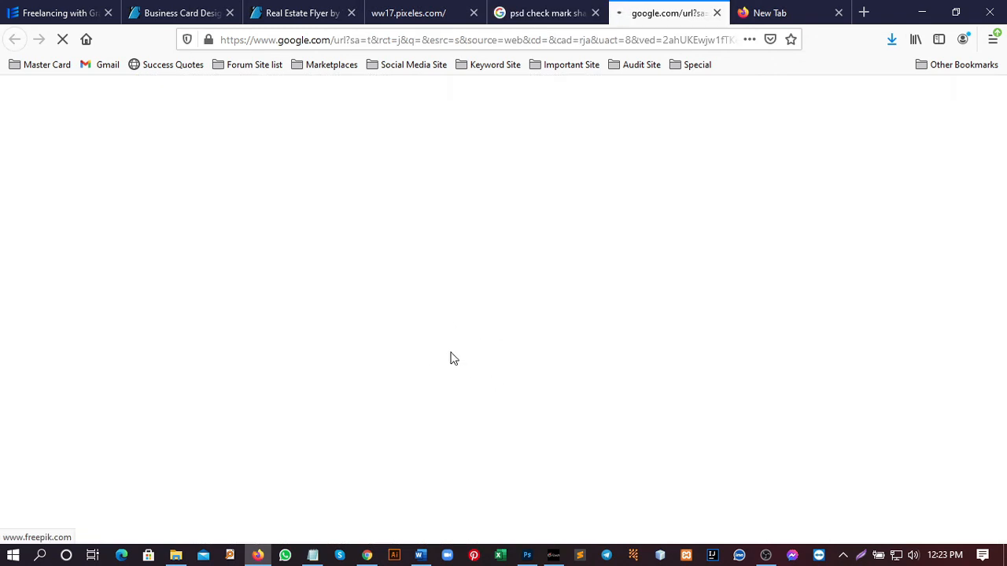
{"action": "left_click", "coordinate": [527, 556]}
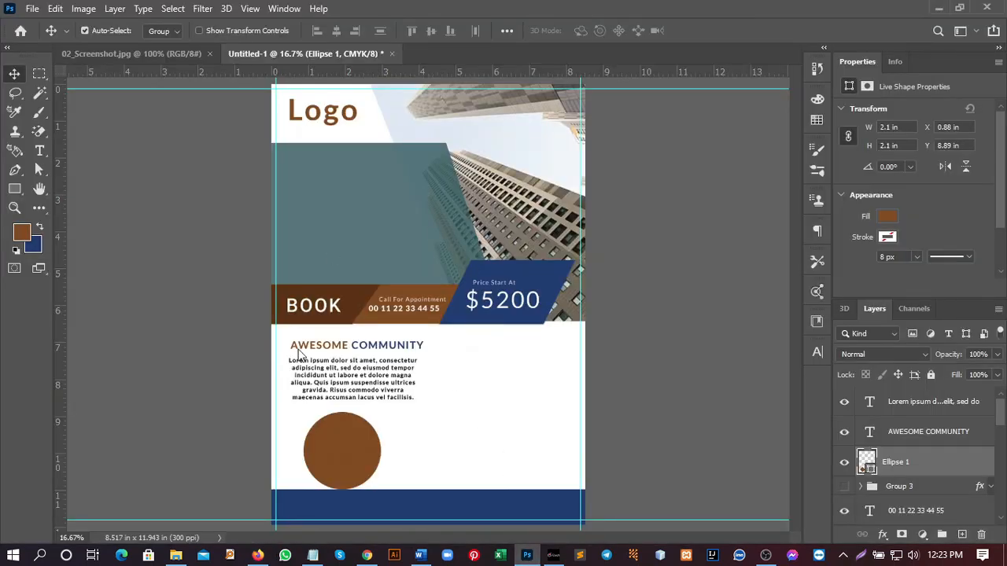
{"action": "left_click", "coordinate": [258, 555]}
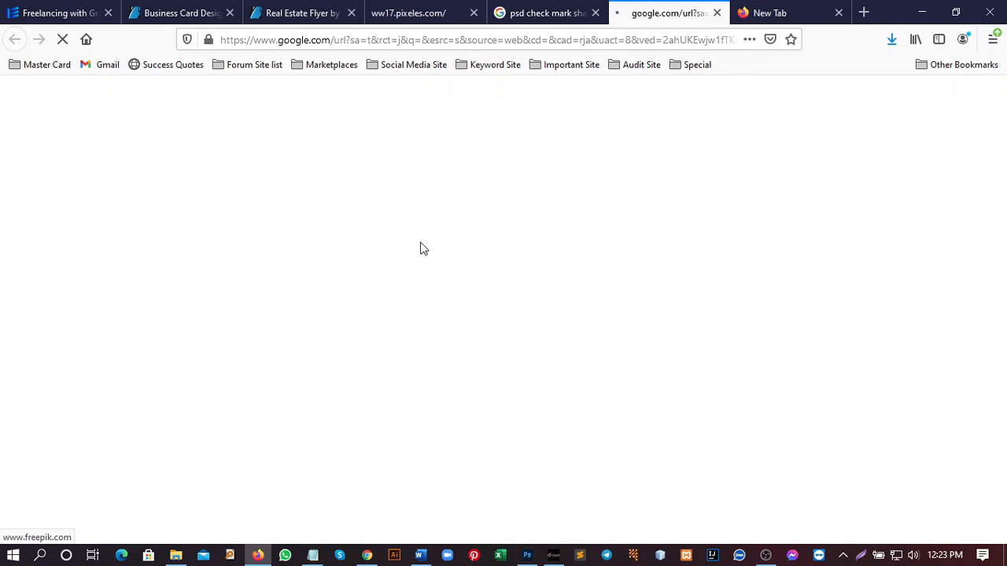
{"action": "left_click", "coordinate": [527, 554]}
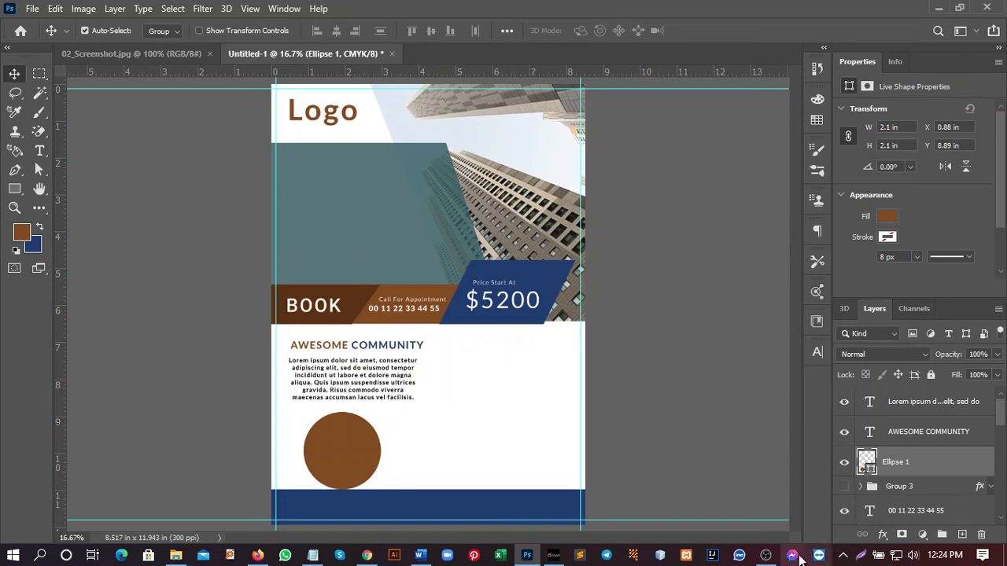
{"action": "left_click", "coordinate": [765, 555]}
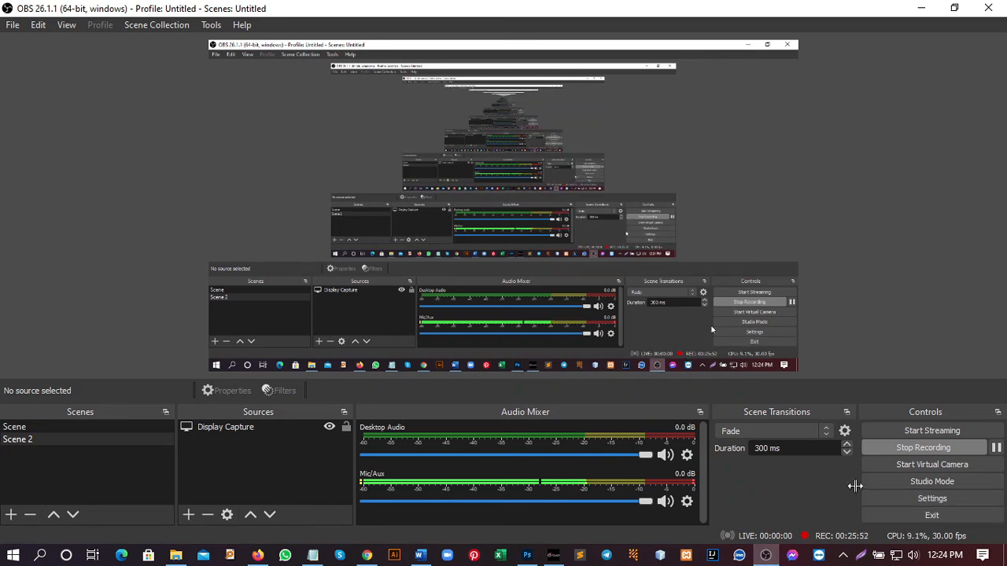